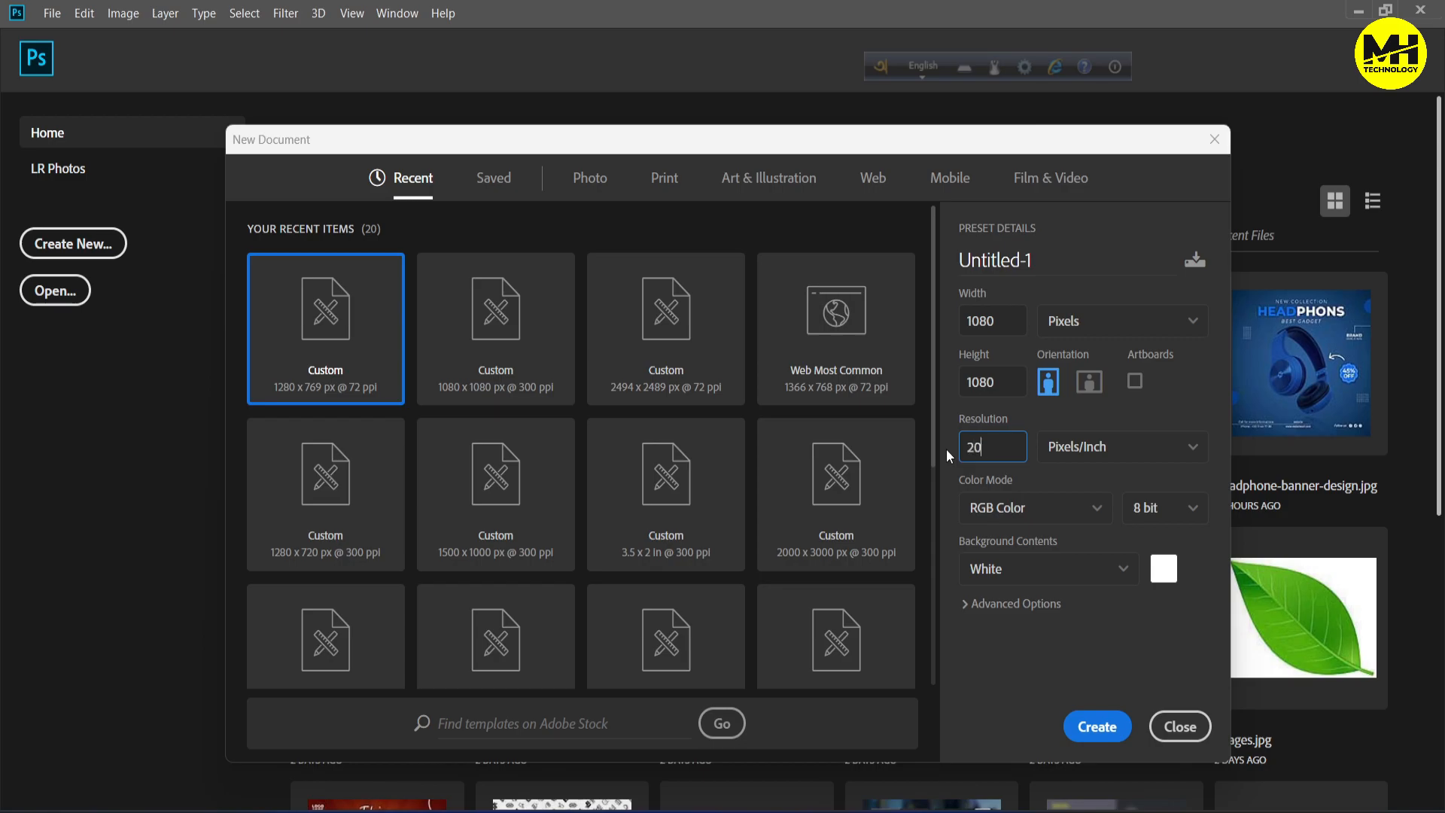
Set the new document's resolution to 300 pixels/inch, name it "Scooty social media post design" and create it.
key("BackSpace")
key("BackSpace")
type("300")
left_click_drag(1038, 263, 951, 256)
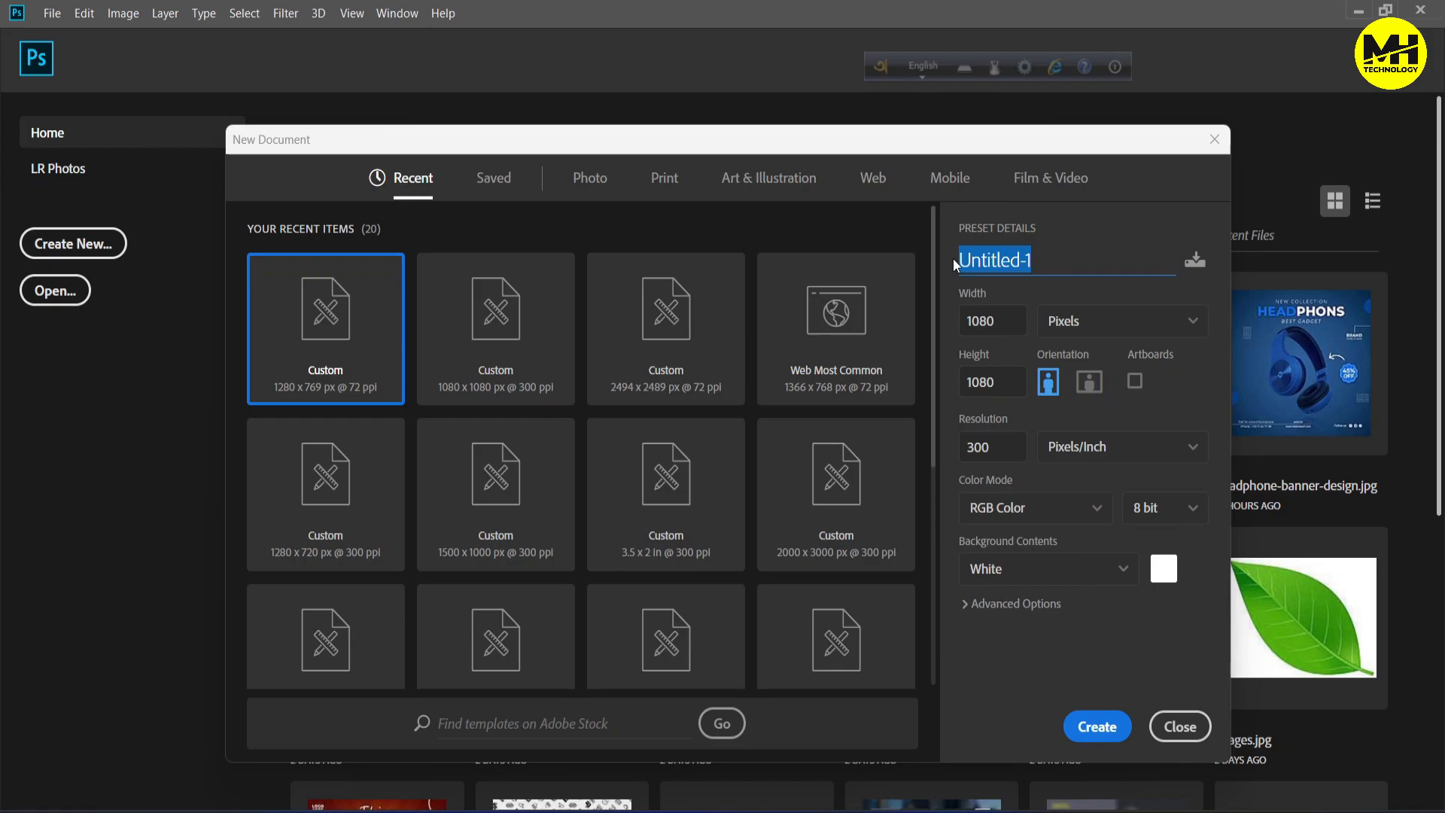
type("Scoot")
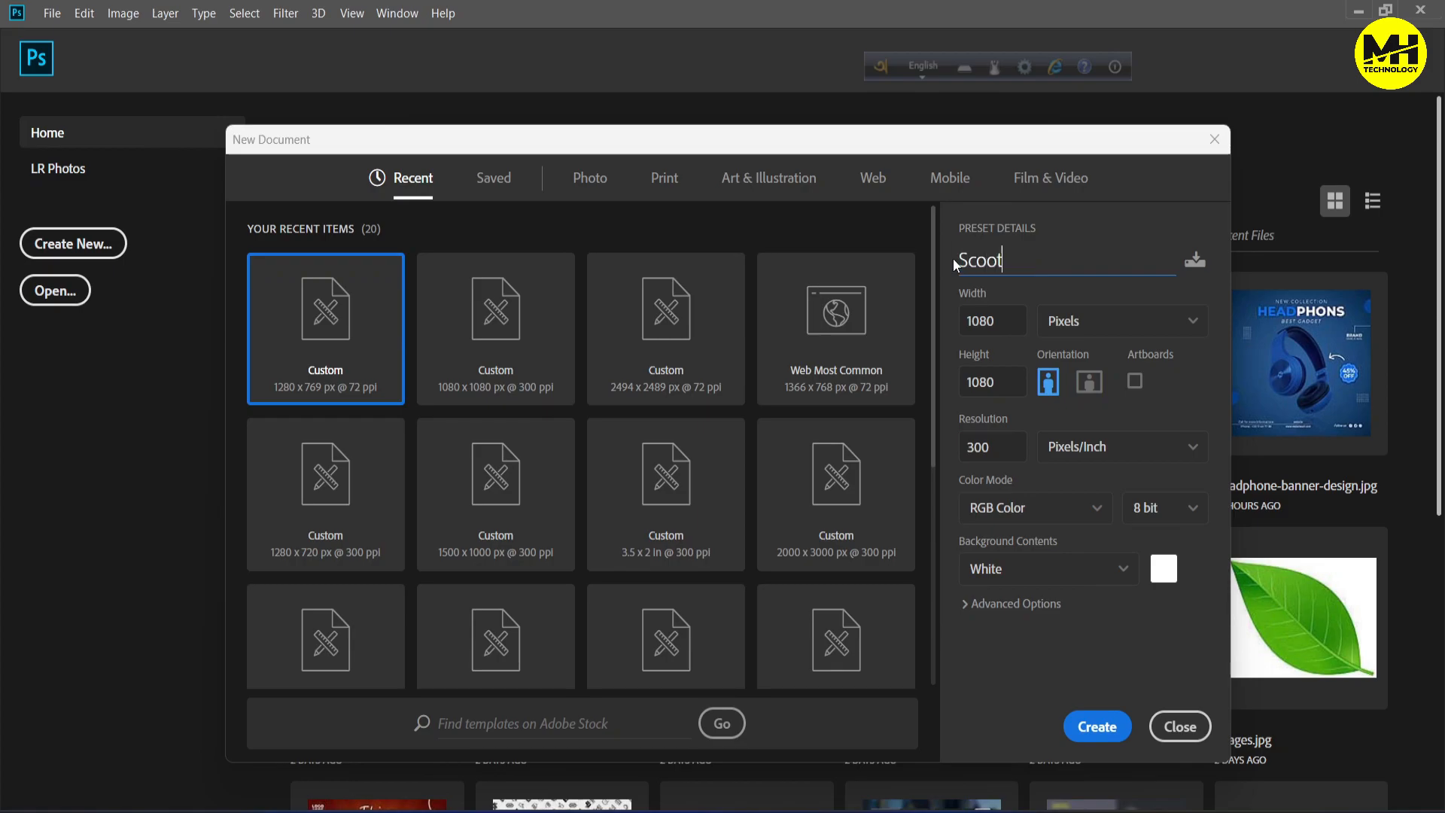
type("y socia")
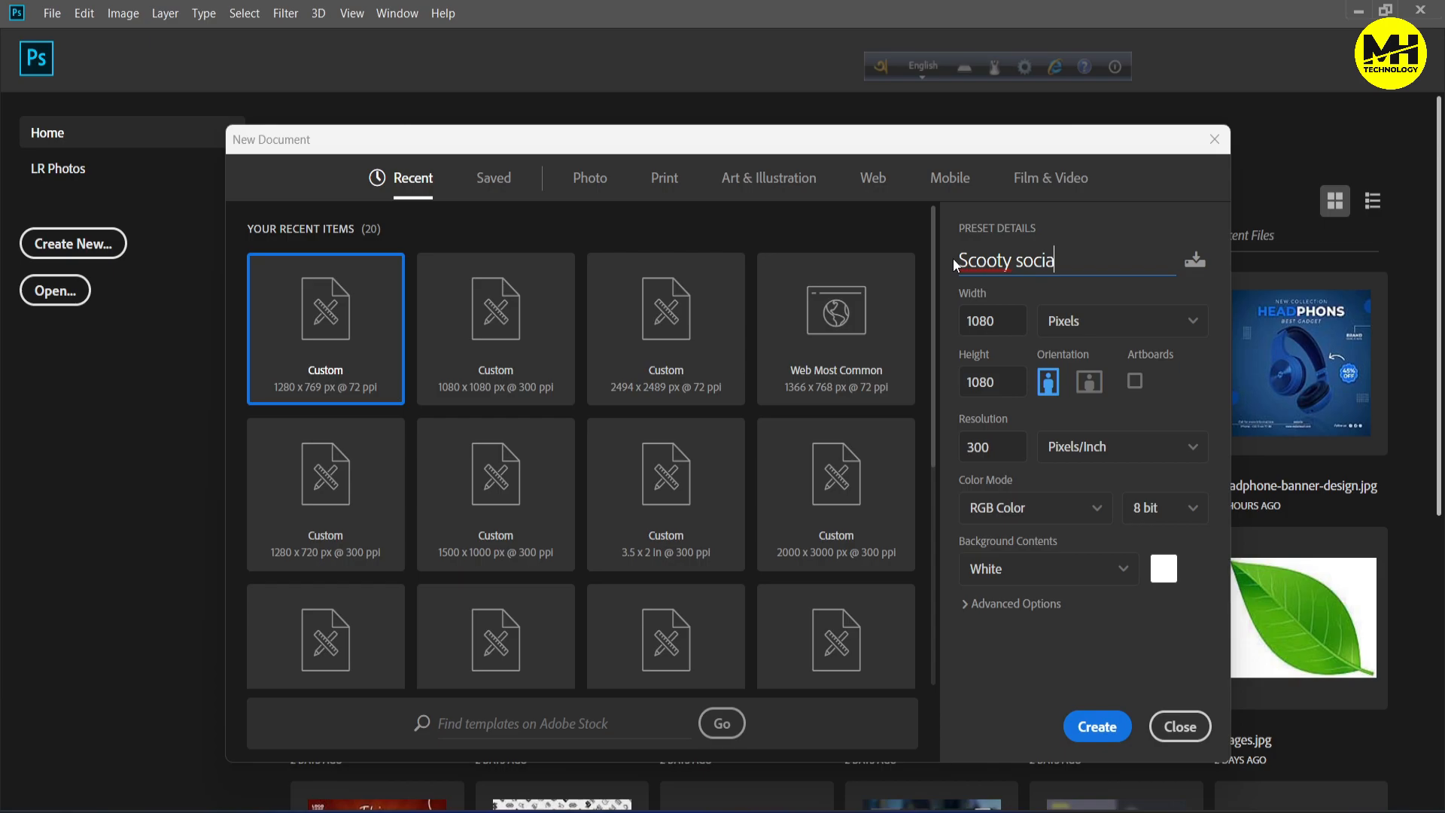
type("l media post deso")
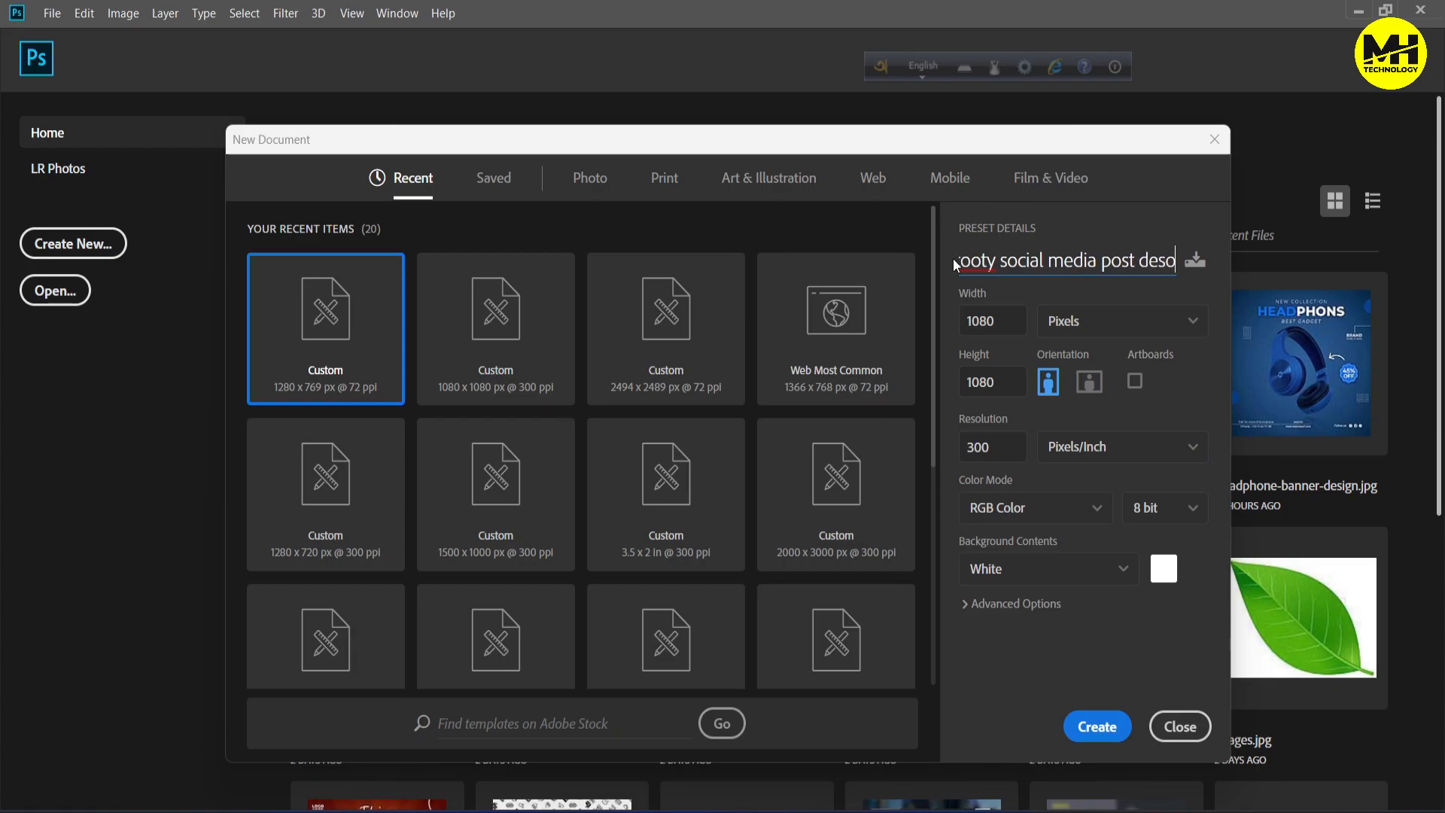
key("BackSpace")
type("ign")
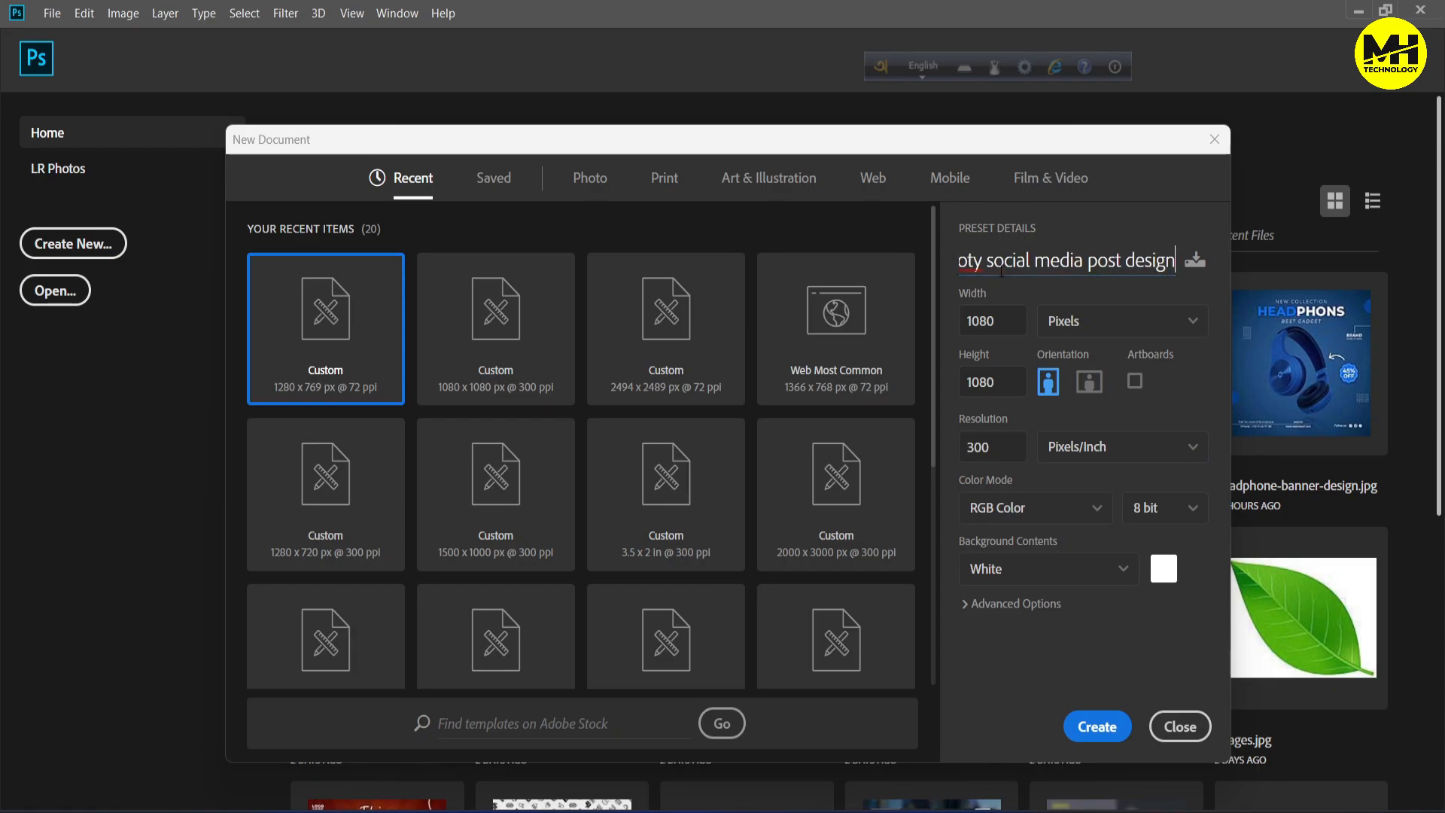
left_click(1098, 728)
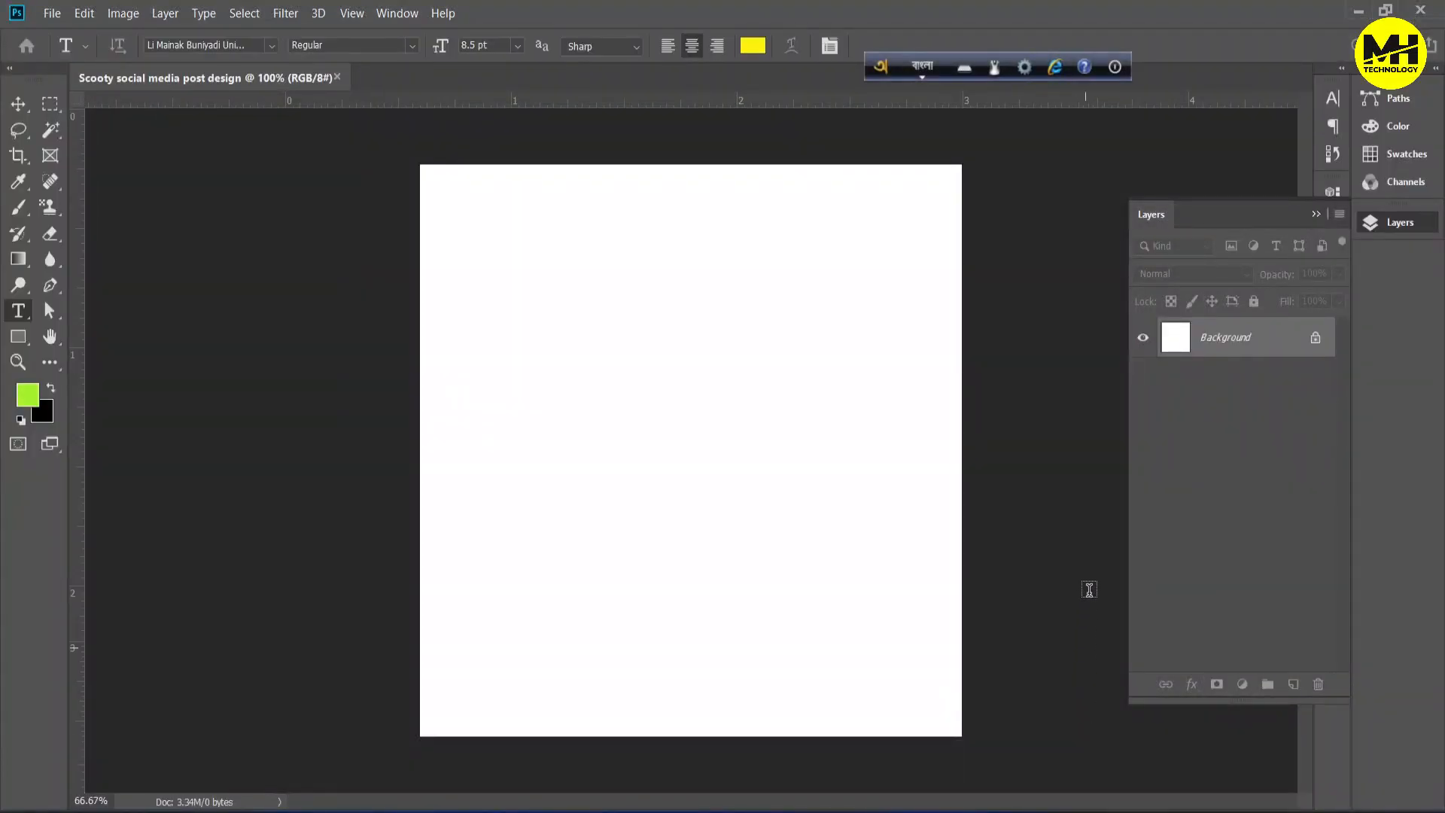
Add guides along all four edges of the canvas.
left_click(18, 103)
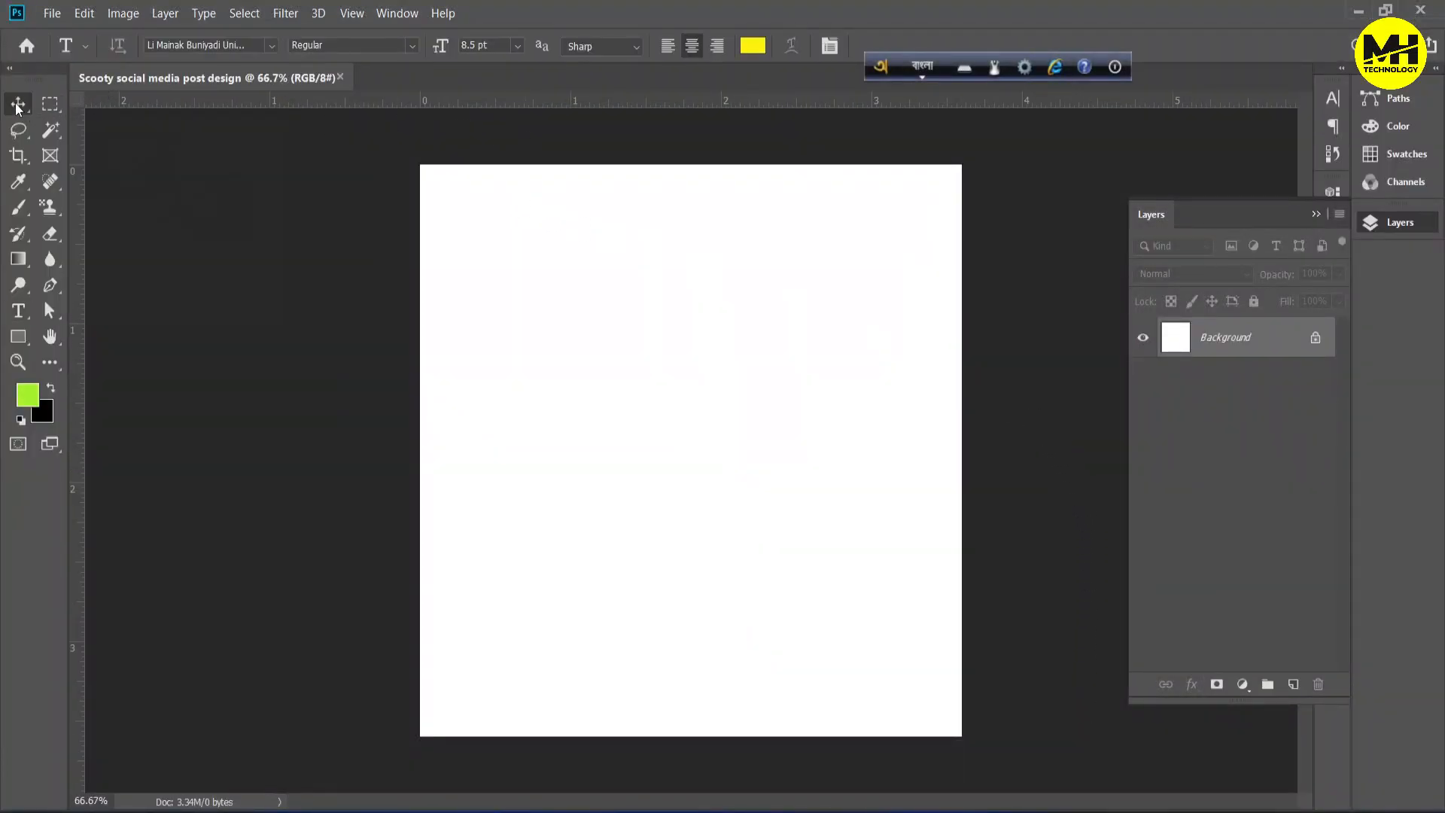
left_click_drag(794, 99, 793, 163)
left_click_drag(74, 313, 419, 306)
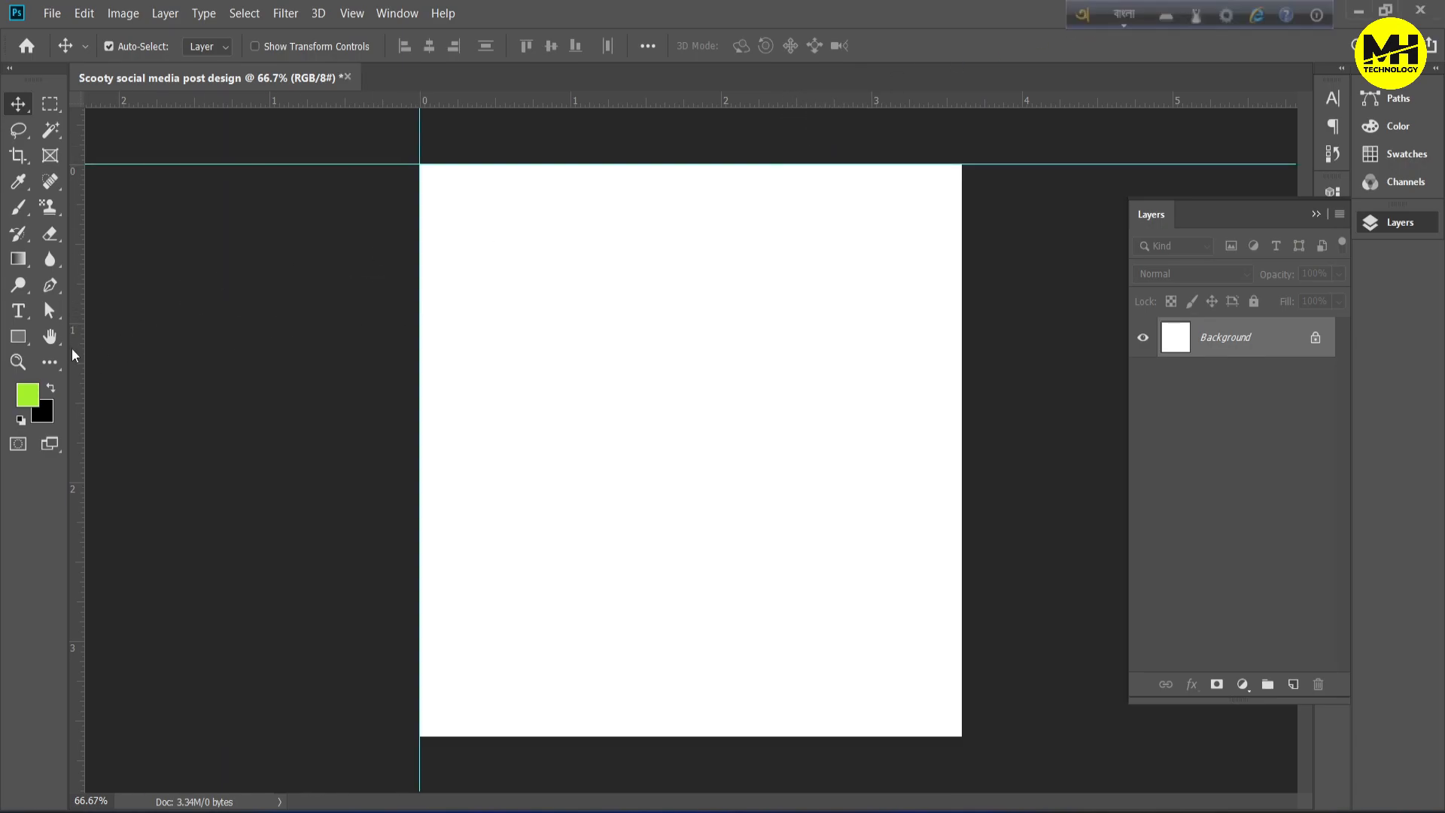
left_click_drag(74, 353, 961, 411)
left_click_drag(874, 104, 796, 740)
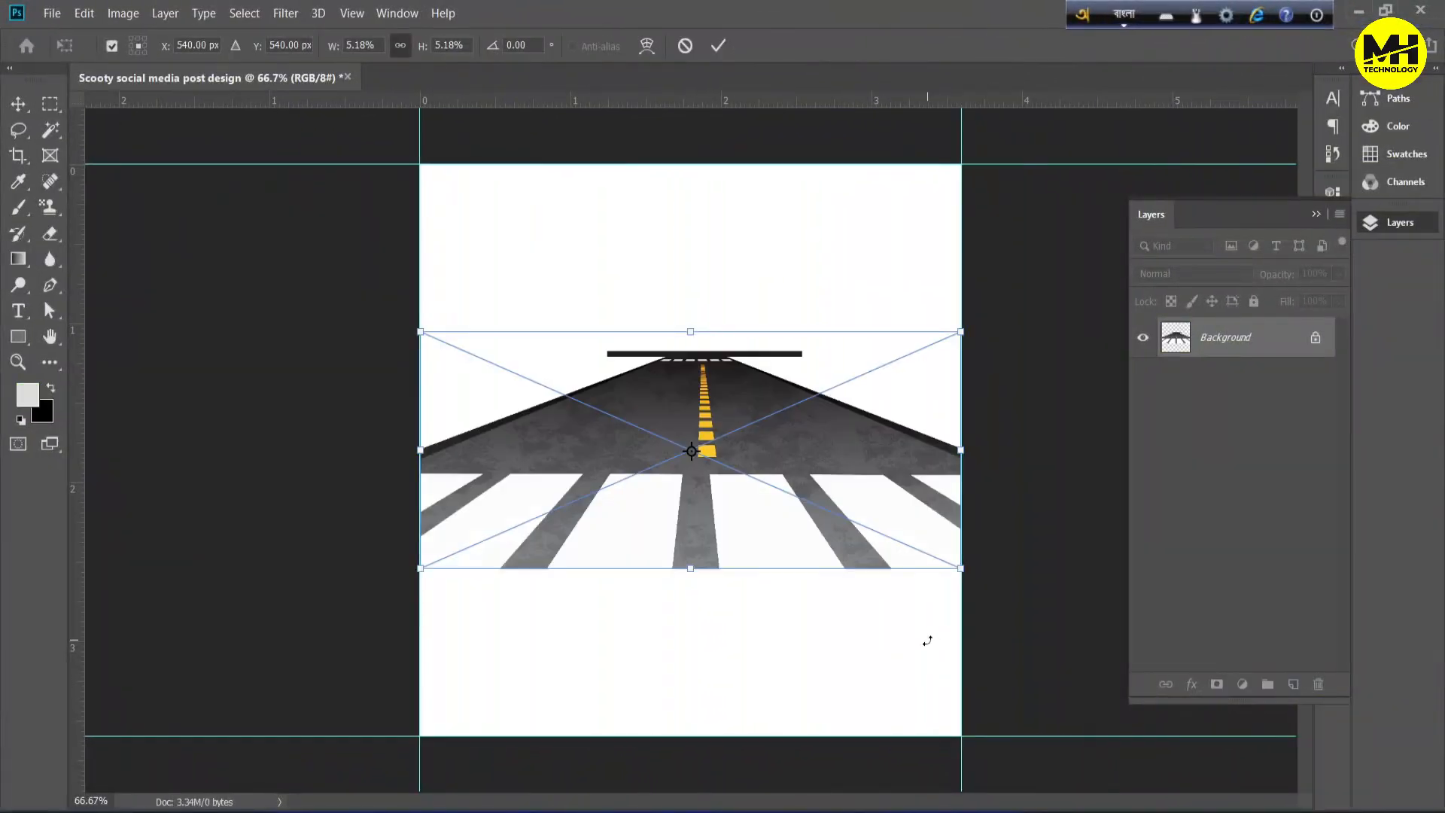
Place the road image flush with the bottom edge of the canvas.
left_click_drag(794, 458, 790, 625)
mouse_move(687, 493)
left_mouse_down()
mouse_move(690, 446)
mouse_move(687, 493)
left_mouse_up()
key("Return")
left_click(1246, 555)
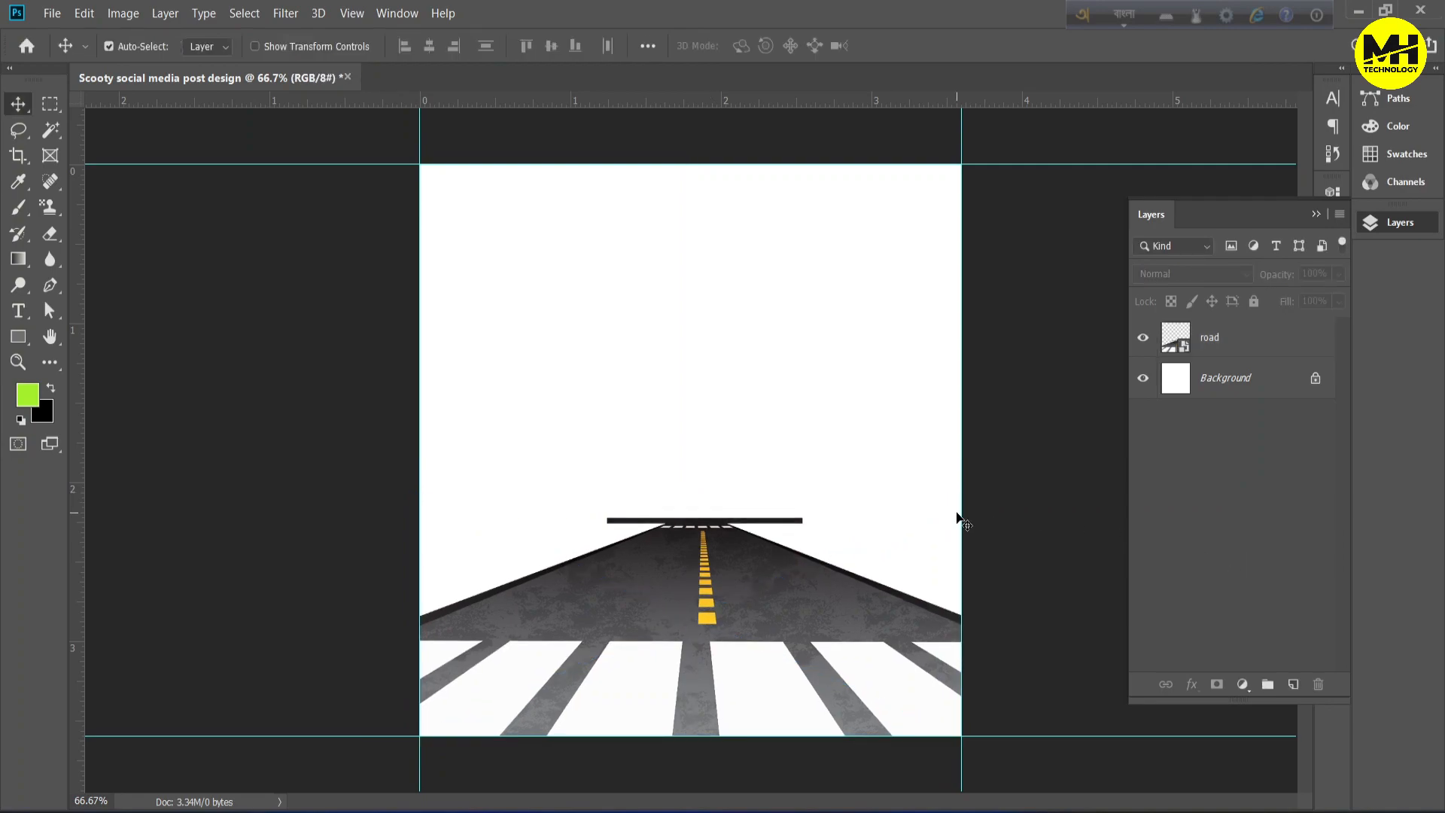
Place the scooter image in the document and move its layer above the road layer.
left_click(1281, 396)
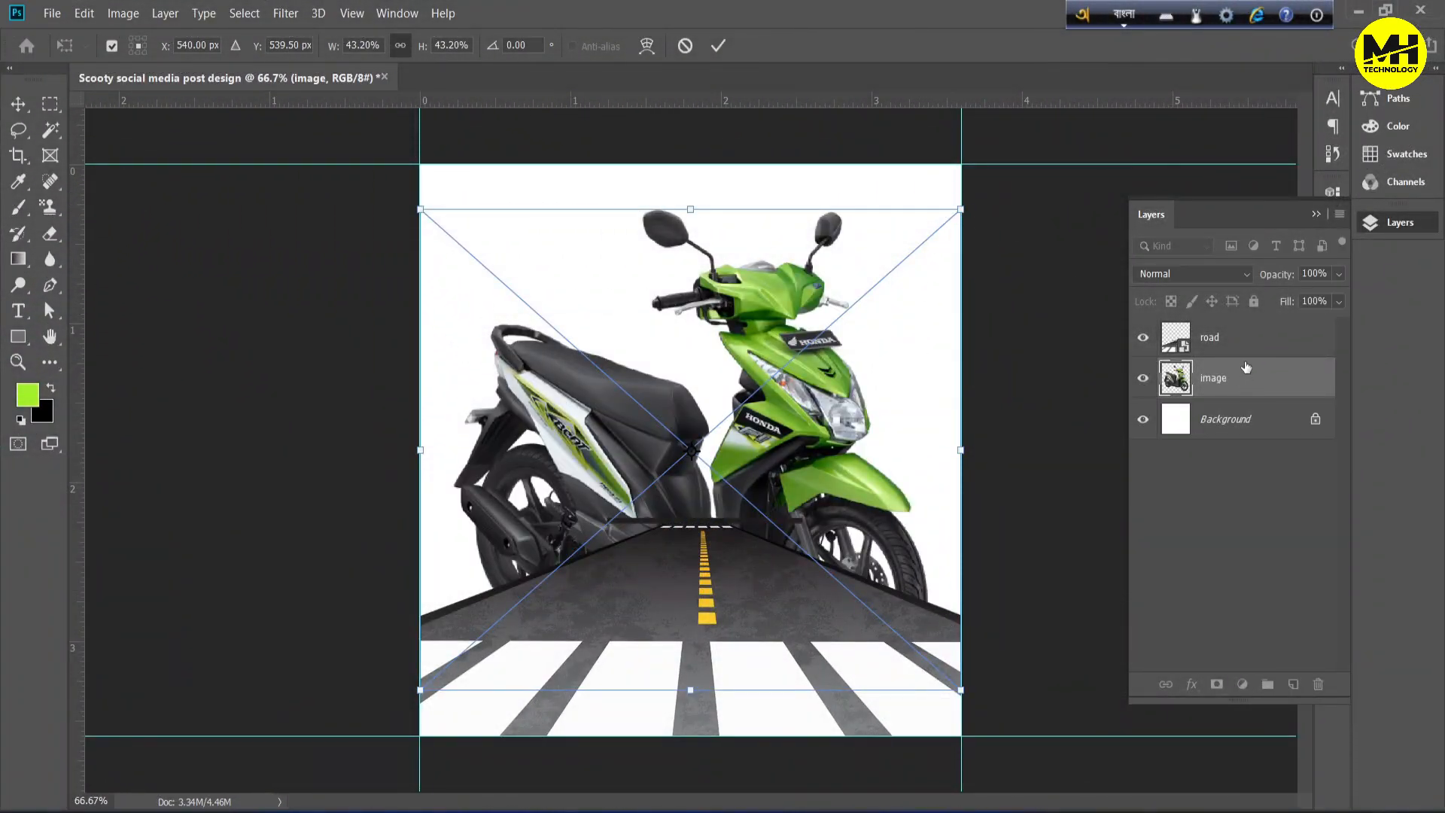
key("Return")
left_click_drag(1248, 383, 1246, 335)
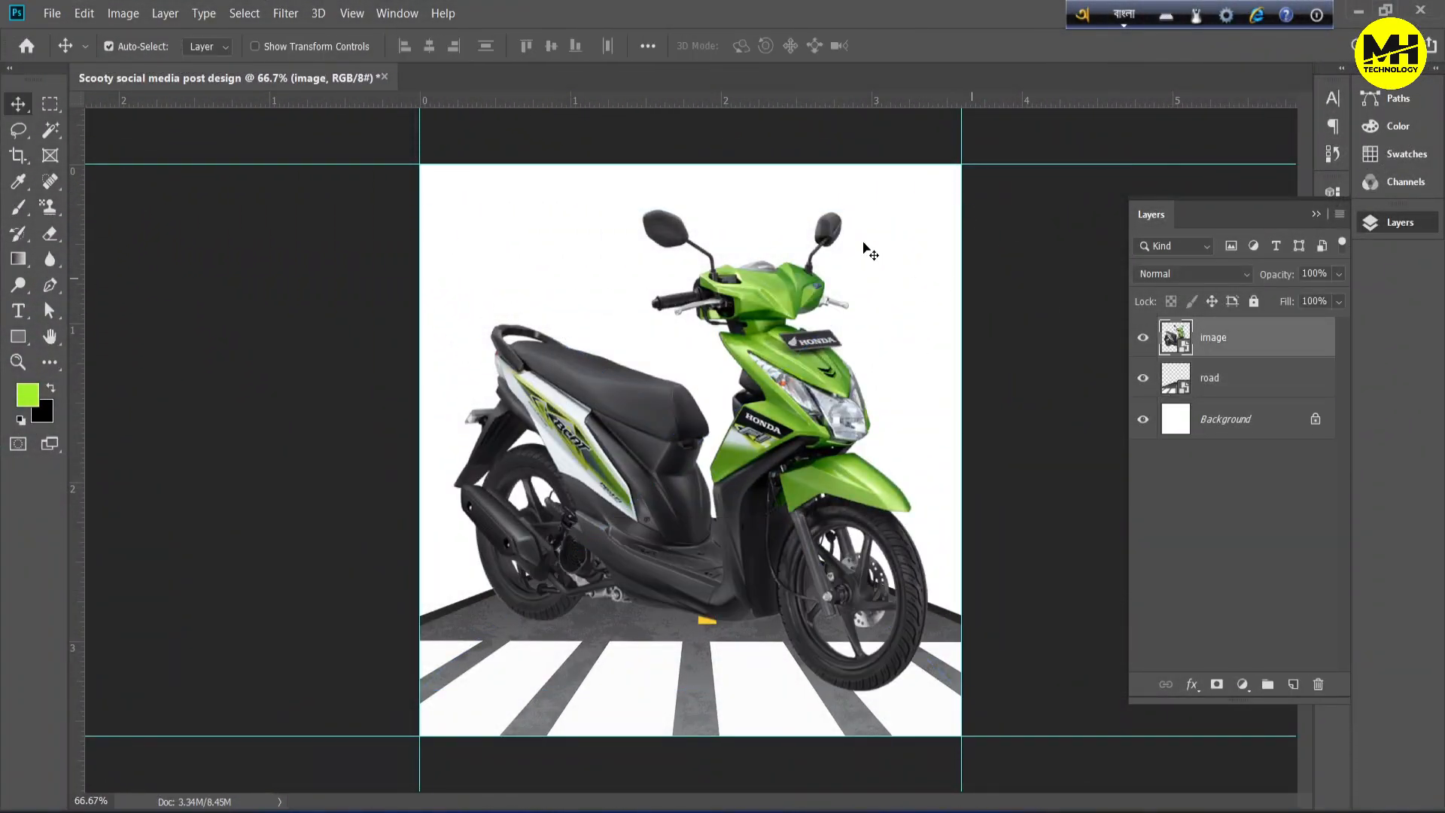
Scale the scooter image down to about 29% and position it over the road's crosswalk.
key("ctrl+t")
left_click_drag(961, 210, 793, 406)
left_click_drag(689, 484, 783, 506)
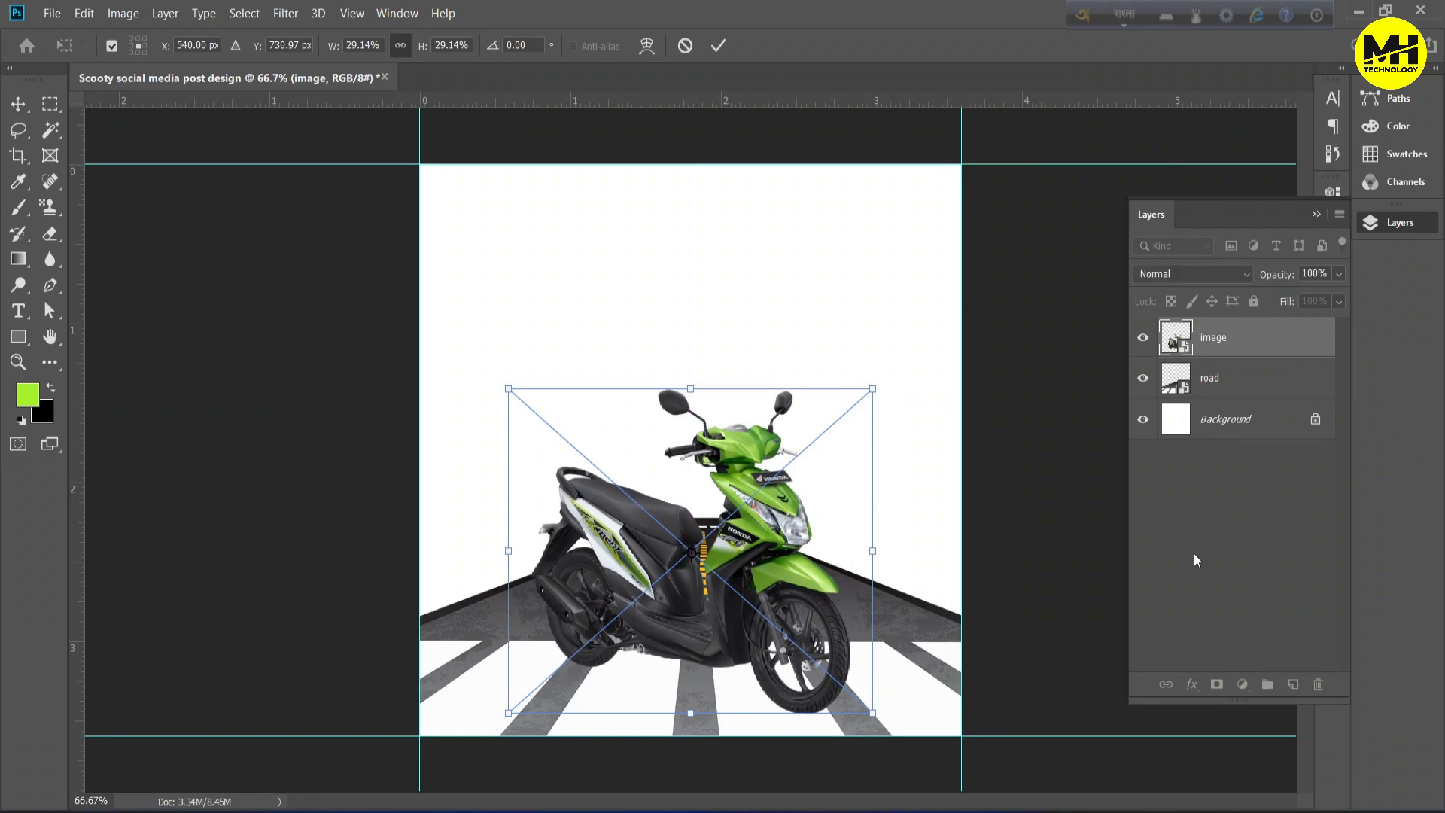
left_click(1184, 557)
left_click(1243, 348)
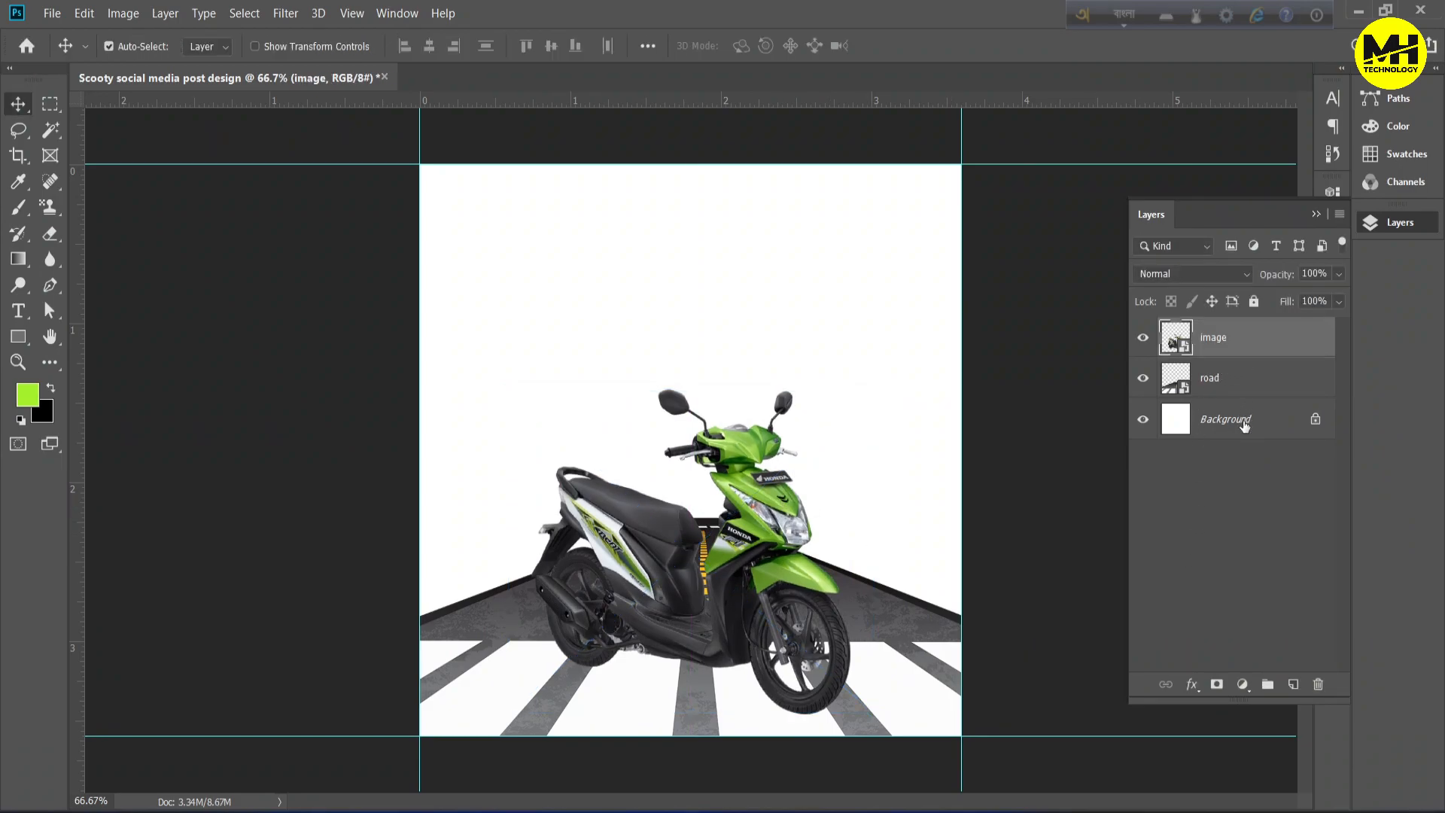
Add a solid color fill layer directly above the Background layer.
left_click(1244, 425)
left_click(1242, 684)
left_click(1259, 331)
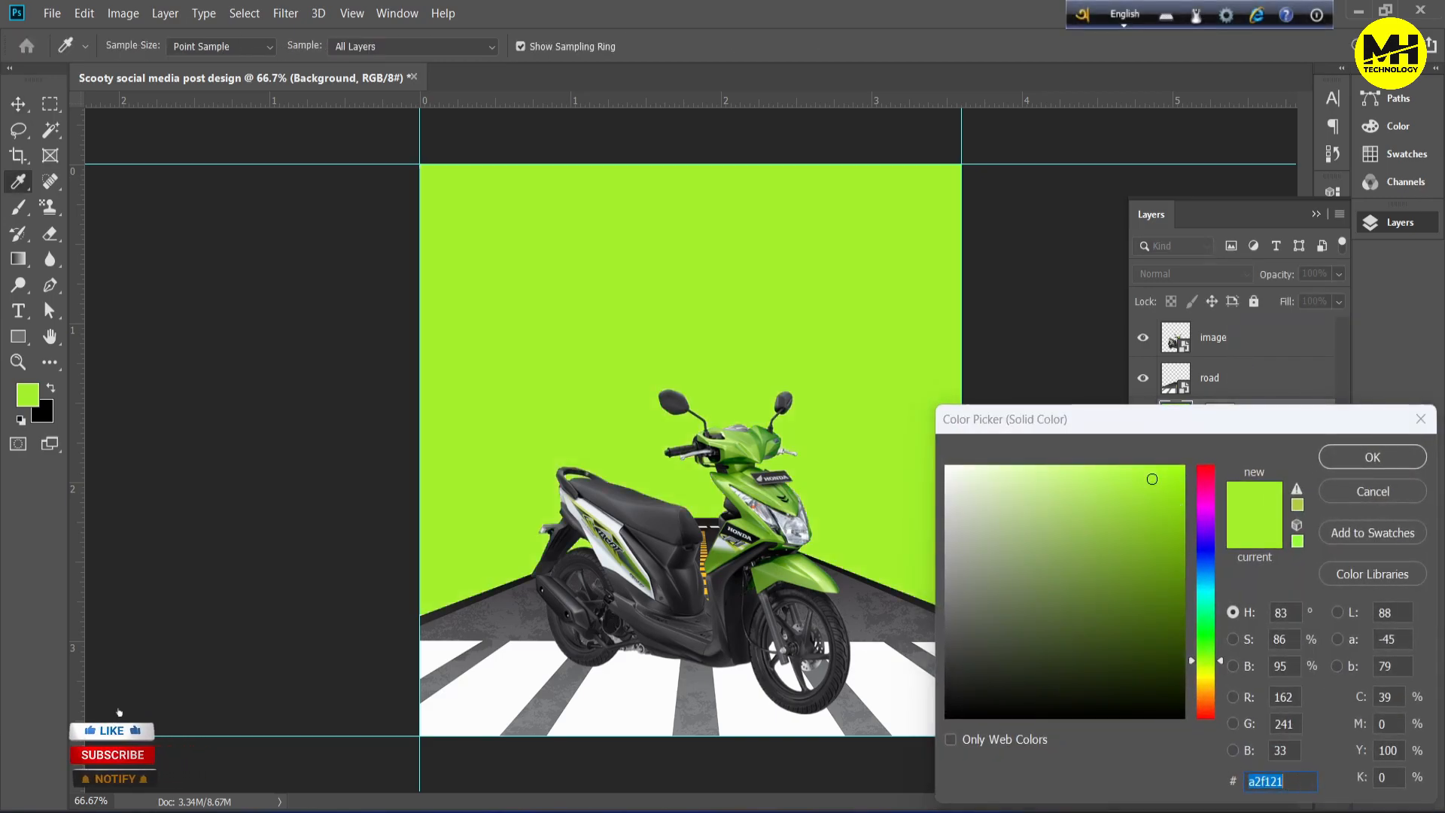
Copy the hex code 3e680b from the open text document and apply it as the fill layer's color.
key("alt+Tab")
left_click_drag(1180, 243, 1138, 243)
key("ctrl+c")
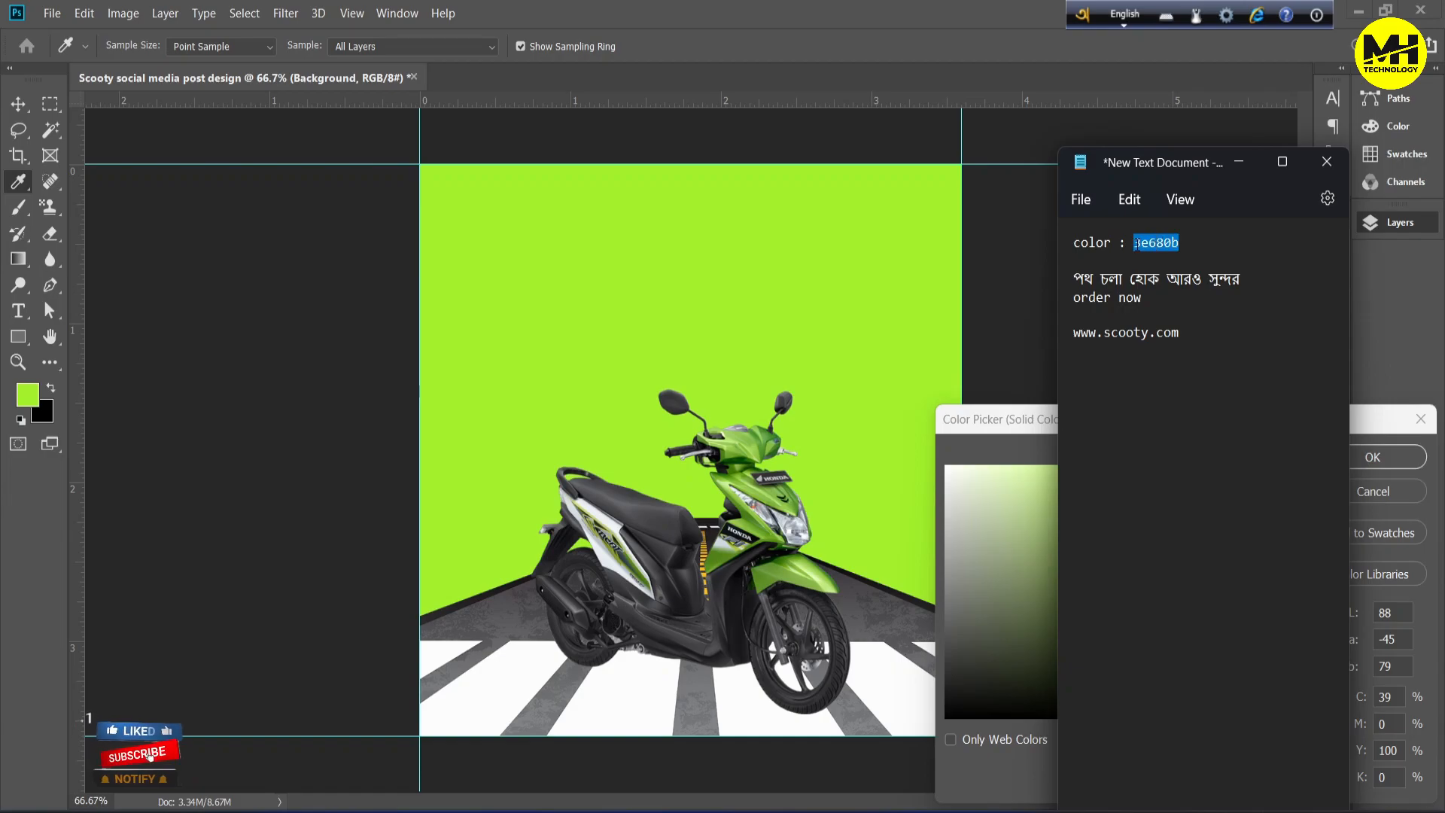
key("alt+Tab")
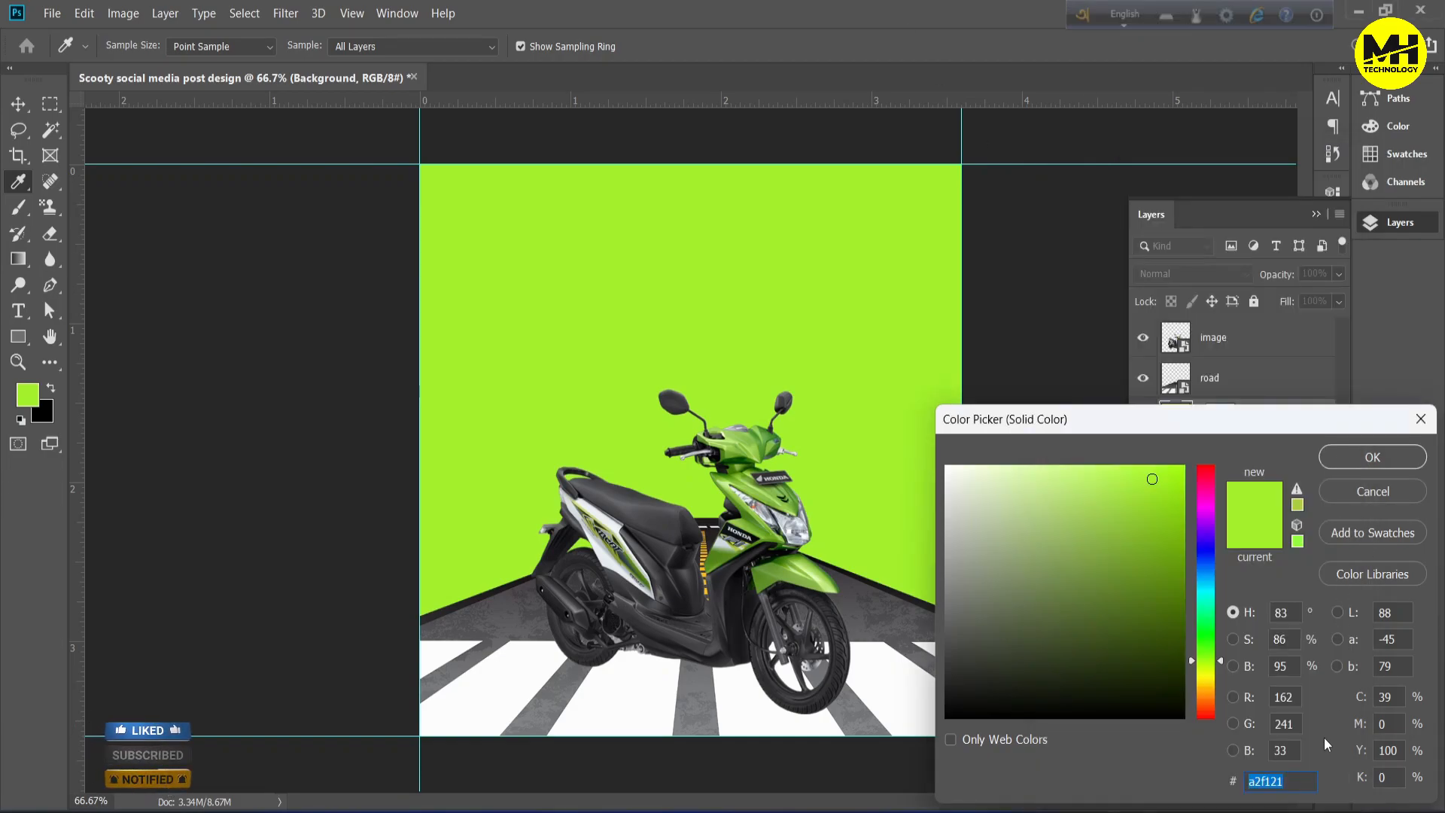
type("3e6864")
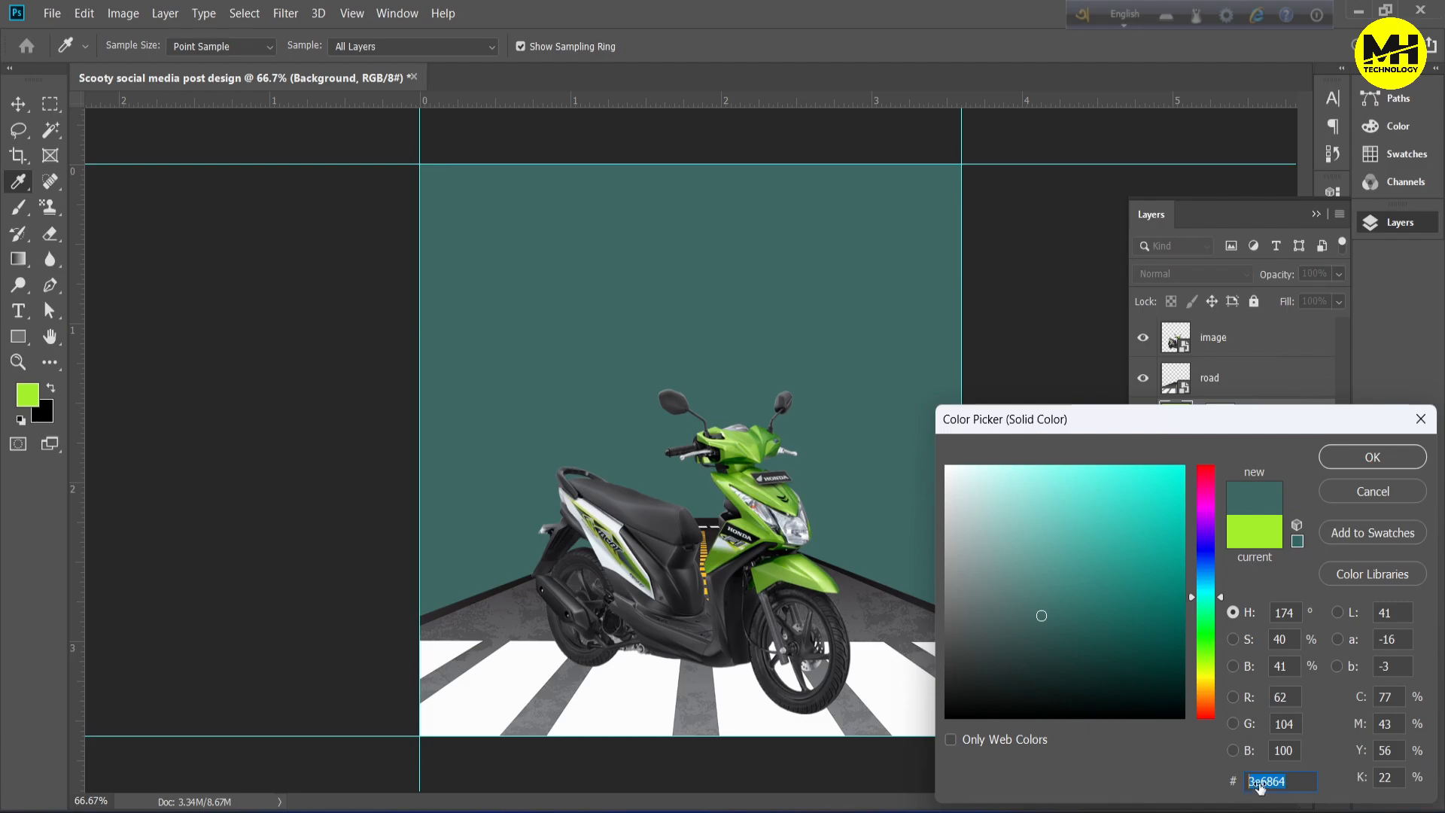
key("ctrl+v")
left_click(1373, 457)
key("v")
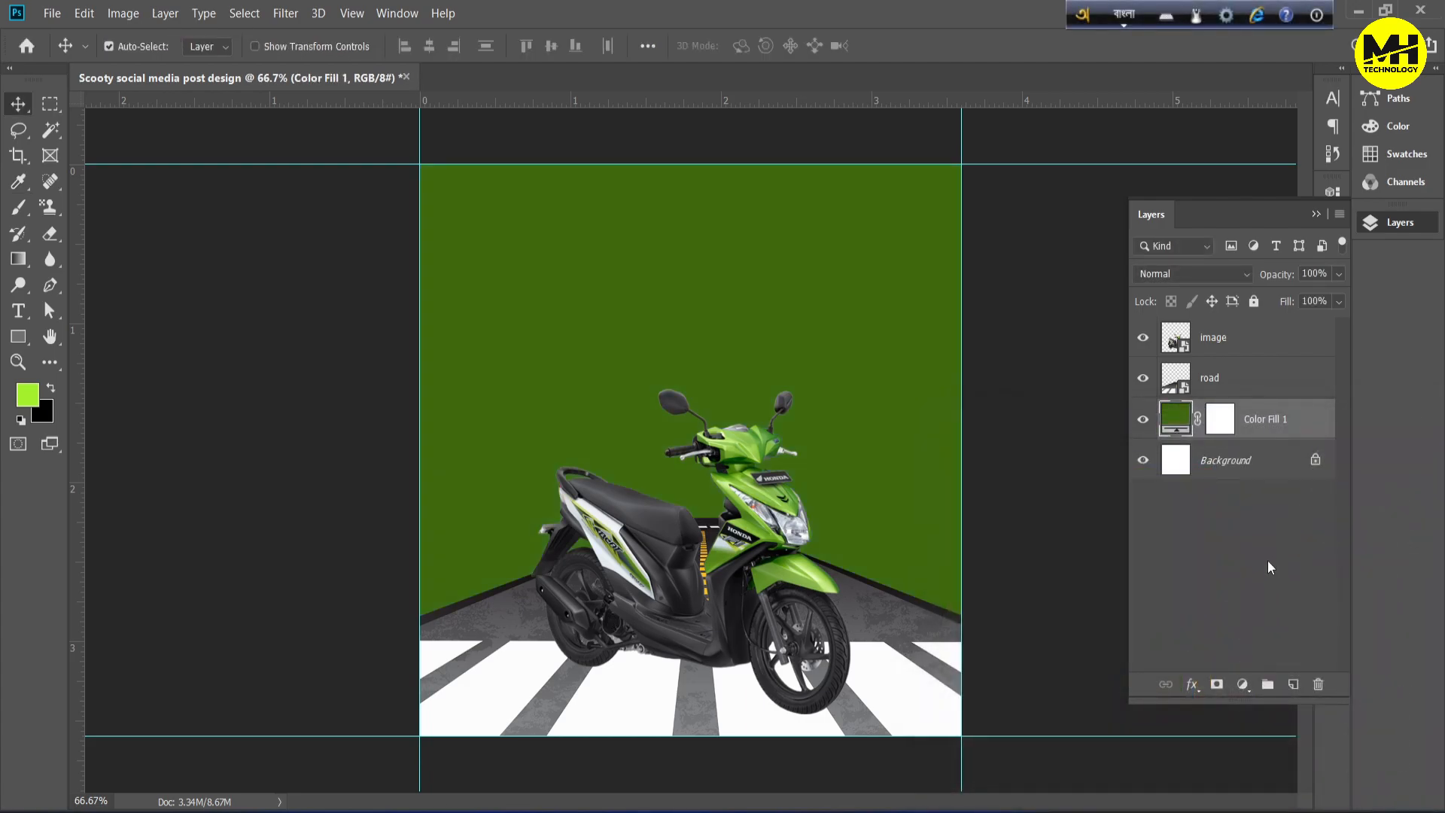
Enlarge the road image upward, keeping its lower edge on the bottom of the canvas.
left_click(1224, 389)
key("ctrl+t")
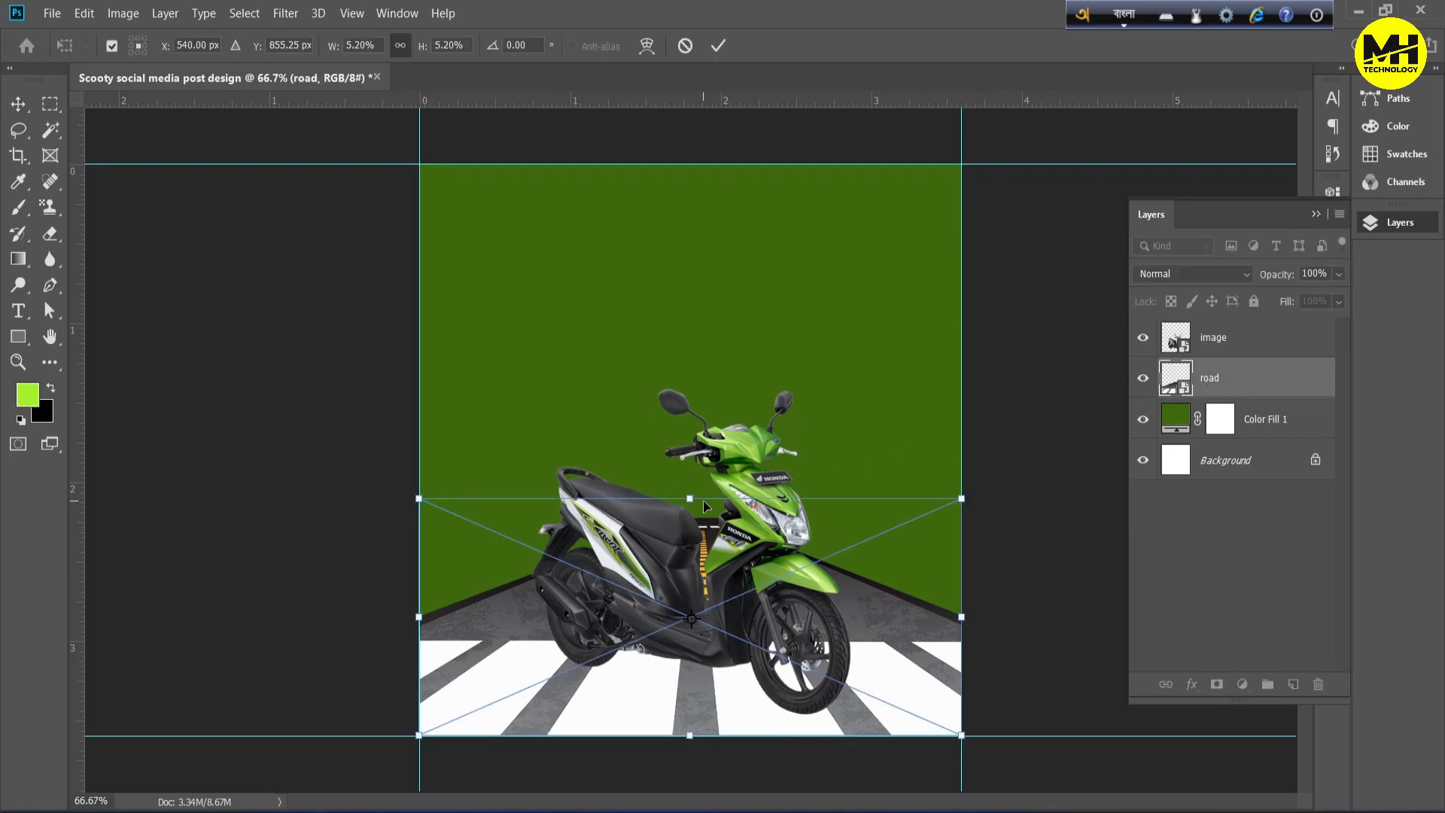
left_click_drag(688, 497, 690, 461)
key("Return")
Enlarge the scooter image and shift it slightly upward on the road.
left_click(1246, 346)
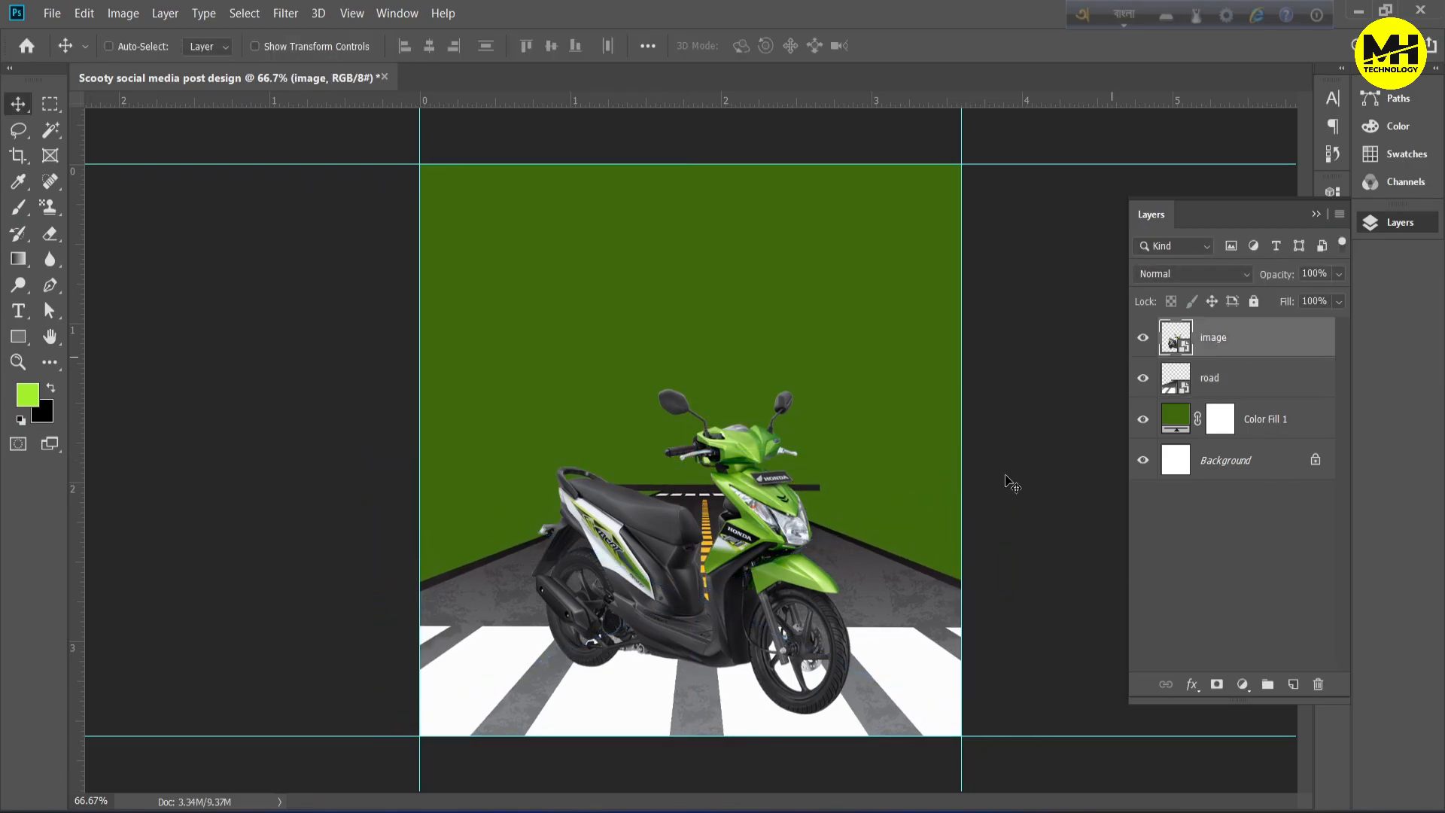
key("ctrl+t")
left_click_drag(691, 385, 684, 313)
left_click_drag(761, 546, 764, 524)
key("Return")
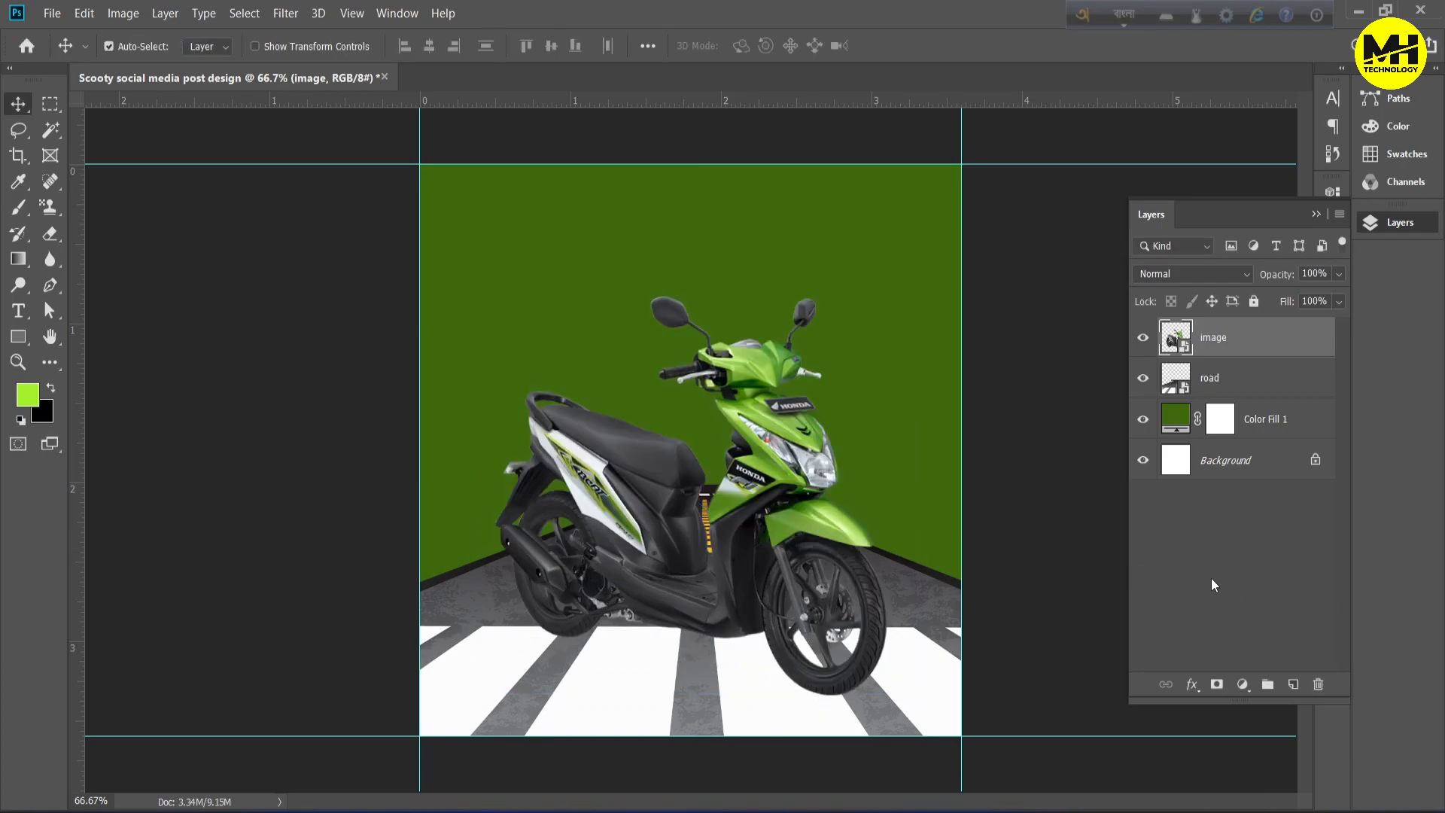
Unlock the Background layer and leave no layer selected.
left_click(1269, 489)
left_click(1284, 428)
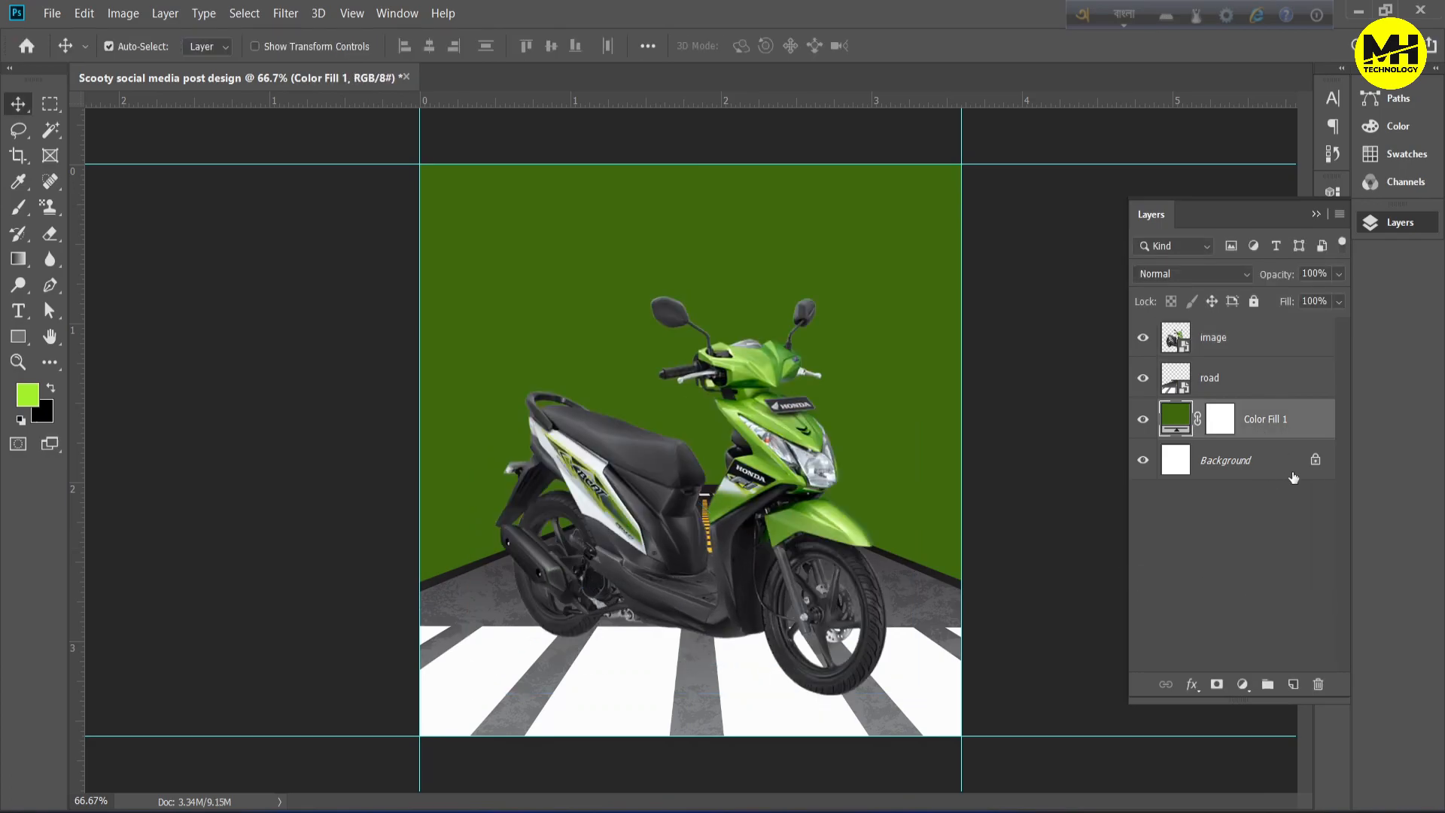
left_click(1316, 461)
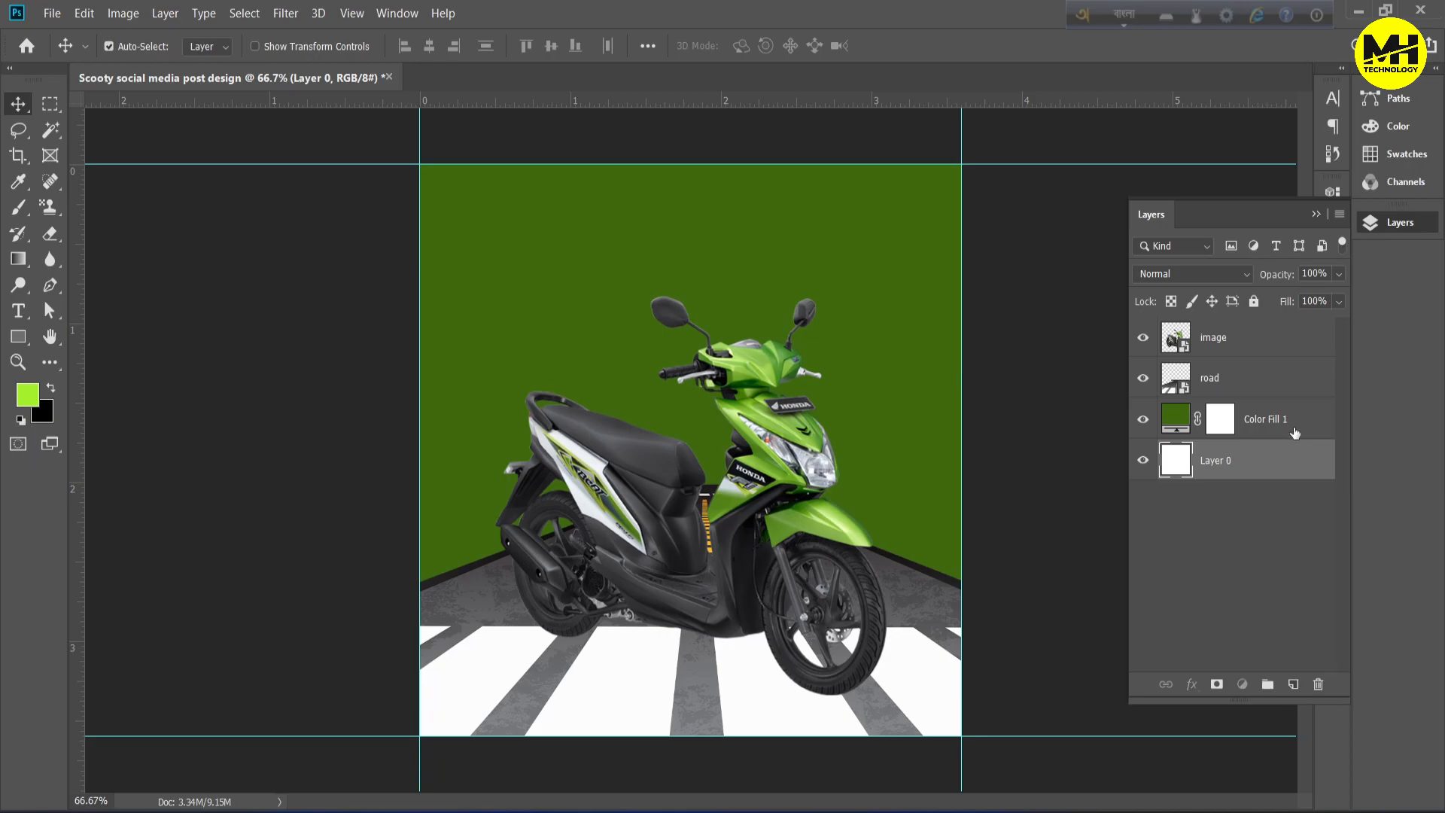
left_click(1289, 435)
left_click(1233, 562)
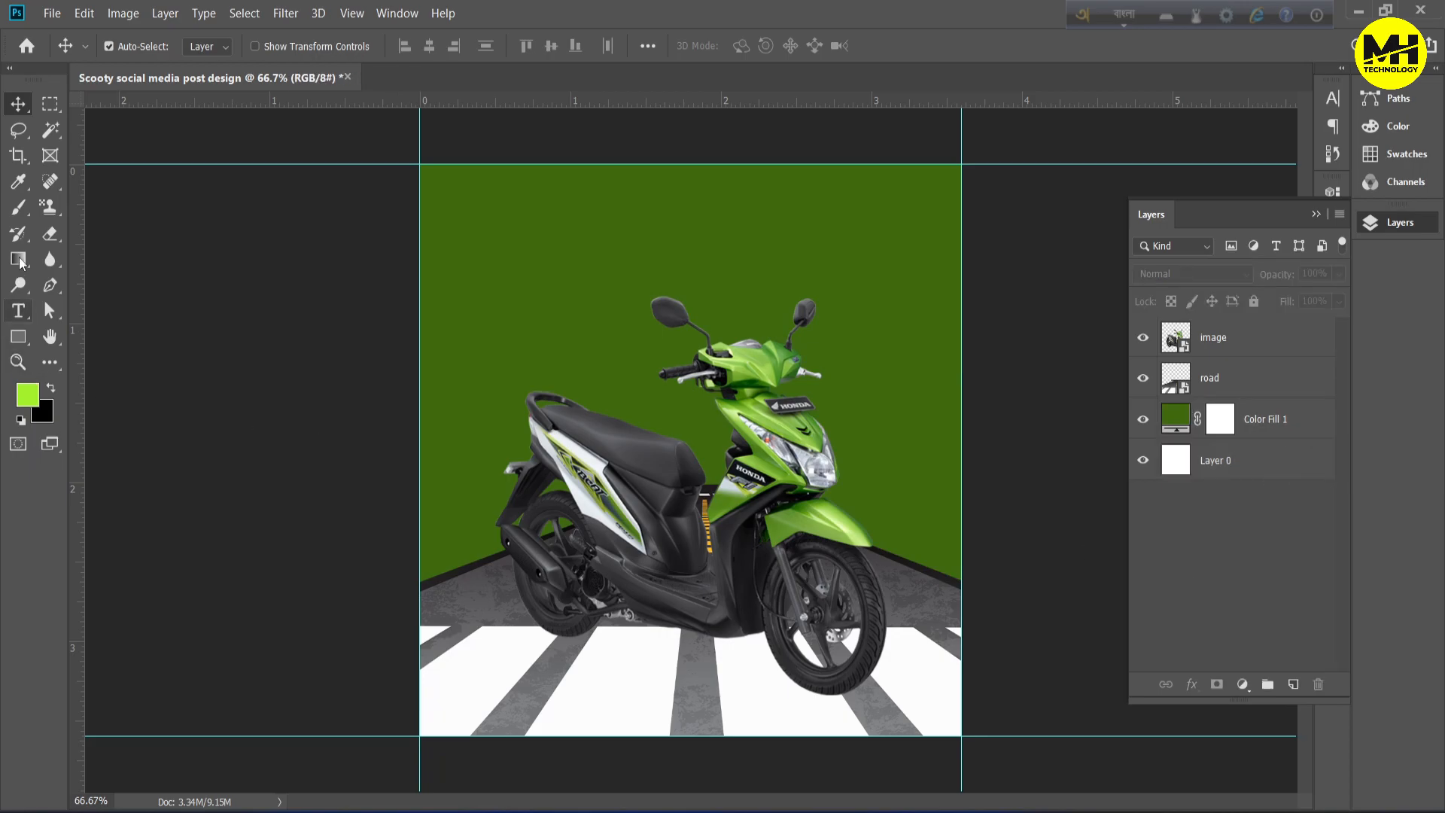
On a new layer, paint one large soft dab of bright green (#a0f811) at the canvas center with the Brush tool.
left_click(19, 207)
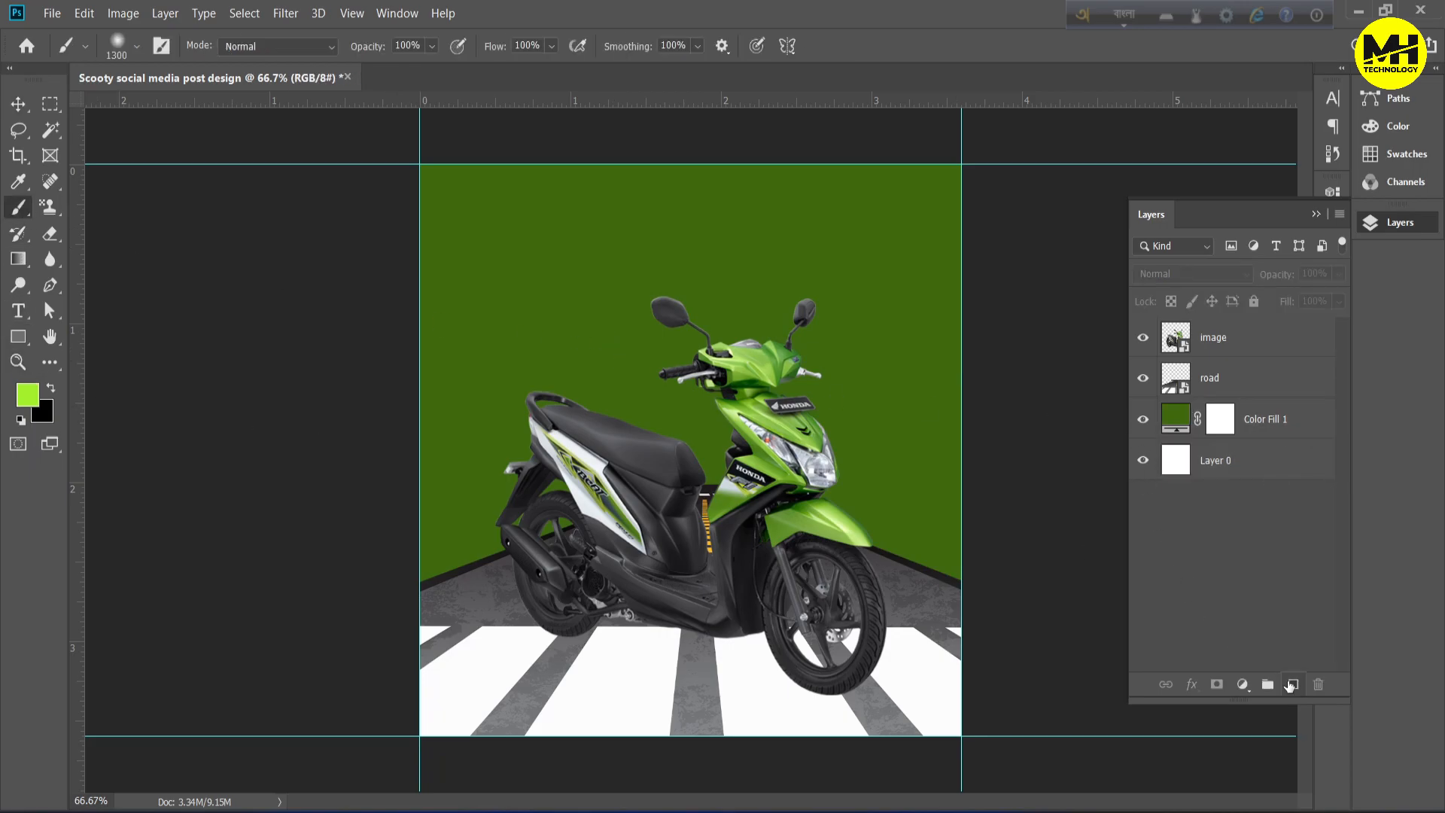
left_click(1292, 685)
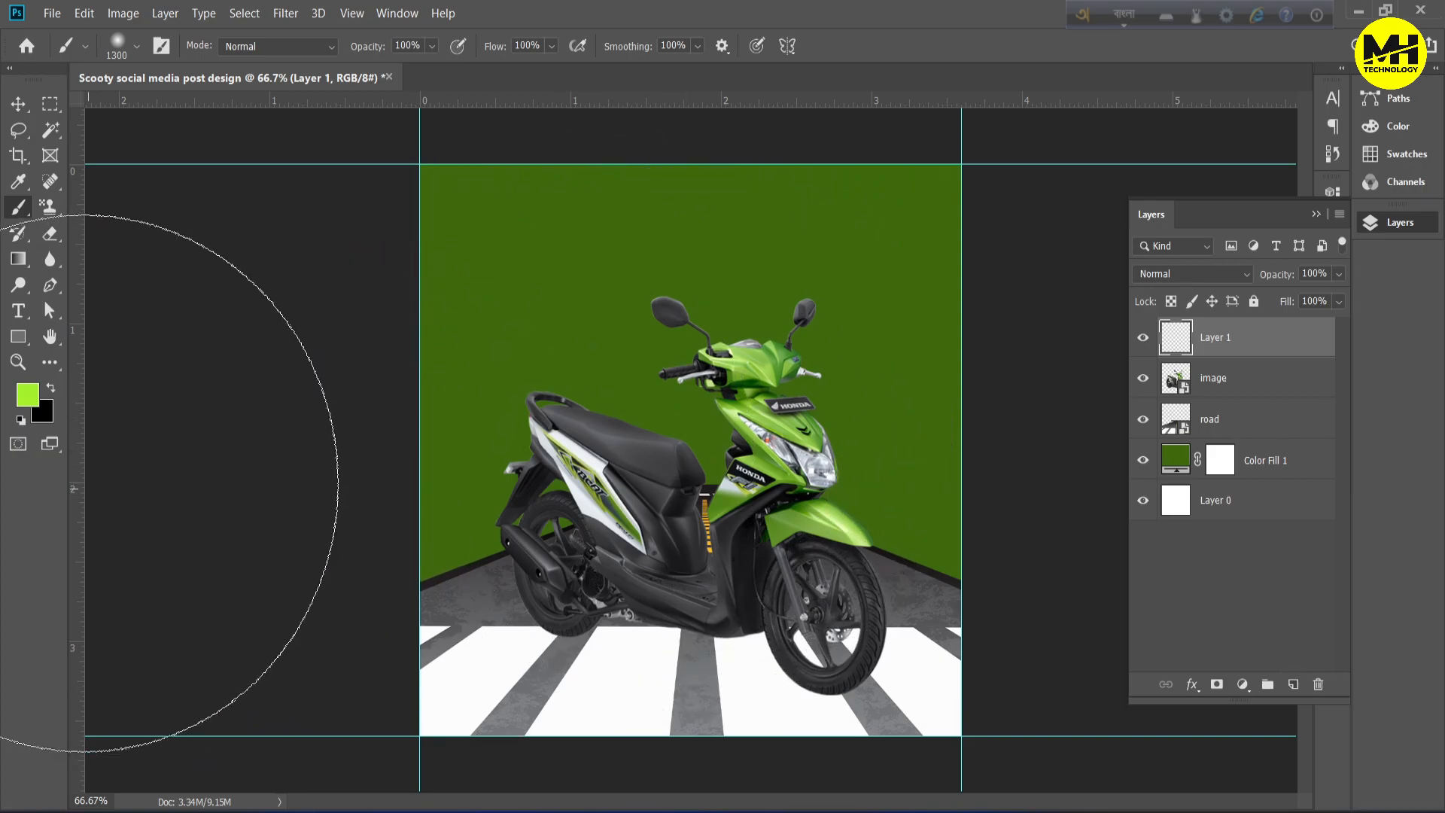
left_click(27, 395)
left_click_drag(1167, 494, 1170, 479)
left_click(1373, 457)
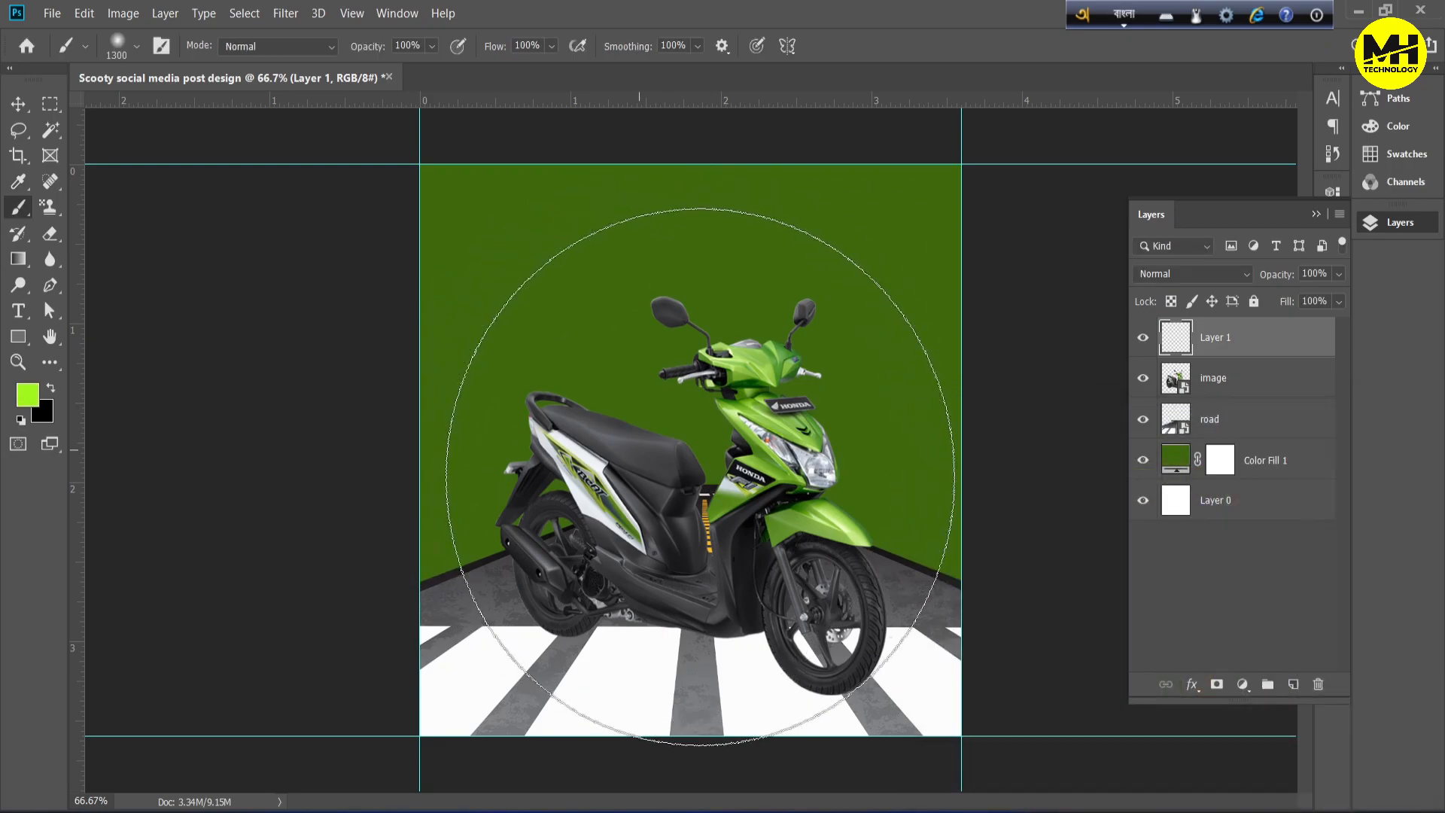
left_click(692, 455)
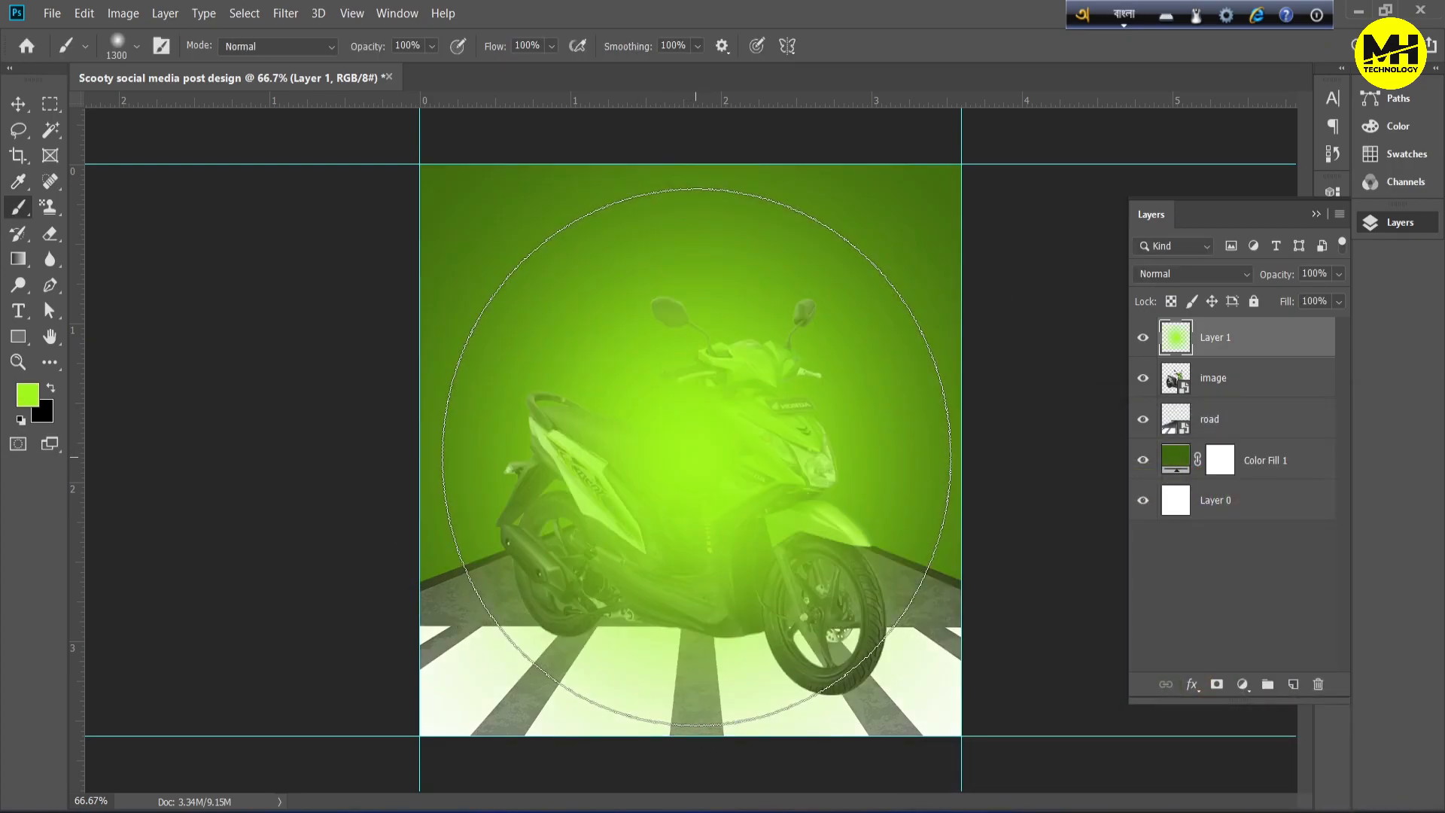
Move the green glow layer below the road layer, just above the color fill layer.
left_click(19, 104)
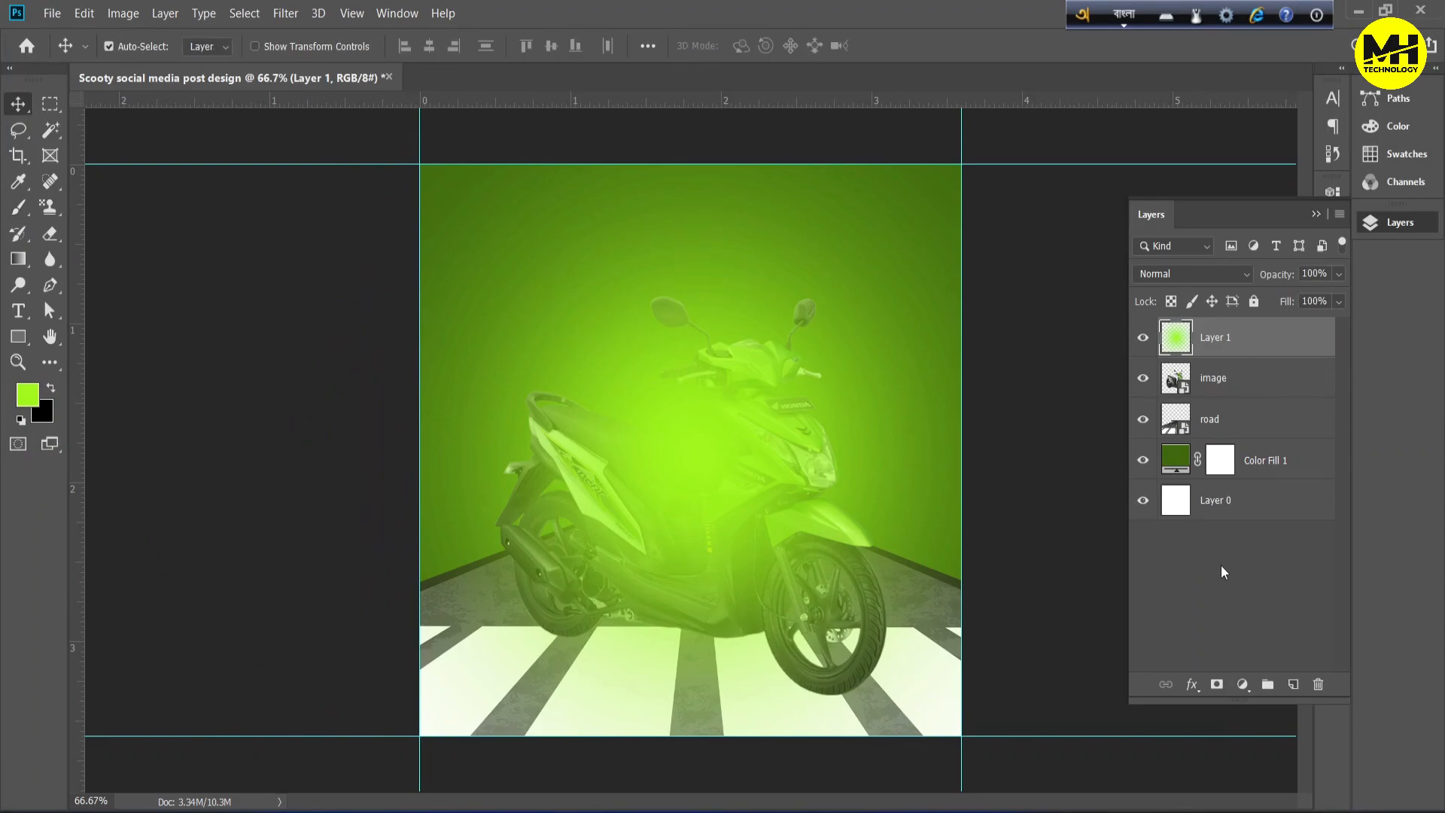
left_click_drag(1242, 341, 1265, 438)
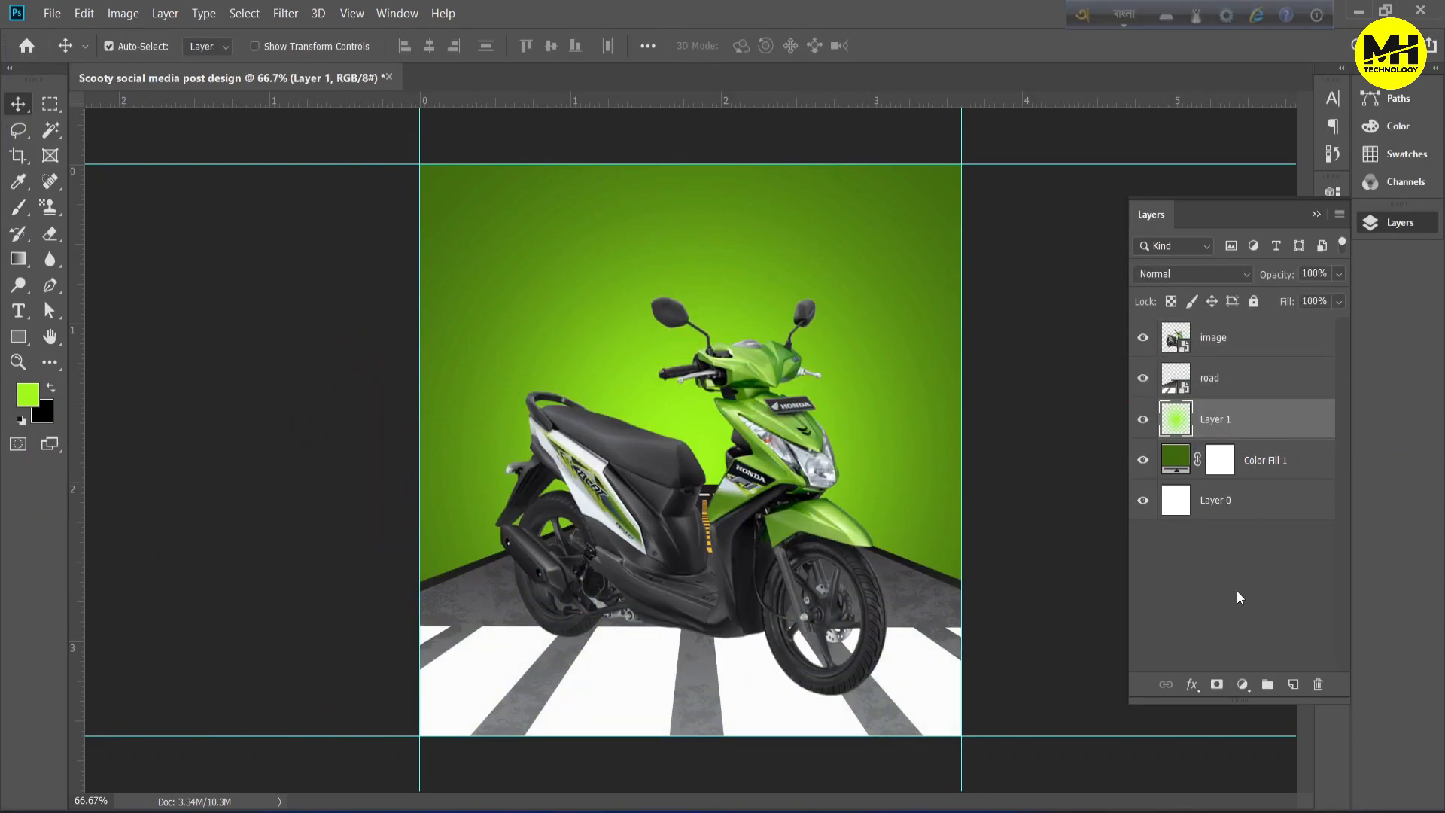
left_click(1236, 591)
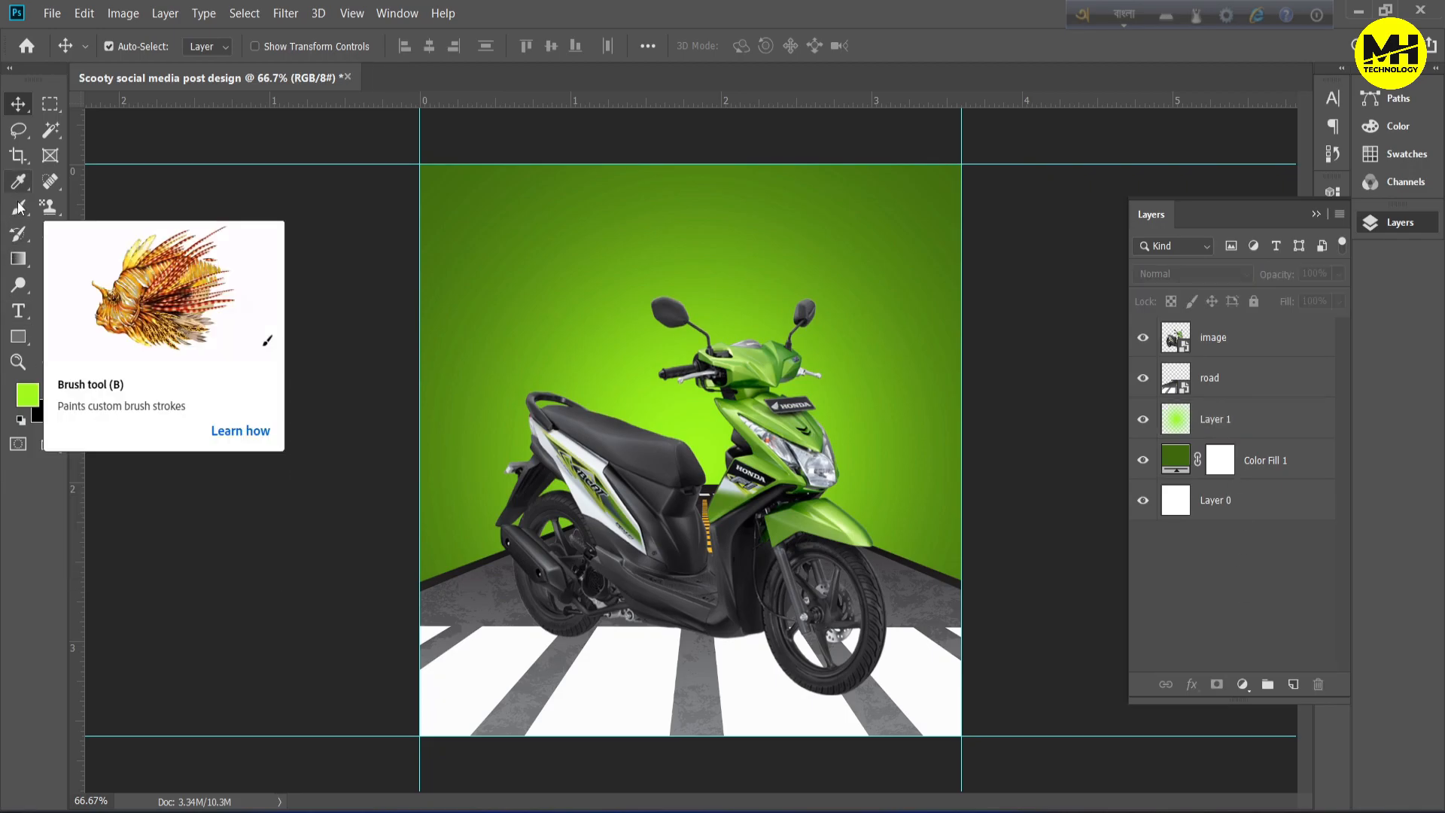
Set the Brush tool's foreground color to black (#000000).
left_click(18, 207)
left_click(27, 394)
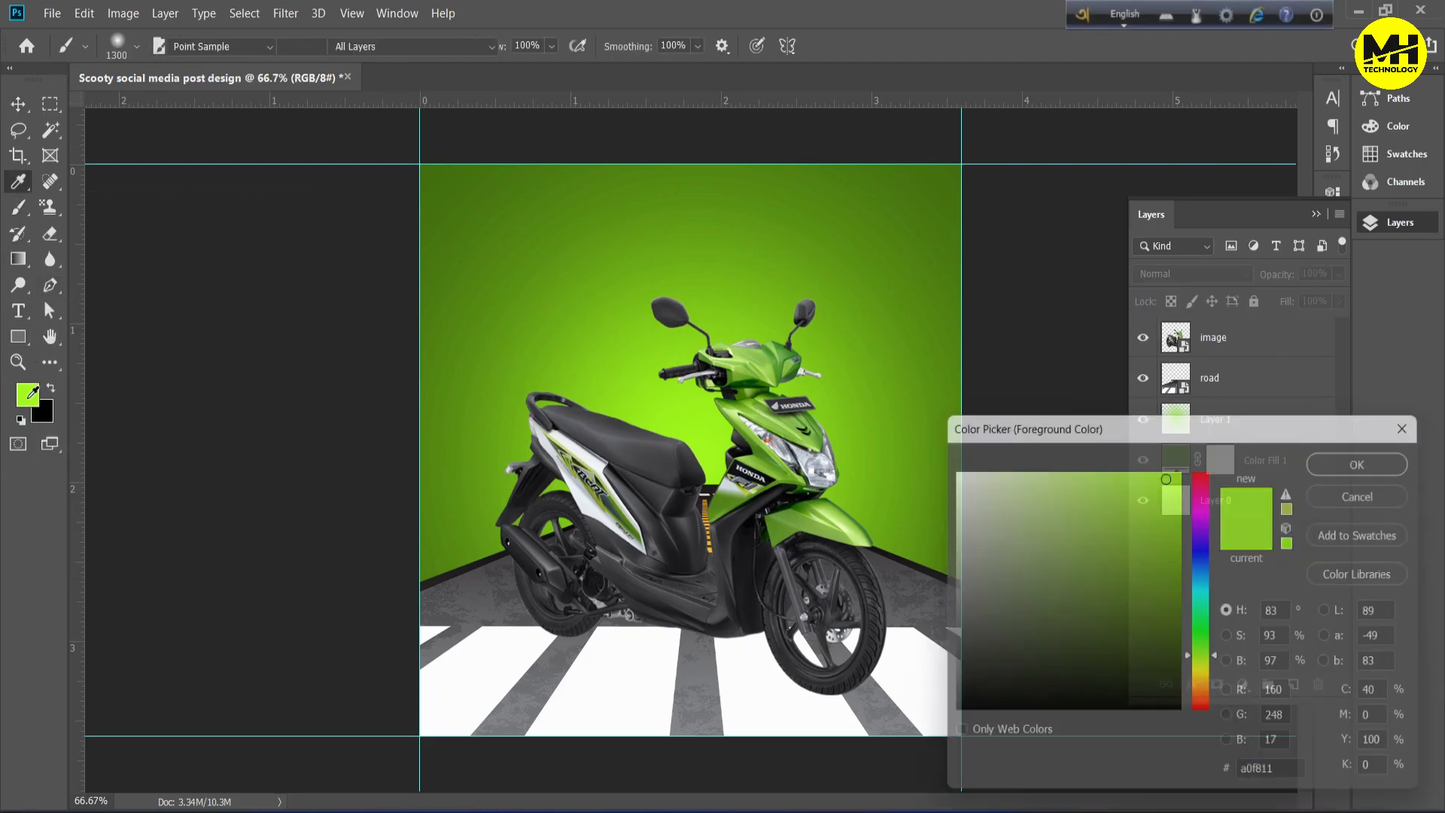
mouse_move(959, 709)
left_mouse_down()
mouse_move(942, 694)
mouse_move(929, 715)
left_mouse_up()
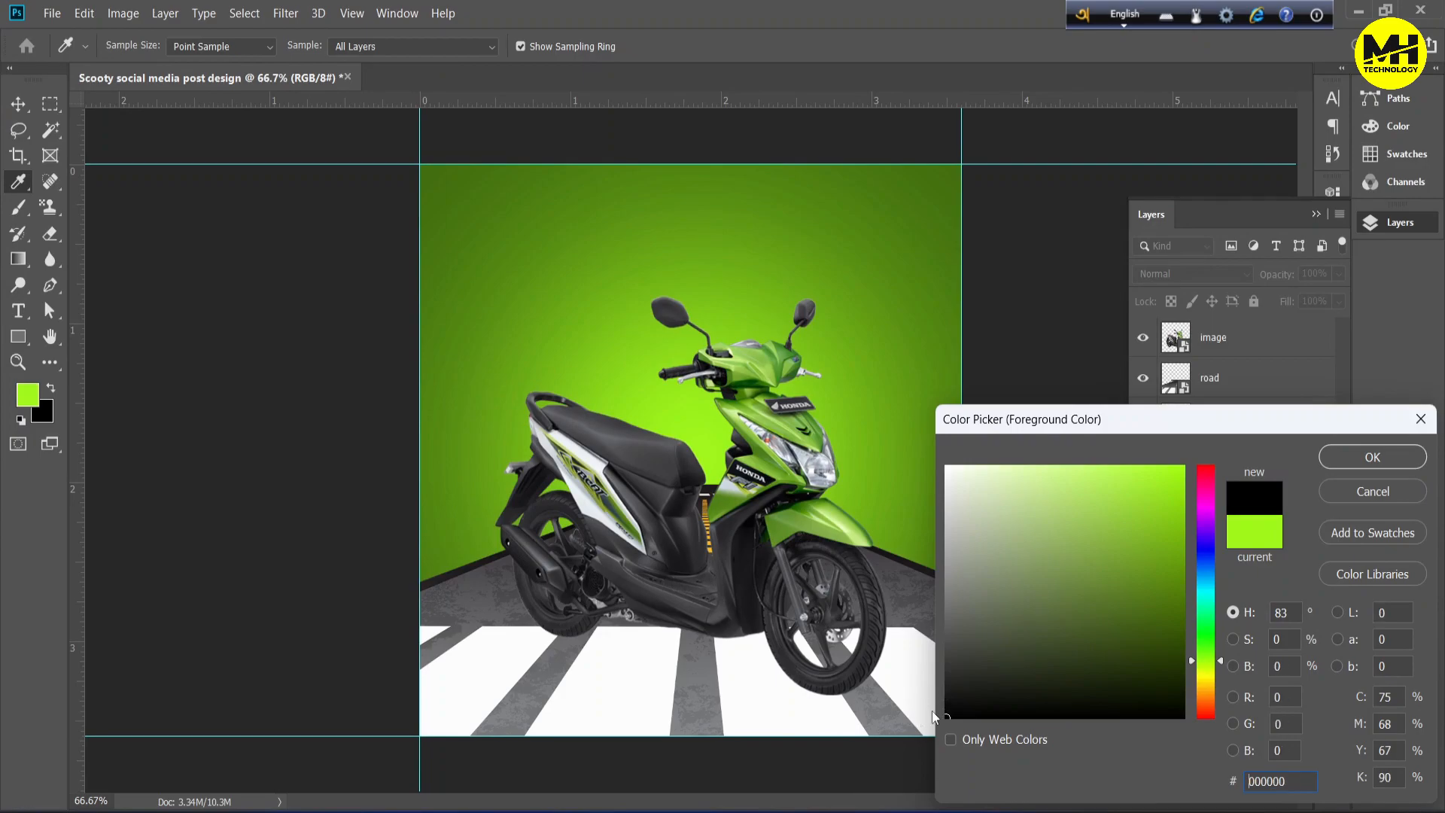
left_click(1334, 461)
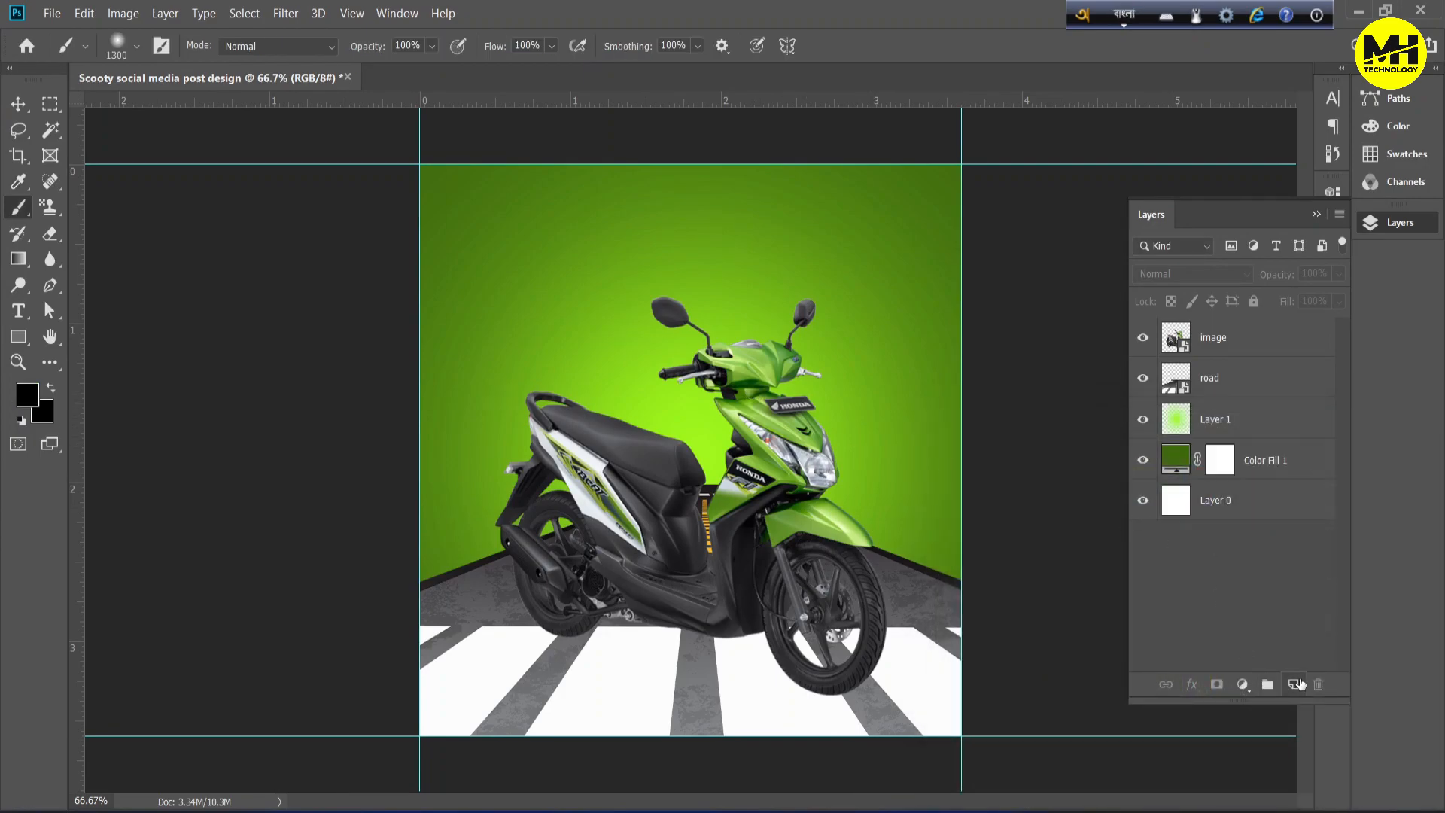
On a new layer, paint one small soft black dab above the scooter with a much smaller brush.
left_click(1293, 684)
key("bracketleft")
key("bracketleft")
key("bracketleft")
key("bracketleft")
key("bracketleft")
key("bracketleft")
key("bracketleft")
key("bracketleft")
key("bracketleft")
key("bracketleft")
key("bracketleft")
key("bracketleft")
key("bracketleft")
key("bracketleft")
key("bracketleft")
key("bracketleft")
key("bracketleft")
key("bracketleft")
key("bracketleft")
key("bracketleft")
key("bracketleft")
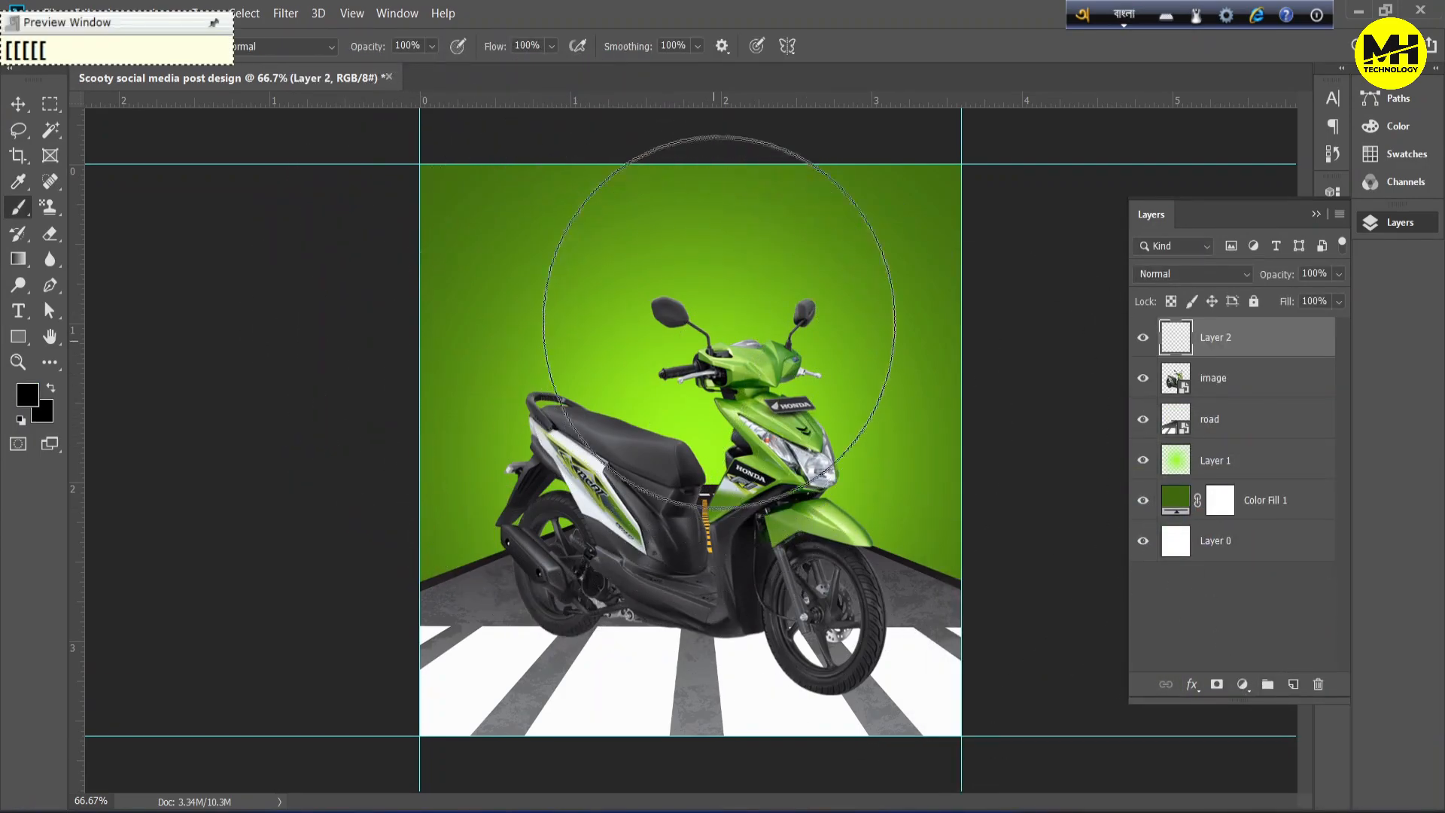
key("bracketright")
key("bracketright")
key("bracketright")
key("bracketright")
key("bracketright")
key("bracketright")
key("bracketright")
key("bracketright")
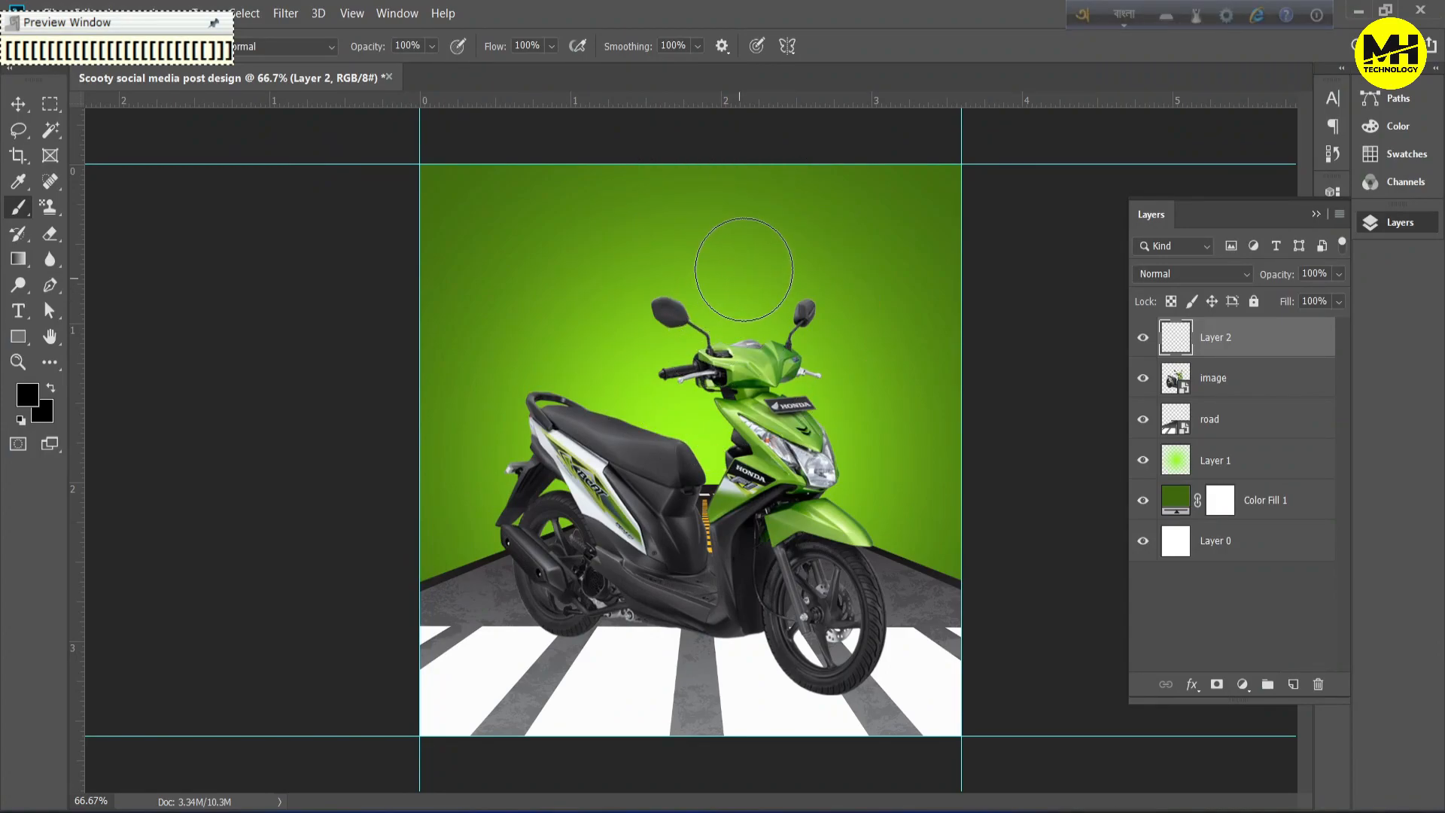
left_click(743, 264)
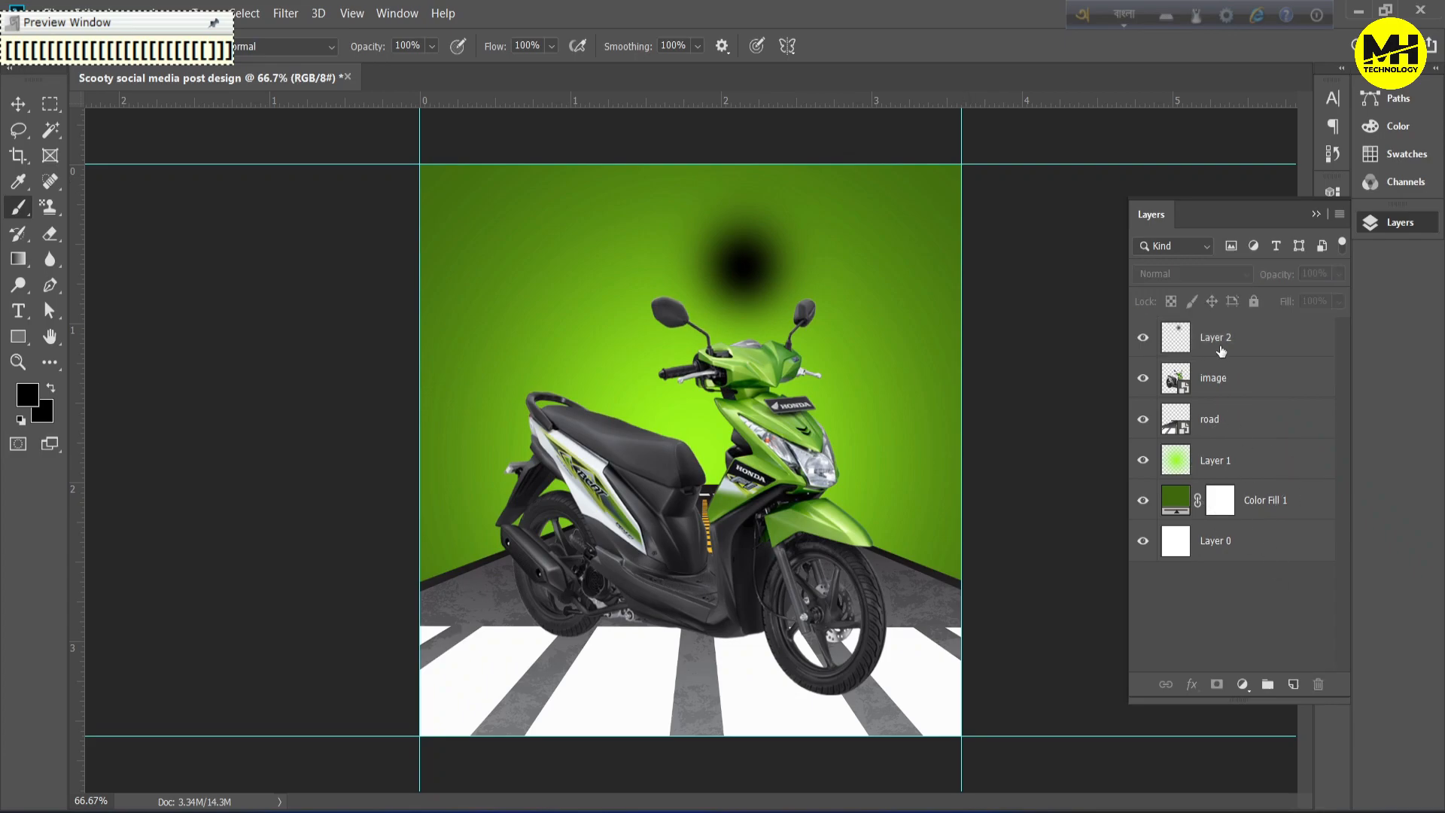
Flatten the black dab into a thin shadow and place it under the scooter's front wheel.
key("ctrl+t")
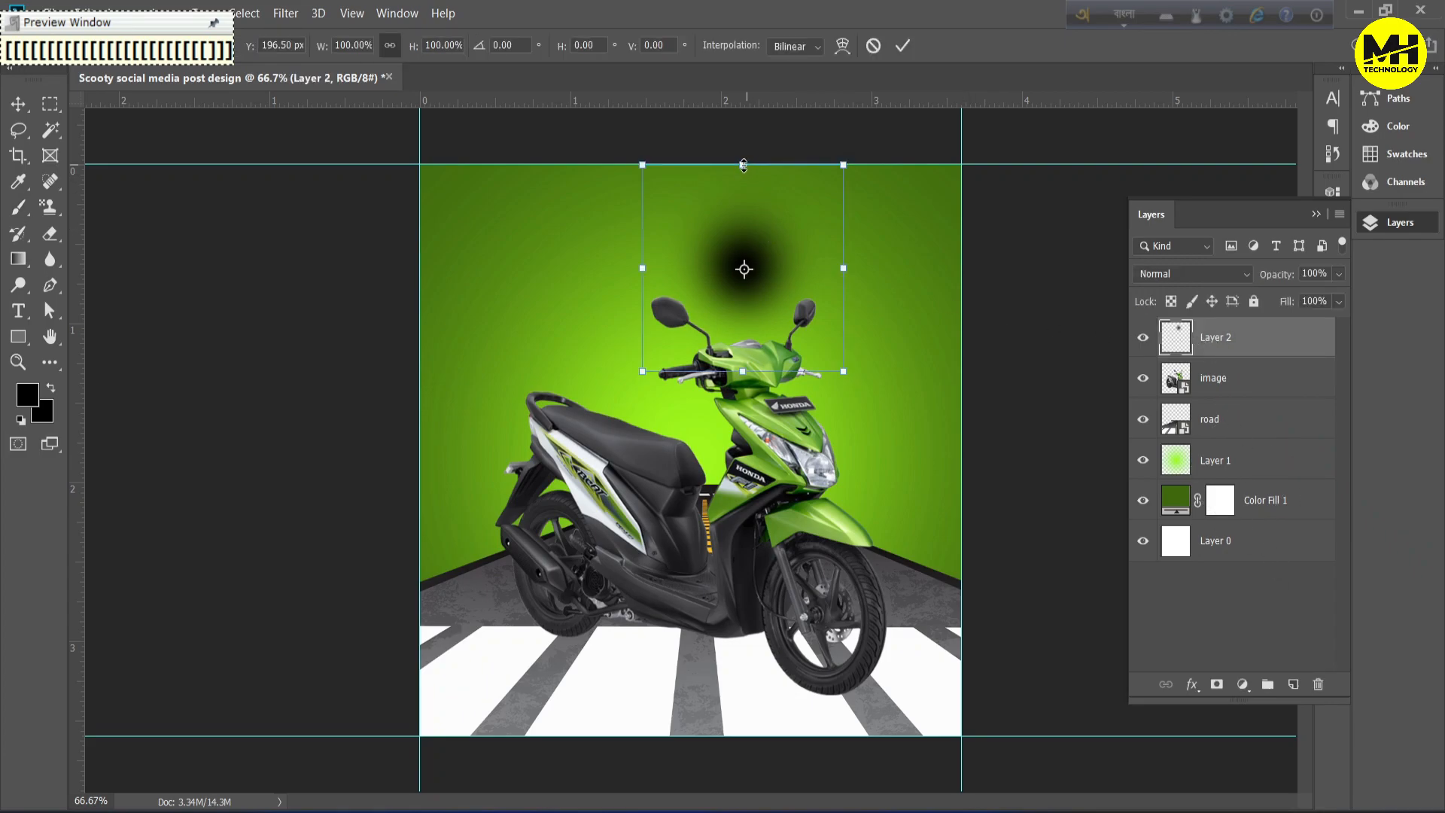
mouse_move(743, 164)
left_mouse_down()
mouse_move(739, 332)
mouse_move(814, 581)
mouse_move(822, 691)
mouse_move(941, 676)
mouse_move(948, 692)
left_mouse_up()
left_click_drag(851, 706, 854, 700)
left_click(1181, 614)
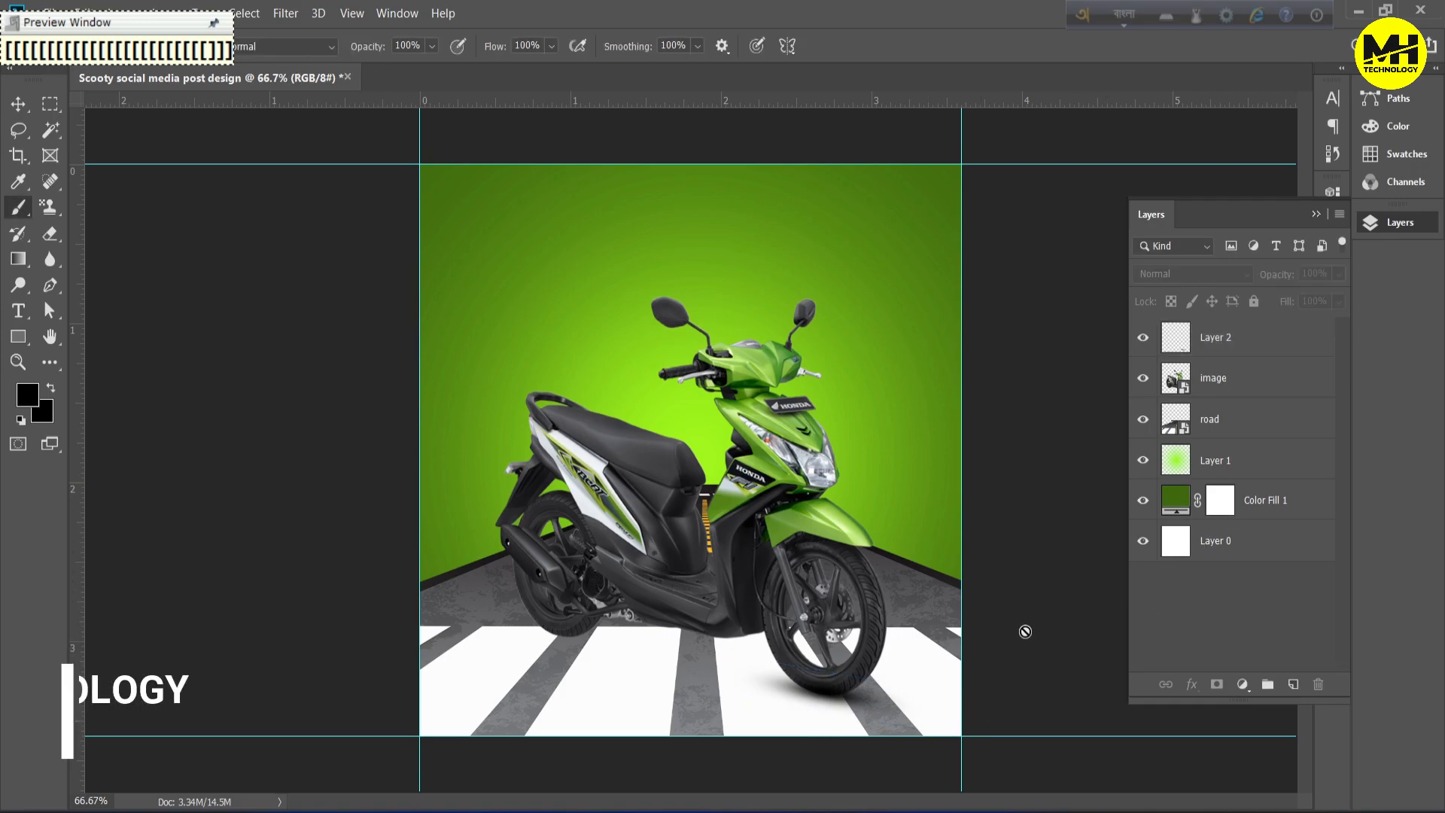
left_click(1268, 335)
key("ctrl+t")
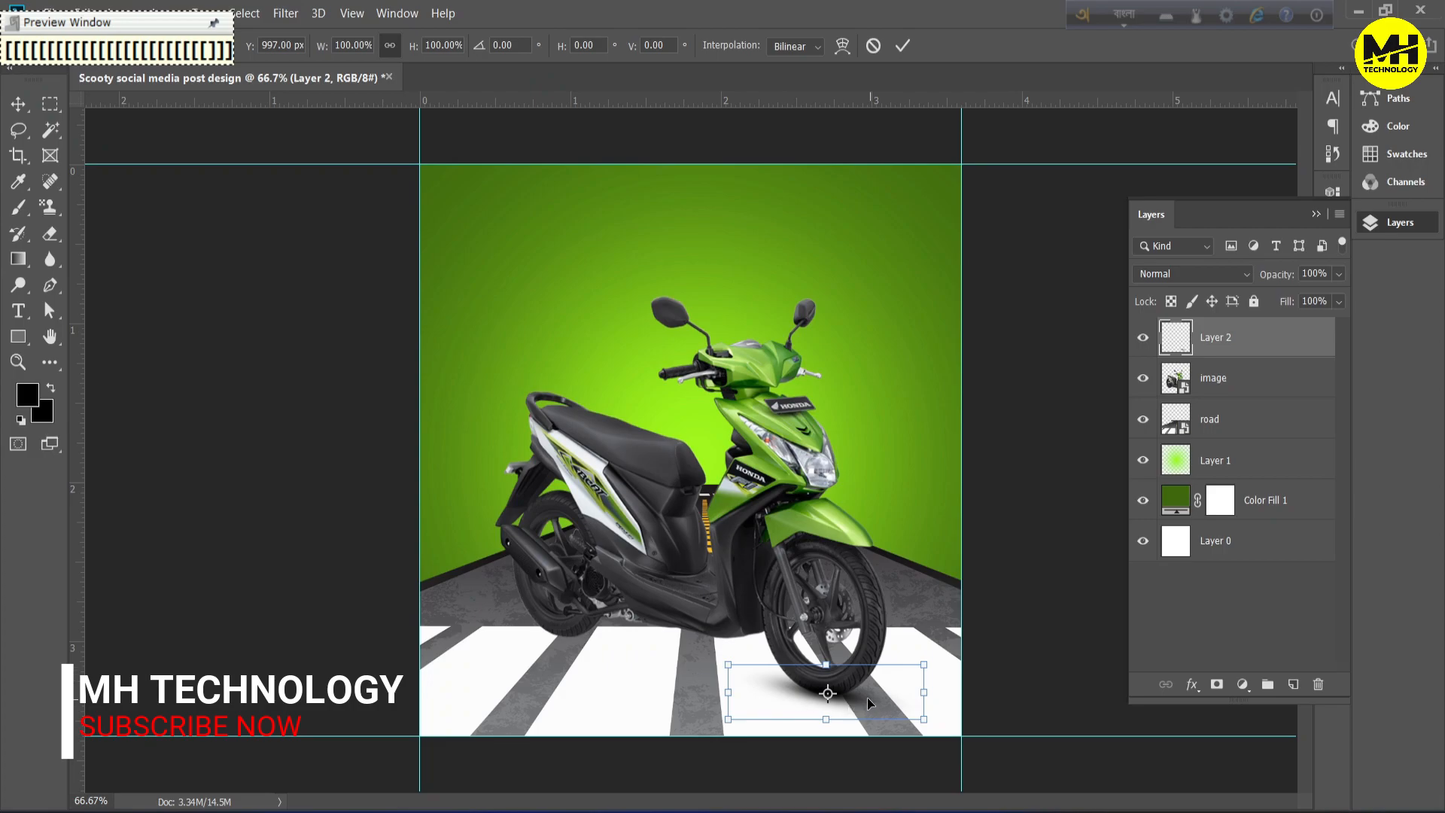
left_click_drag(869, 699, 596, 660)
key("Return")
key("b")
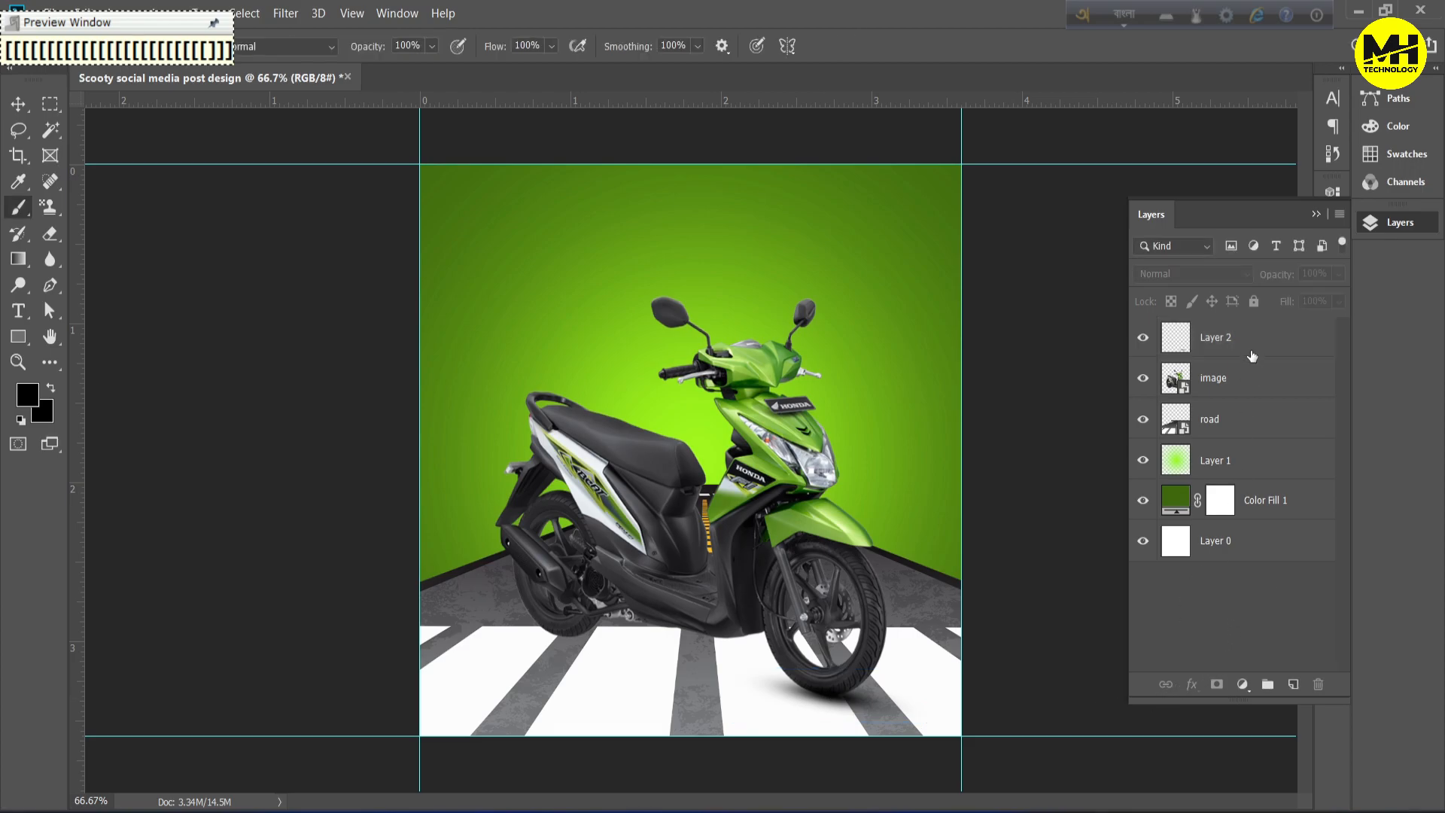
Duplicate the front wheel shadow and place the copy under the scooter's rear wheel.
left_click(18, 104)
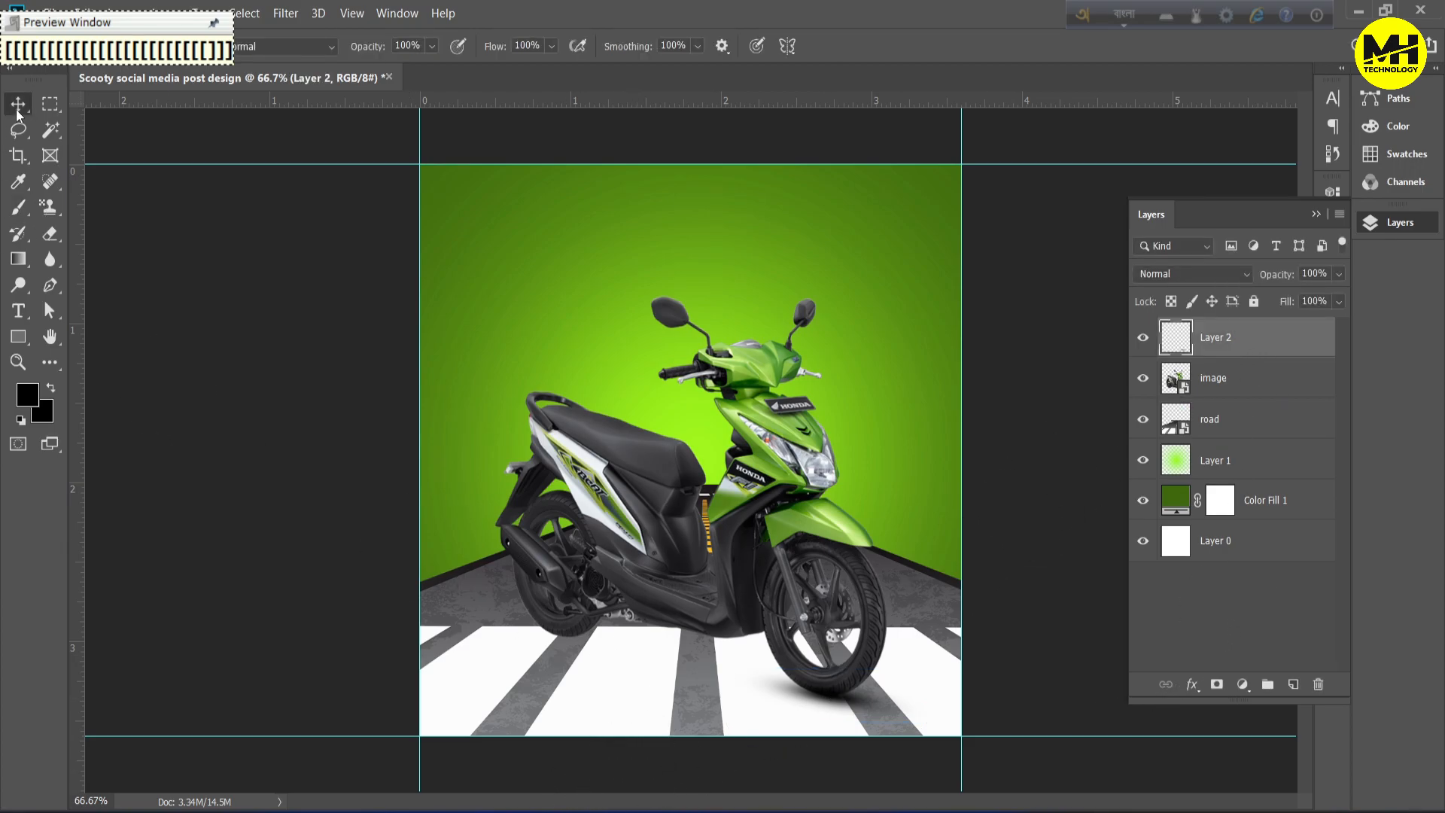
key("F12")
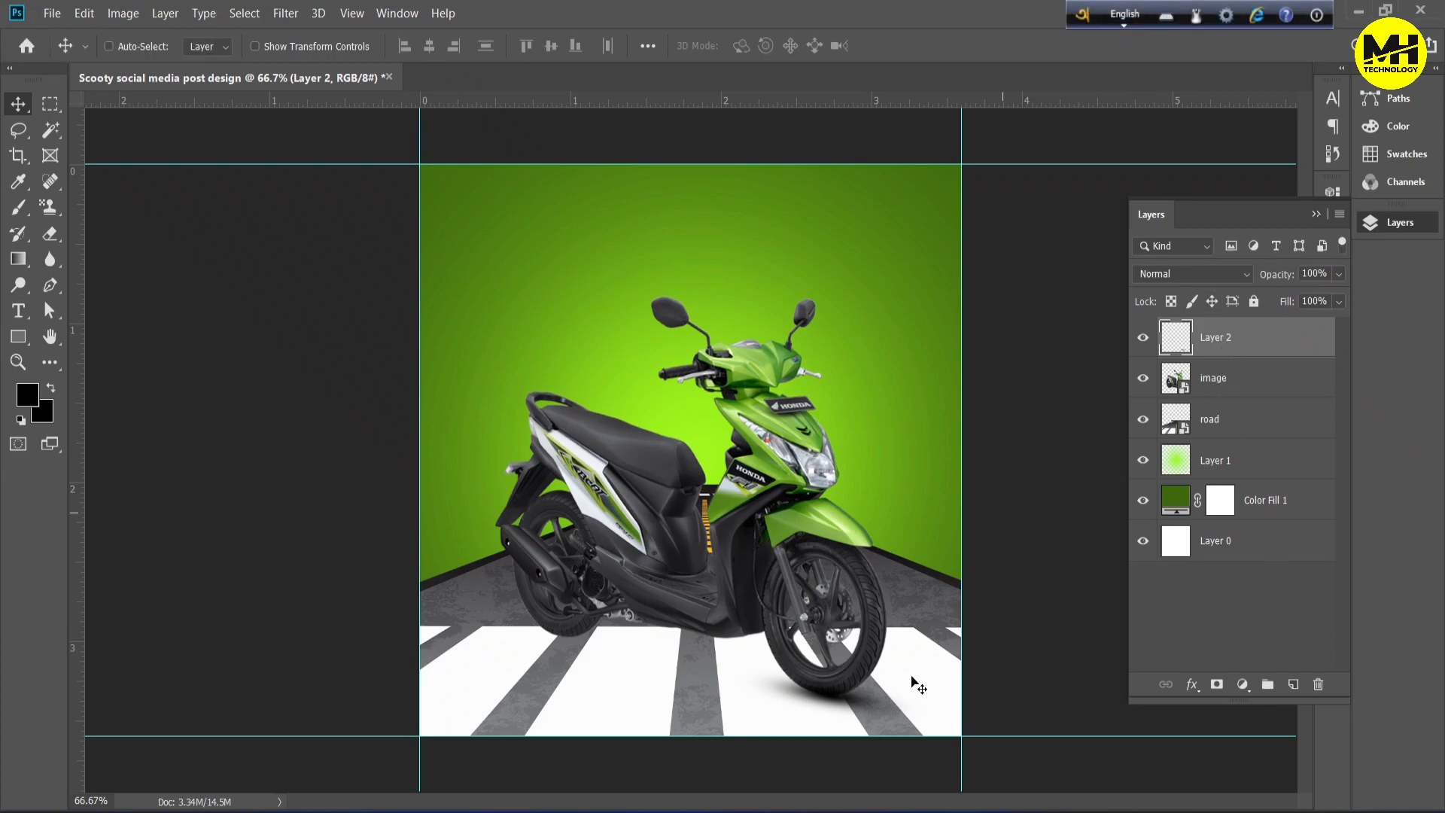
left_click(904, 700, "ctrl")
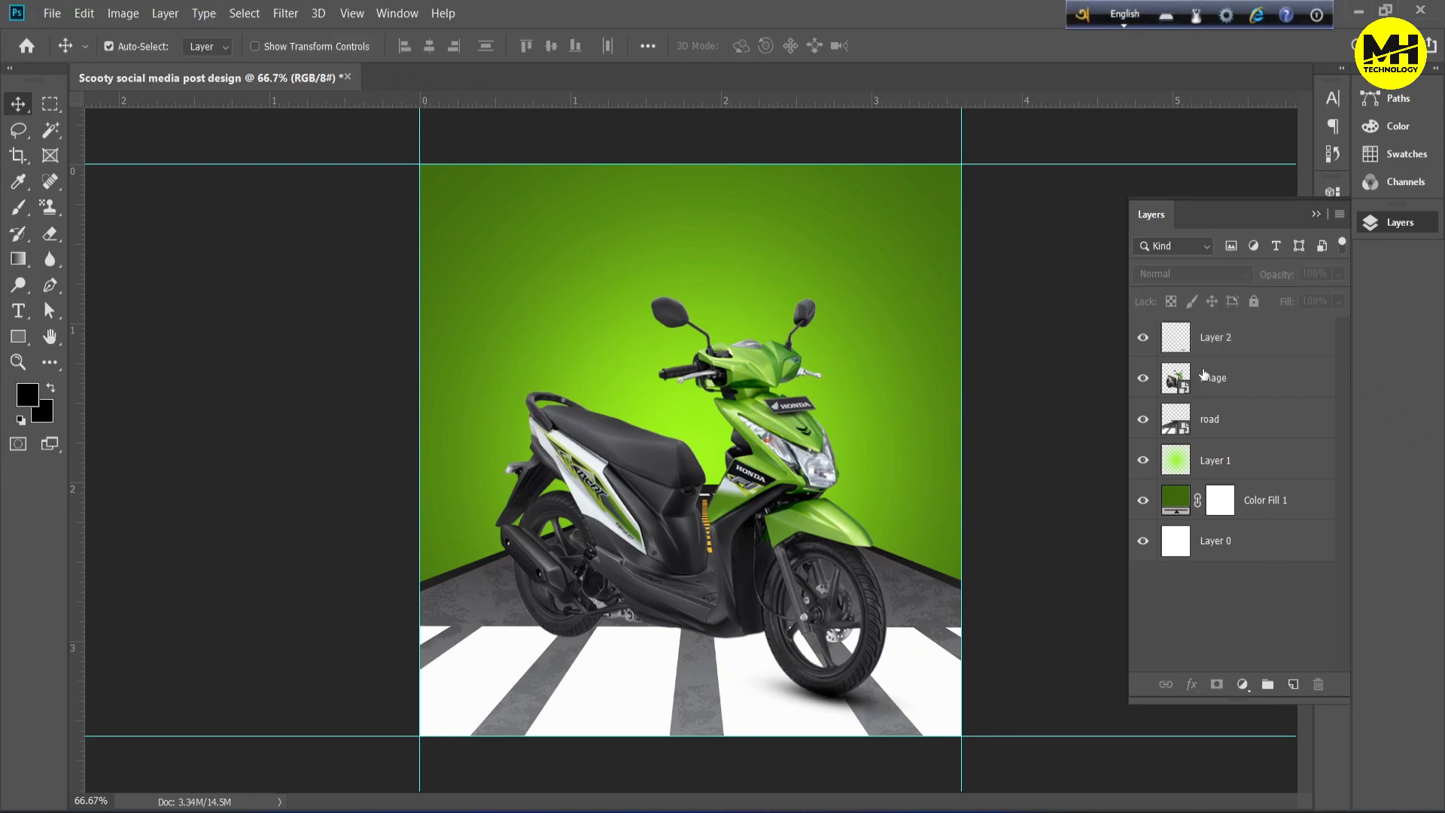
left_click(1204, 342)
left_click_drag(833, 697, 571, 640)
left_click(1236, 636)
Move both wheel shadow layers directly below the scooter image layer and convert them to smart objects.
left_click(1256, 392)
left_click(1256, 352, "shift")
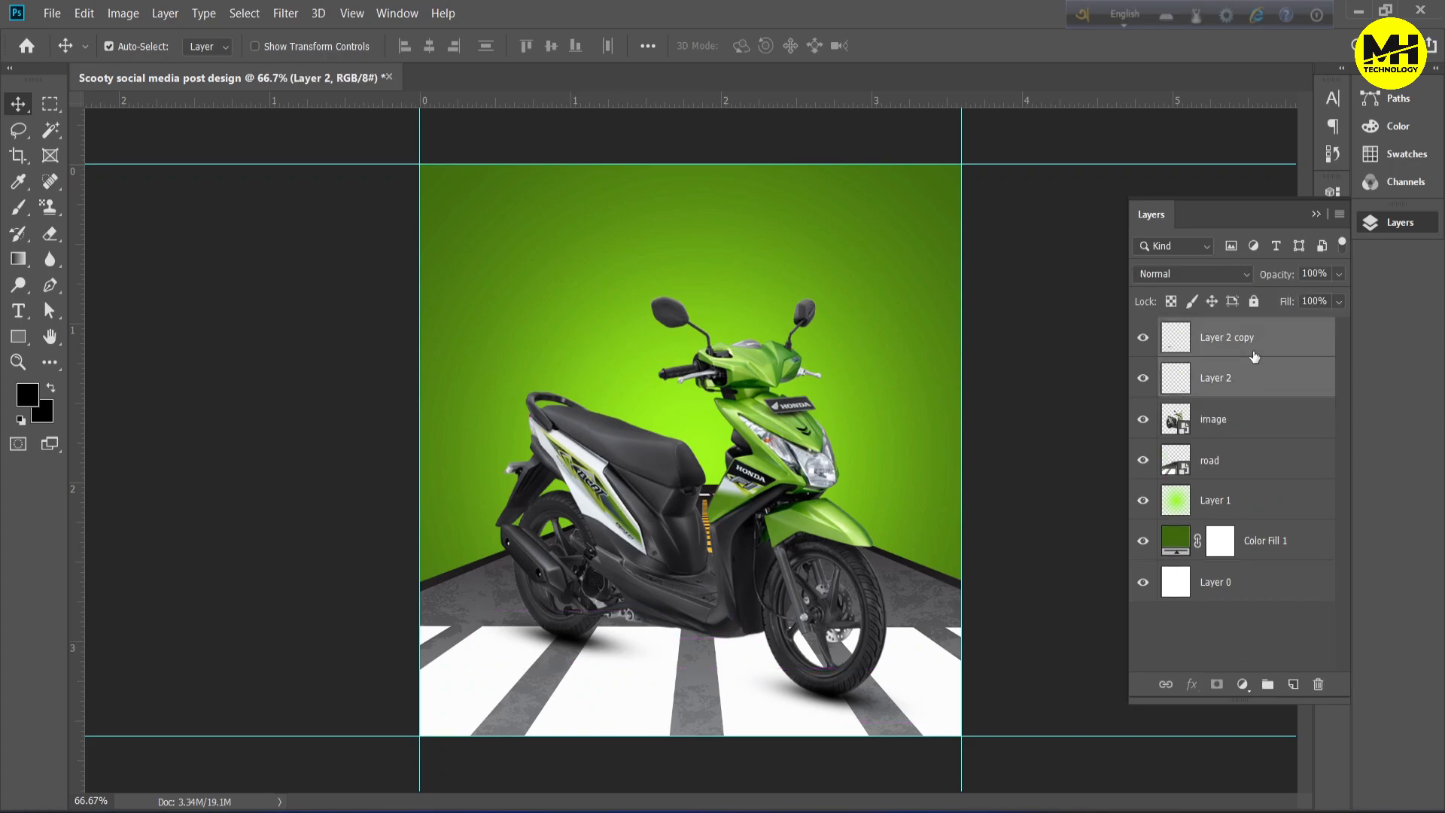
left_click_drag(1252, 388, 1252, 446)
right_click(1214, 421)
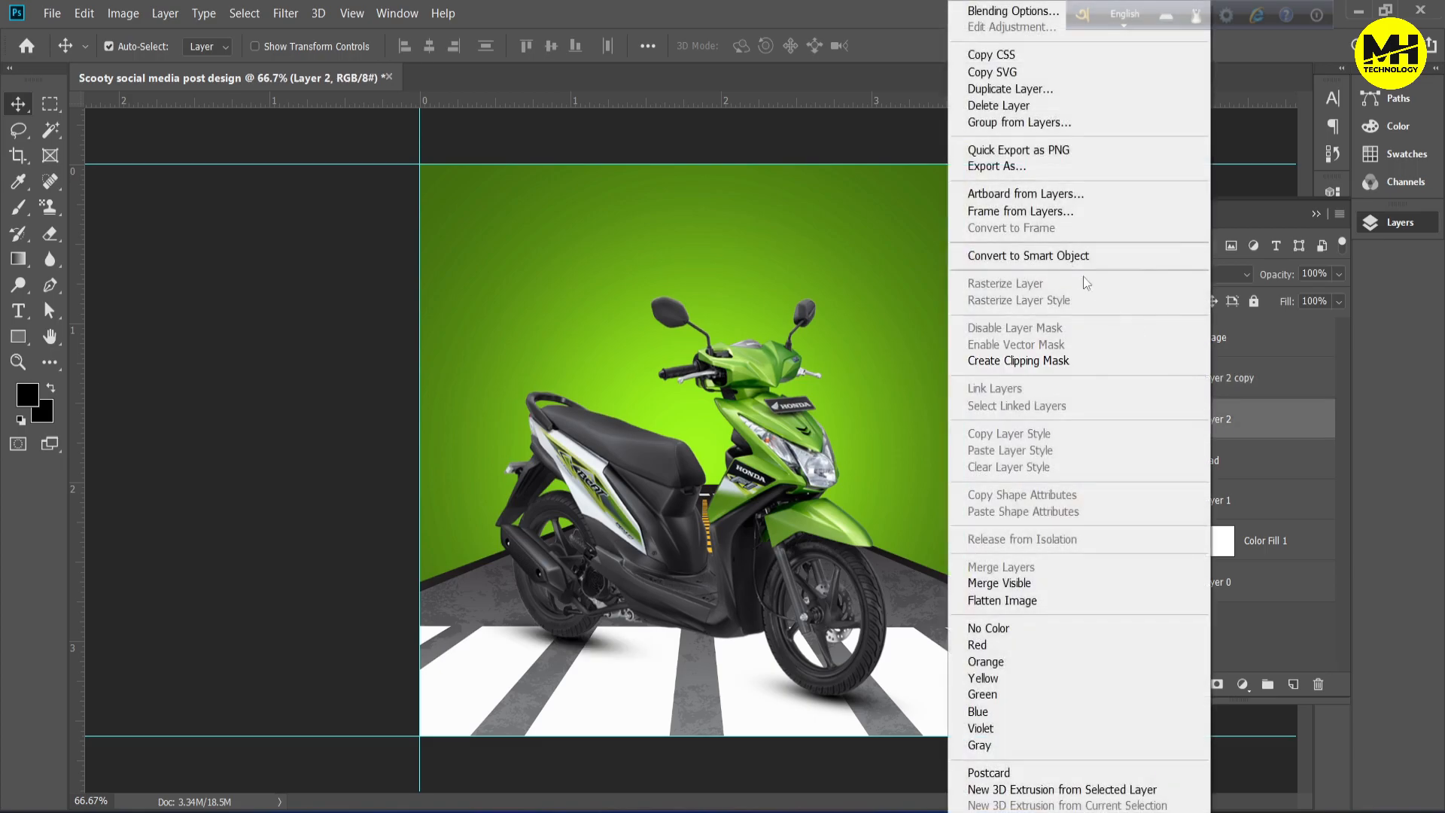
left_click(1037, 257)
Group the scooter image layer with its two shadow layers and name the group "image".
left_click(1208, 343, "shift")
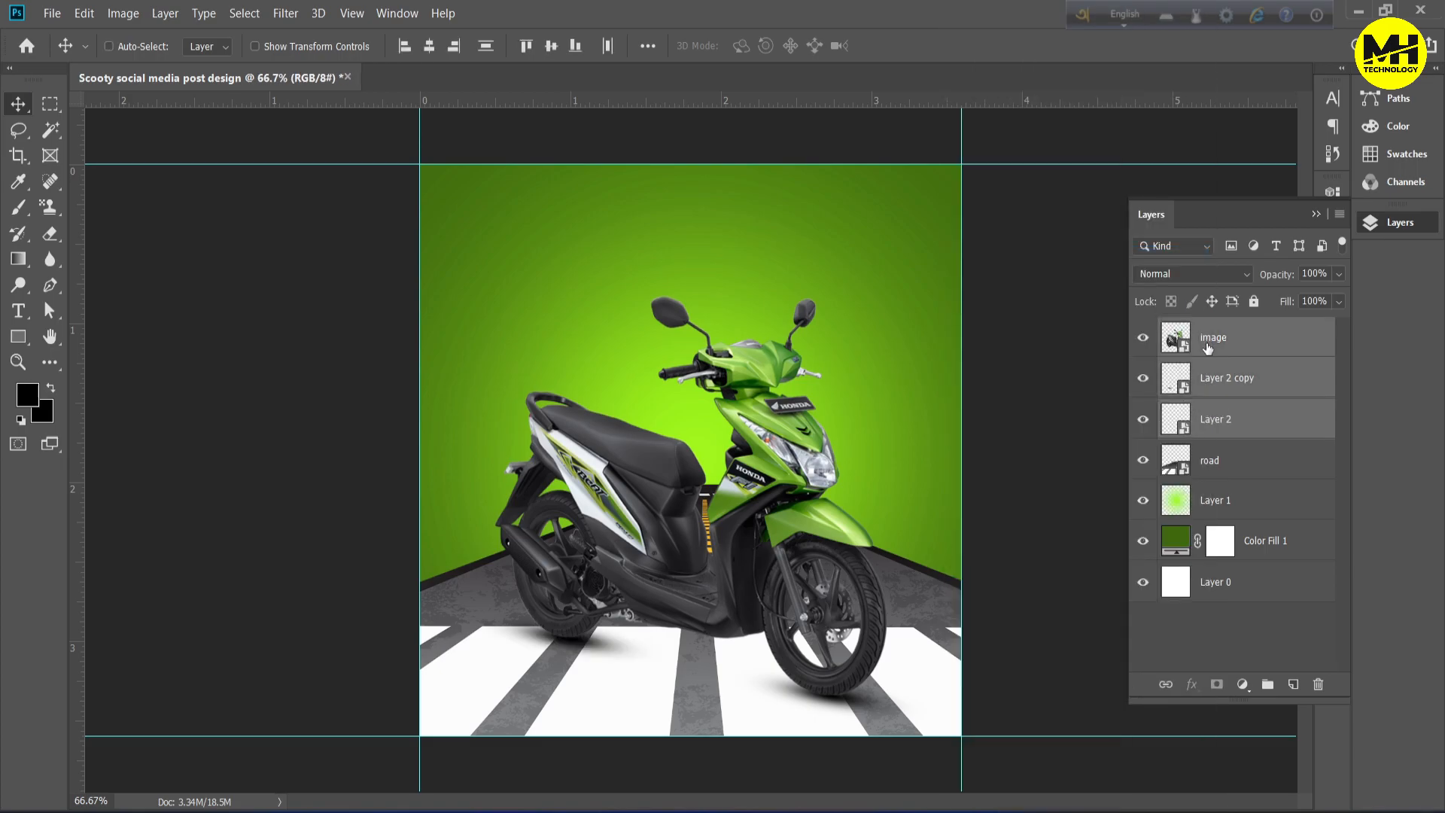
key("ctrl+g")
double_click(1209, 337)
type("image")
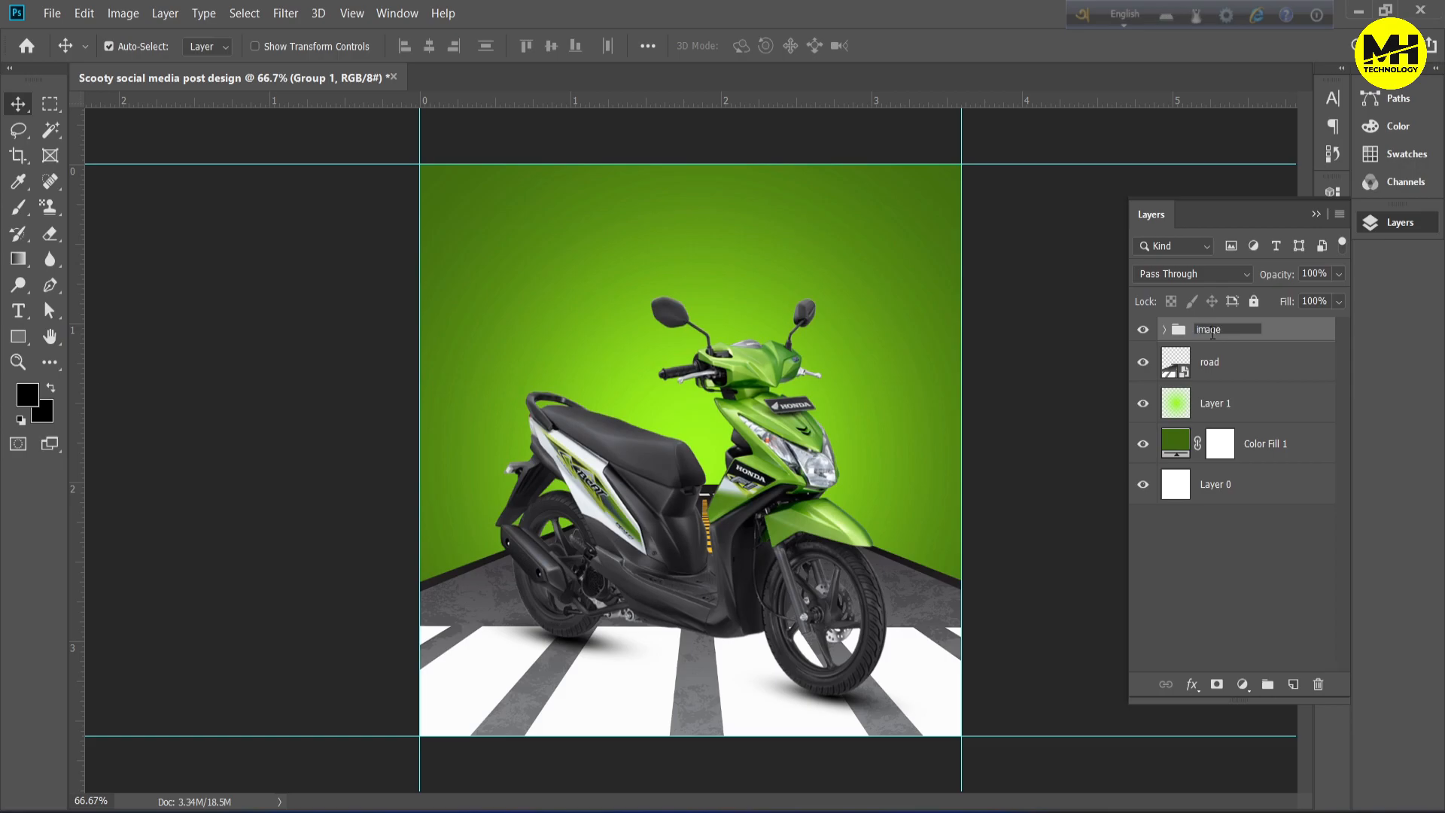
key("Return")
Group the green glow, color fill and white base layers and name the group "BG".
left_click(1231, 369)
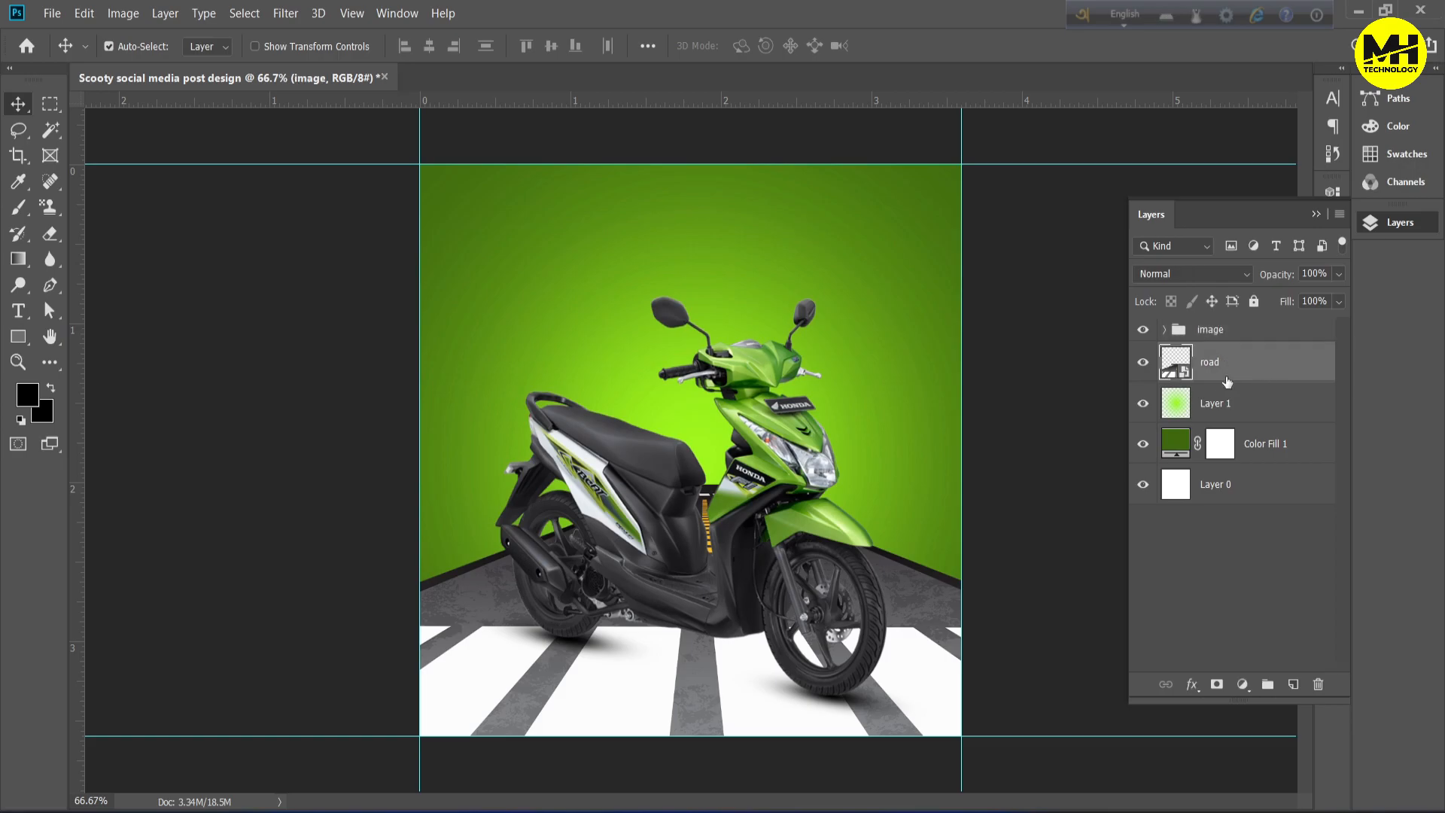
left_click(1249, 424)
left_click(1246, 490, "shift")
key("ctrl+g")
double_click(1211, 395)
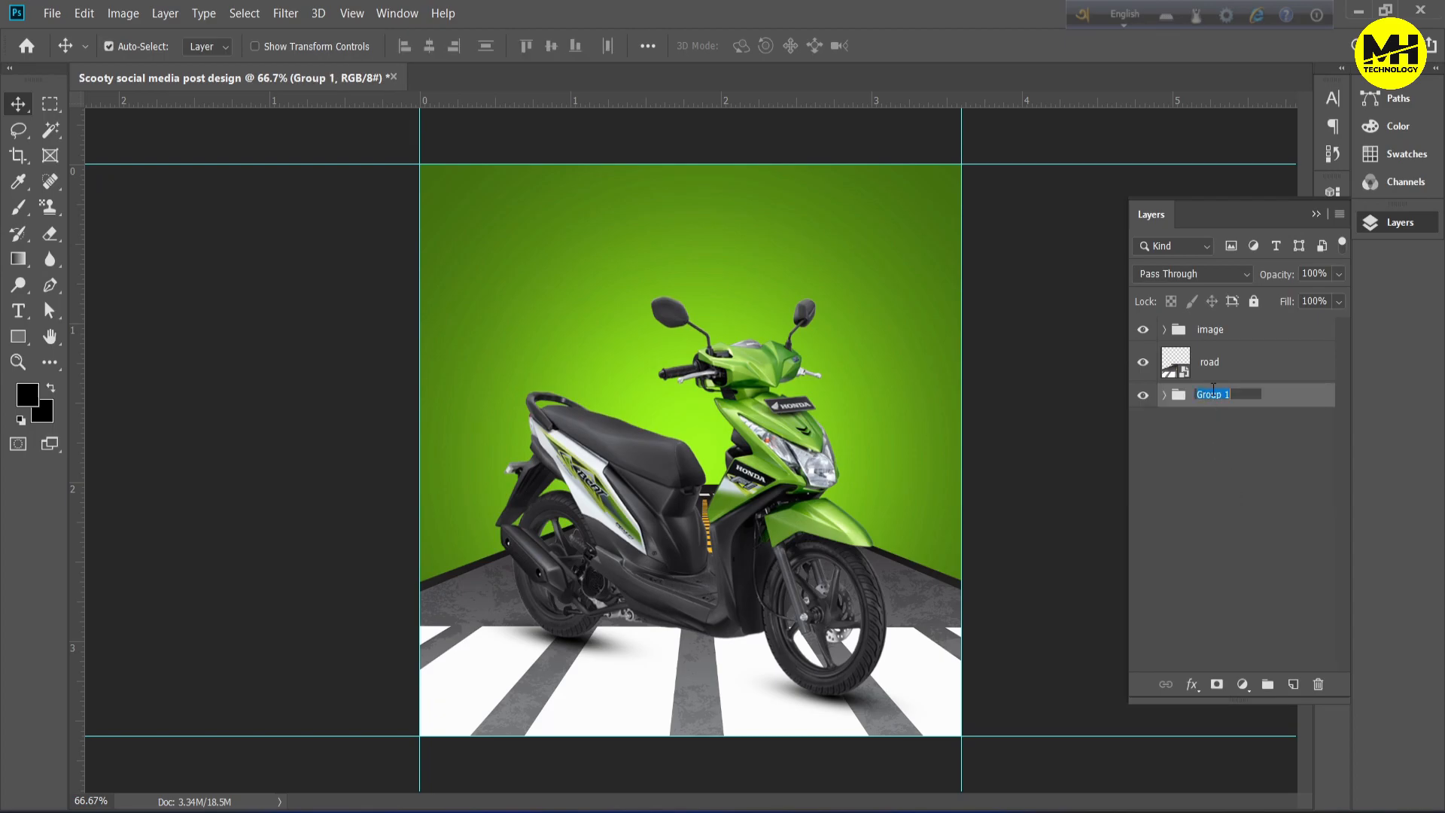
type("BG")
key("Return")
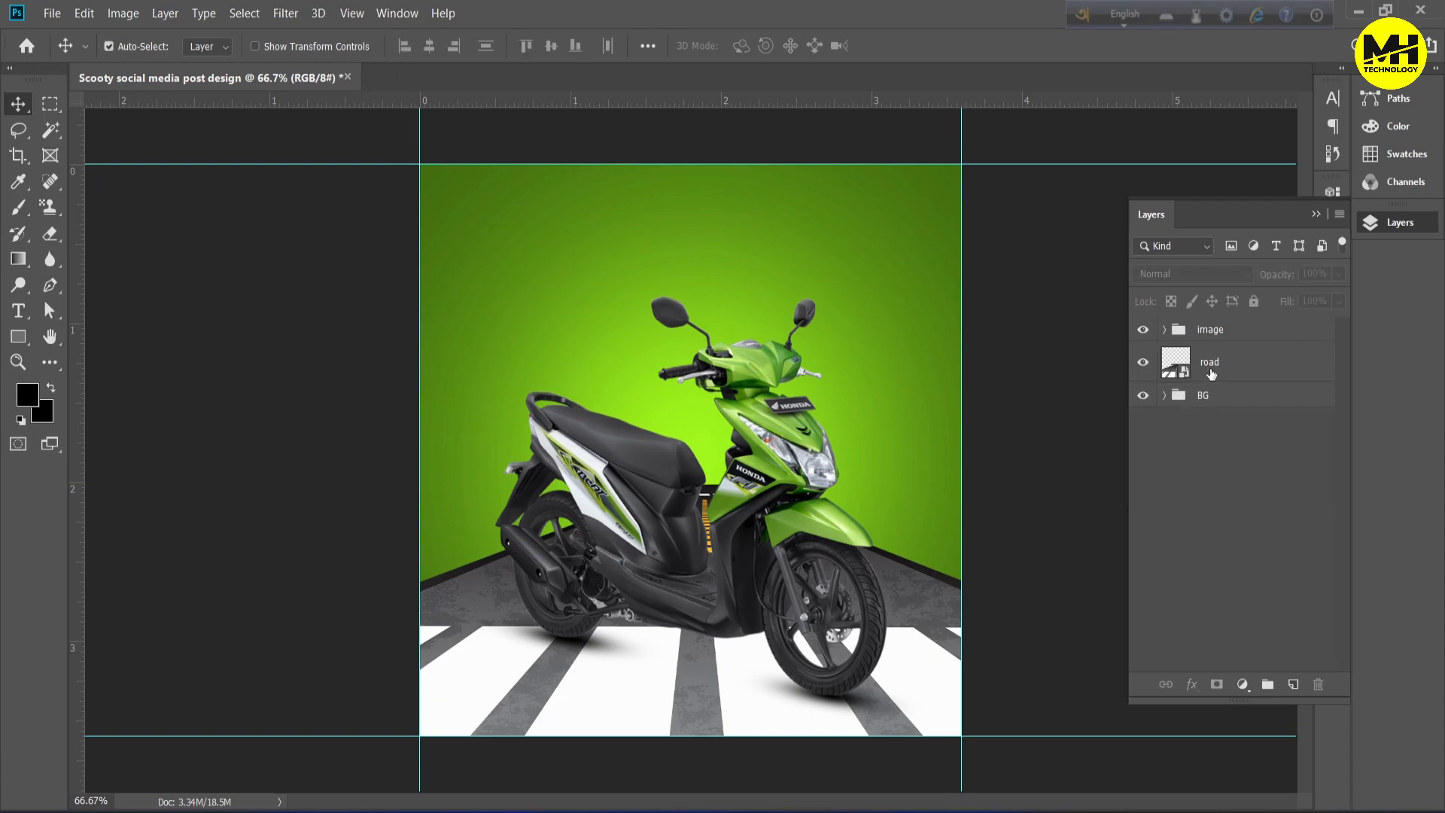
Put the road layer in its own group named "road" and collapse the group.
left_click(1214, 369)
key("ctrl+g")
double_click(1205, 354)
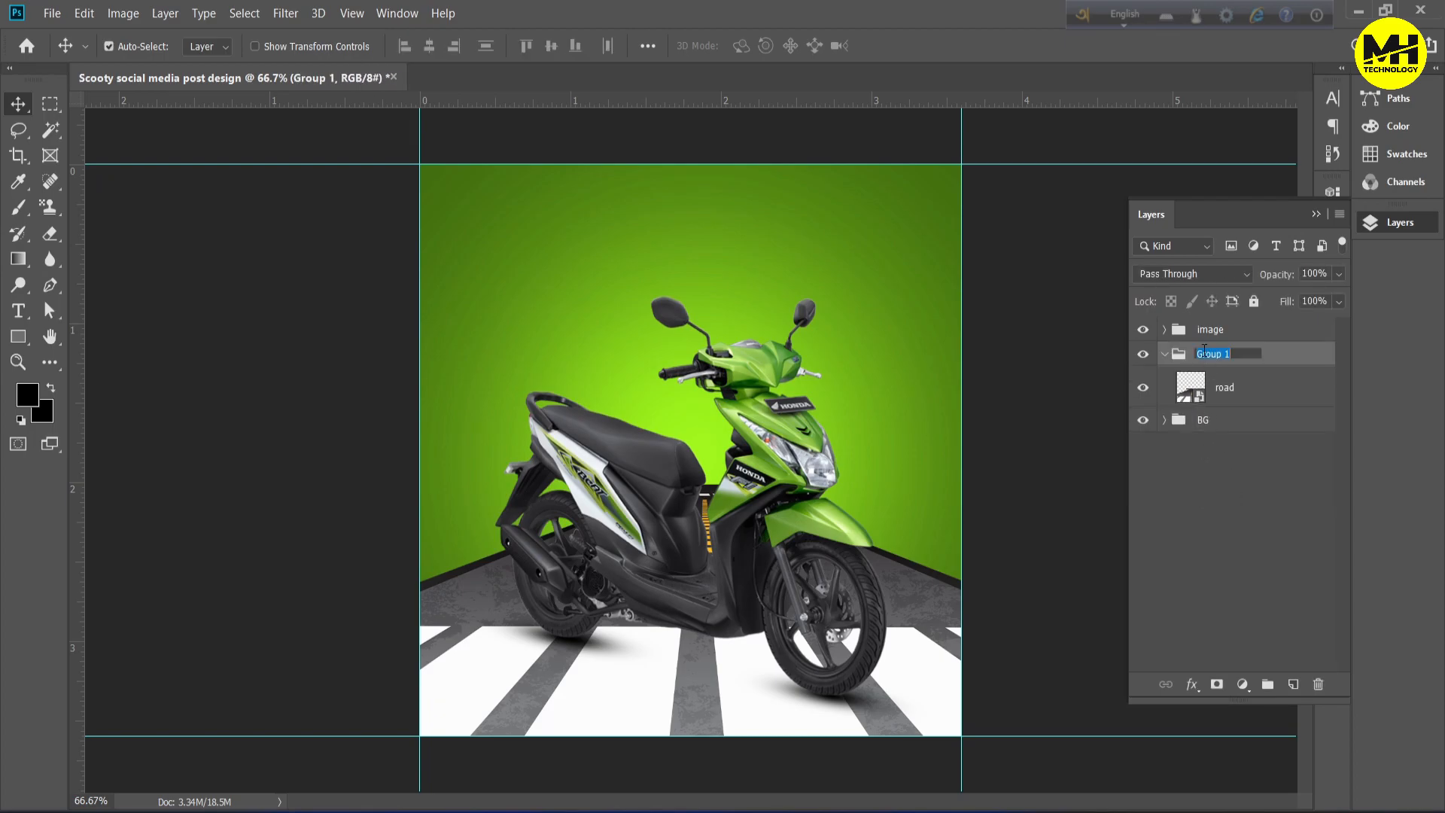
left_click(1242, 498)
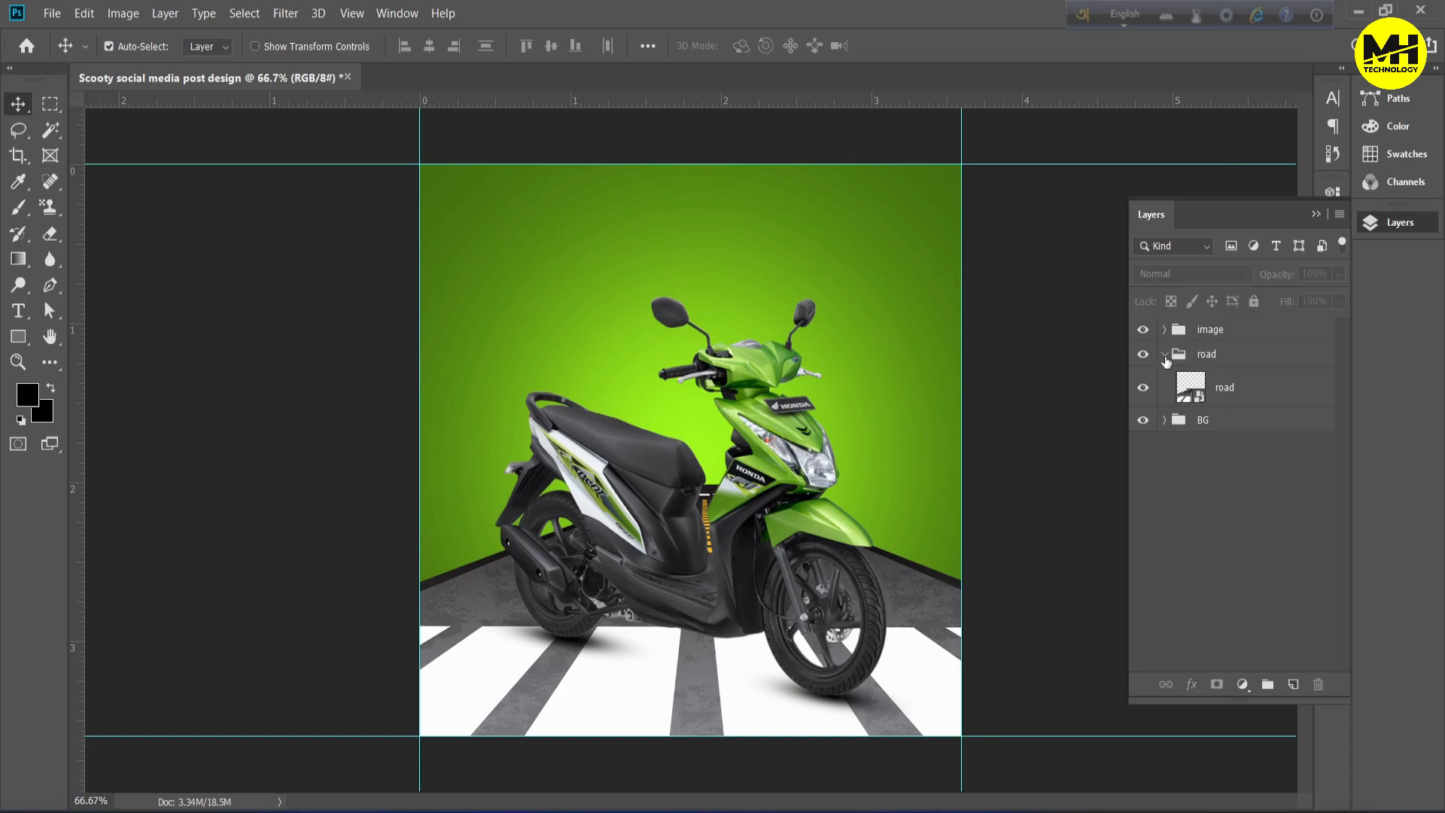
left_click(1165, 355)
left_click(1143, 354)
left_click(1144, 354)
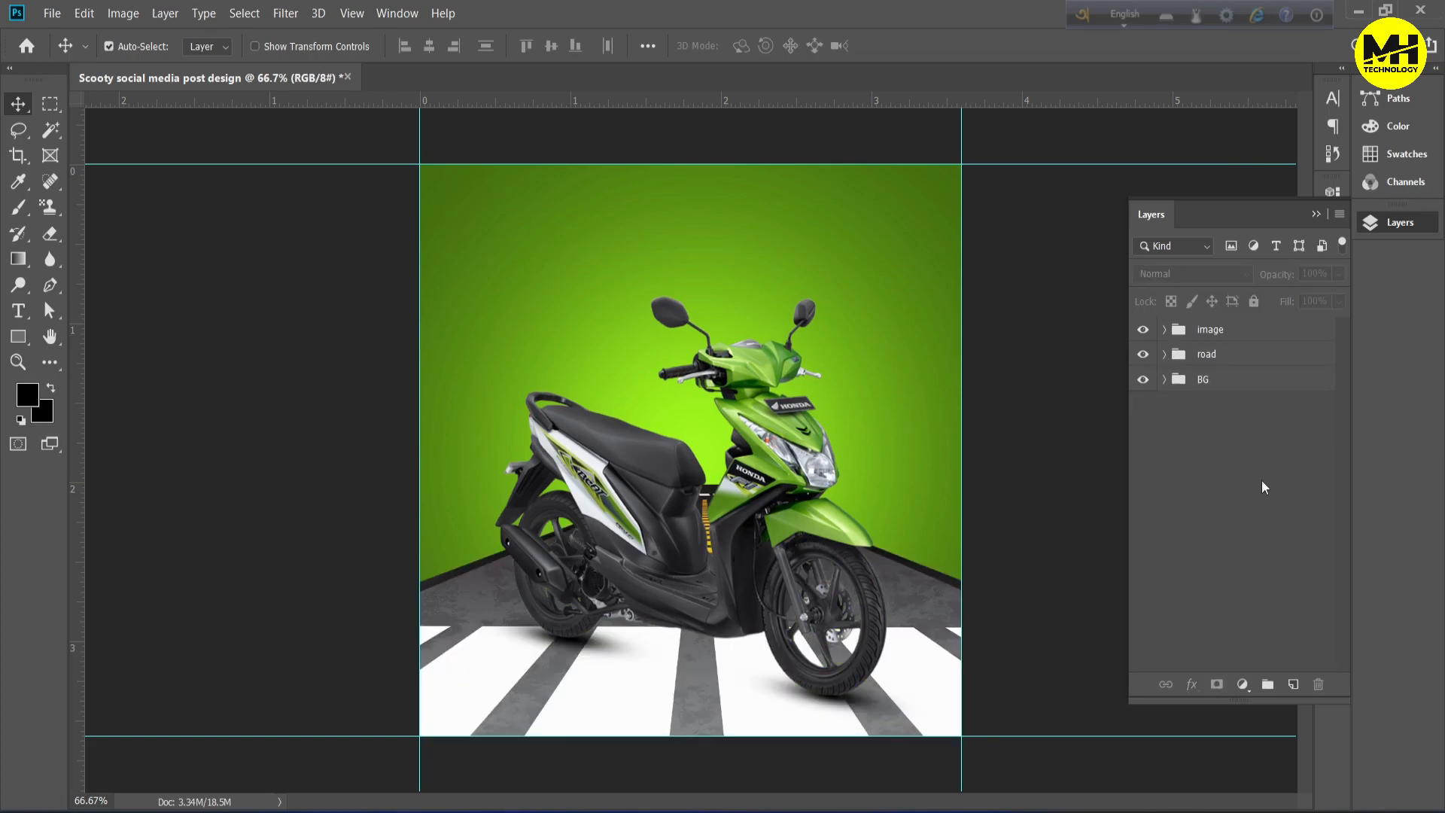
Copy the slogan "পথ চলা হোক আরও সুন্দর" from the open text document and add it as text above the scooter.
left_click(18, 310)
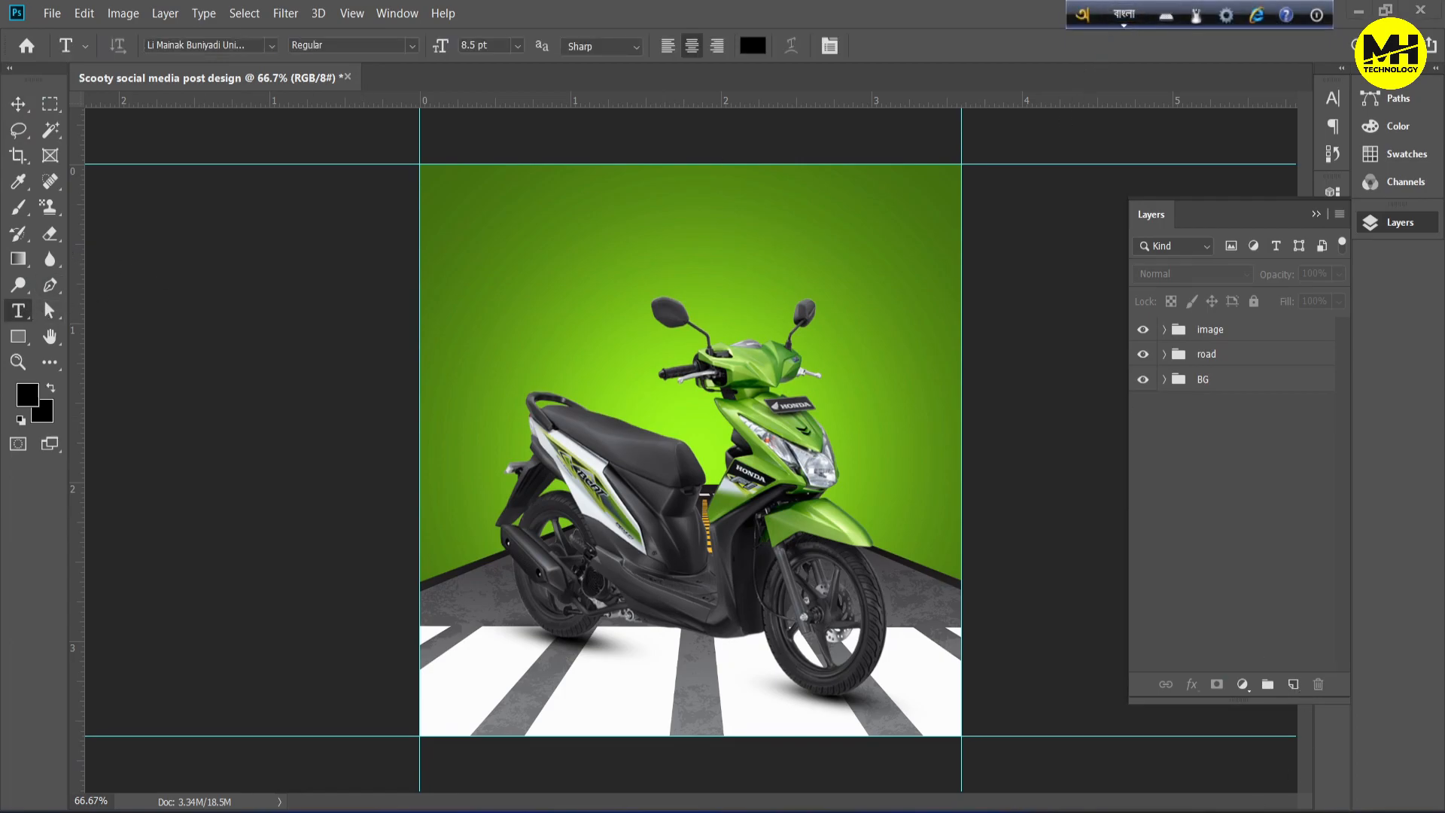
key("alt+Tab")
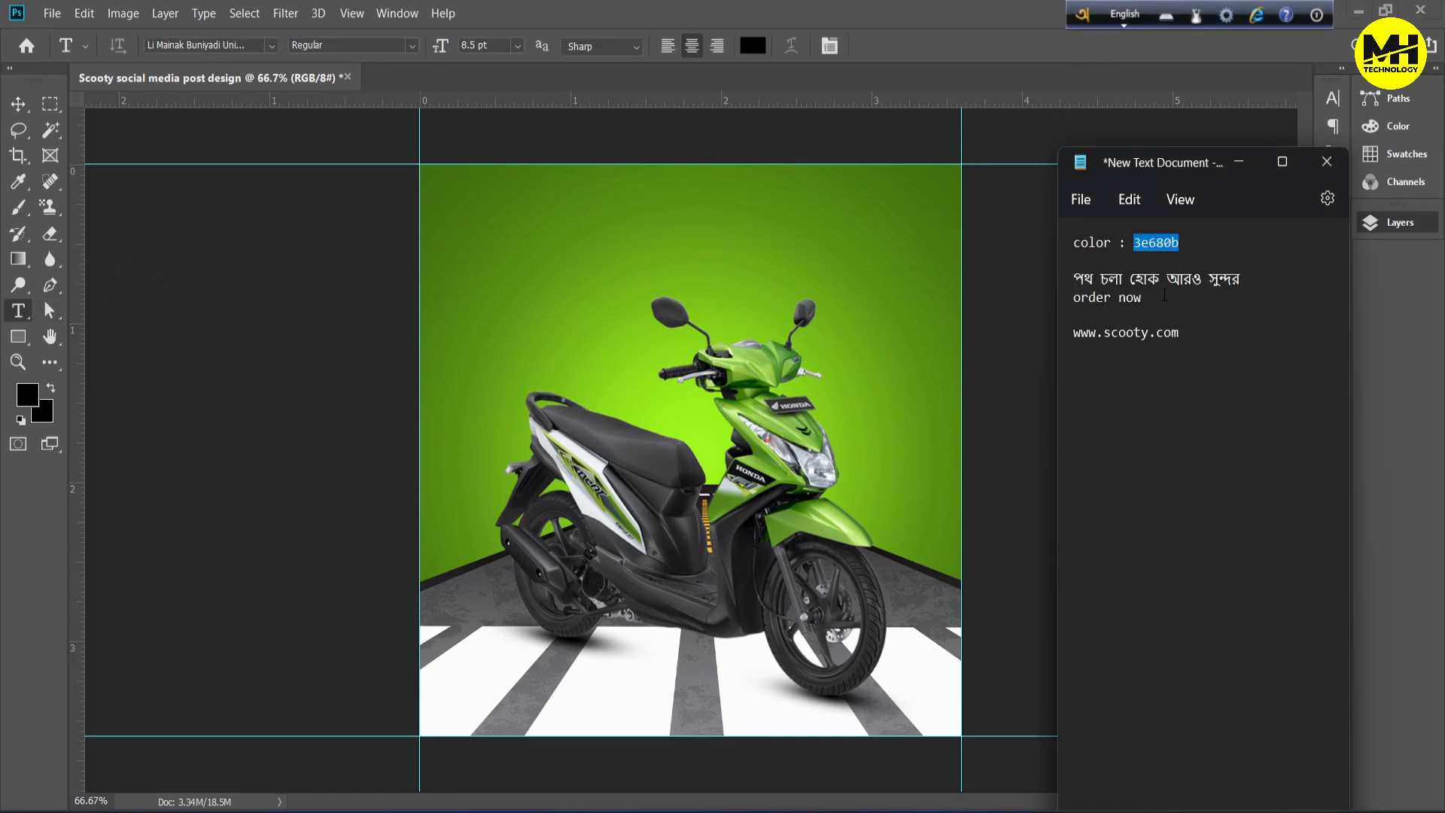
left_click_drag(1260, 281, 1093, 280)
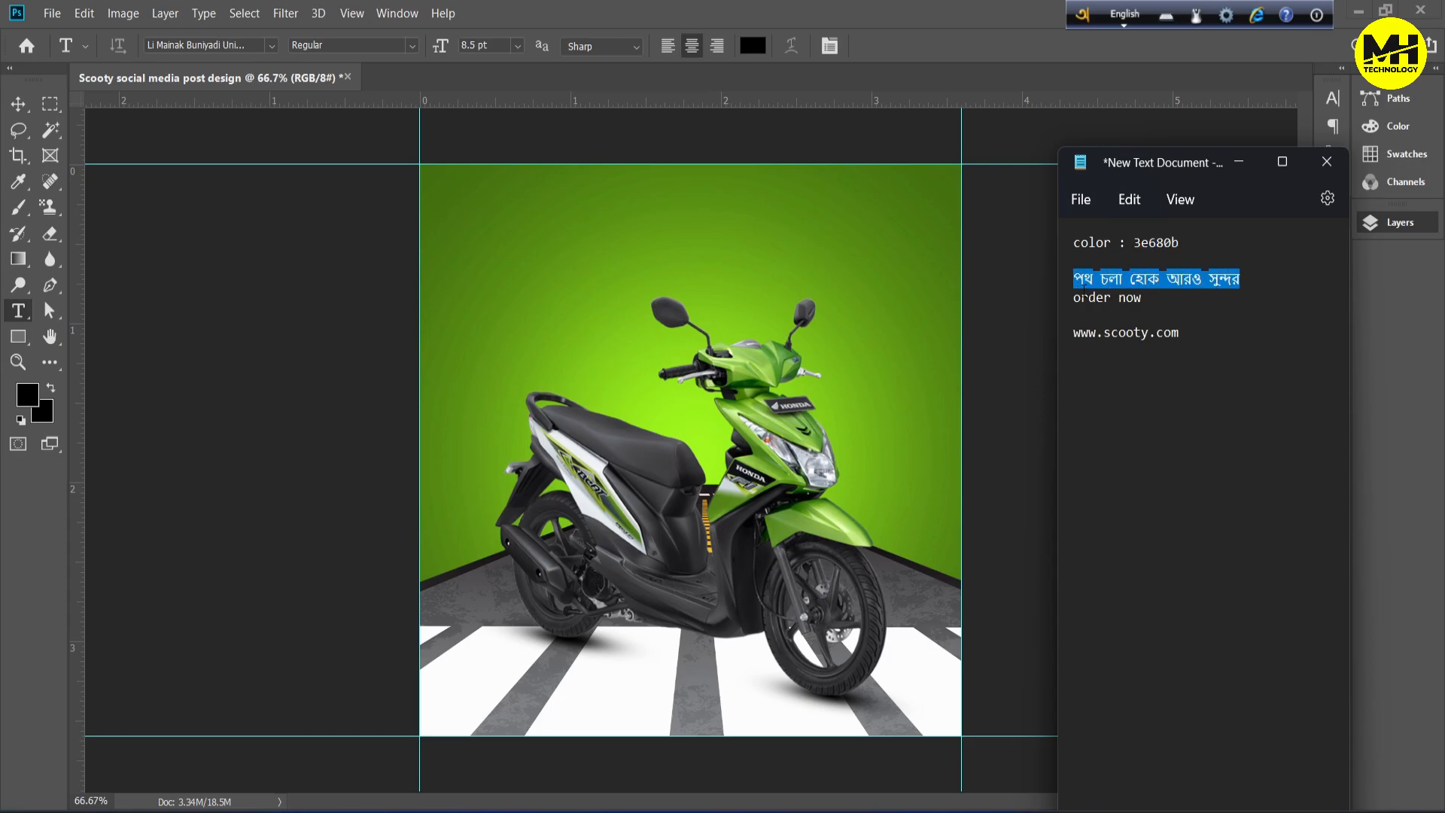
key("alt+Tab")
left_click(681, 244)
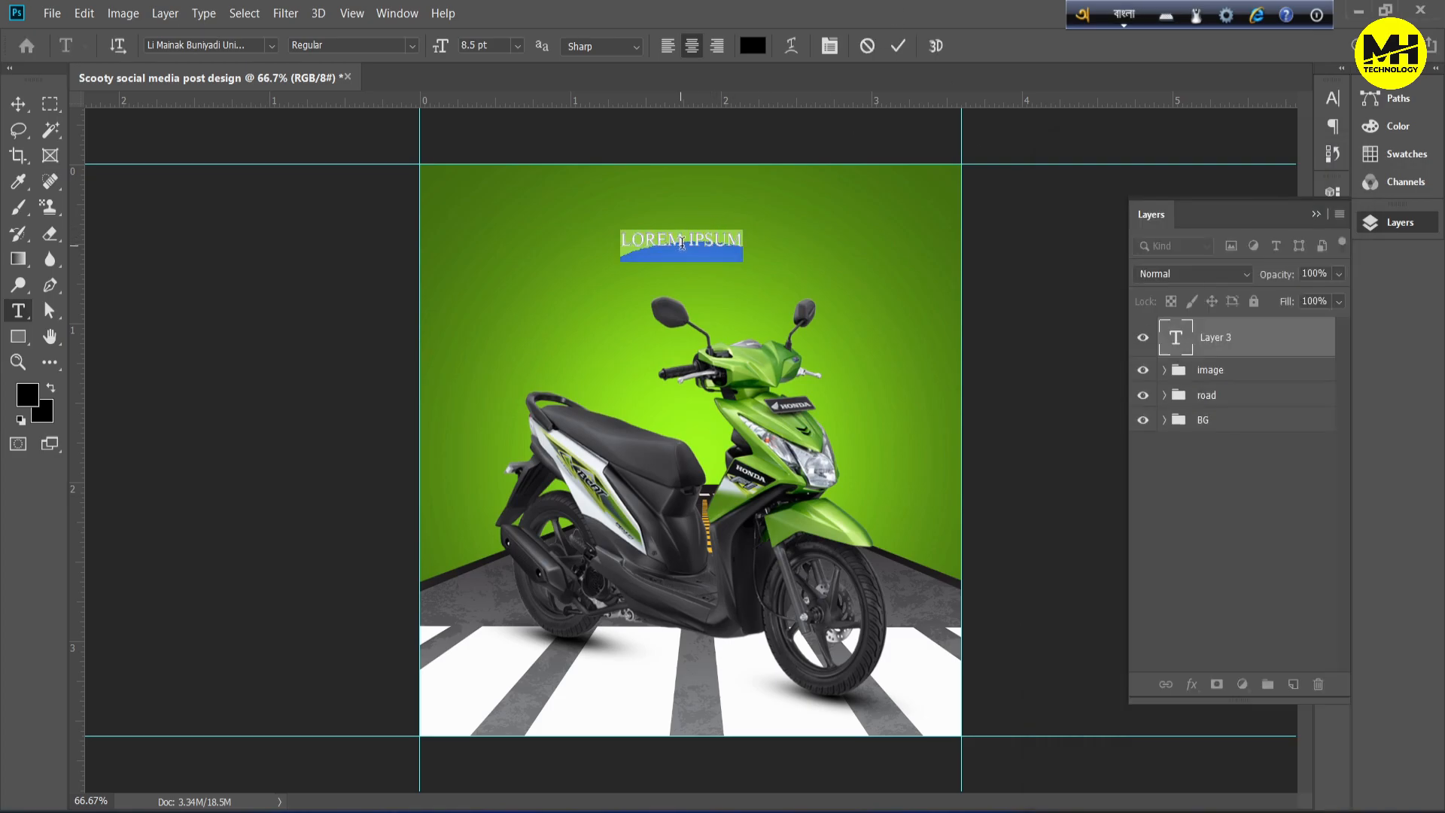
type("পথ চলা হোক আরও সুন্দর")
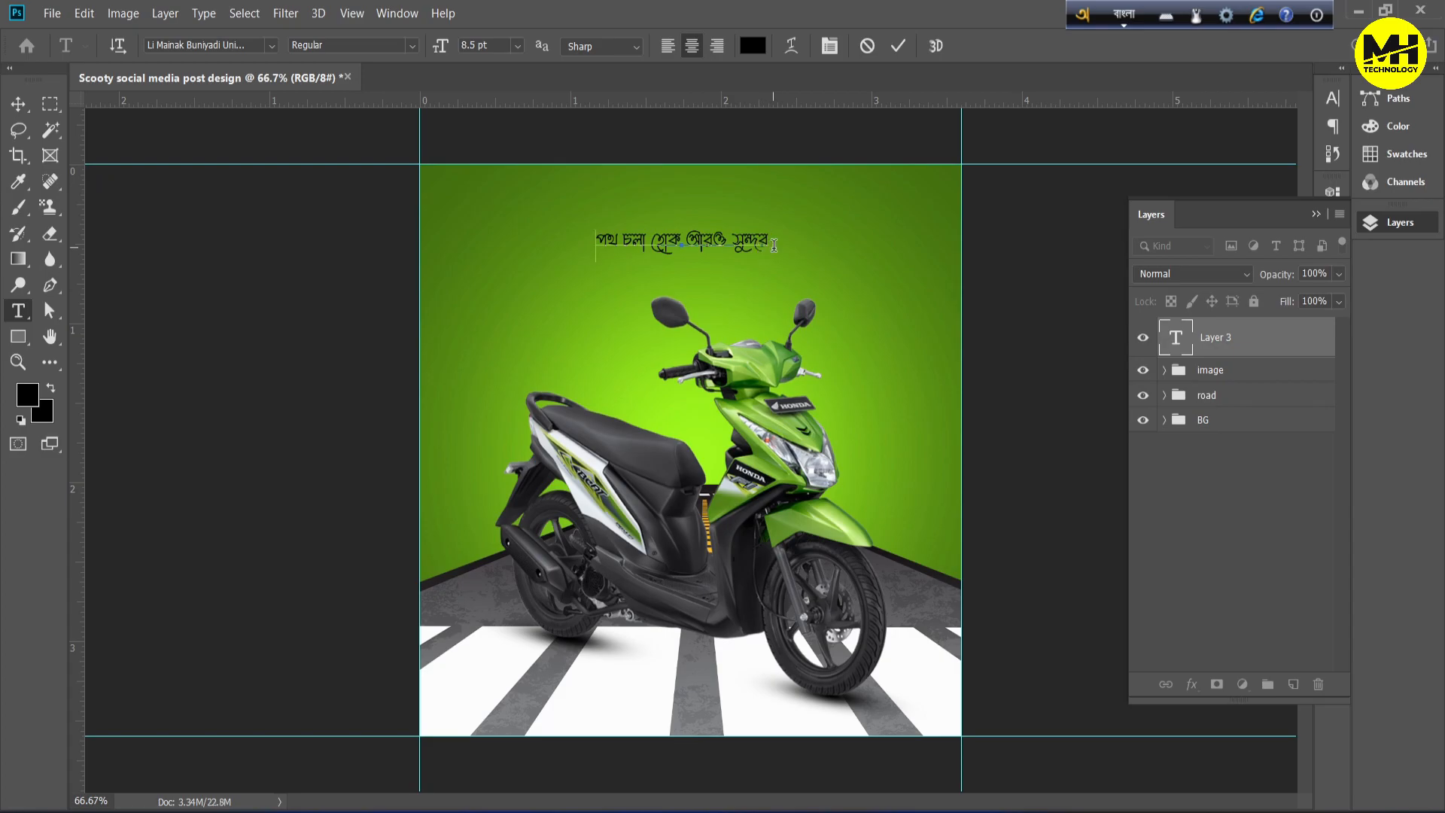
left_click(898, 46)
Set the slogan's font to Li MAK Zakigonj Unicode and break it into two lines after "হোক".
left_click(272, 46)
scroll(354, 527, "down", 15)
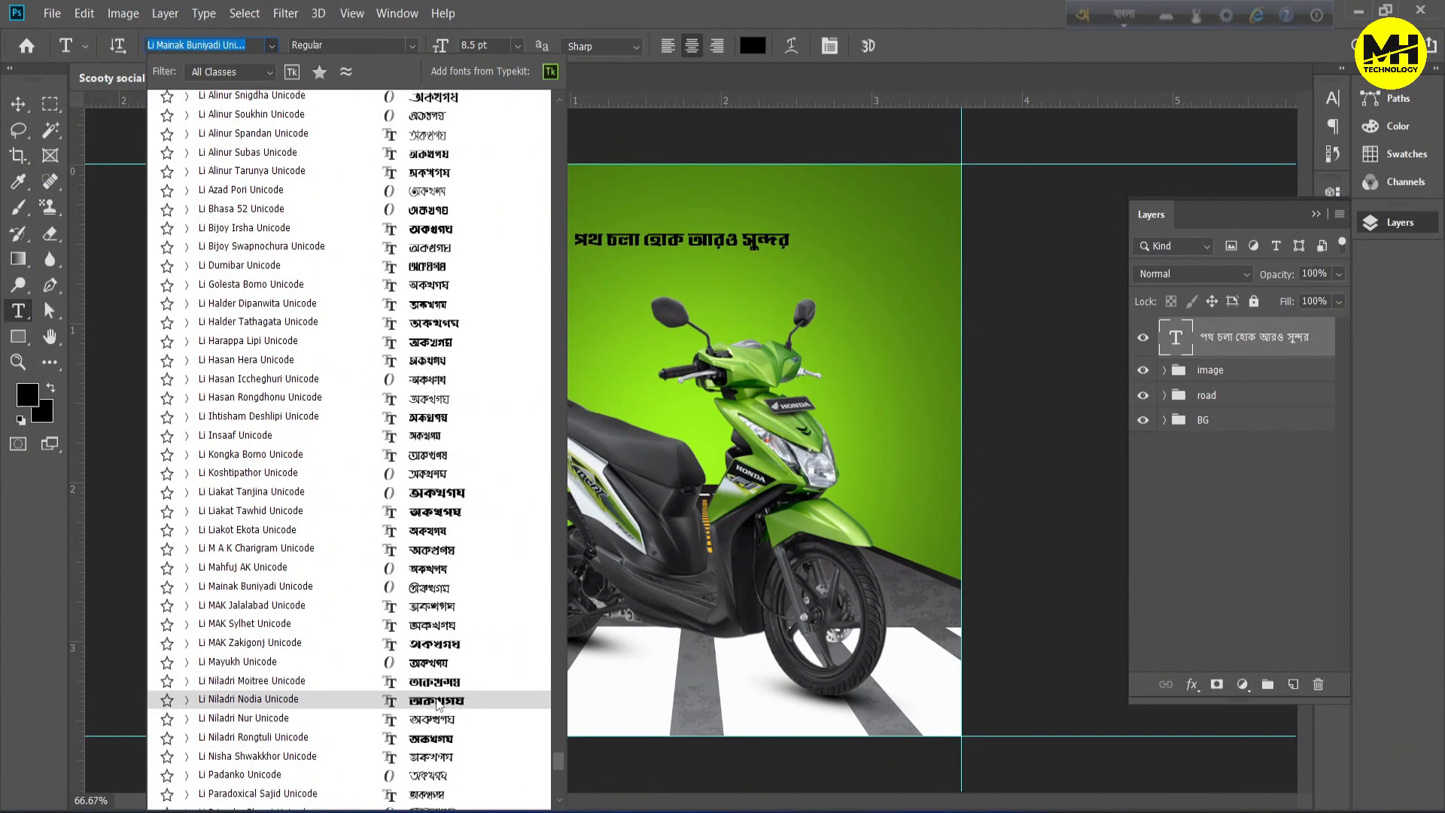
left_click(429, 644)
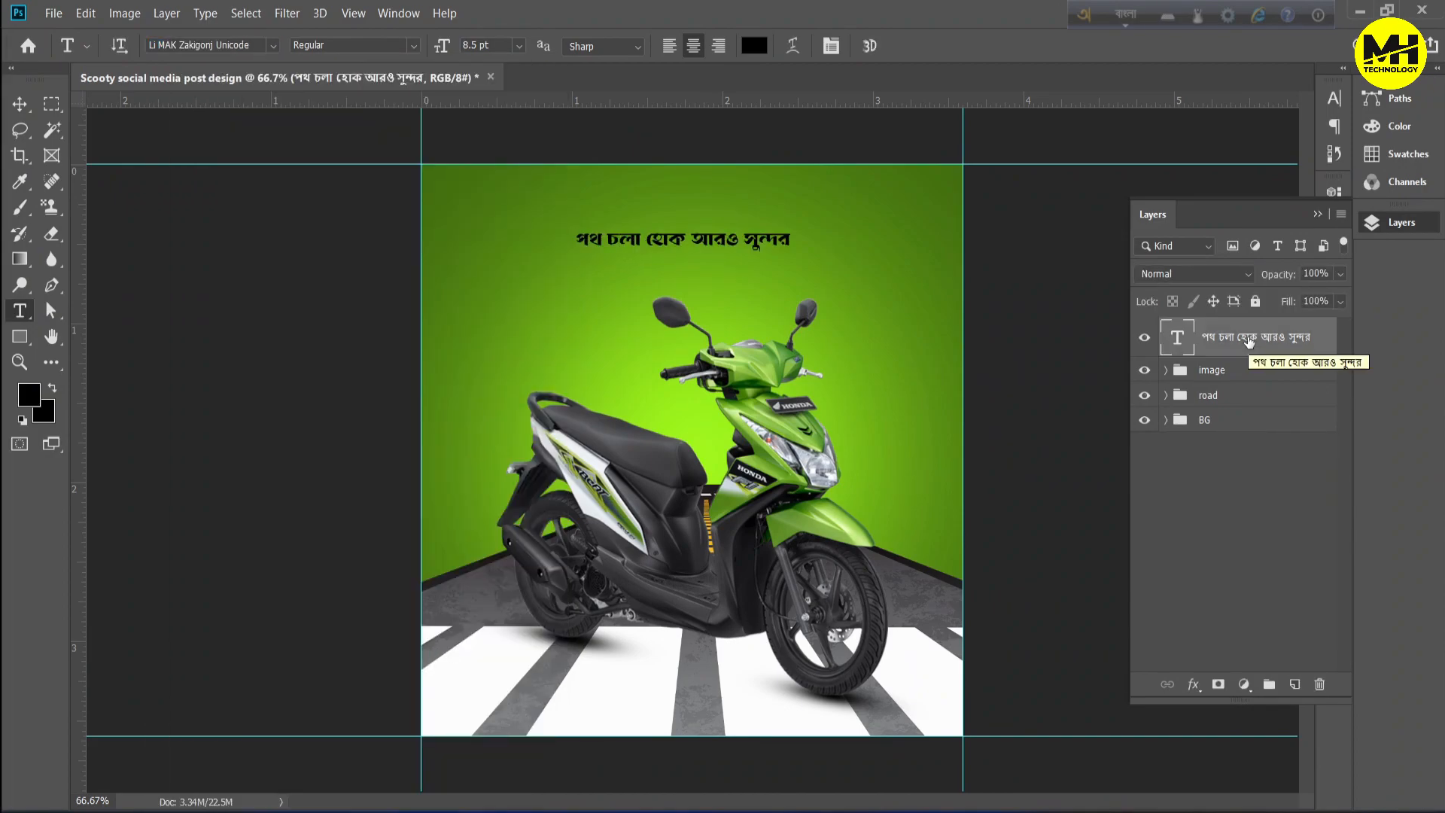
left_click(697, 234)
key("Return")
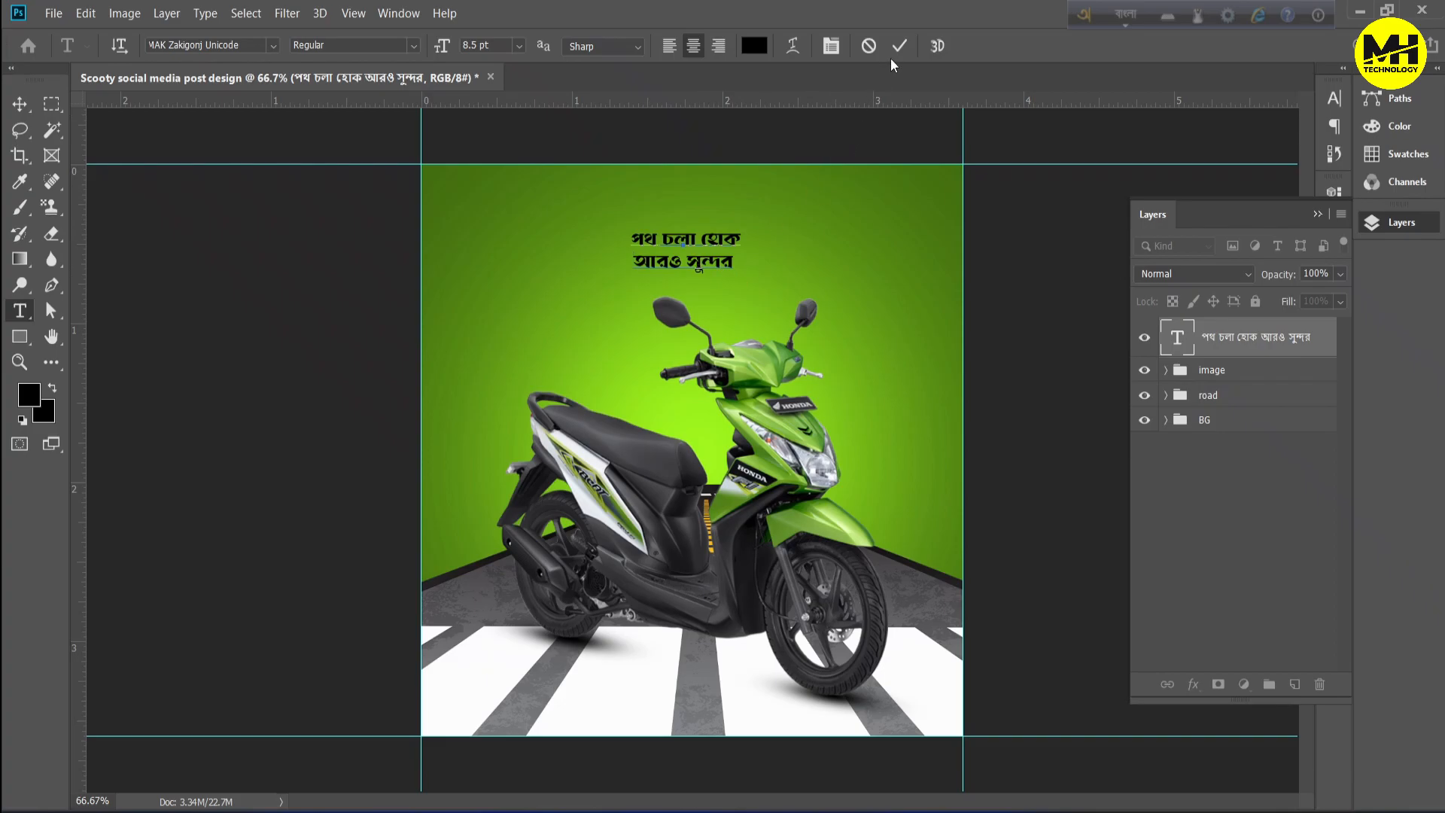
left_click(1250, 498)
Enlarge the slogan to about 16 pt and center it above the scooter.
left_click(1252, 339)
left_click(19, 105)
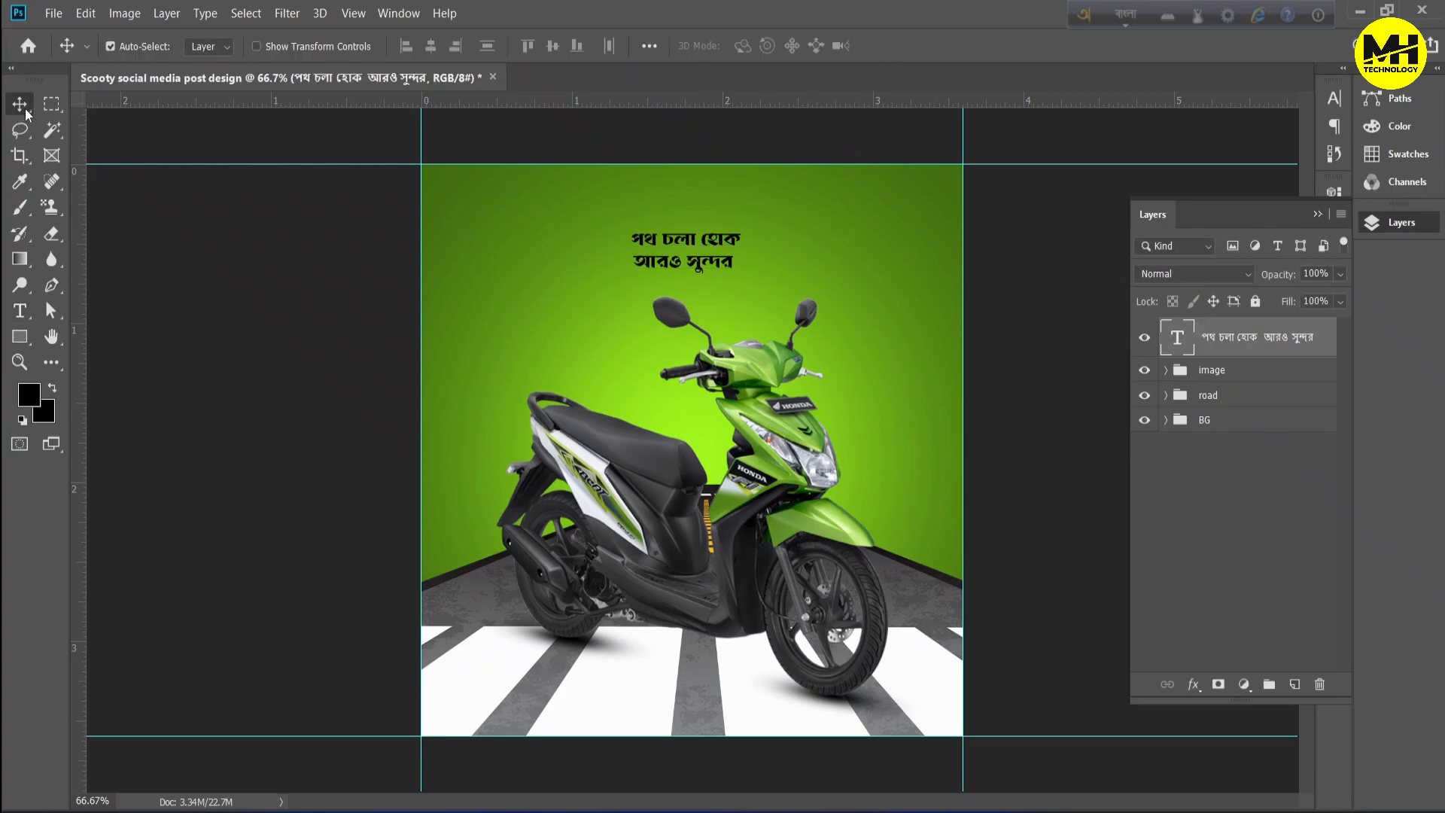
key("ctrl+t")
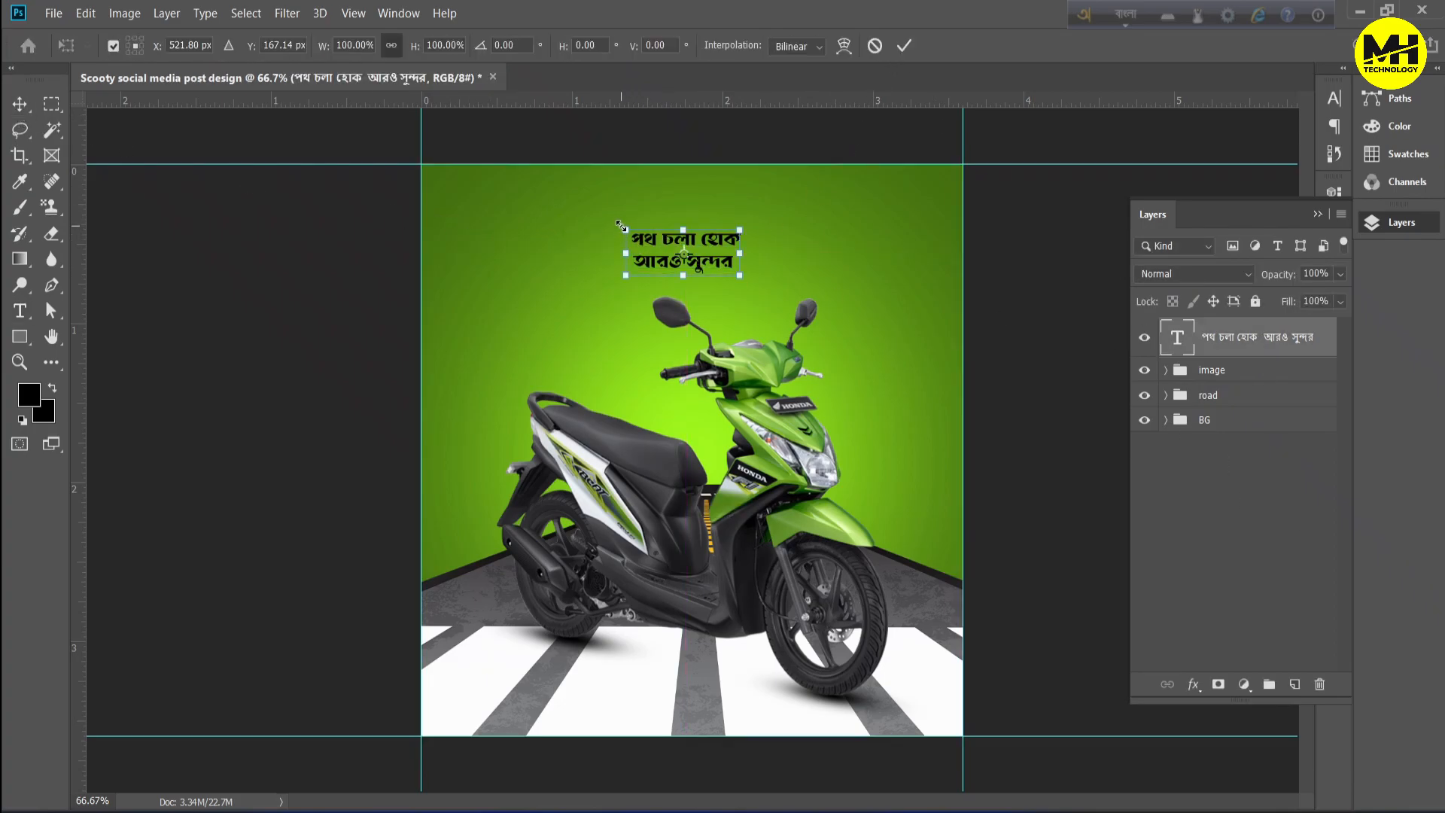
left_click_drag(622, 226, 527, 189)
left_click_drag(675, 249, 734, 253)
key("Return")
left_click(1290, 499)
Change the Bengali slogan's text color to white (#ffffff) and apply faux bold to it.
left_click(1233, 345)
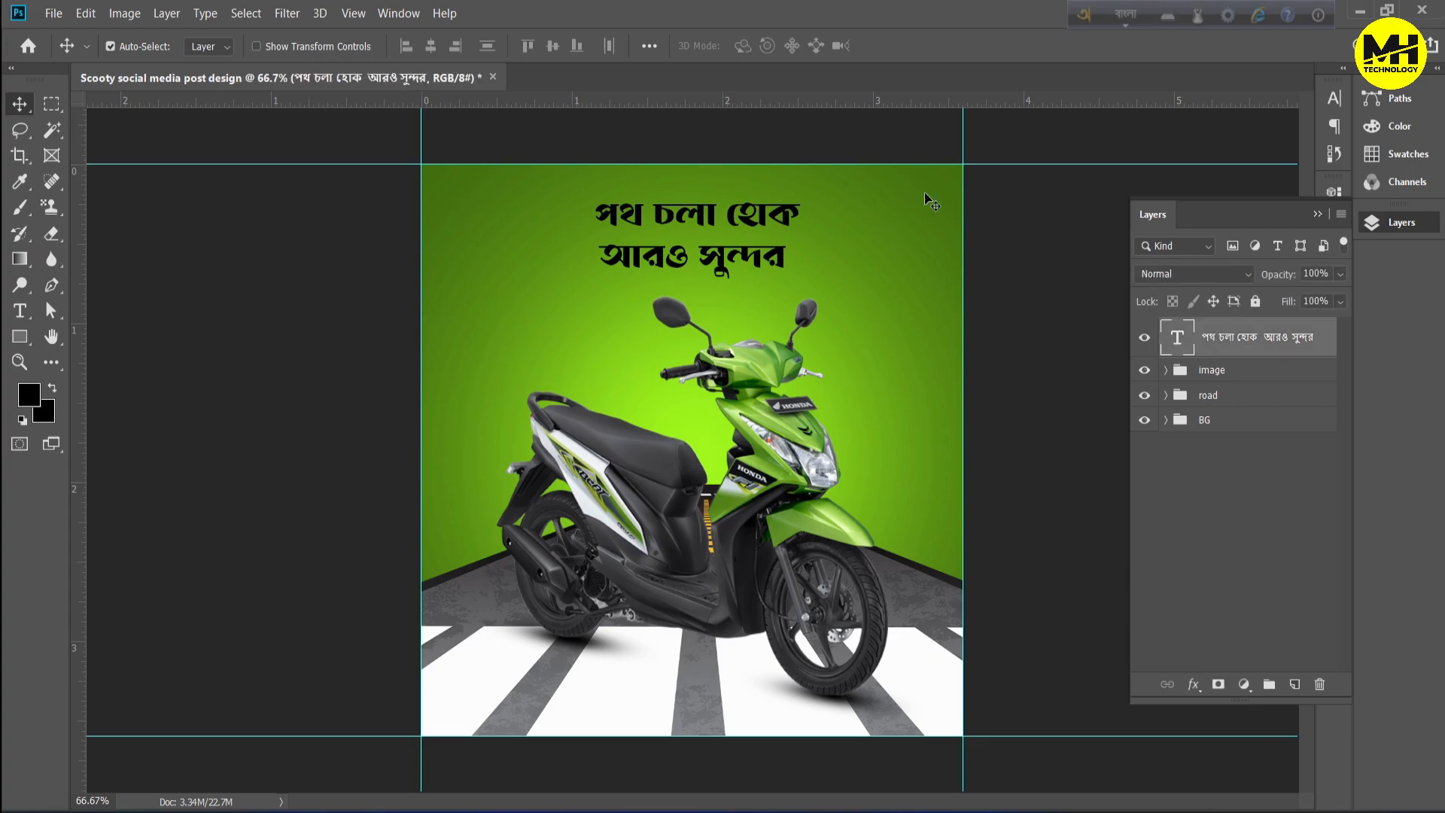
left_click(1334, 98)
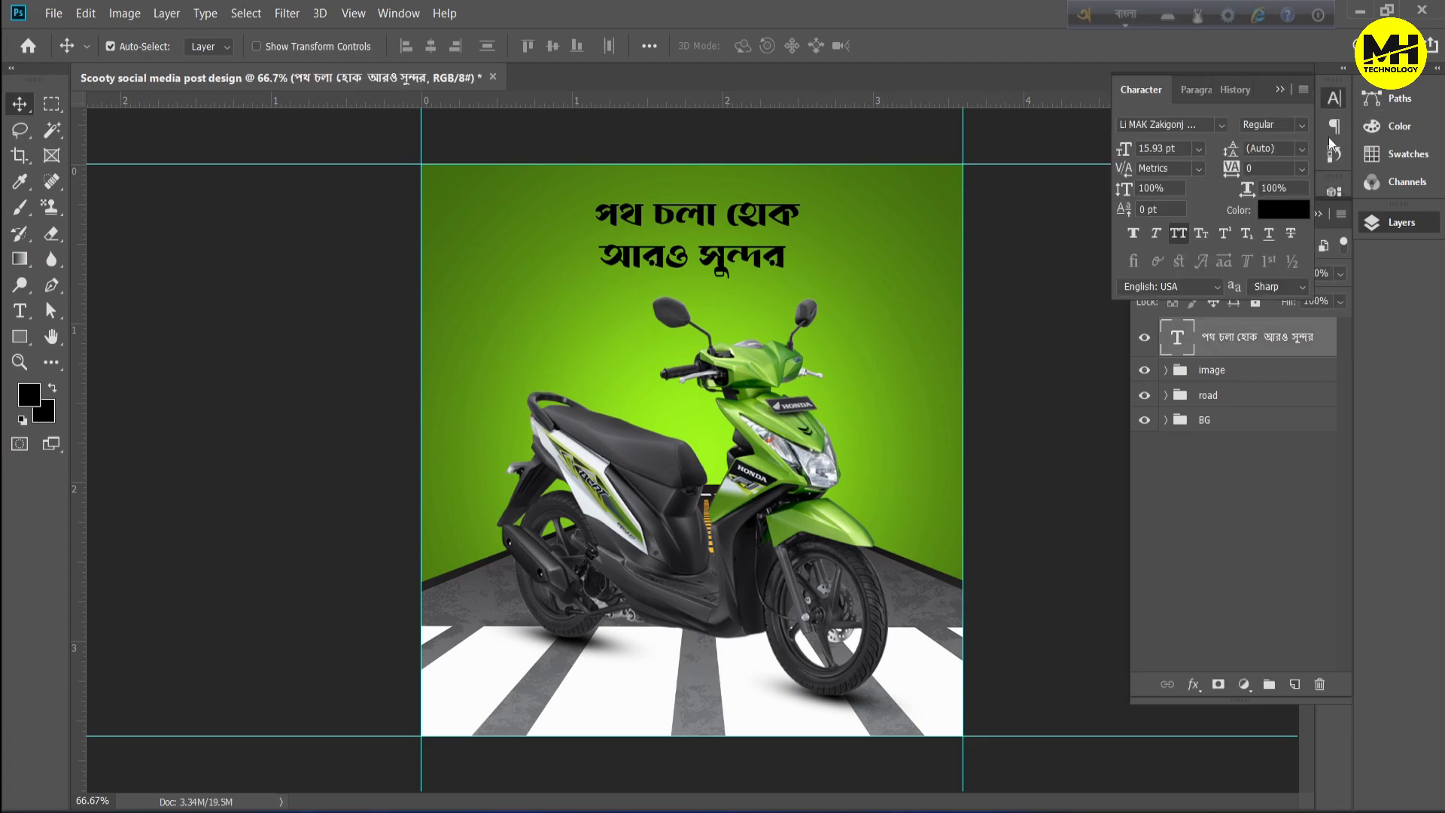
left_click(1285, 212)
left_click_drag(988, 529, 919, 443)
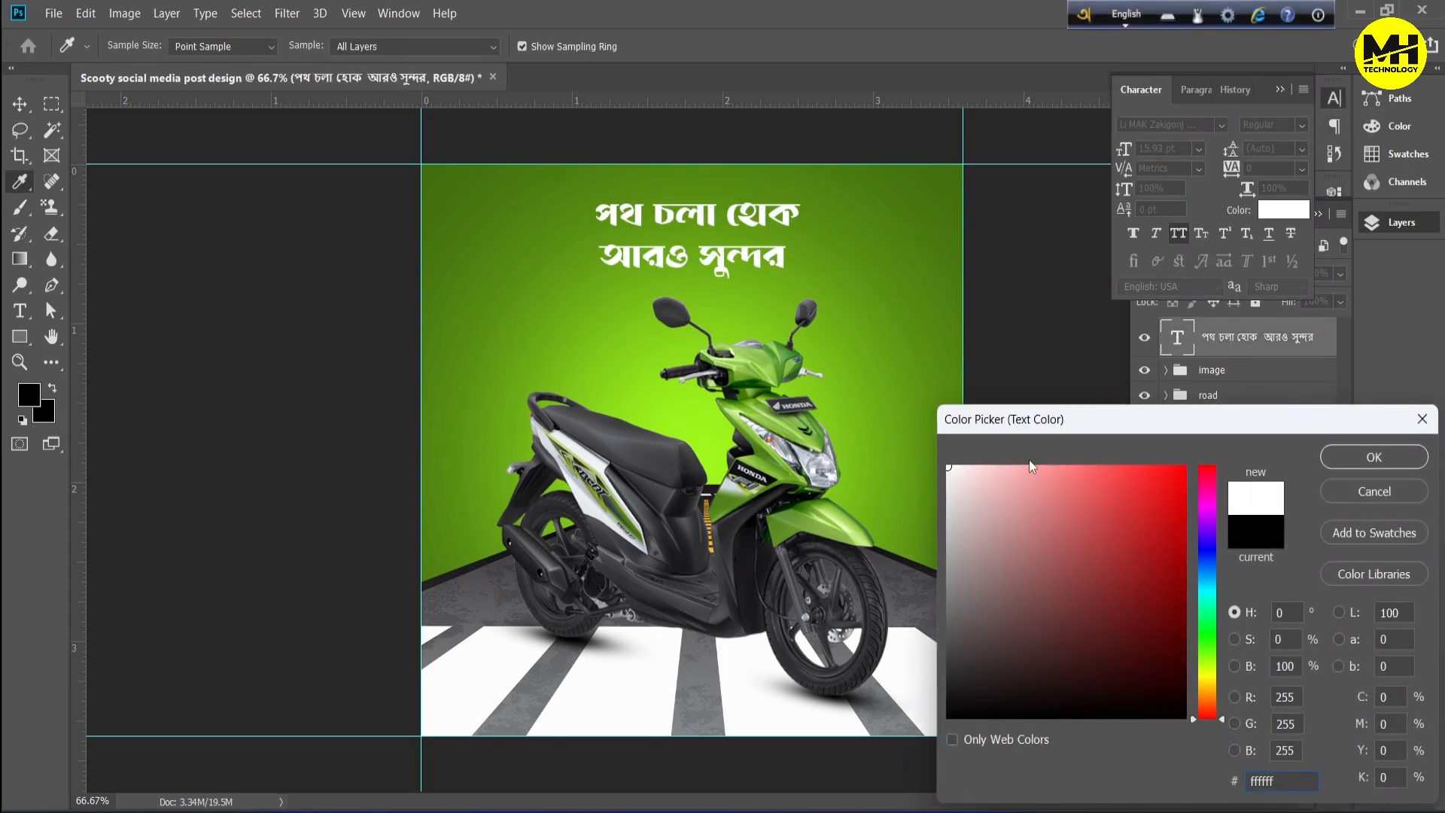
left_click(1375, 458)
left_click(1133, 234)
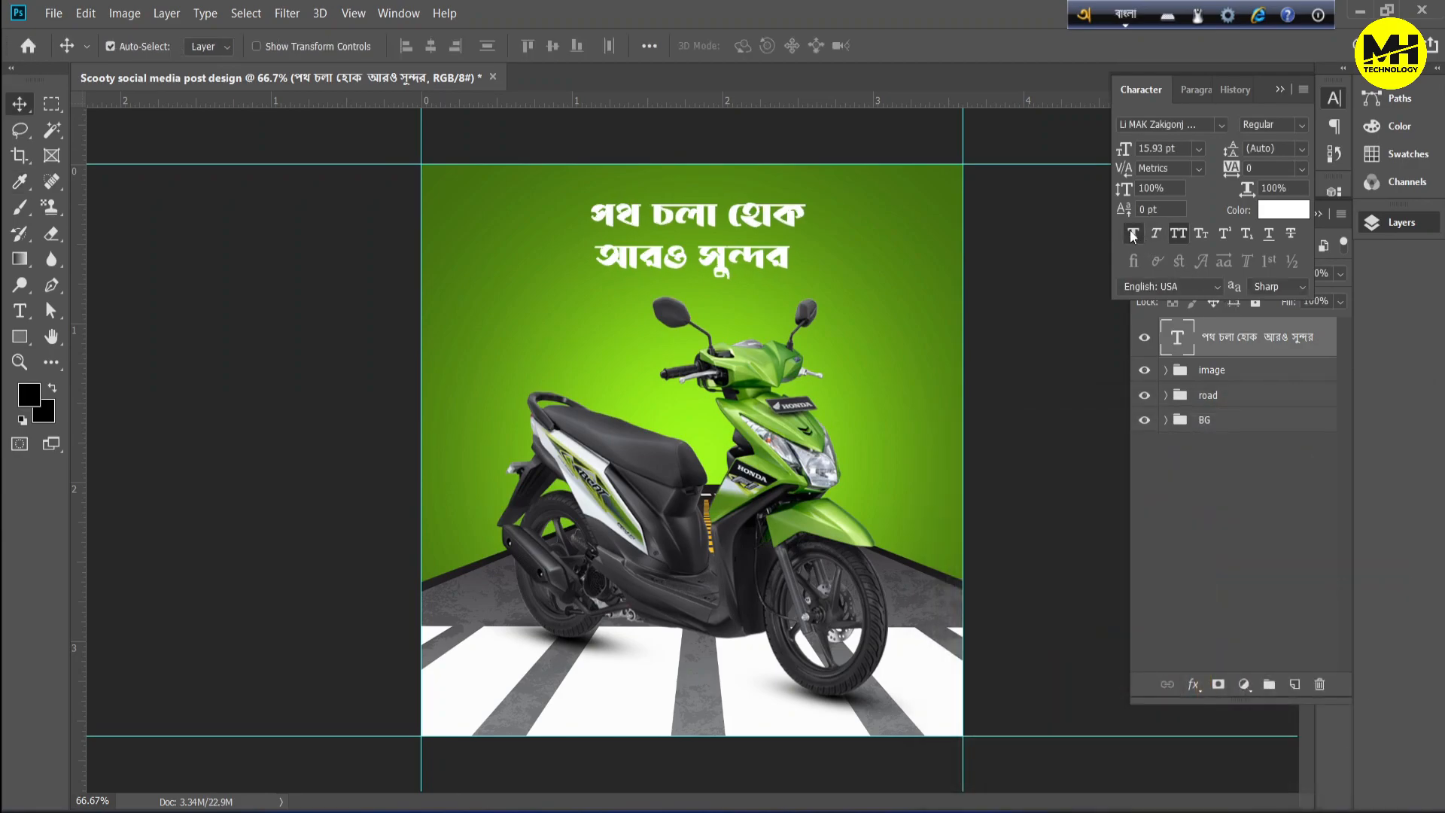
Enlarge the slogan to about 22.6 pt and center it above the scooter near the canvas's upper edge.
left_click(1208, 513)
left_click(1236, 344)
key("ctrl+t")
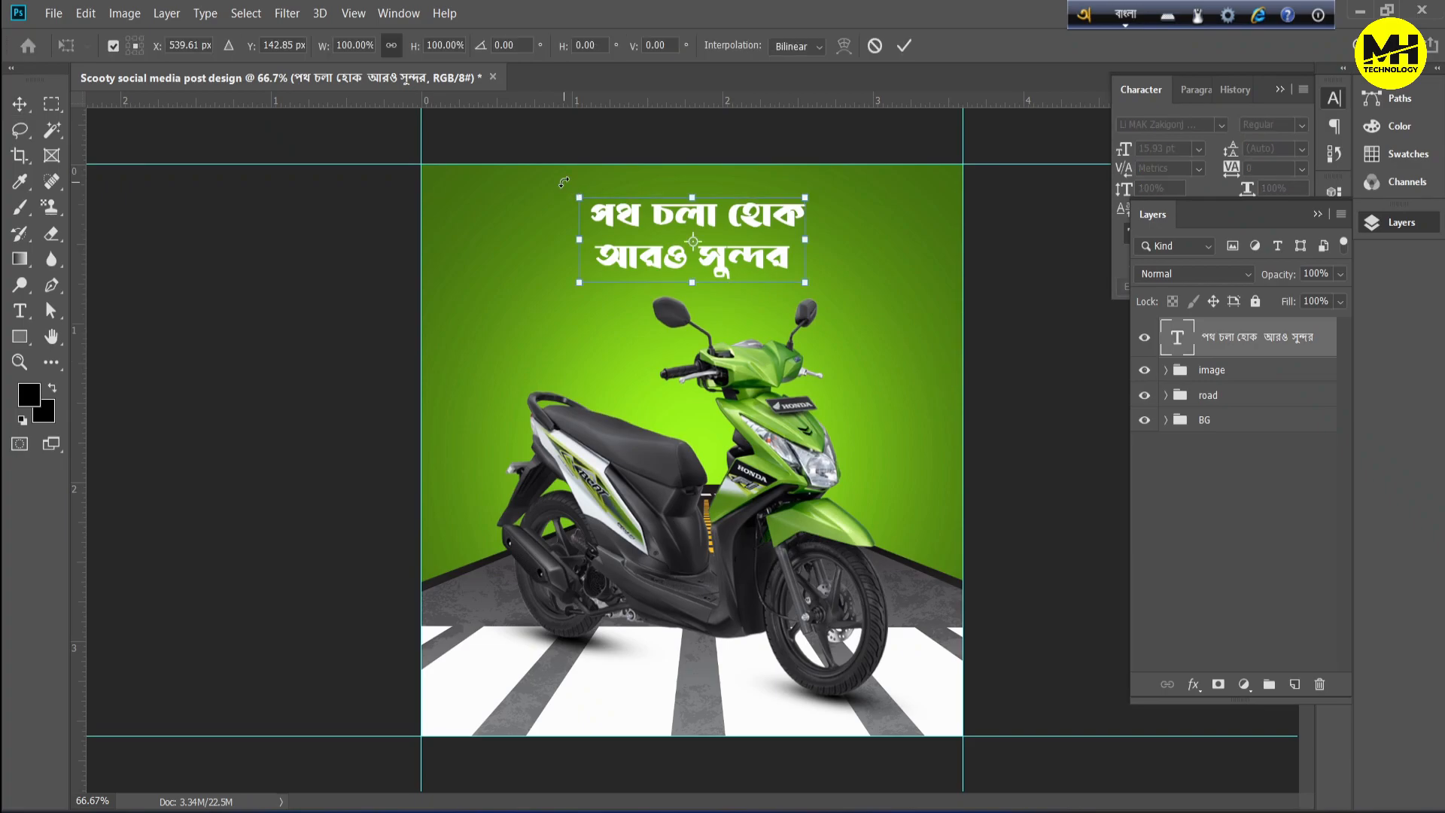
left_click_drag(574, 242, 507, 241)
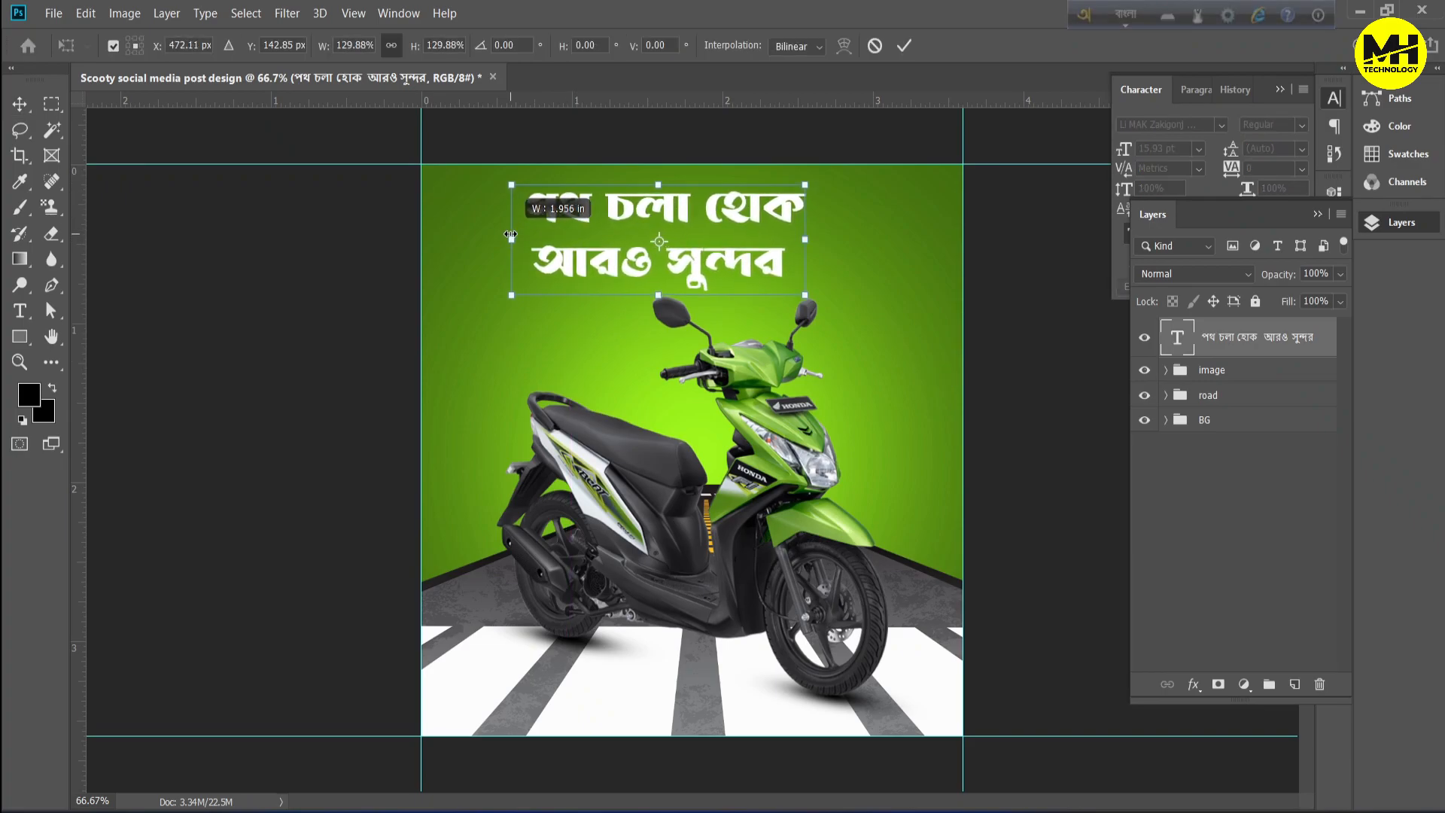
left_click_drag(808, 243, 780, 255)
left_click(1178, 343)
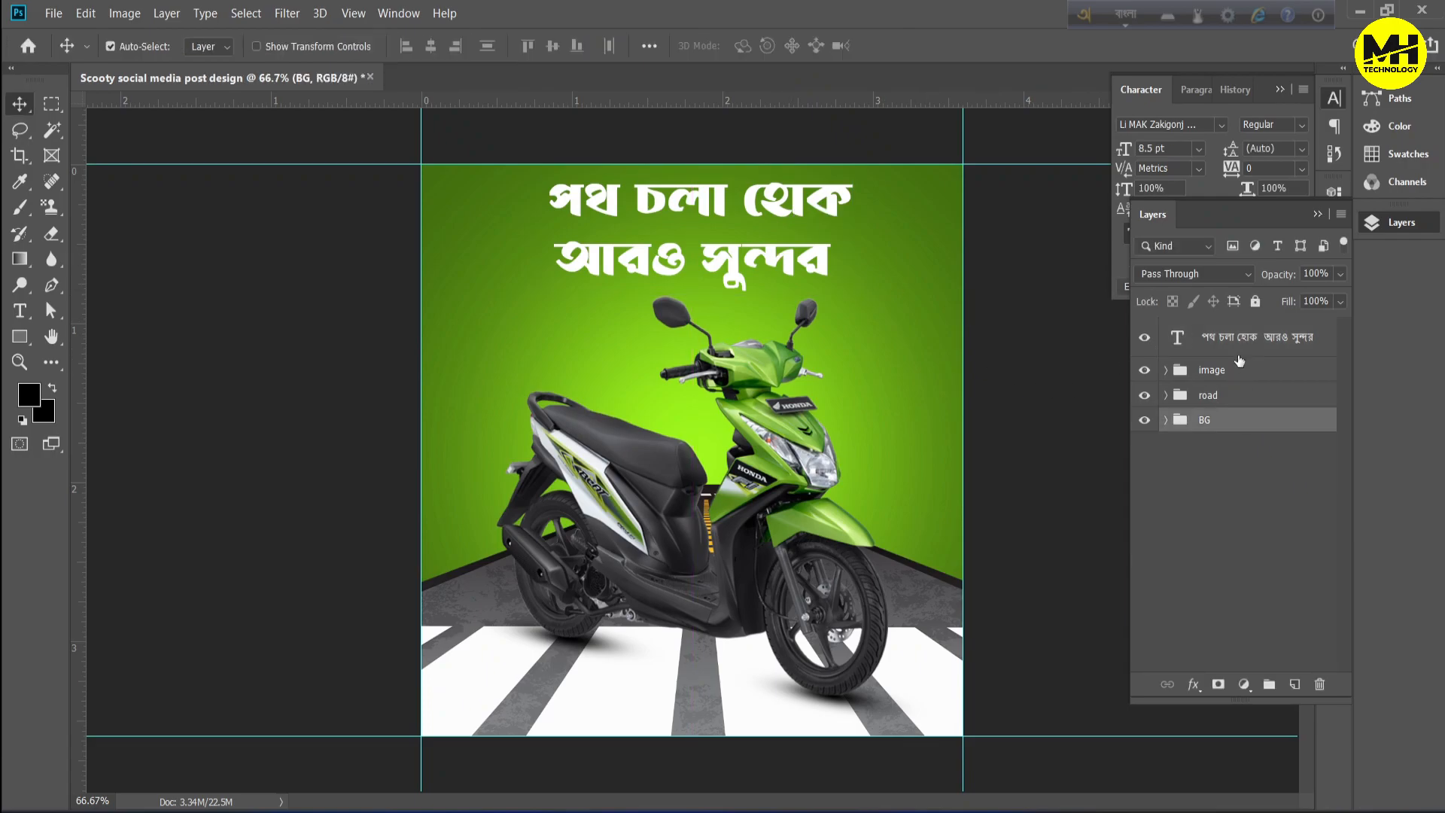
Set the slogan's leading to 20 pt to tighten the spacing between its two lines.
left_click(1302, 150)
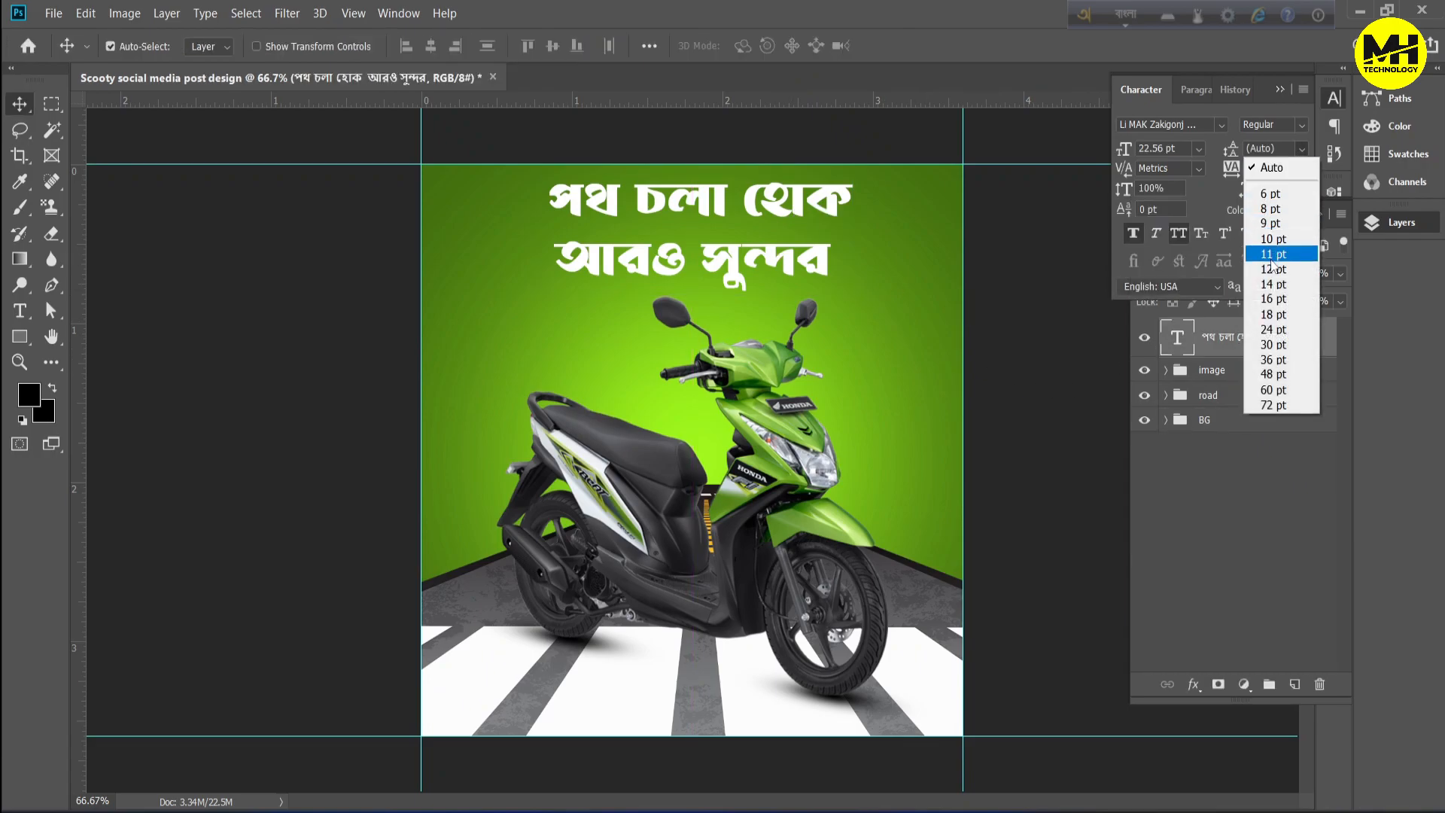
left_click(1272, 269)
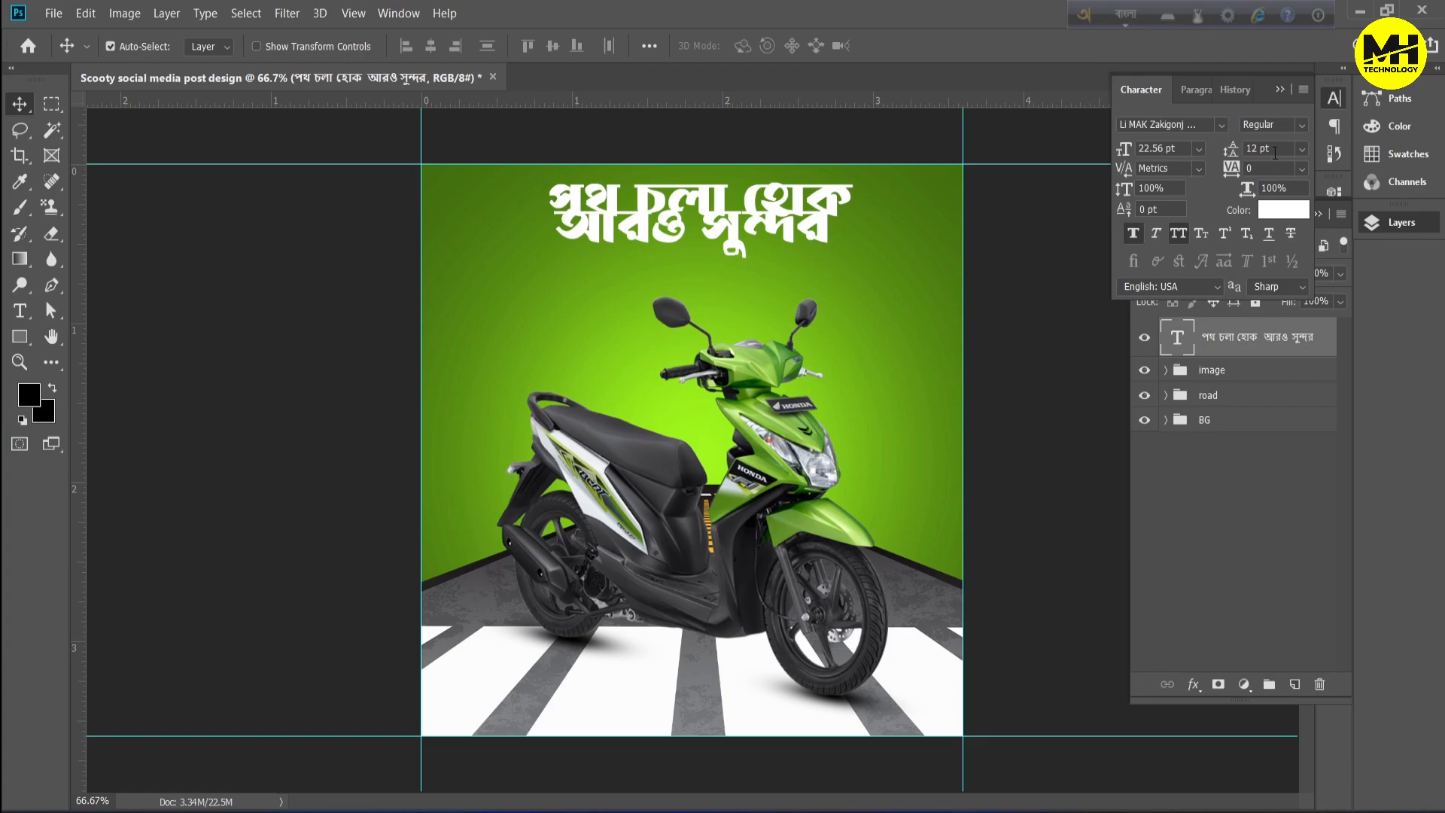
left_click(1275, 151)
key("Up")
key("Up")
key("Up")
key("Up")
key("Up")
key("Up")
key("Up")
key("Up")
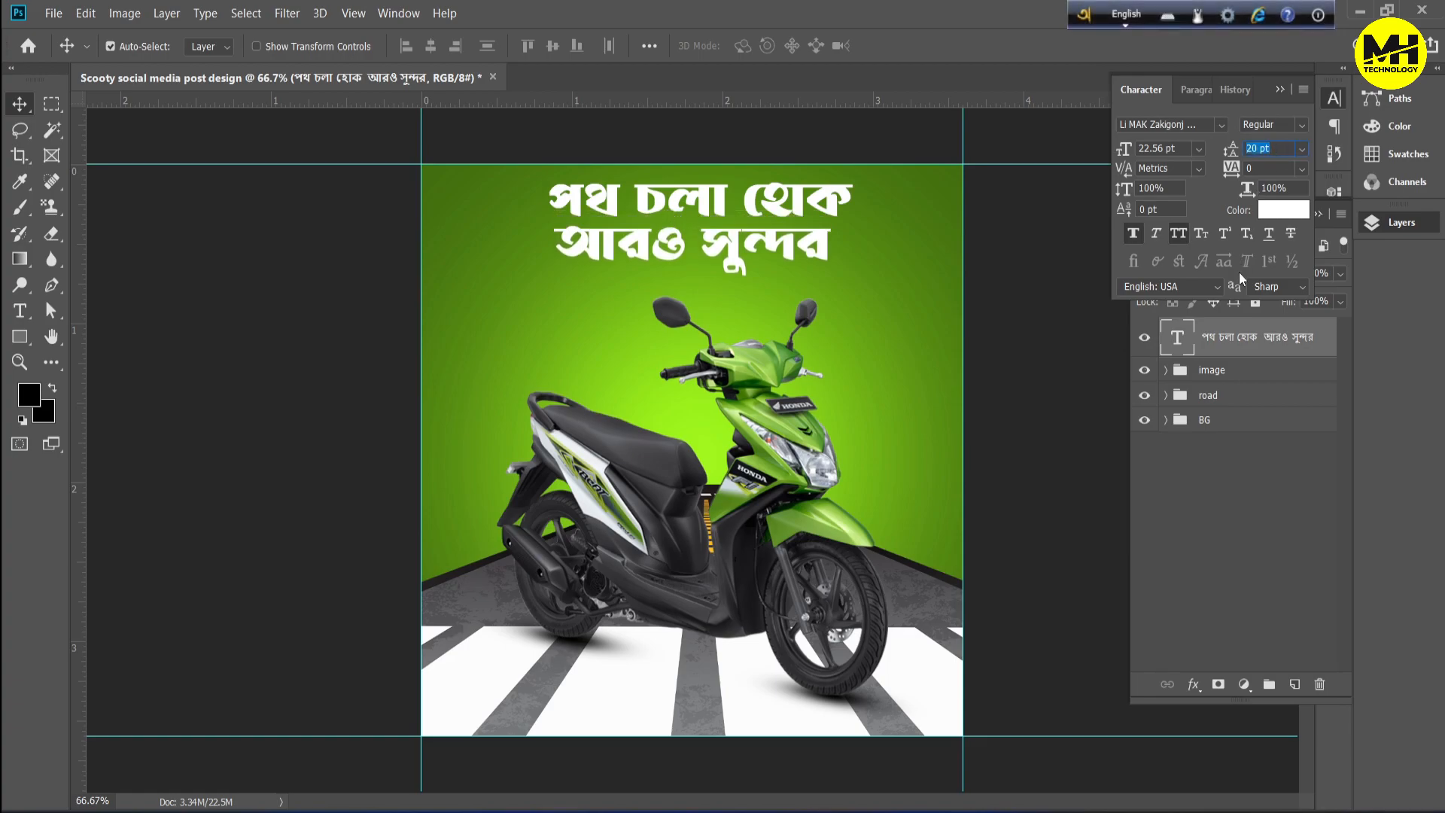
left_click(1235, 536)
Nudge the slogan down in three large increments, closer to the scooter's mirrors.
left_click(1226, 339)
left_click(1230, 473)
left_click(1212, 373)
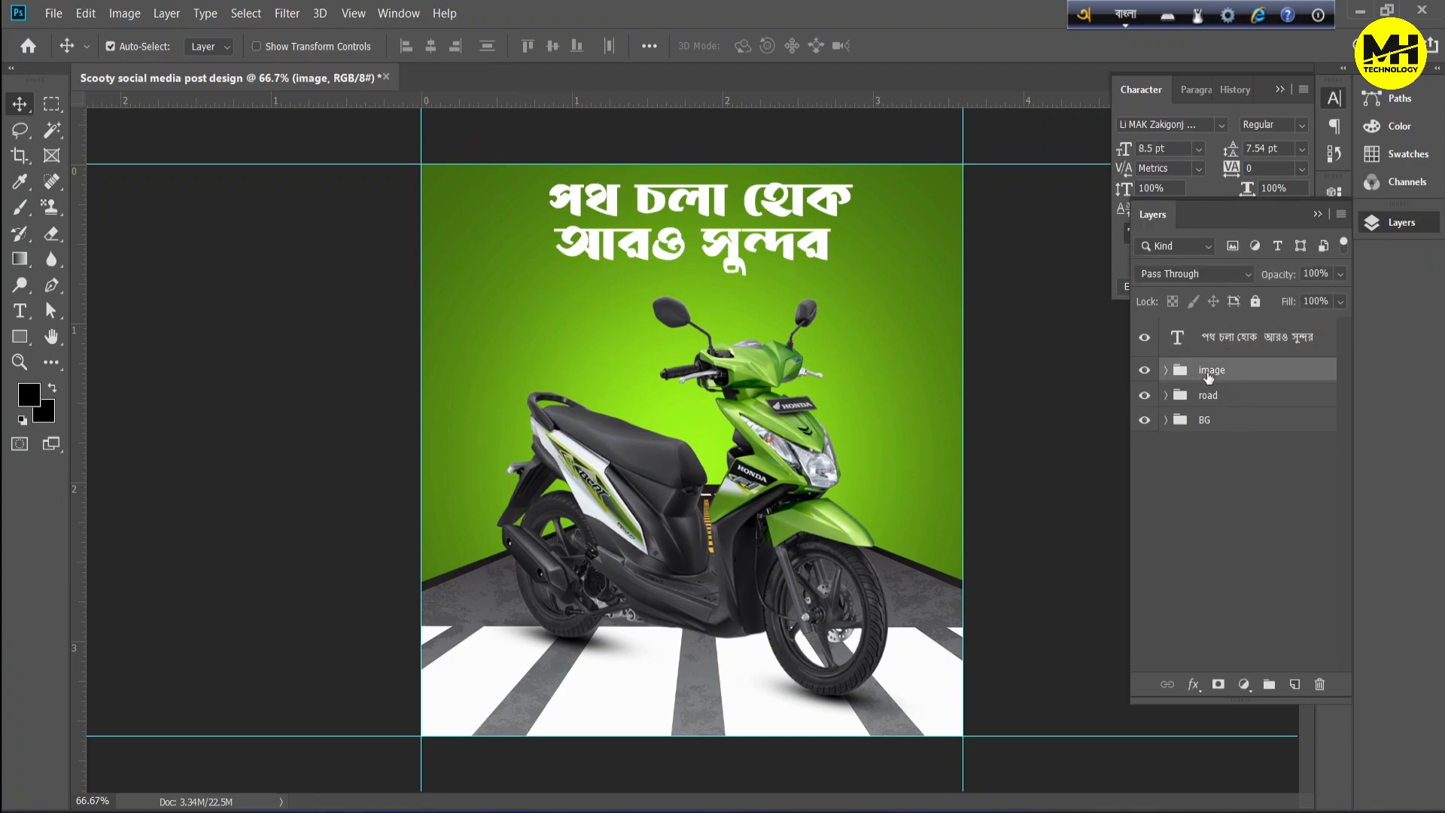
left_click(1209, 339)
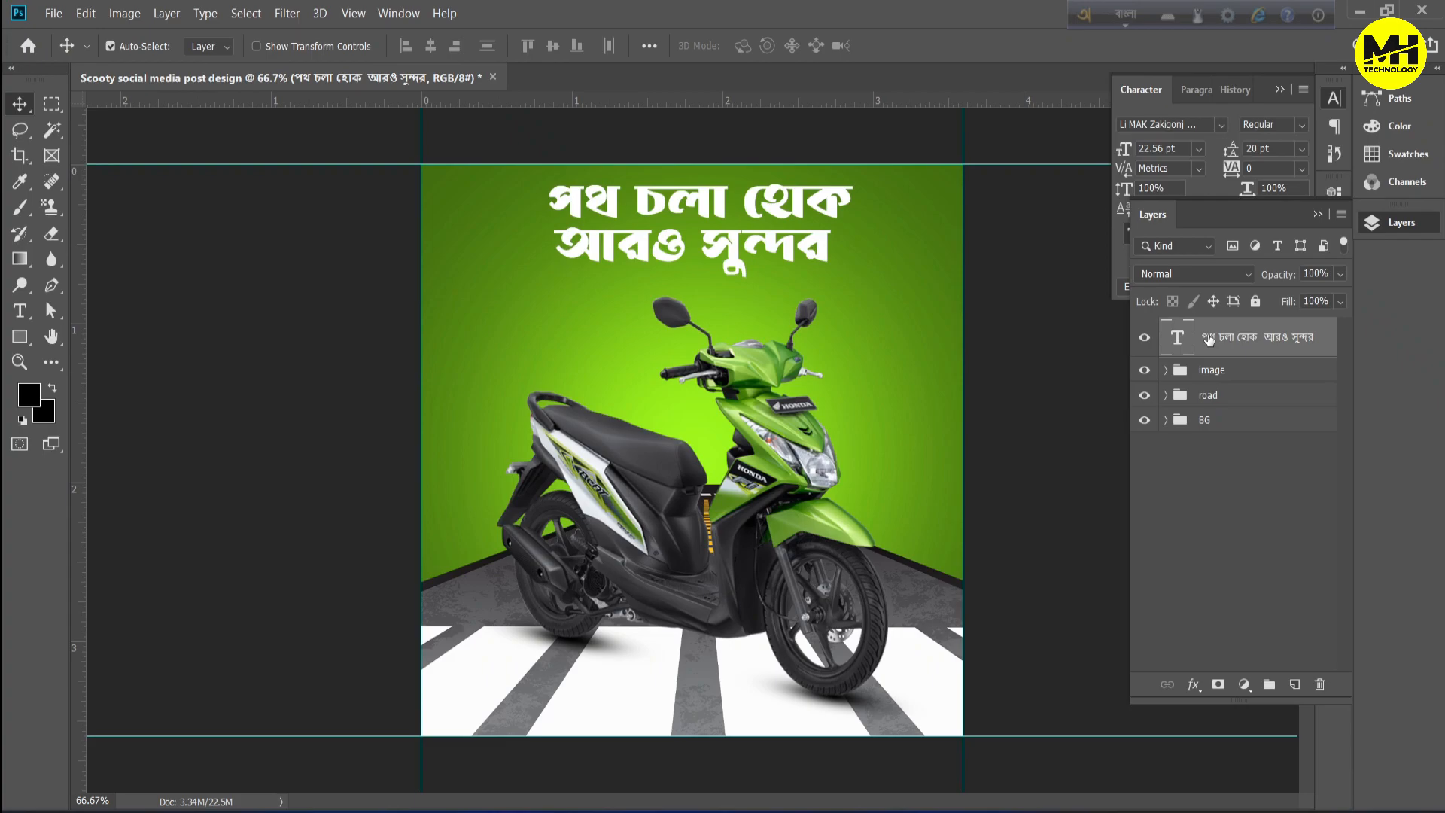
key("shift+Down")
key("shift+Down")
key("shift+Down")
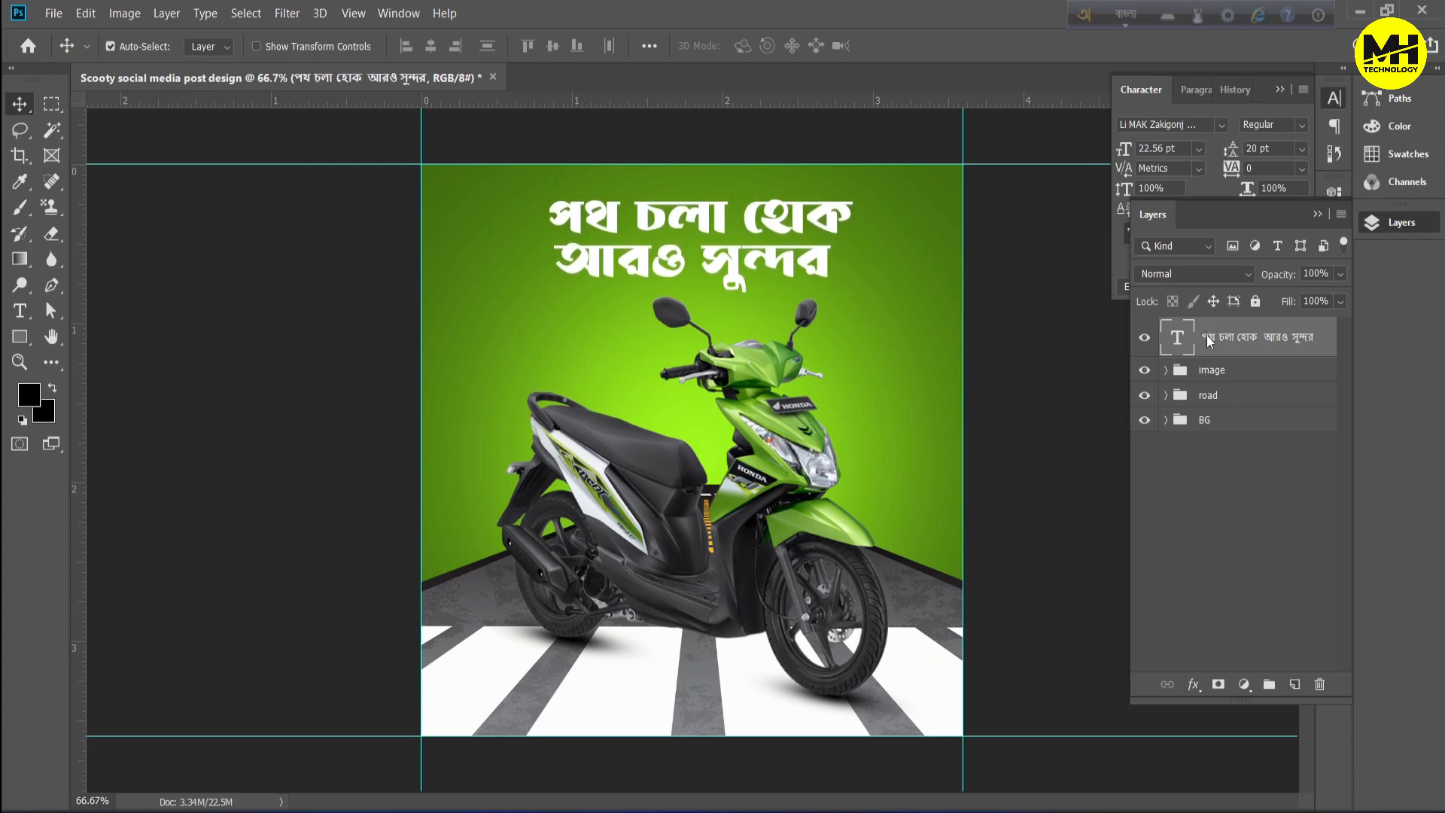
Put the slogan layer in its own group named "text" and collapse the group.
left_click(1248, 518)
left_click(1232, 343)
key("ctrl+g")
double_click(1210, 331)
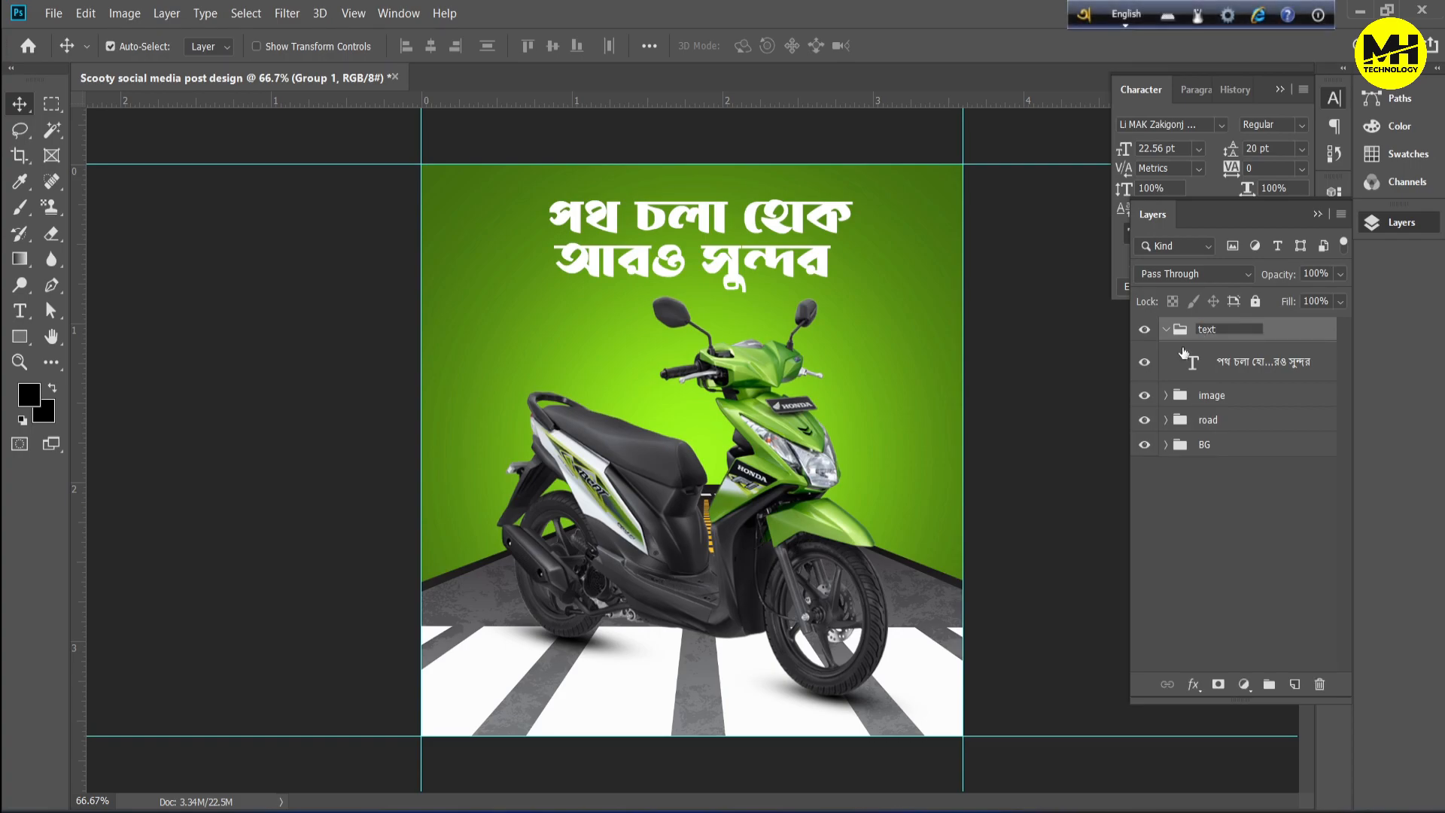
type("text")
left_click(1166, 331)
left_click(1206, 469)
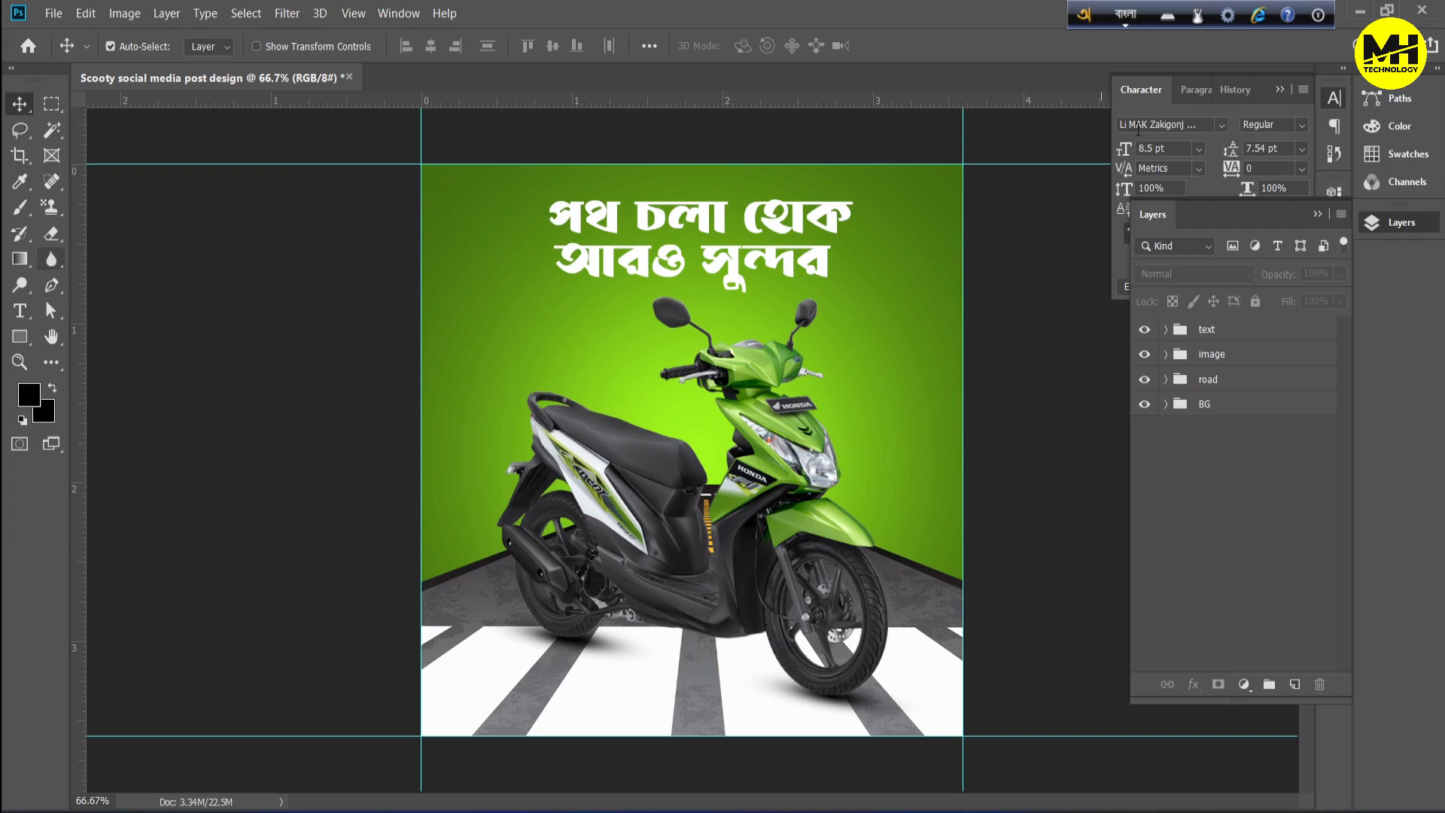
Switch the keyboard input to English and place the electric-scooter image from the Downloads folder as an embedded object.
left_click(1122, 29)
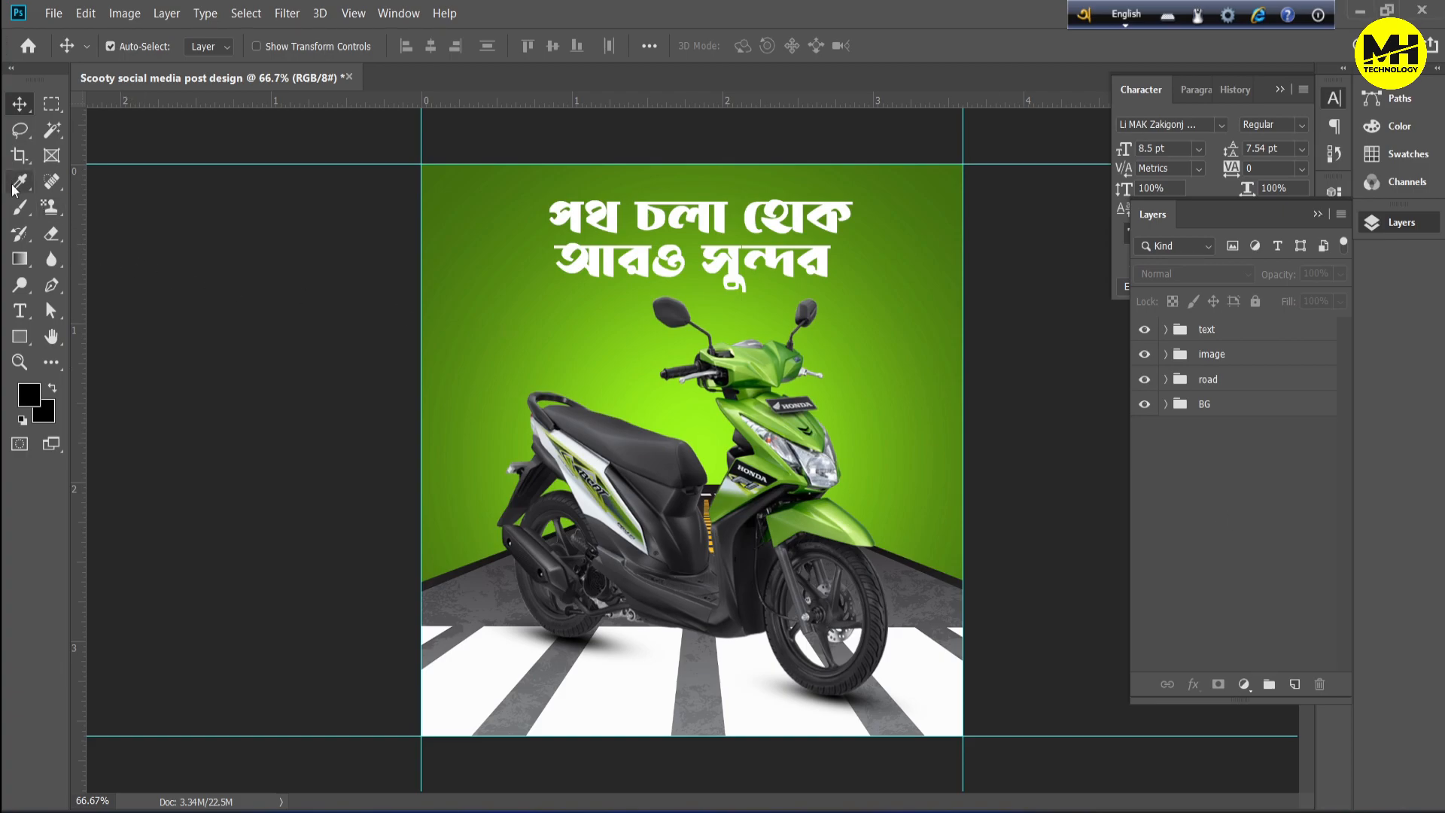
left_click(53, 13)
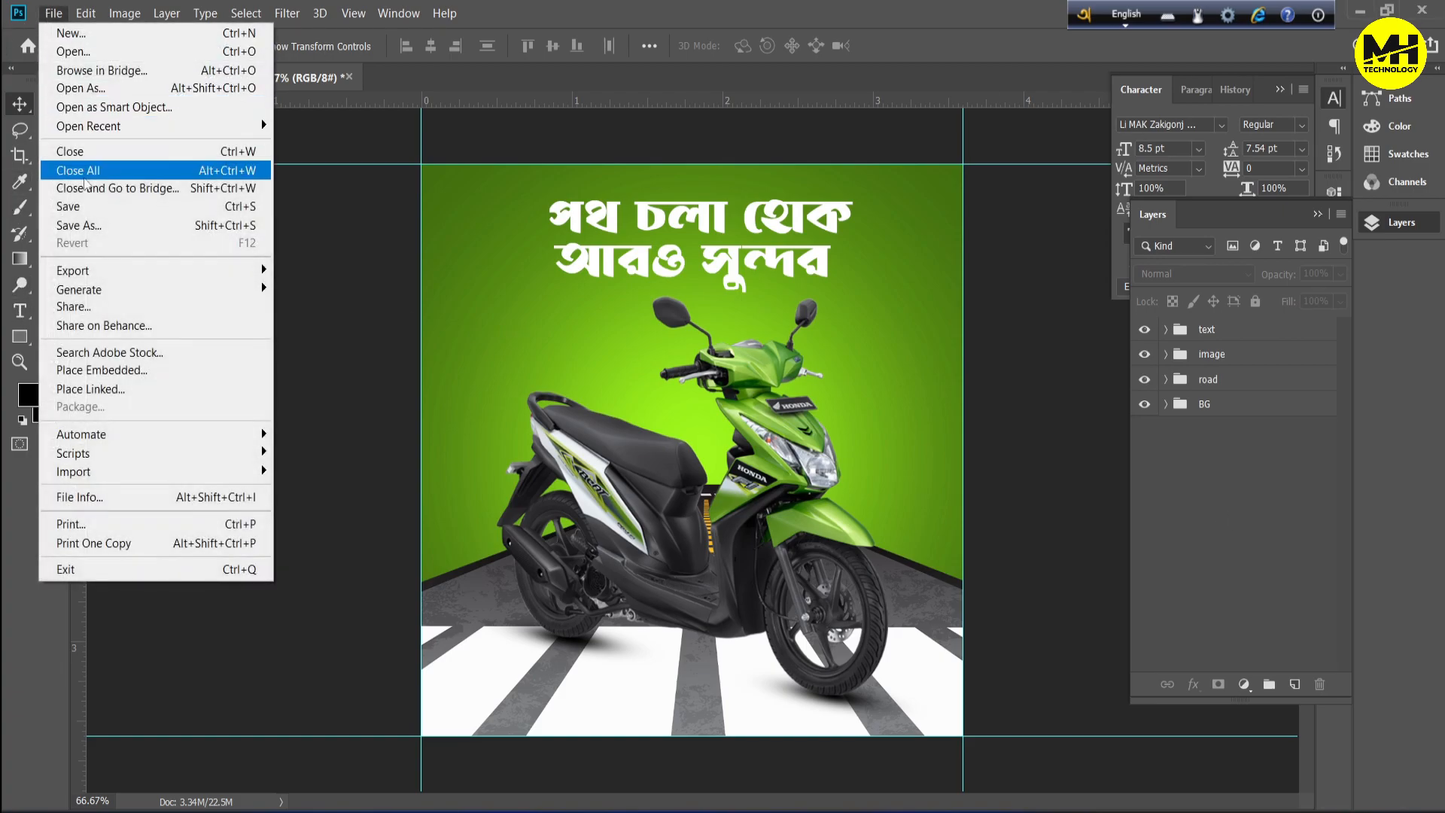
left_click(100, 370)
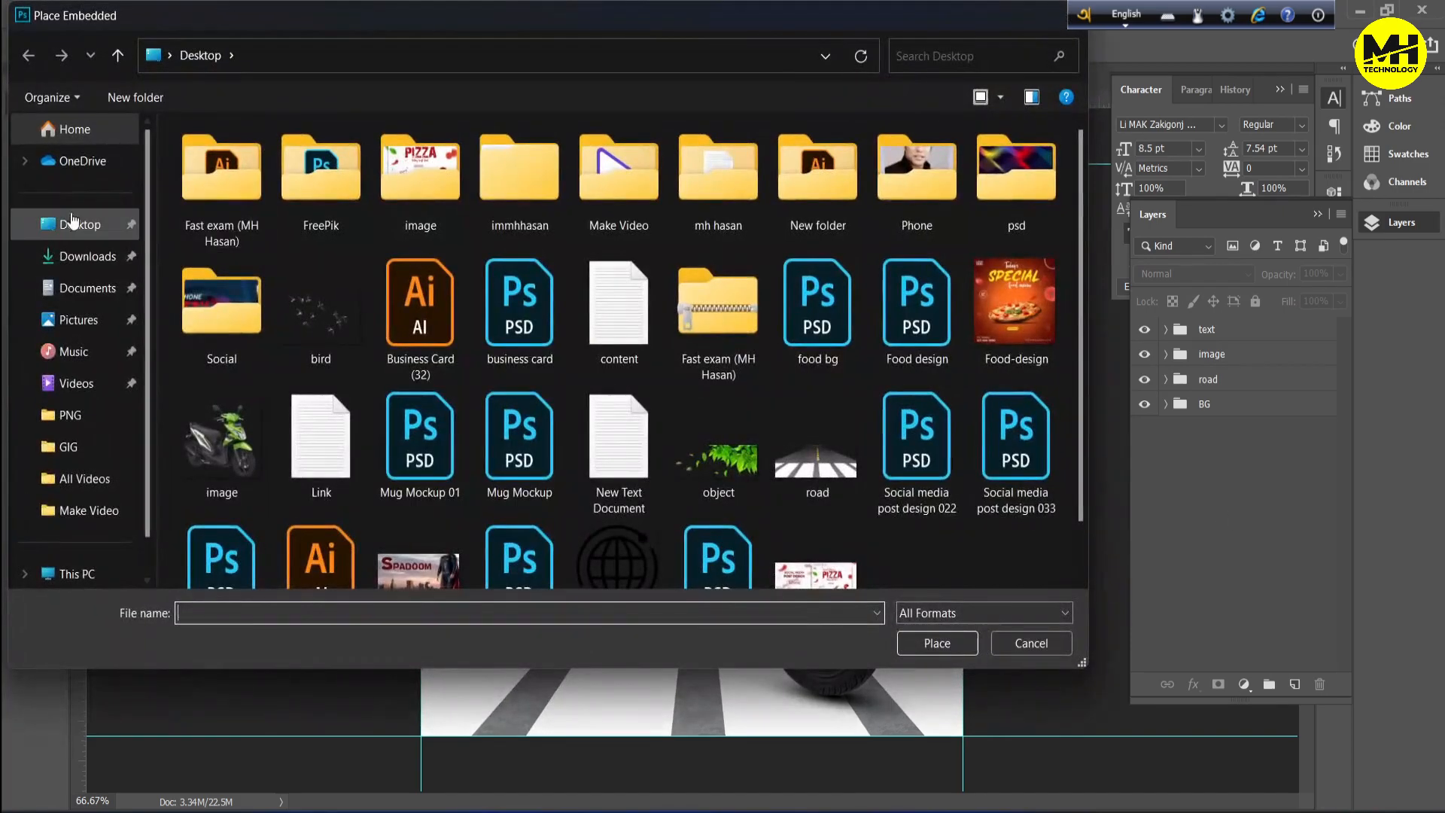
left_click(85, 256)
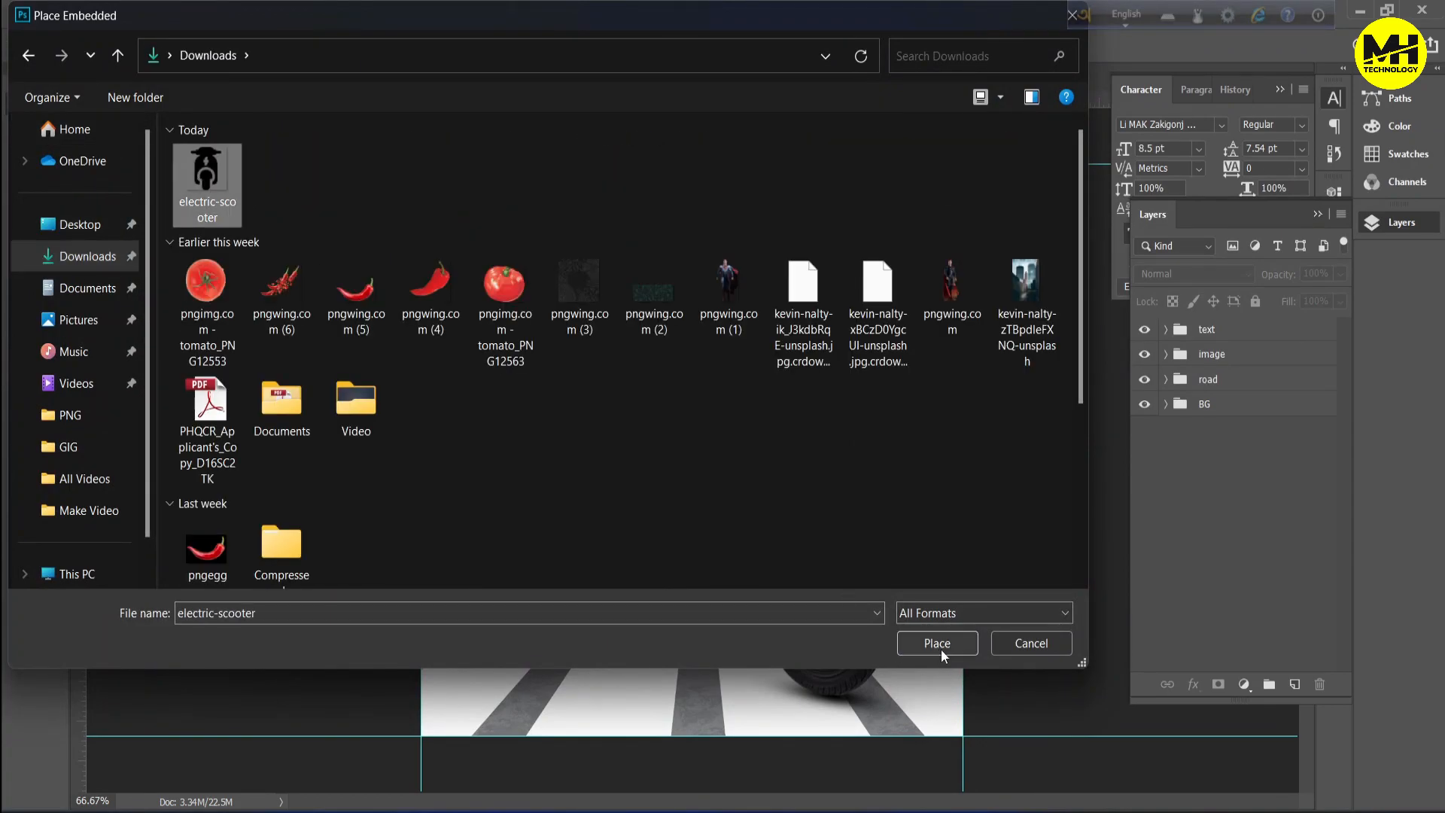
left_click(939, 644)
Scale the electric-scooter icon down to about 2.9% and position it in the canvas's upper-right corner.
left_click_drag(962, 165, 510, 604)
scroll(904, 260, "up", 3)
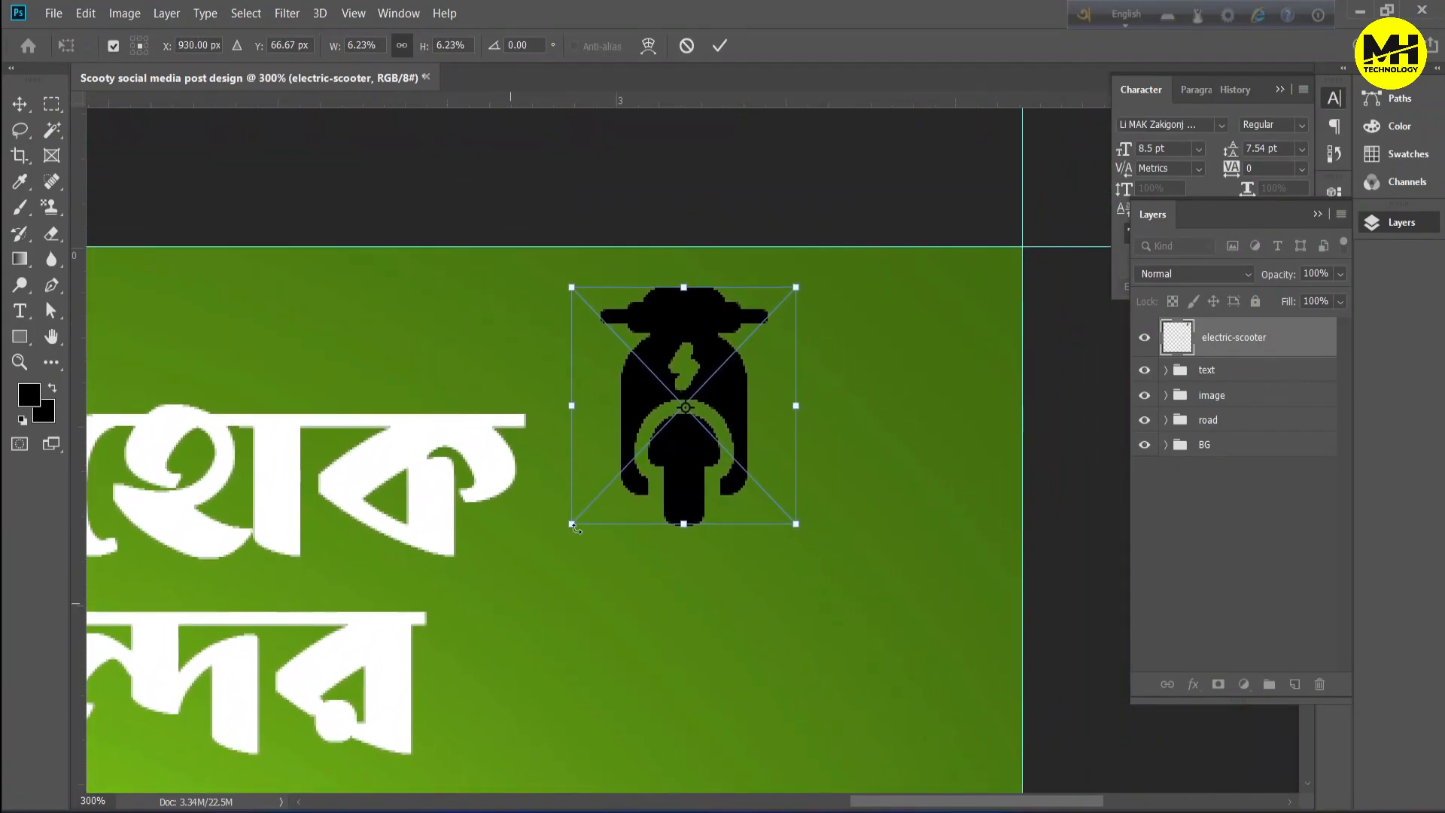
left_click_drag(572, 525, 691, 397)
mouse_move(781, 327)
left_mouse_down()
mouse_move(753, 343)
mouse_move(766, 358)
mouse_move(789, 348)
left_mouse_up()
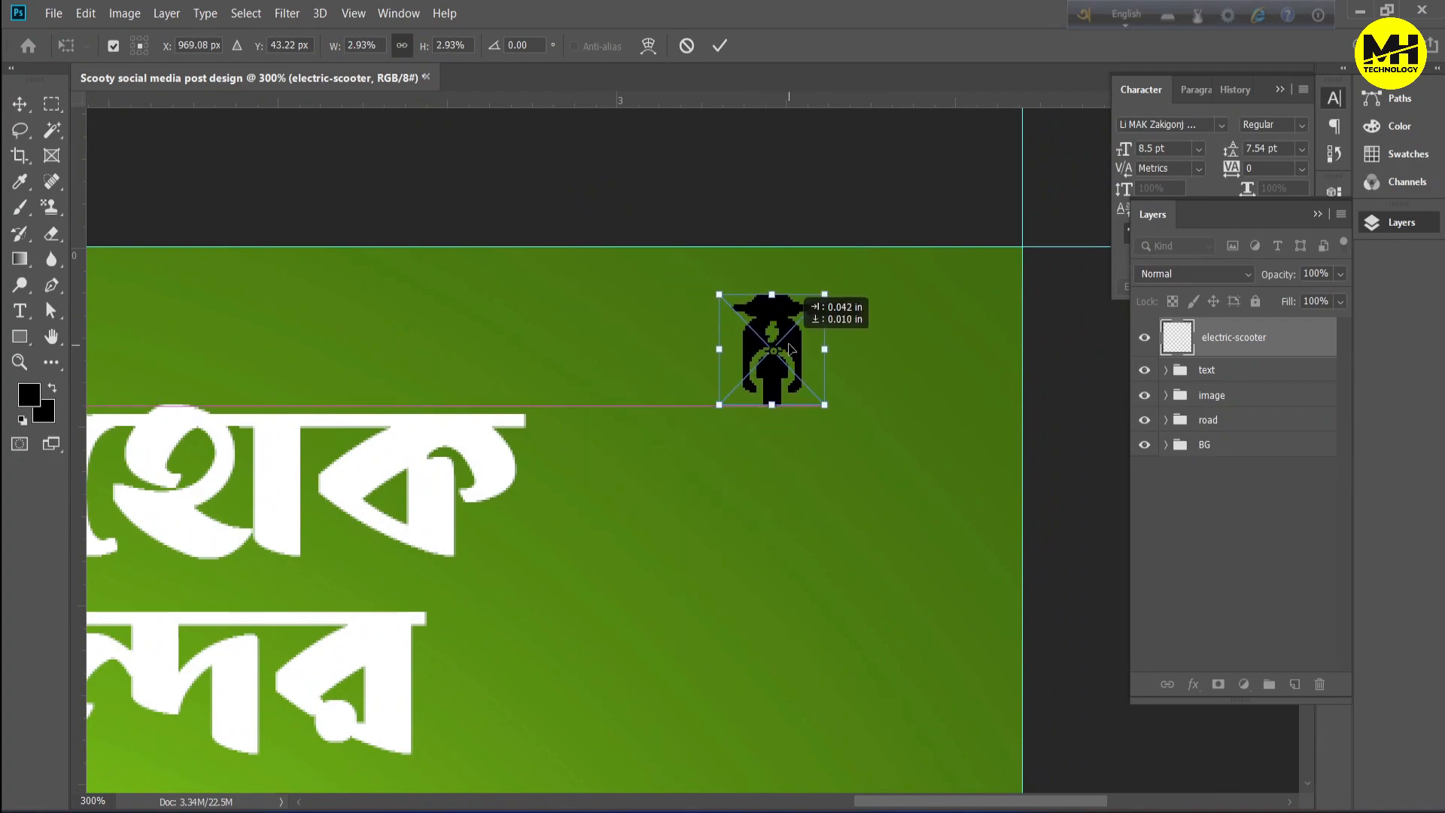
left_click(1254, 476)
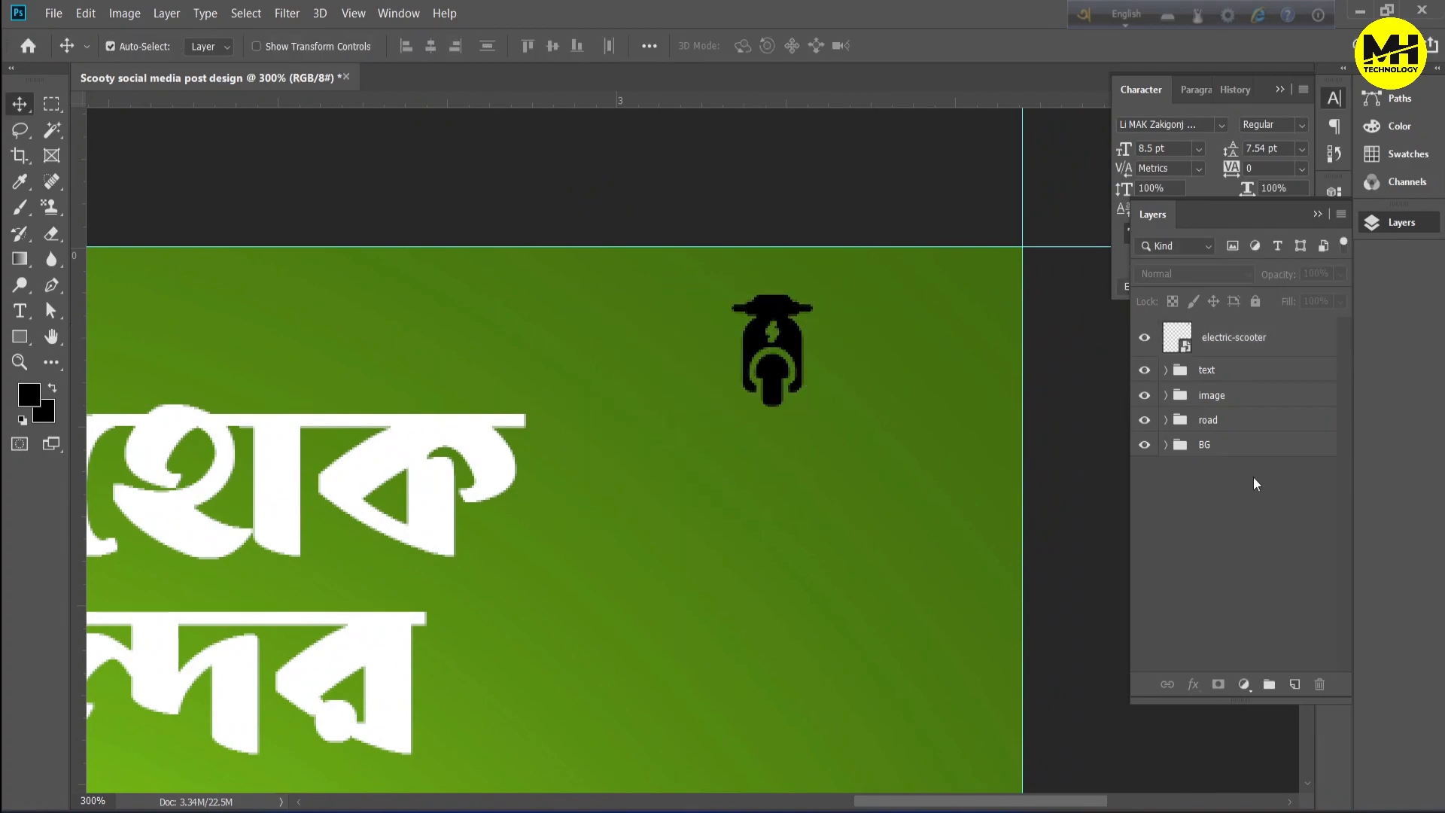
Give the electric-scooter layer a white (#ffffff) Color Overlay and collapse its effects list.
double_click(1284, 349)
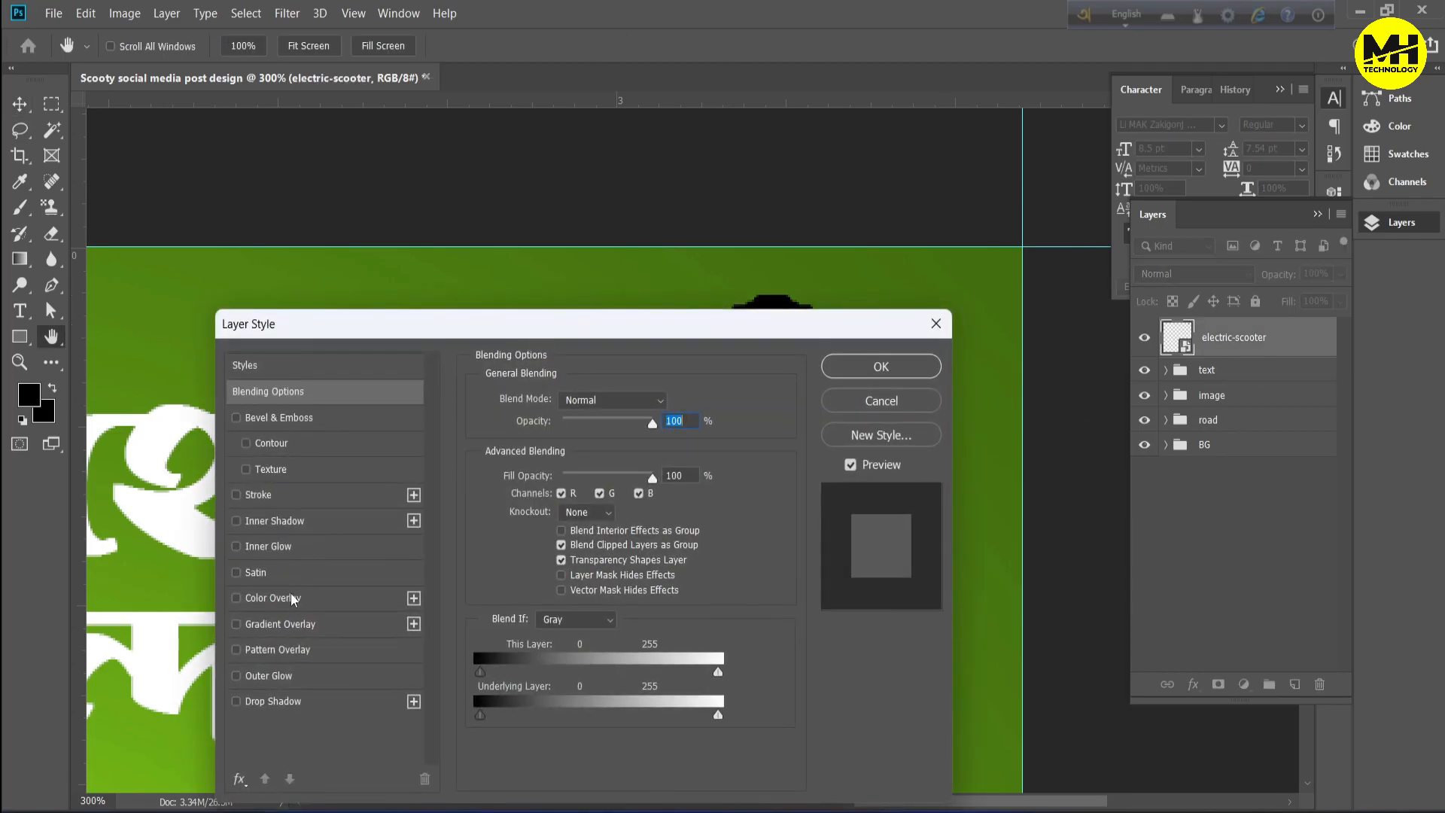
left_click(294, 599)
left_click(670, 402)
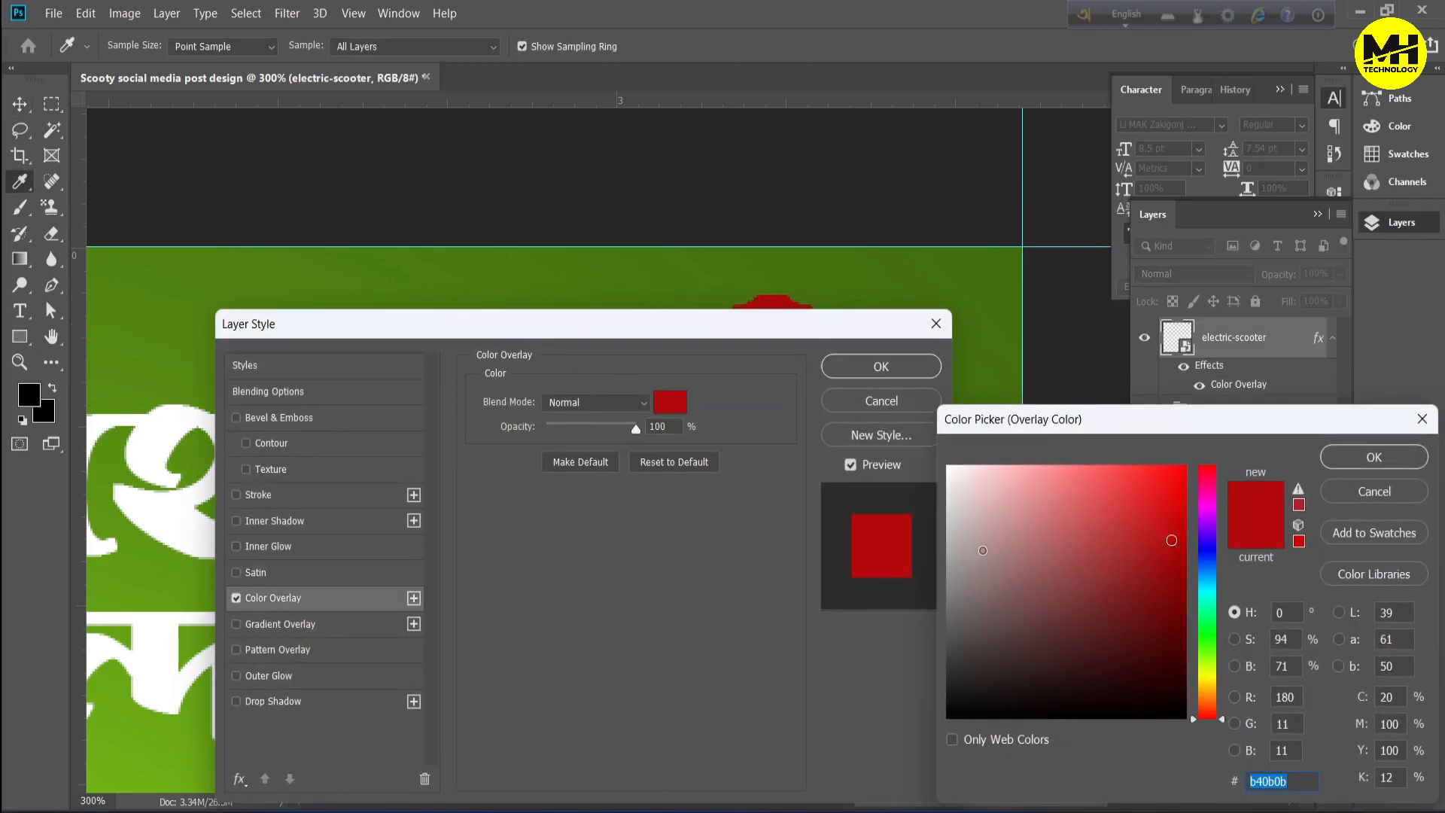
type("ffffff")
left_click(1374, 472)
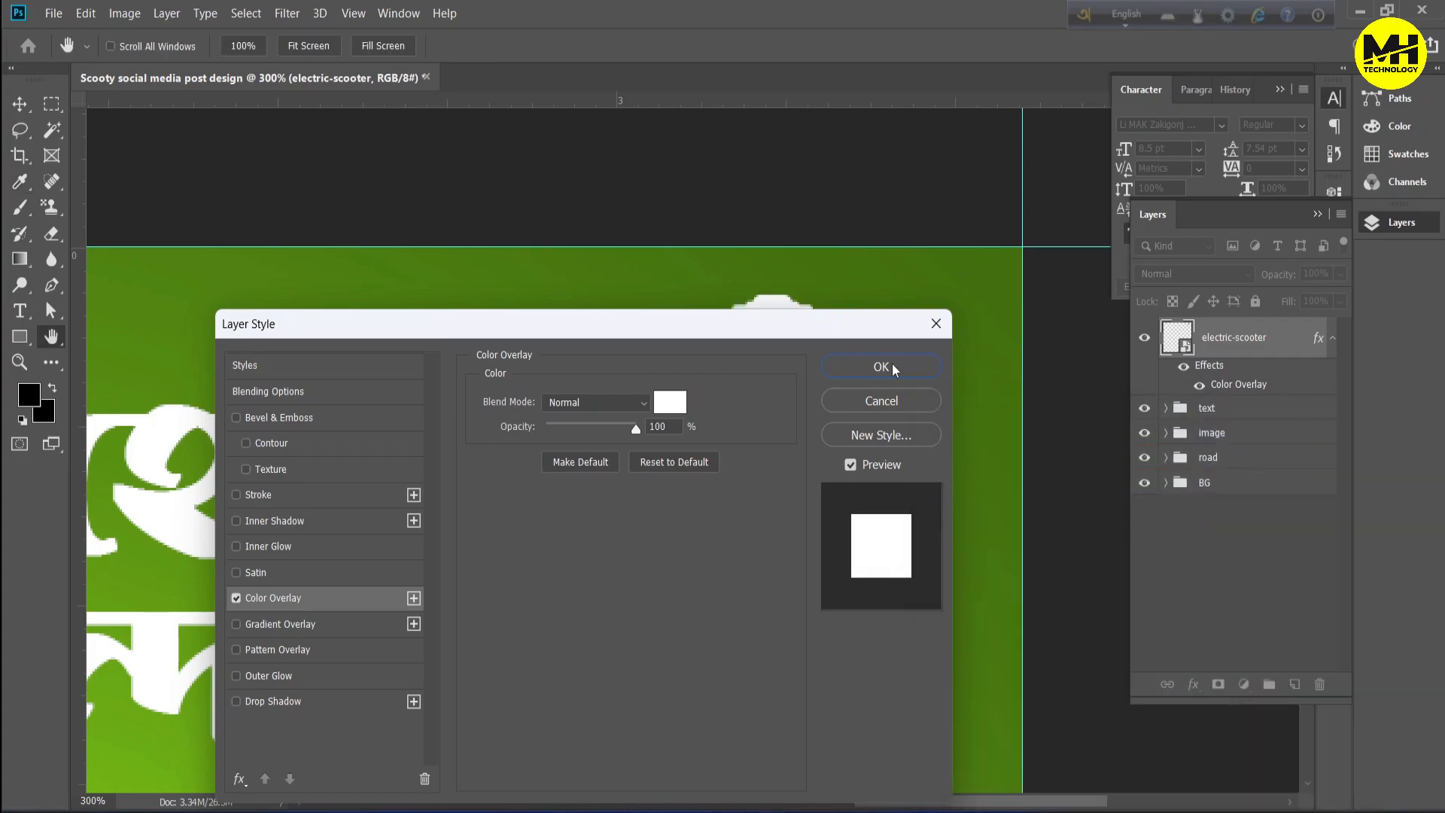
left_click(889, 368)
left_click(1333, 340)
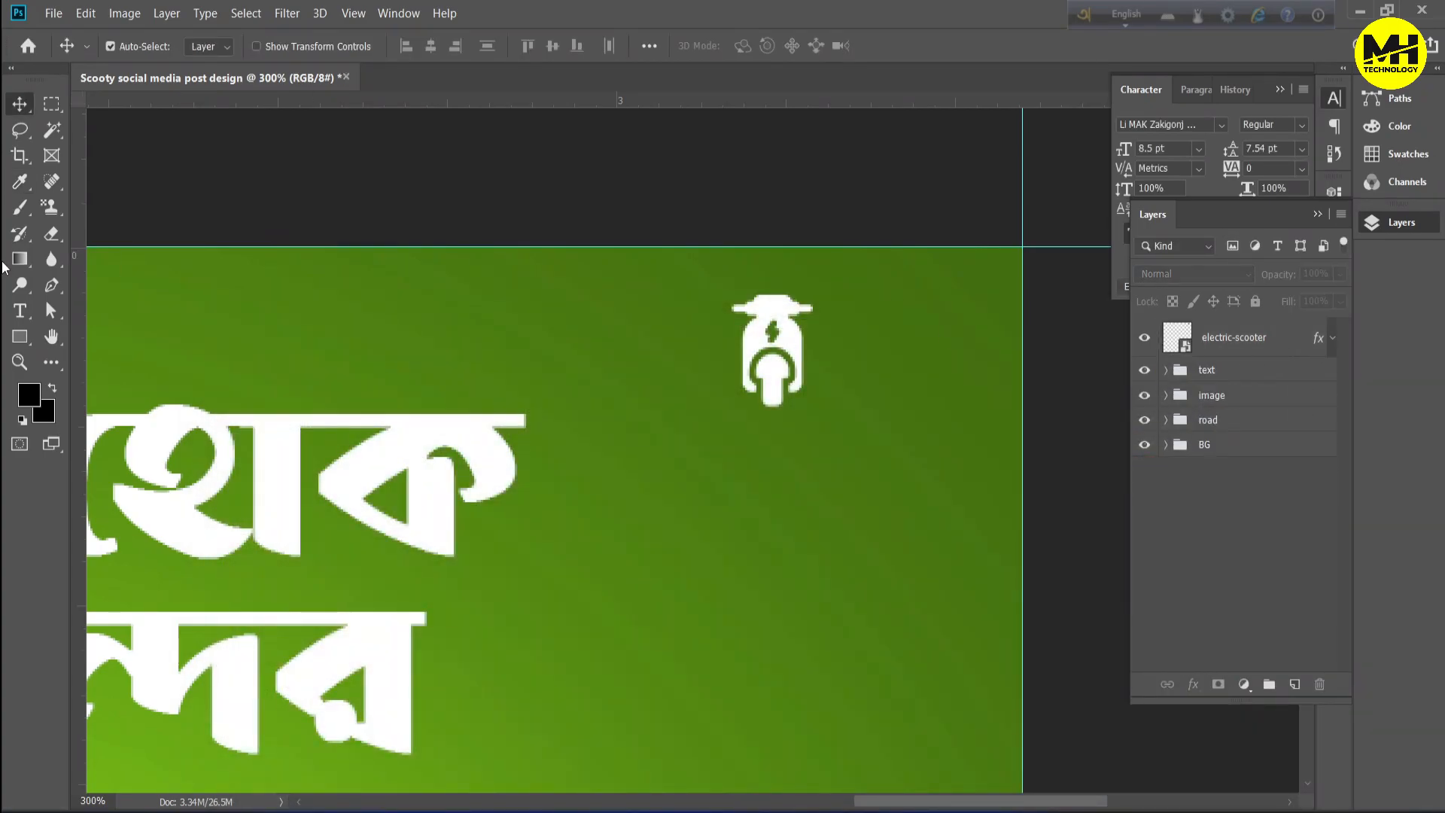
Add the text "LOGO HERE" on two lines just below the scooter icon.
left_click(20, 311)
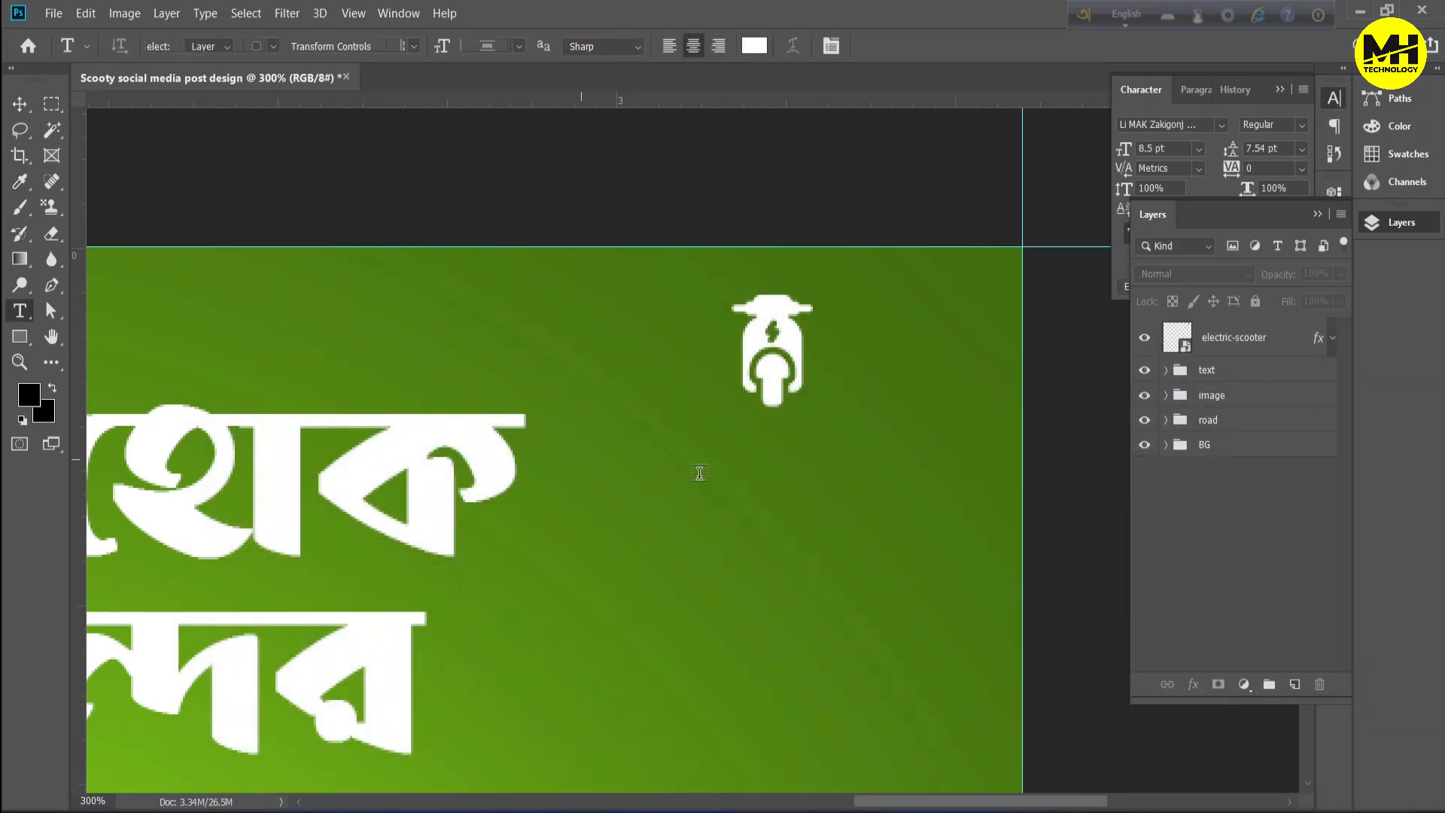
left_click(731, 500)
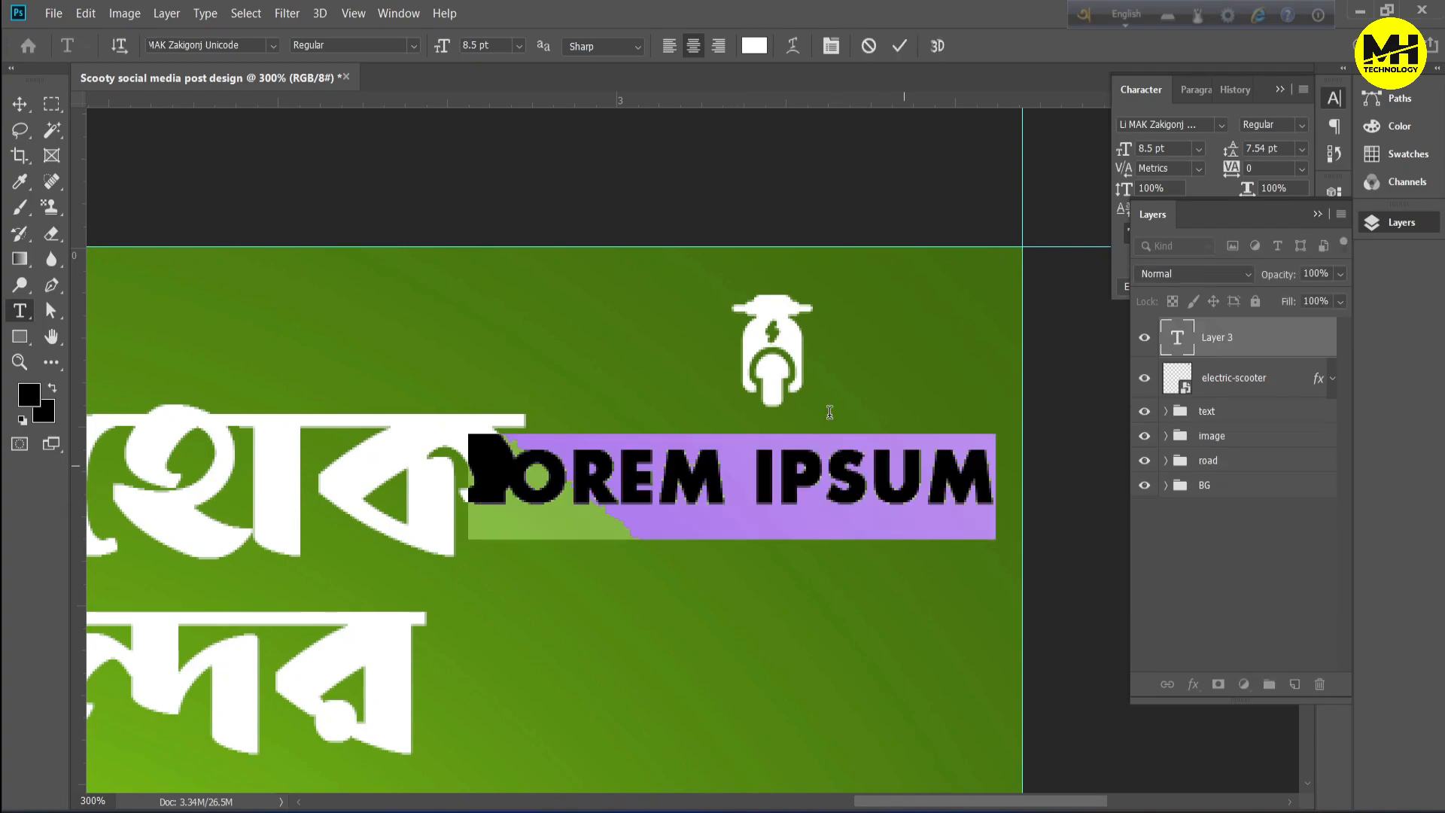
type("MO")
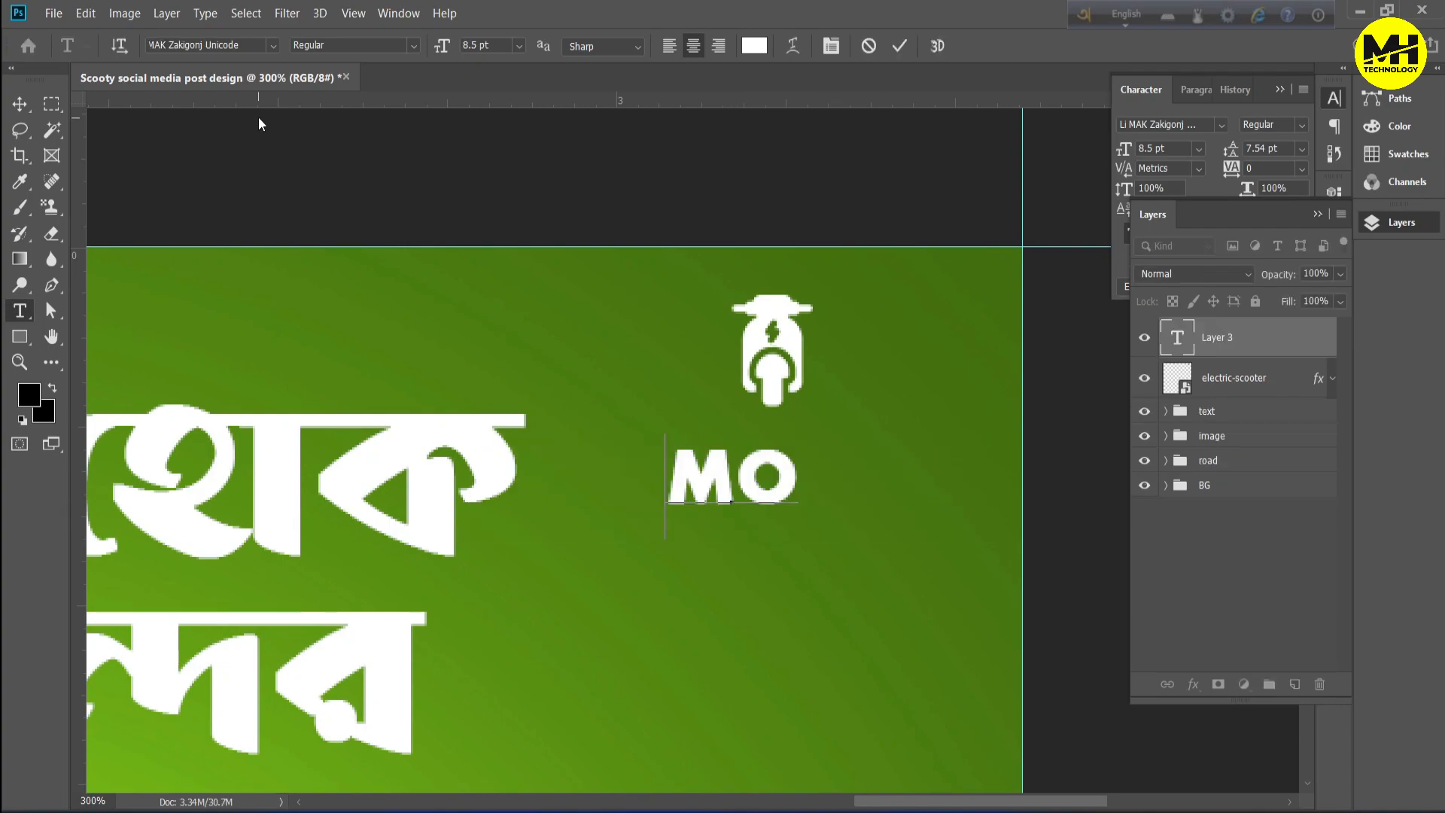
key("BackSpace")
key("BackSpace")
type("LOGO")
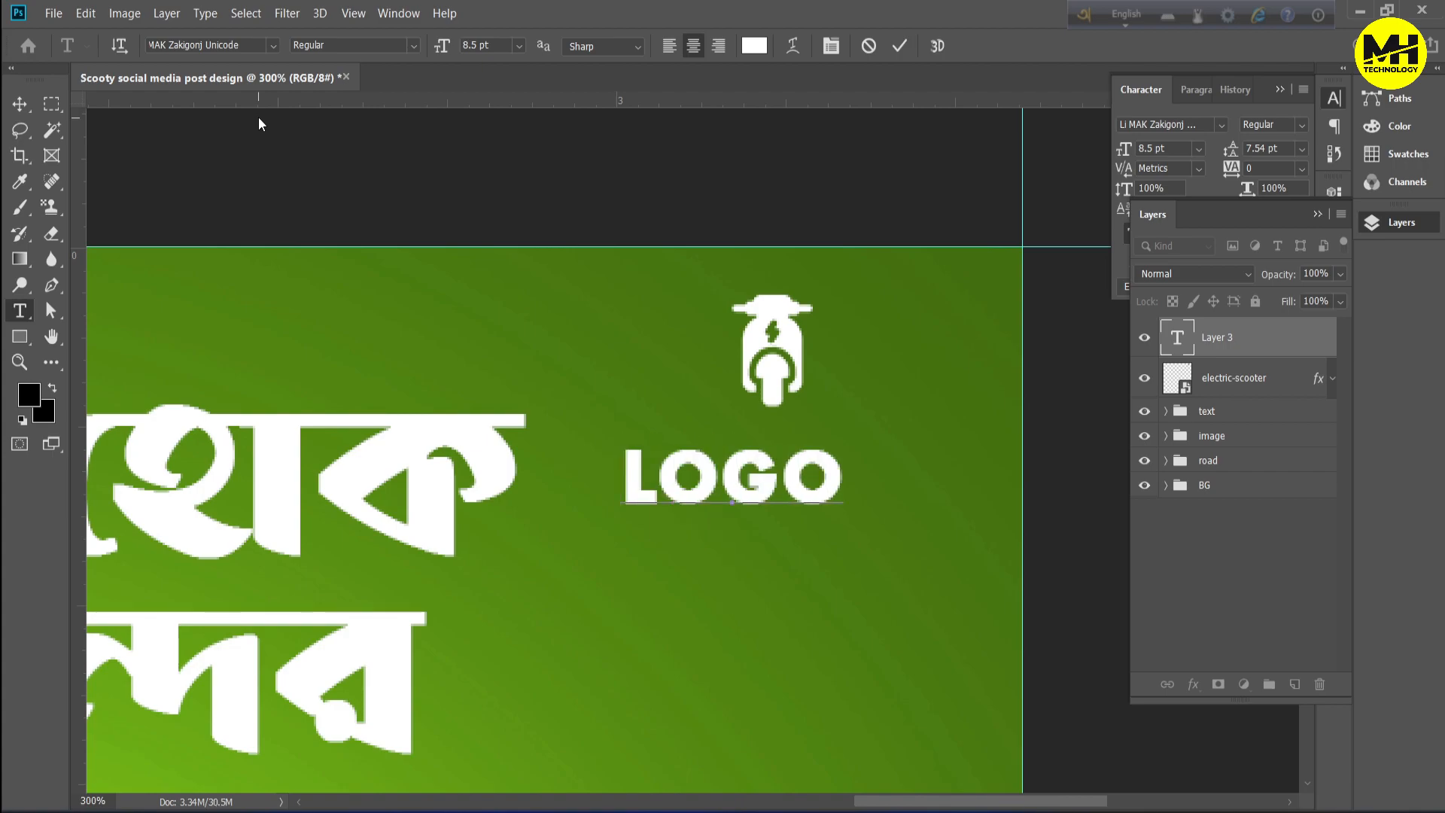
key("Return")
type("HERE")
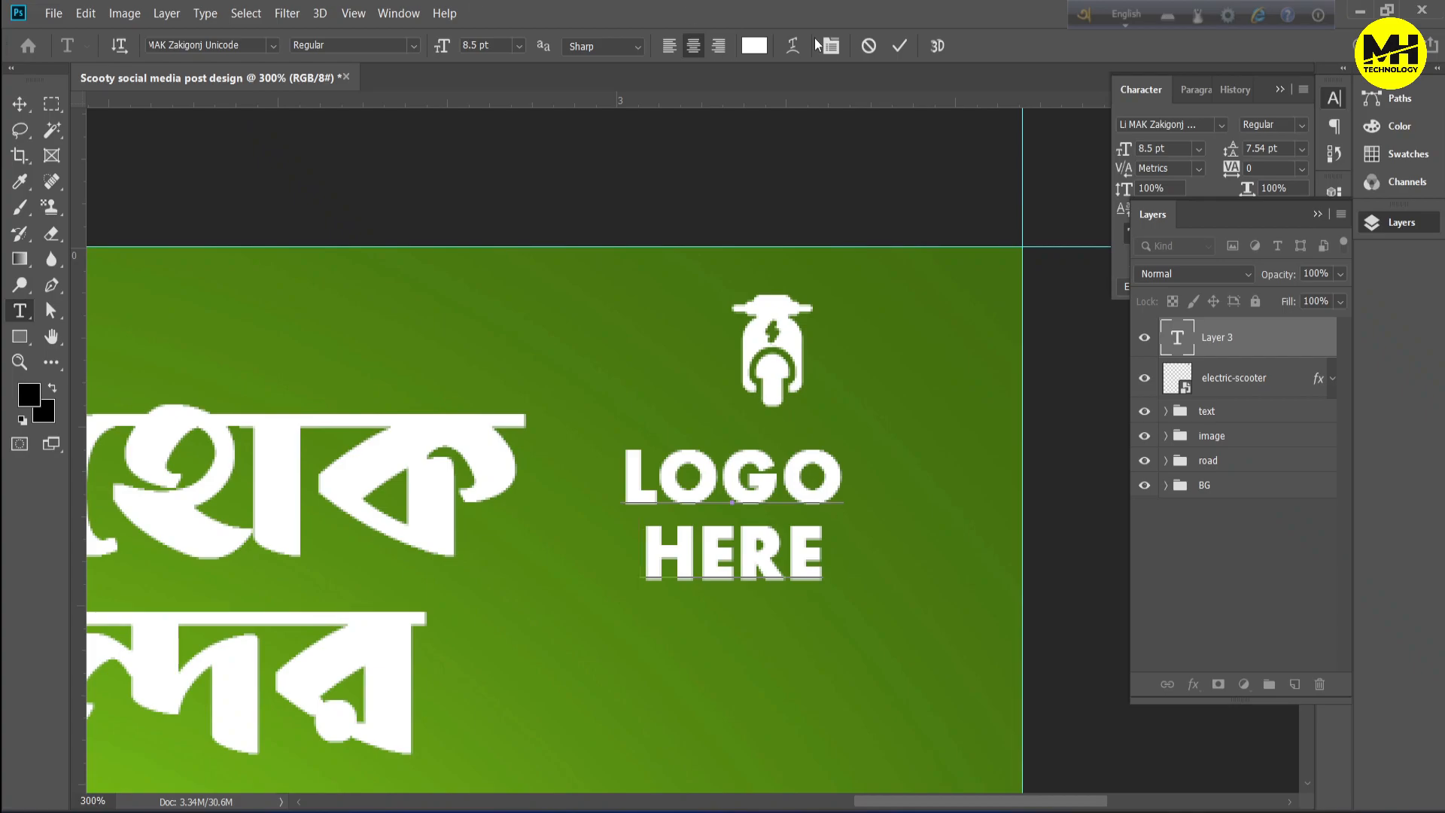
left_click(899, 46)
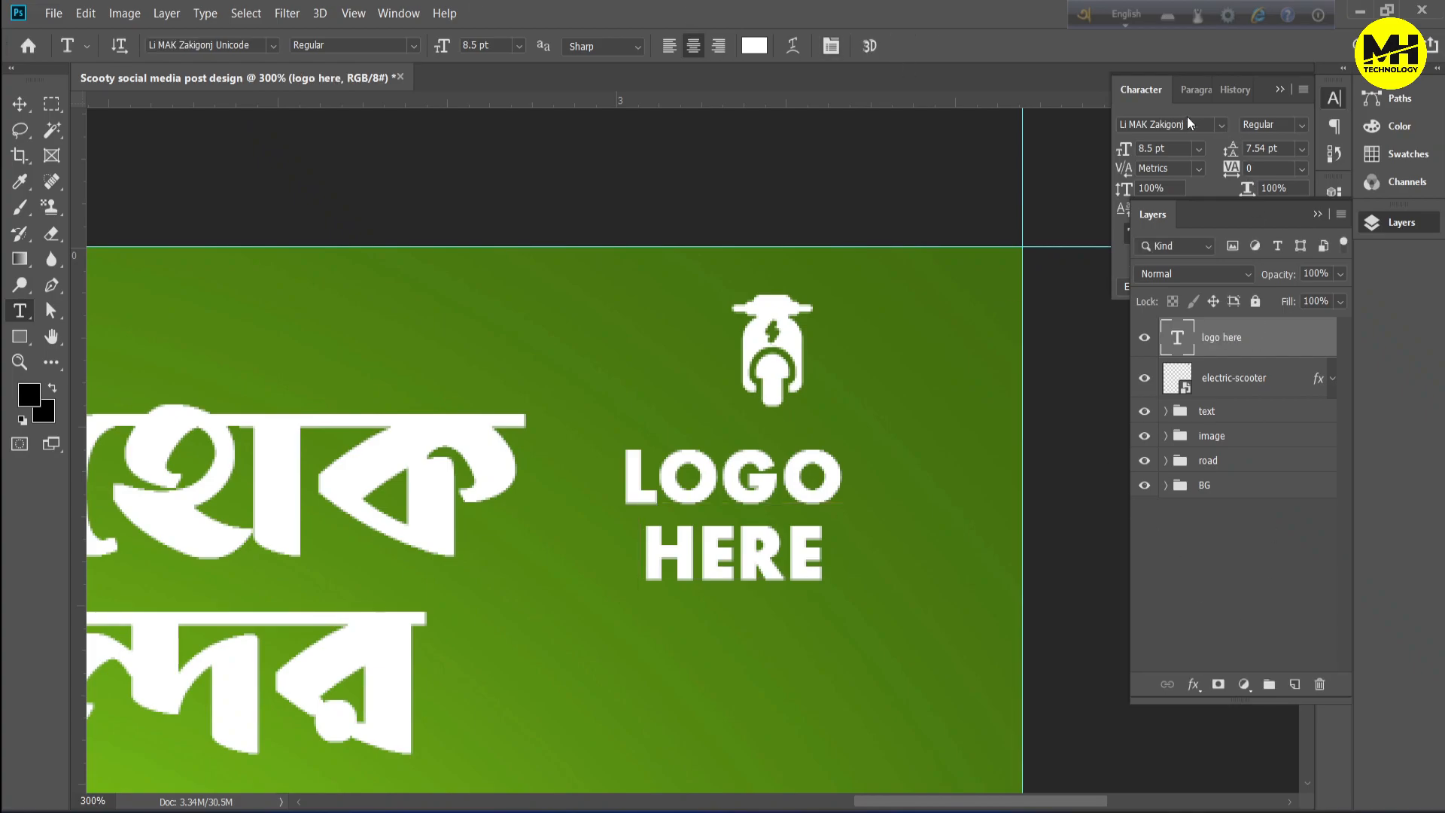
Set the "LOGO HERE" text's font to Montserrat and turn off its faux bold.
left_click(1219, 124)
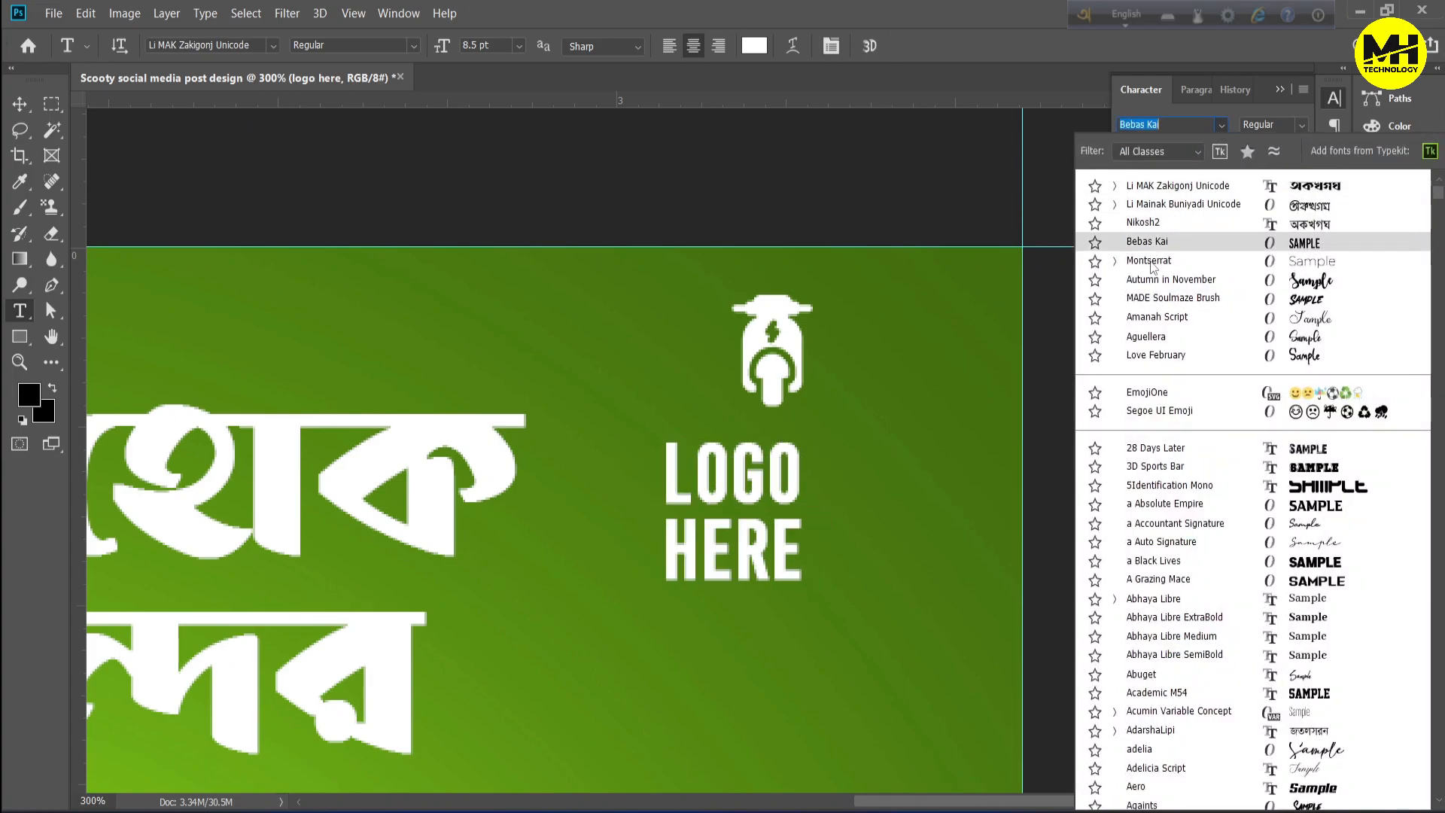
left_click(1144, 236)
left_click(1205, 575)
left_click(1218, 328)
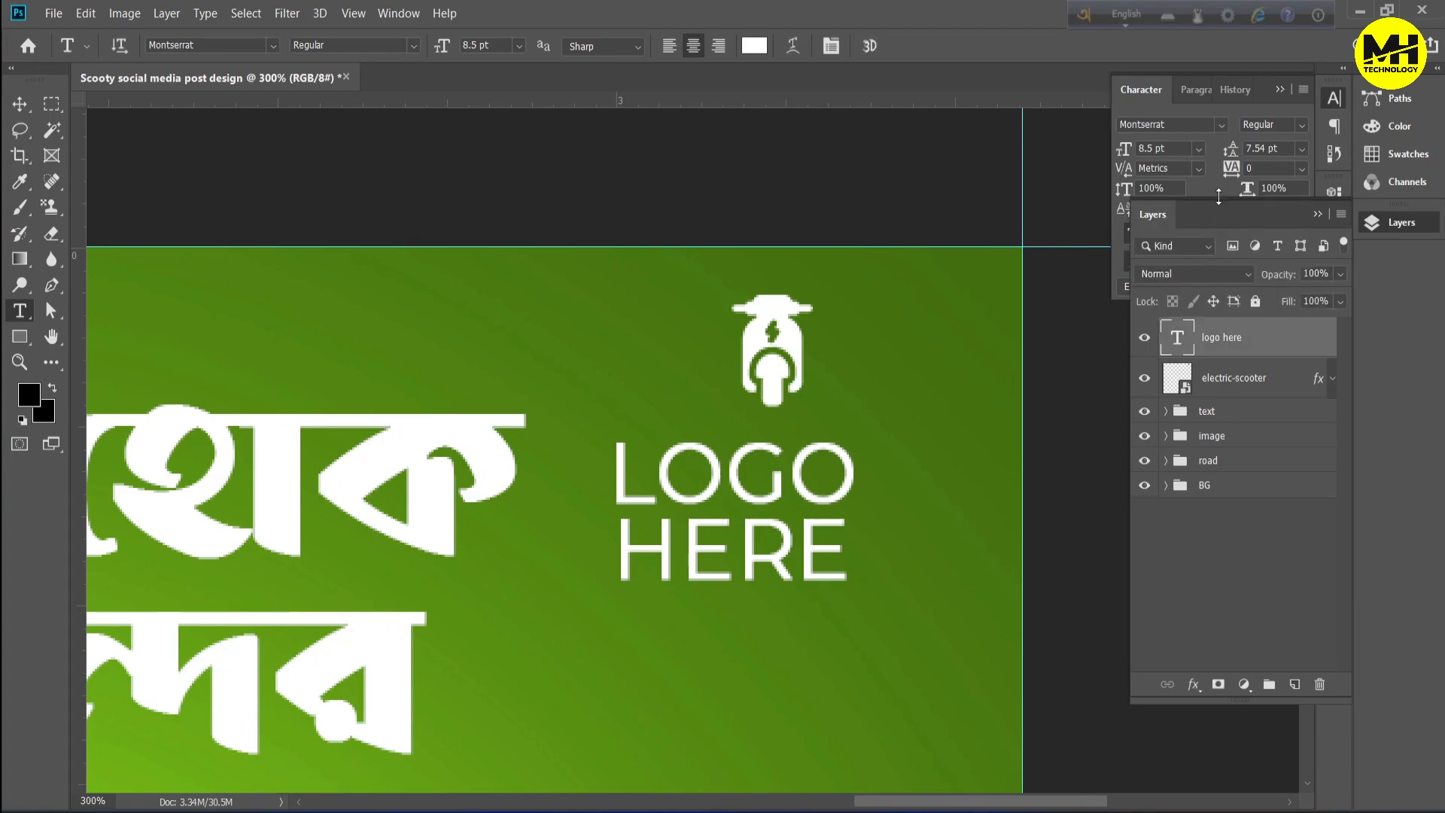
left_click(1215, 192)
left_click(1133, 239)
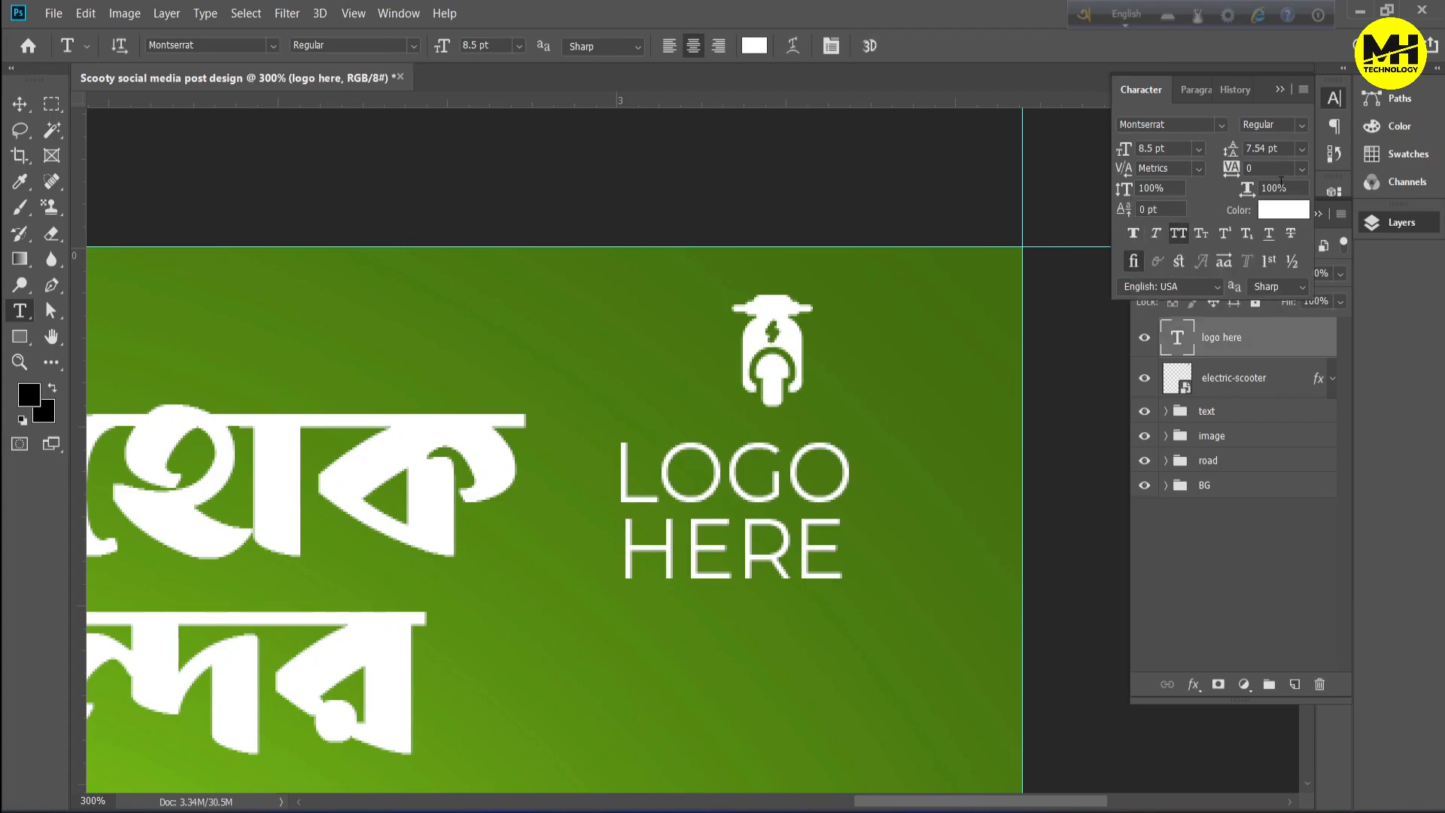
Set the "LOGO HERE" text's font style to Bold.
left_click(1307, 131)
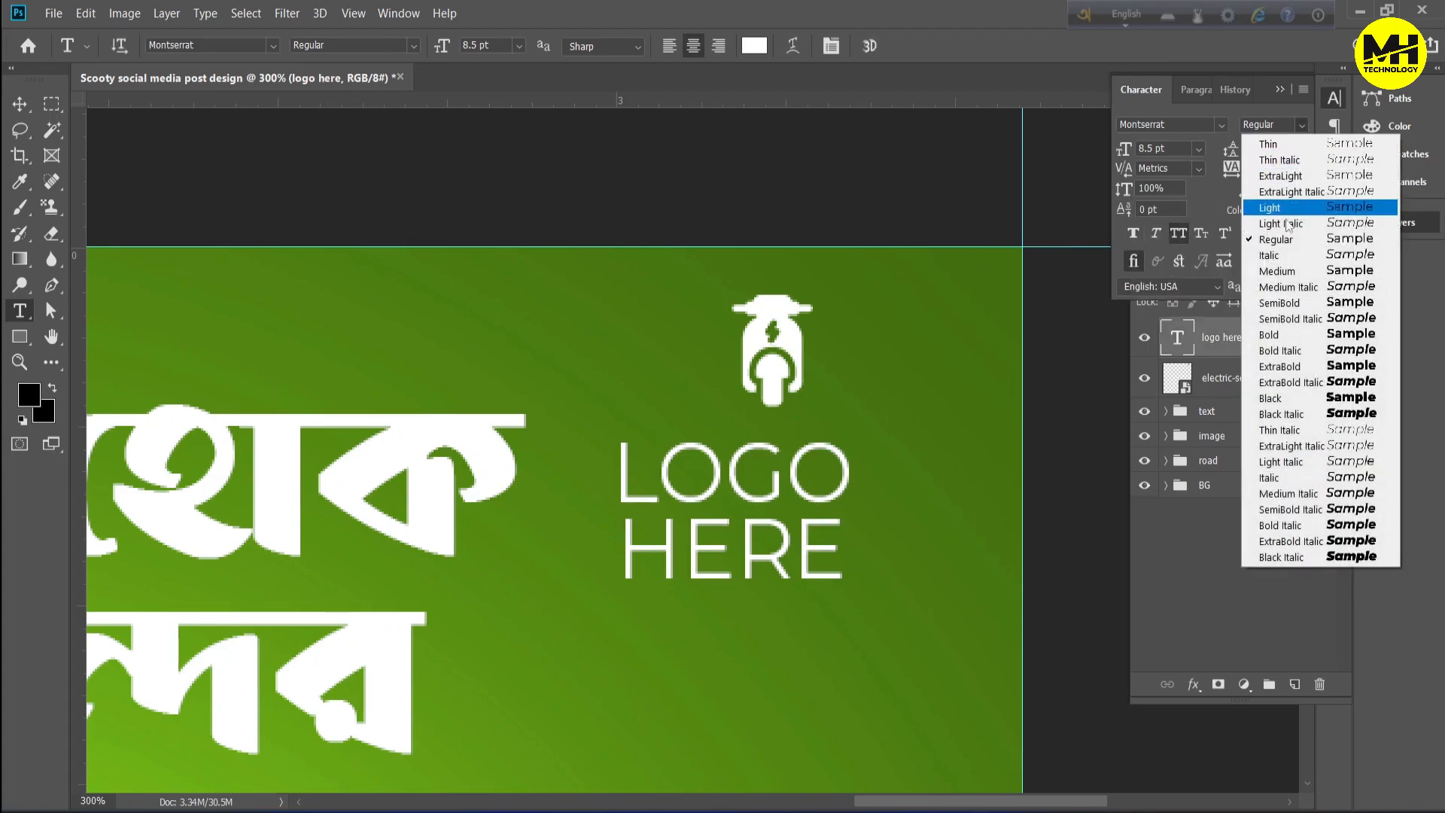
left_click(1280, 335)
left_click(1213, 539)
Scale the "LOGO HERE" text down to 5.59 pt and place it directly beside the scooter icon, on its right.
left_click(1221, 339)
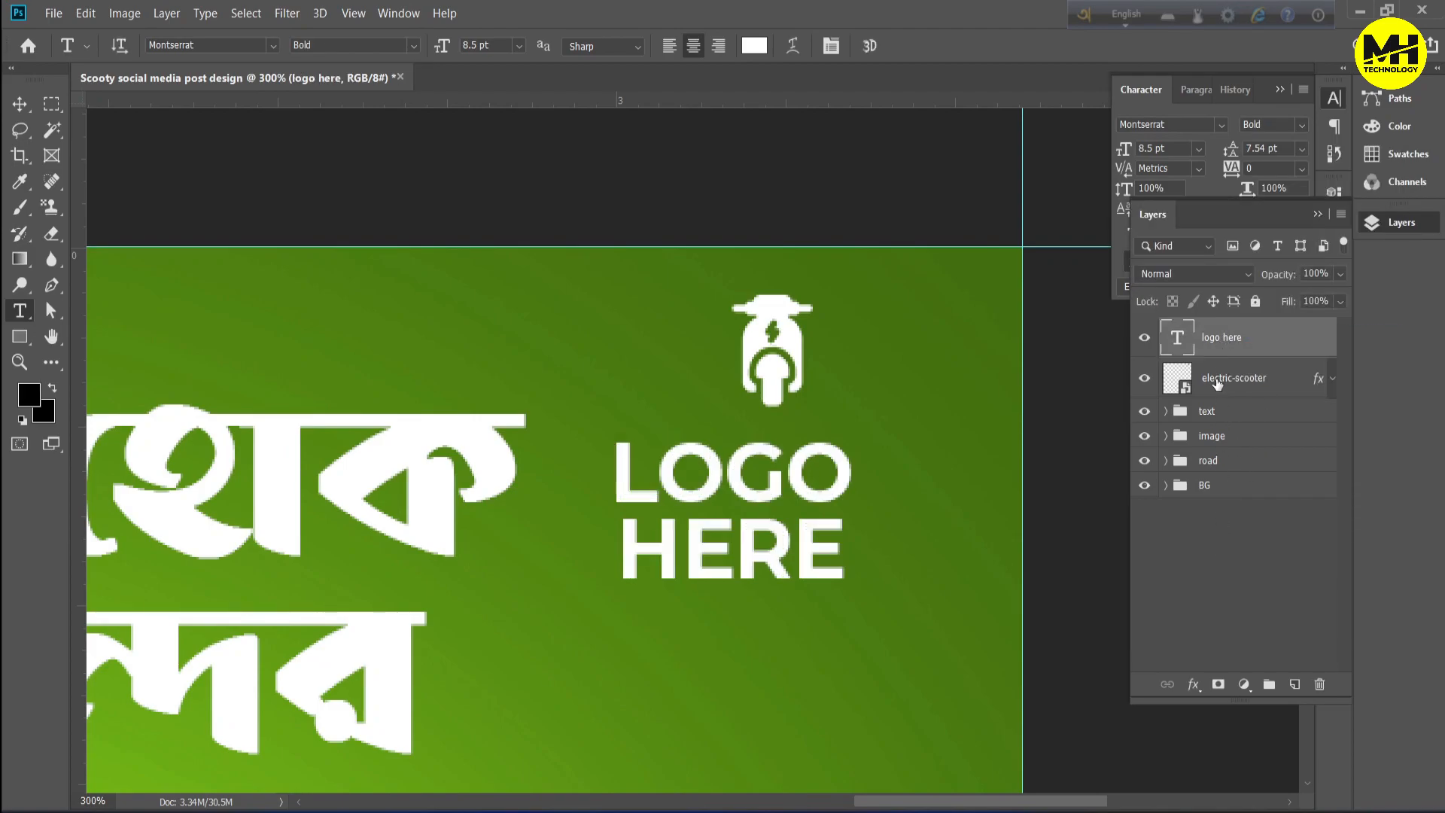
key("ctrl+t")
left_click_drag(853, 598, 915, 378)
left_click(1162, 501)
Group the logo text and electric-scooter layers and name the group "Logo".
left_click(1247, 381)
left_click(1252, 345)
left_click(1256, 377, "ctrl")
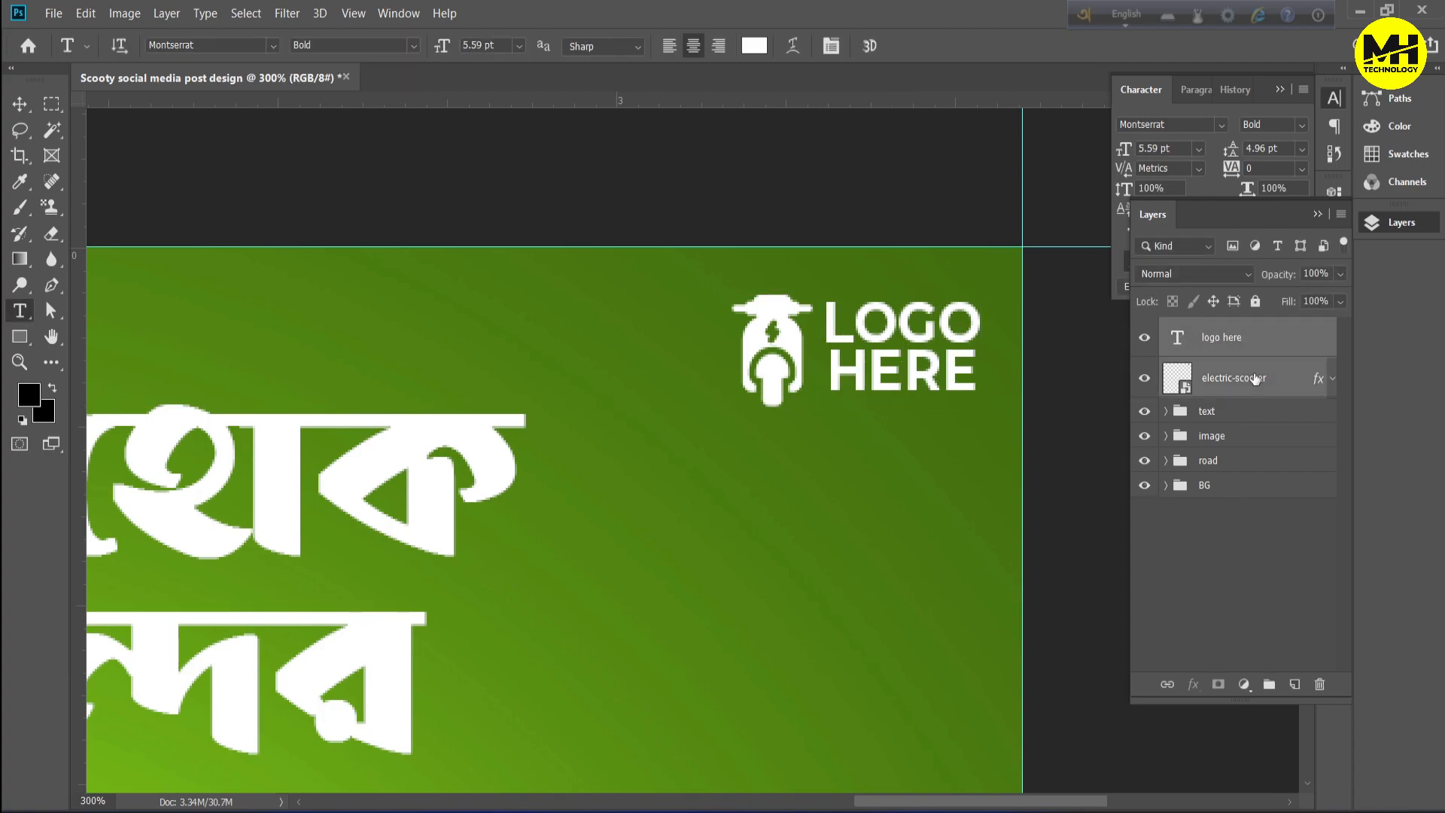
key("ctrl+g")
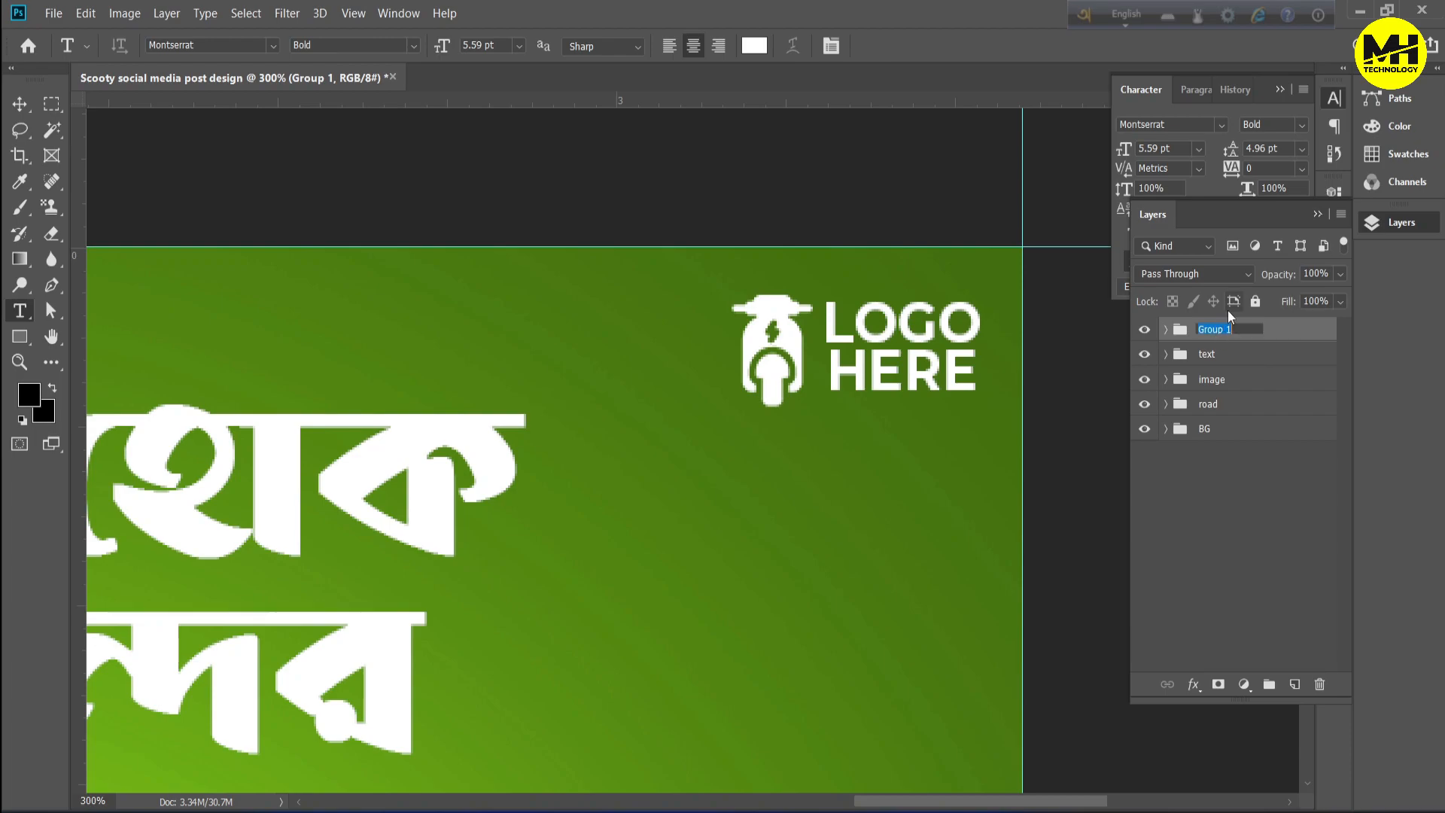
type("O")
key("Return")
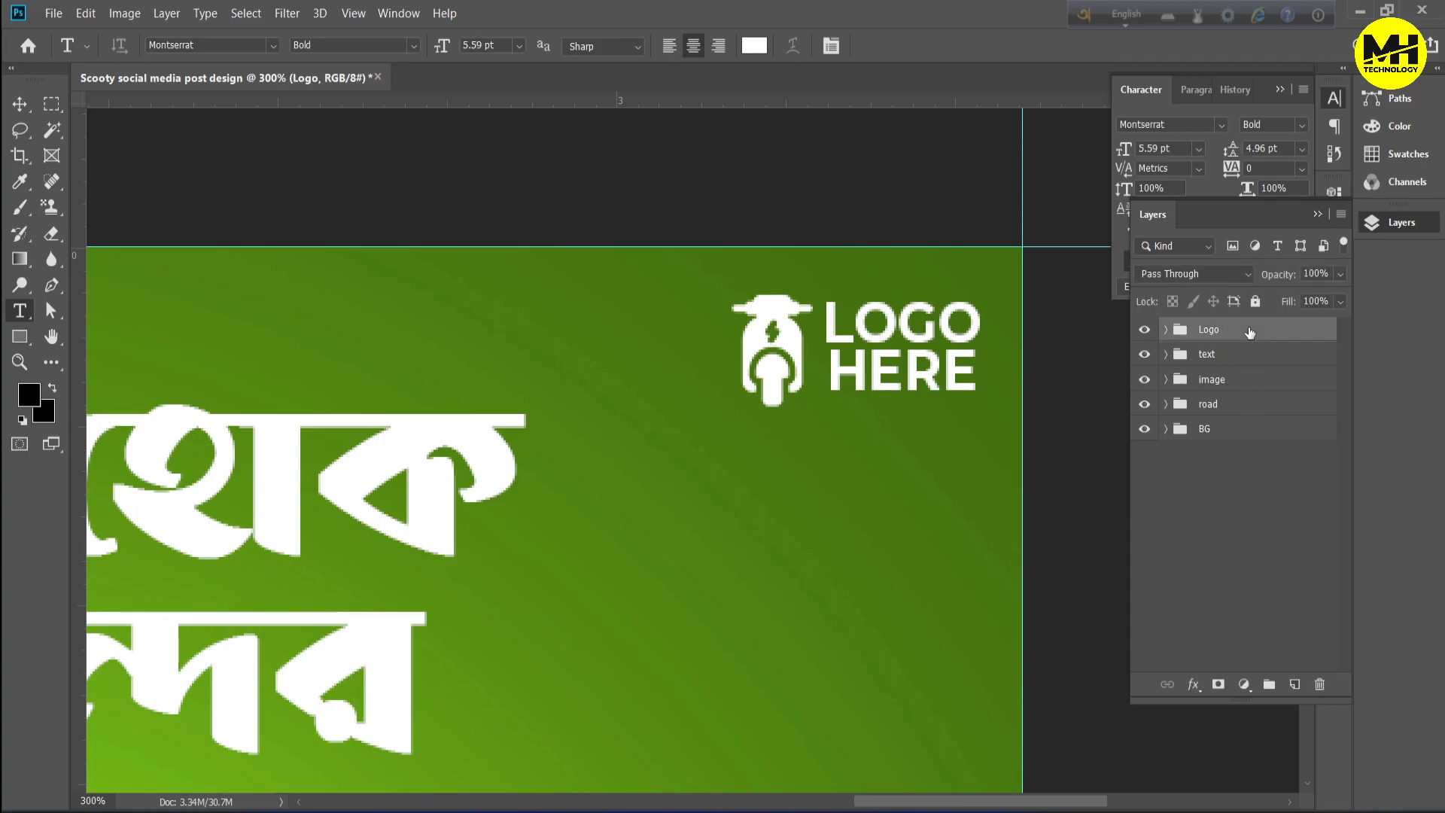
Nudge the Logo group slightly left and down, away from the canvas corner.
key("ctrl+minus")
key("ctrl+minus")
key("ctrl+minus")
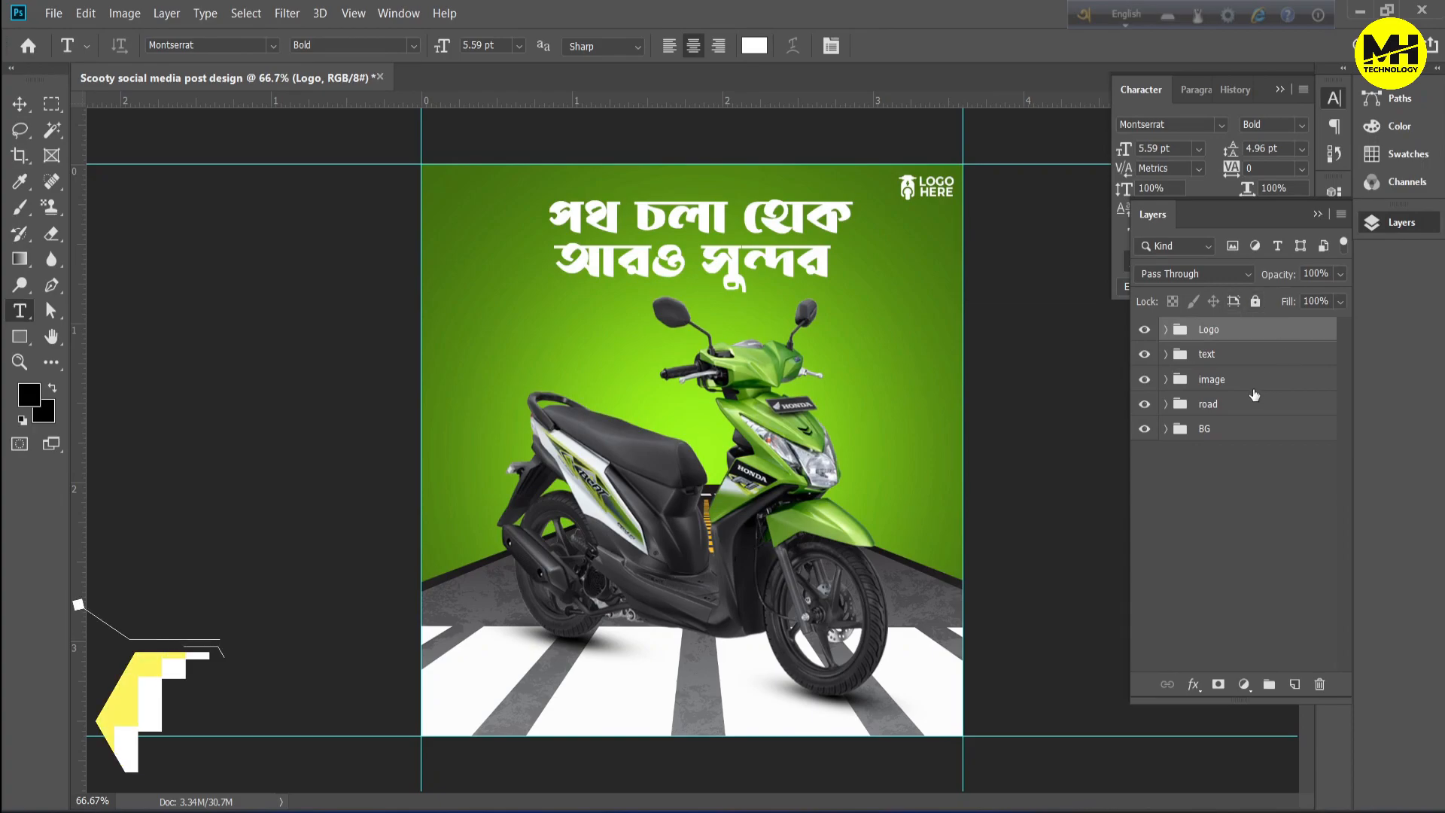
key("ctrl+t")
key("Left")
key("Down")
key("Down")
key("Left")
key("Left")
key("Return")
left_click(1238, 552)
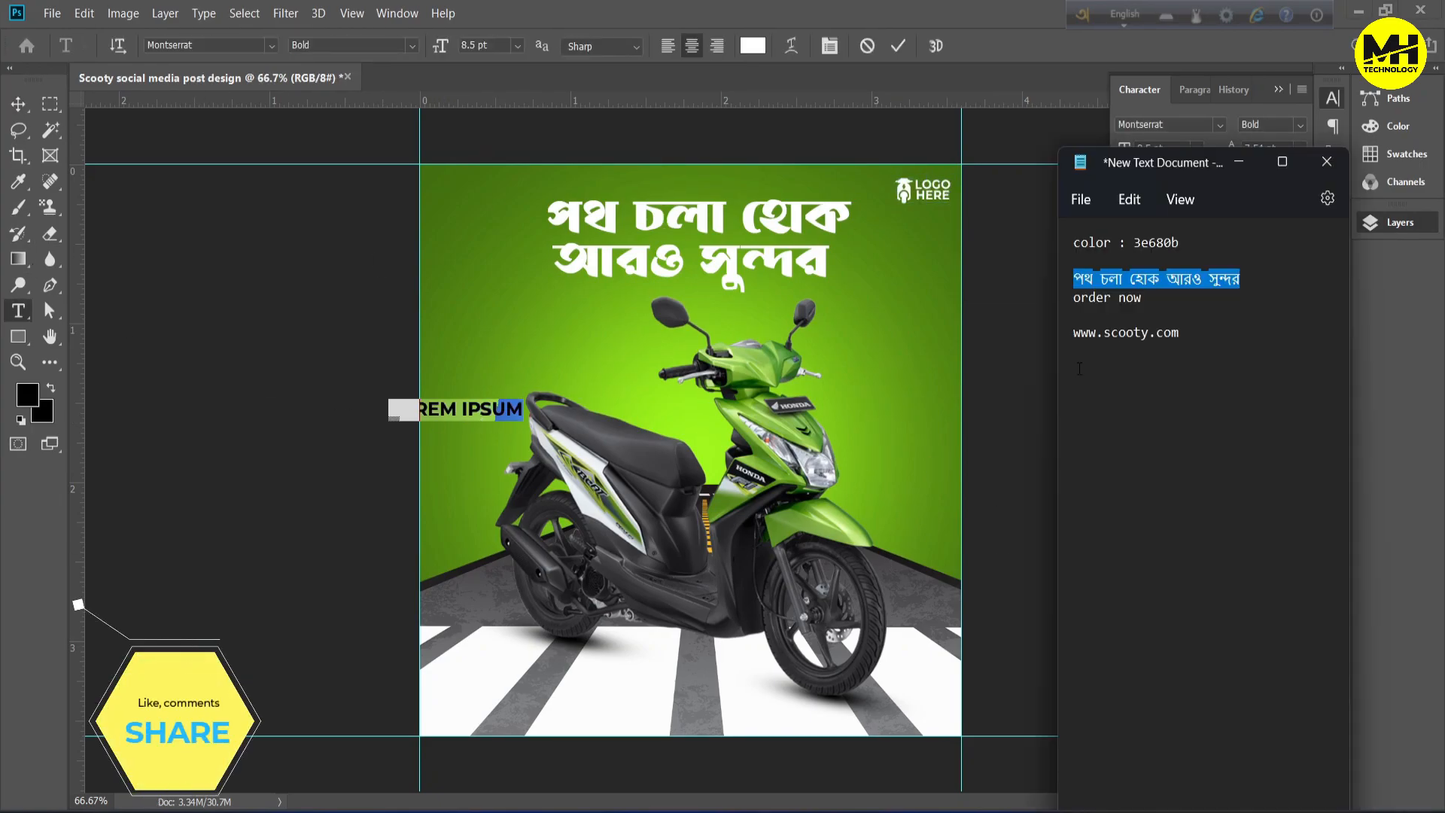
key("alt+Tab")
type("www.scooty.com")
left_click(1301, 169)
left_click(1272, 409)
left_click(1236, 342)
key("v")
left_click_drag(481, 408, 572, 714)
left_click(1282, 210)
left_click(947, 718)
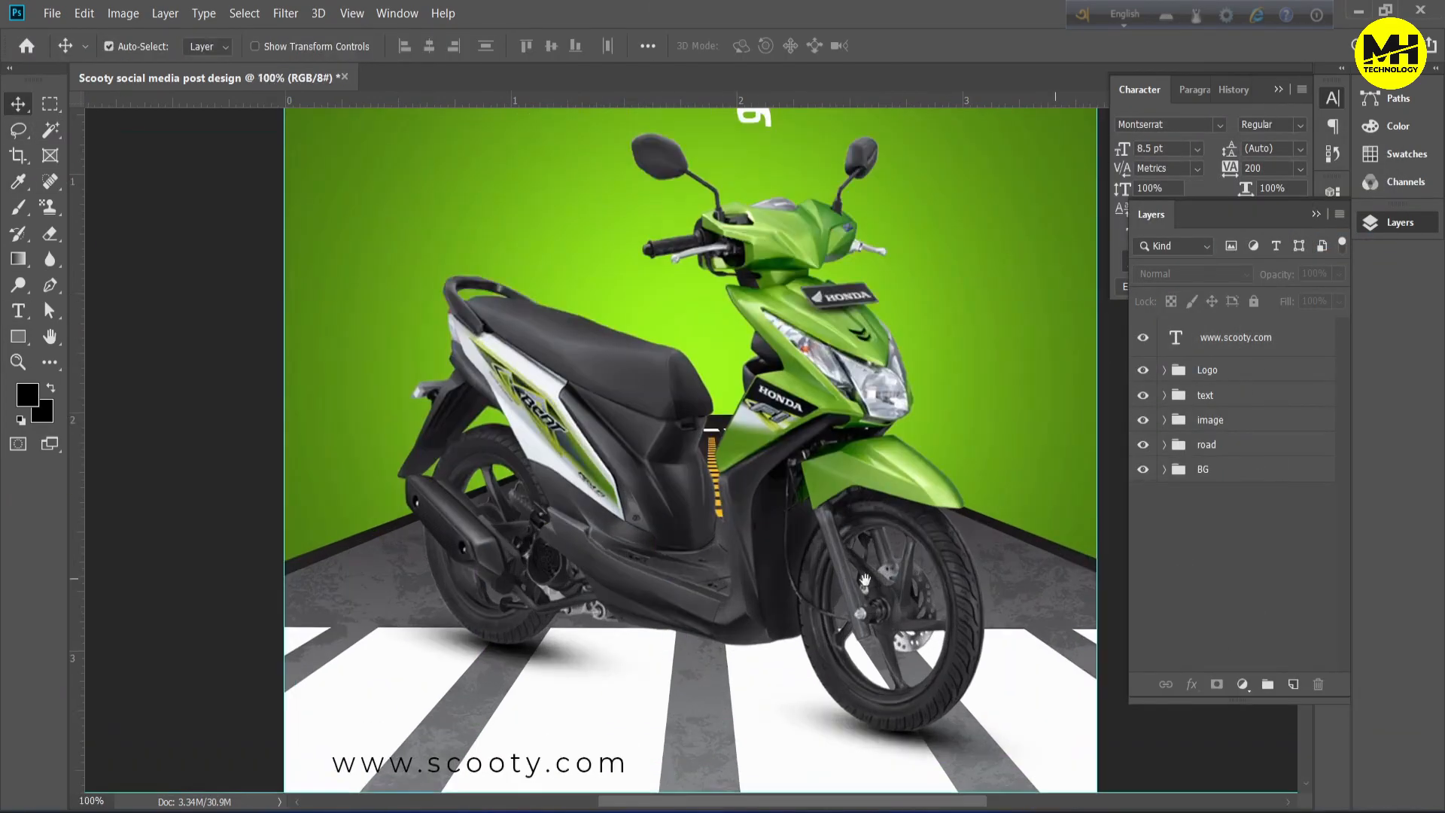
scroll(613, 591, "down", 3)
left_click_drag(454, 669, 1027, 677)
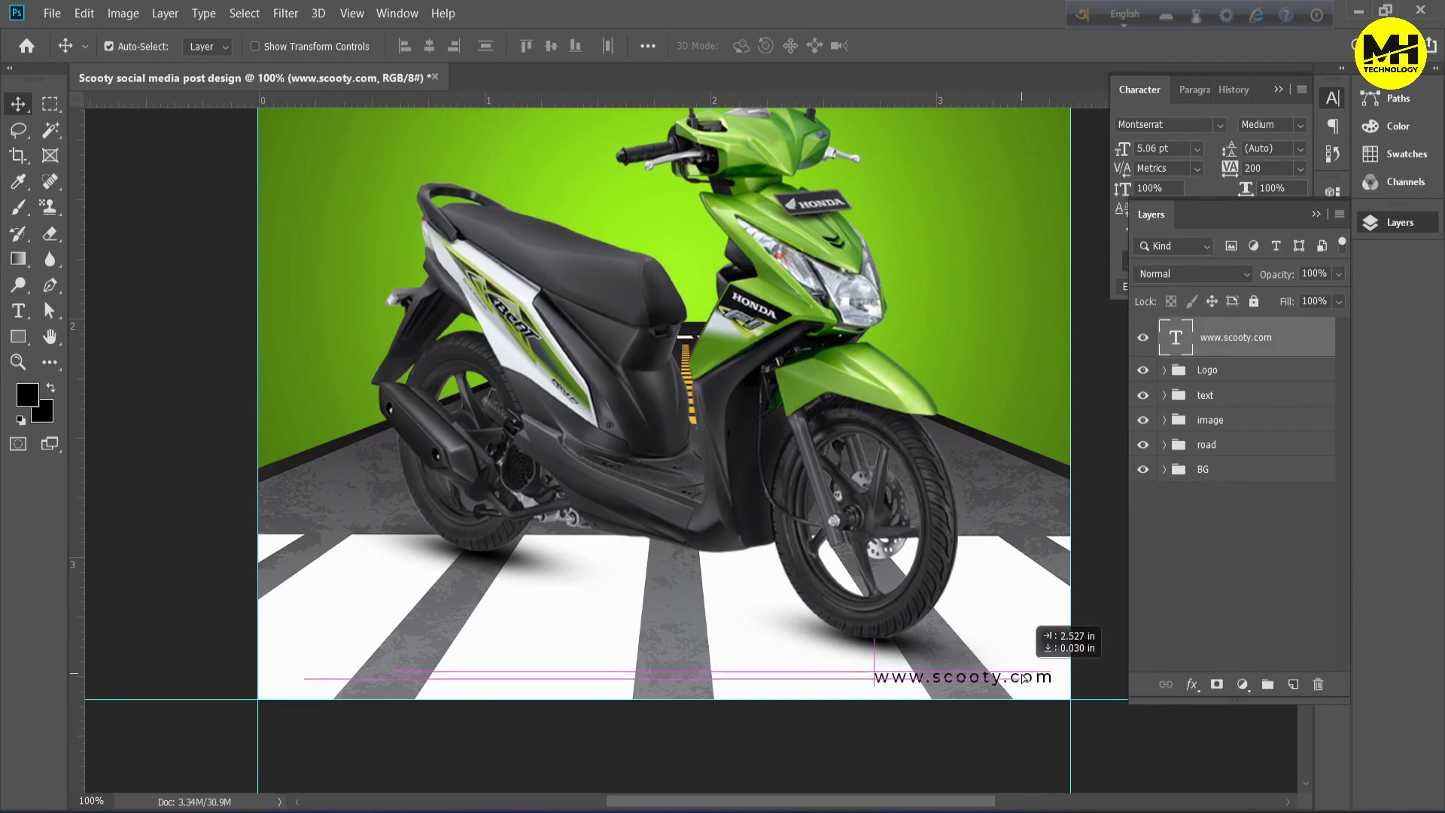
Place the world icon image in the document as a new layer.
key("ctrl+plus")
key("ctrl+plus")
key("ctrl+plus")
key("ctrl+plus")
left_click(52, 13)
left_click(128, 368)
double_click(620, 556)
key("ctrl+minus")
key("ctrl+minus")
key("ctrl+minus")
key("ctrl+minus")
left_click_drag(577, 407, 807, 649)
key("ctrl+minus")
key("ctrl+minus")
left_click_drag(903, 710, 773, 575)
key("ctrl+plus")
key("ctrl+plus")
key("ctrl+plus")
key("ctrl+plus")
left_click_drag(1054, 753, 640, 113)
left_click_drag(721, 411, 632, 552)
left_click_drag(530, 633, 658, 557)
key("Return")
left_click(1227, 343)
left_click(1236, 378, "shift")
left_click(551, 46)
left_click(1214, 591)
key("ctrl+minus")
key("ctrl+minus")
left_click(1236, 378)
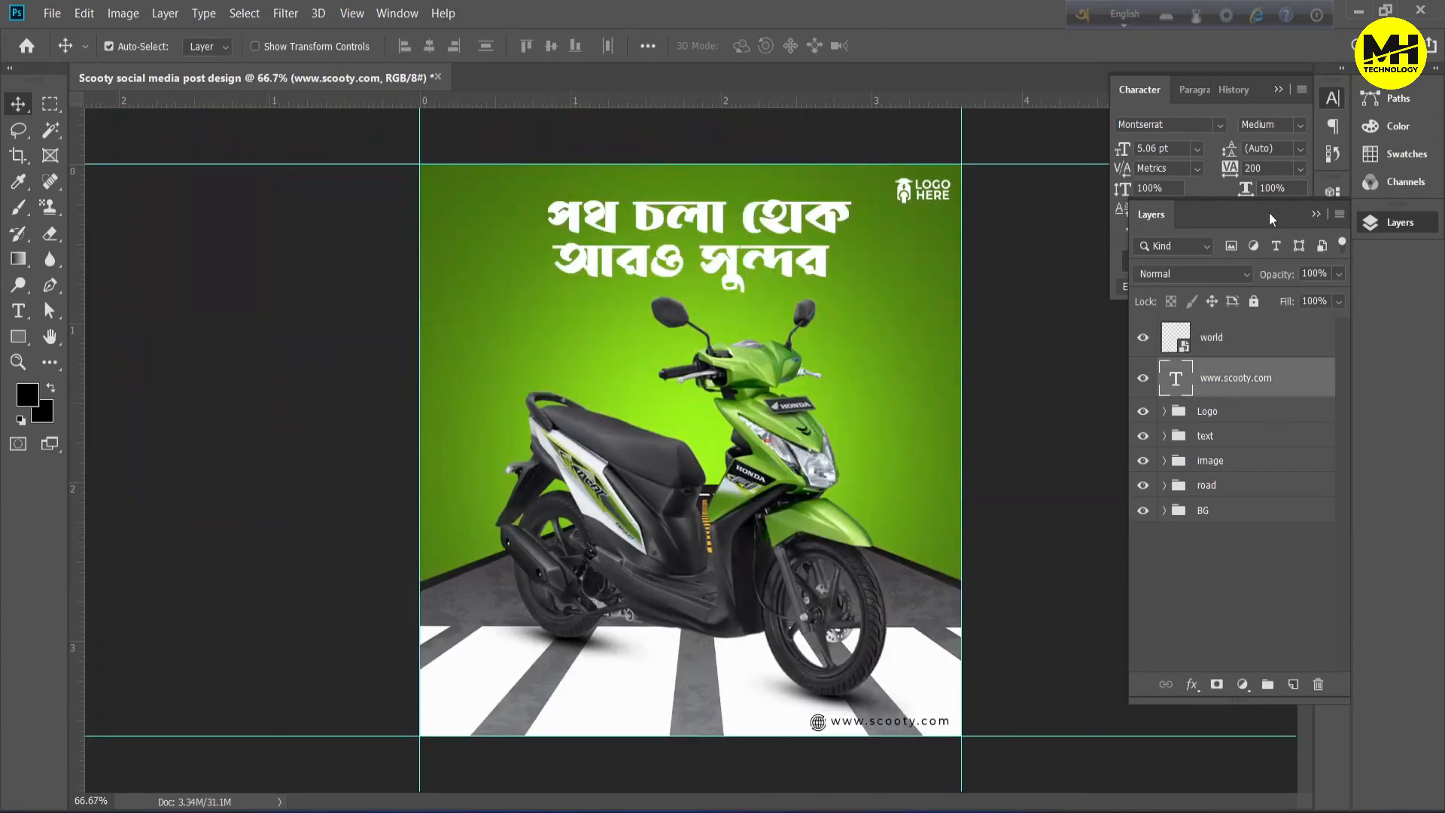
left_click(1140, 90)
left_click(1282, 210)
left_click(423, 167)
left_click(953, 172)
left_click(918, 723)
key("Return")
left_click(1081, 647)
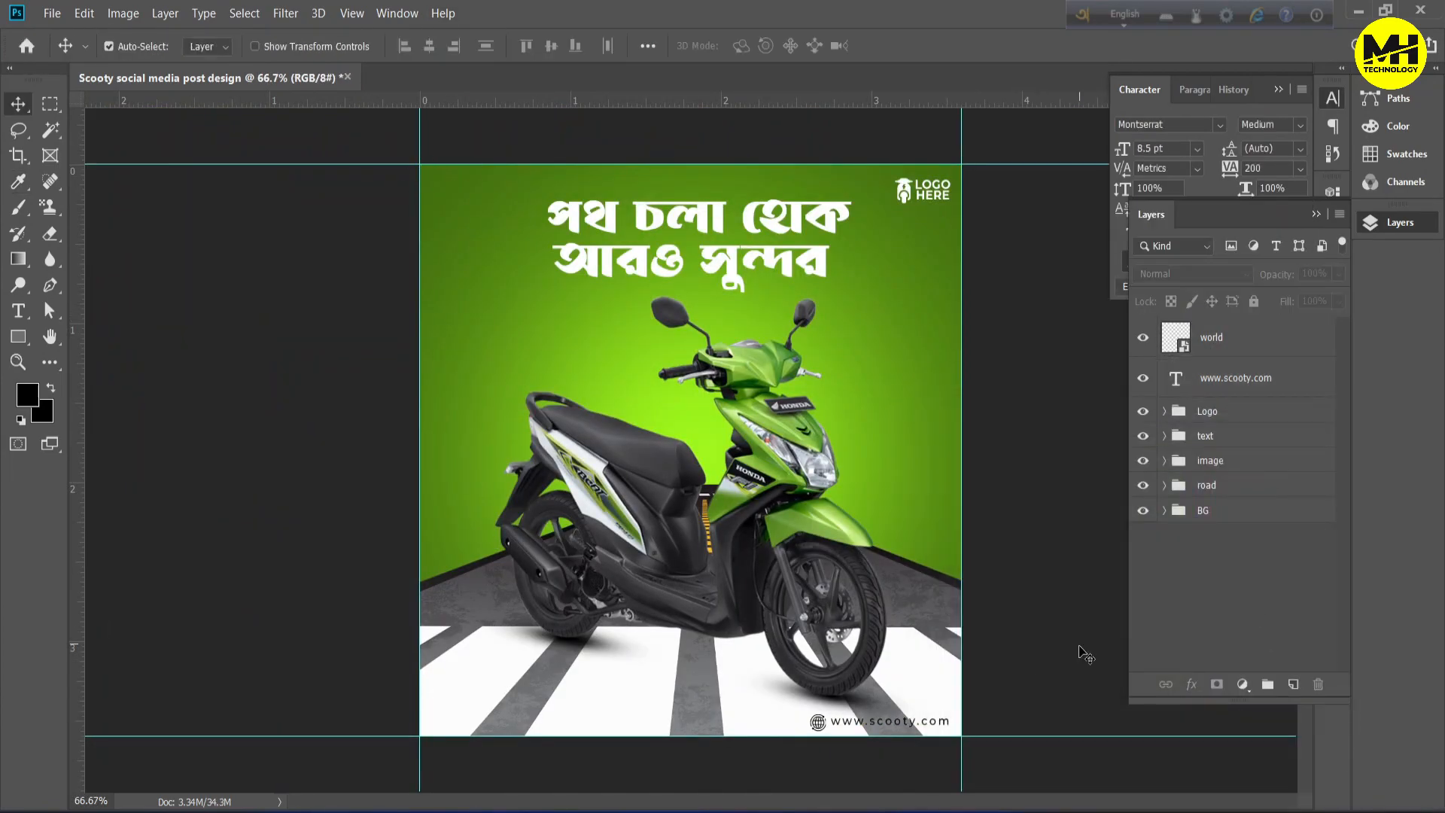
left_click(1236, 378)
left_click(1220, 337, "shift")
key("ctrl+g")
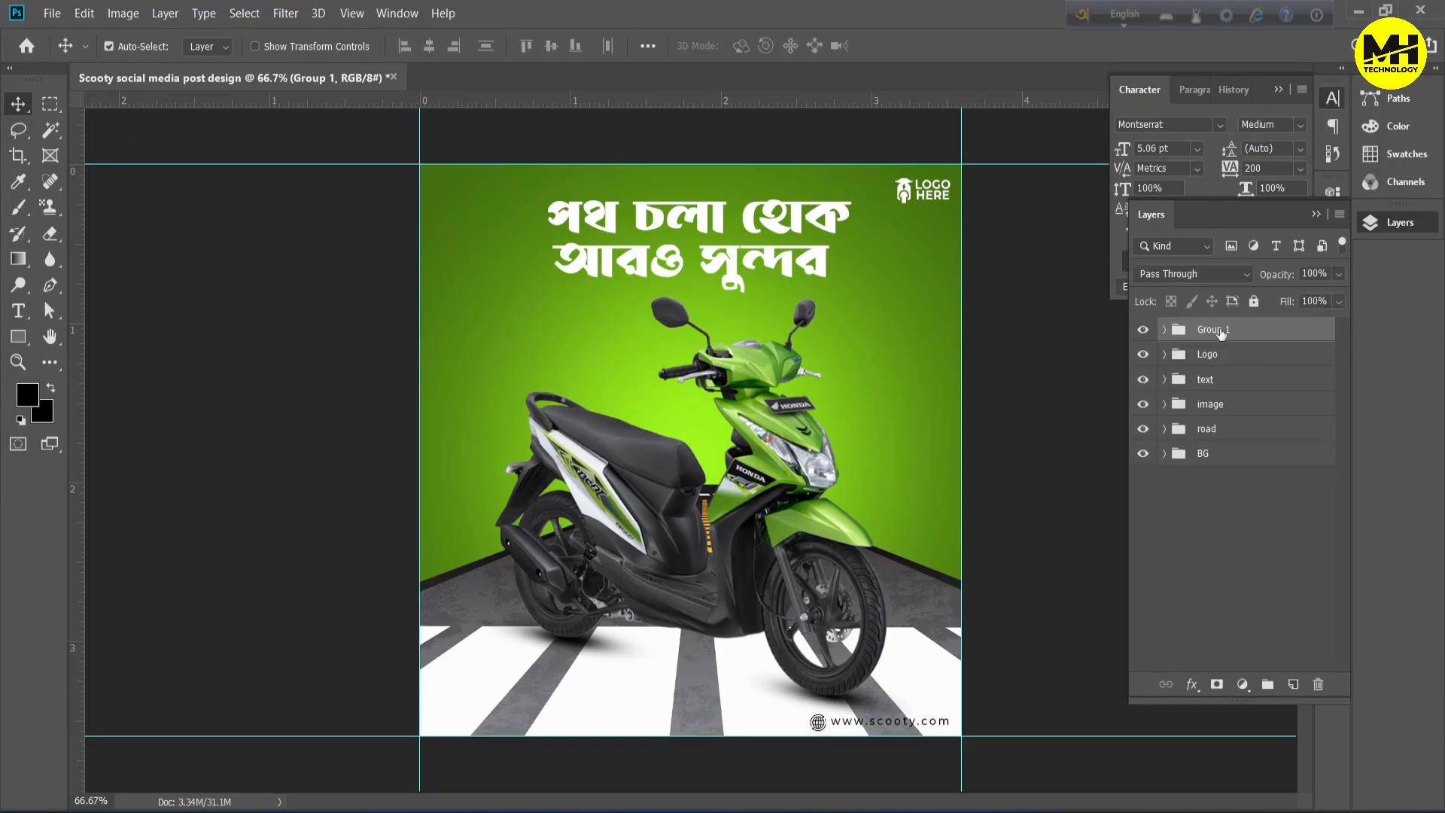
double_click(1214, 329)
type("web")
left_click(1219, 542)
Move the web group up to the canvas's right side below the logo and resize it.
left_click(1214, 330)
key("ctrl+t")
left_click_drag(919, 723, 919, 336)
scroll(909, 347, "up", 2)
left_click_drag(613, 338, 666, 332)
left_click_drag(902, 311, 896, 324)
key("Return")
key("ctrl+minus")
key("ctrl+t")
left_click_drag(827, 394, 831, 400)
key("Return")
Move the web group back down and center it near the canvas's bottom edge.
left_click(1272, 574)
key("ctrl+minus")
left_click(894, 347)
key("ctrl+t")
left_click_drag(897, 352, 820, 732)
left_click_drag(789, 722, 770, 728)
key("Return")
Try the Bold font style on the web group's URL text and set it back to Medium.
left_click(1164, 330)
left_click(1245, 403)
left_click(1300, 127)
left_click(1274, 336)
left_click(1300, 127)
left_click(1274, 274)
left_click(1252, 562)
left_click(1165, 329)
Copy "order now" from the notes document and add it as text below the logo, beside the scooter's mirror.
key("t")
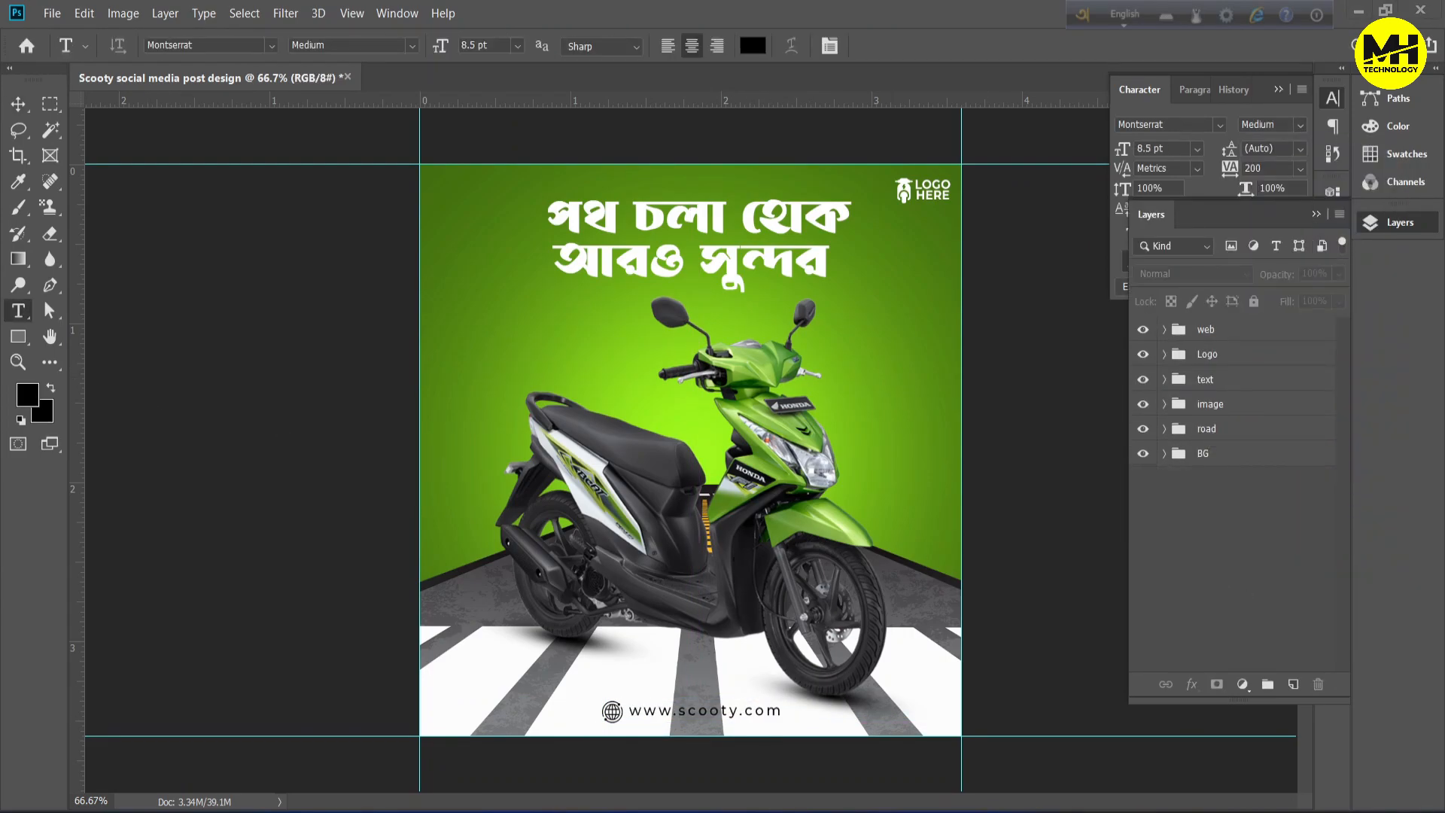
key("alt+Tab")
left_click_drag(1142, 299, 1084, 299)
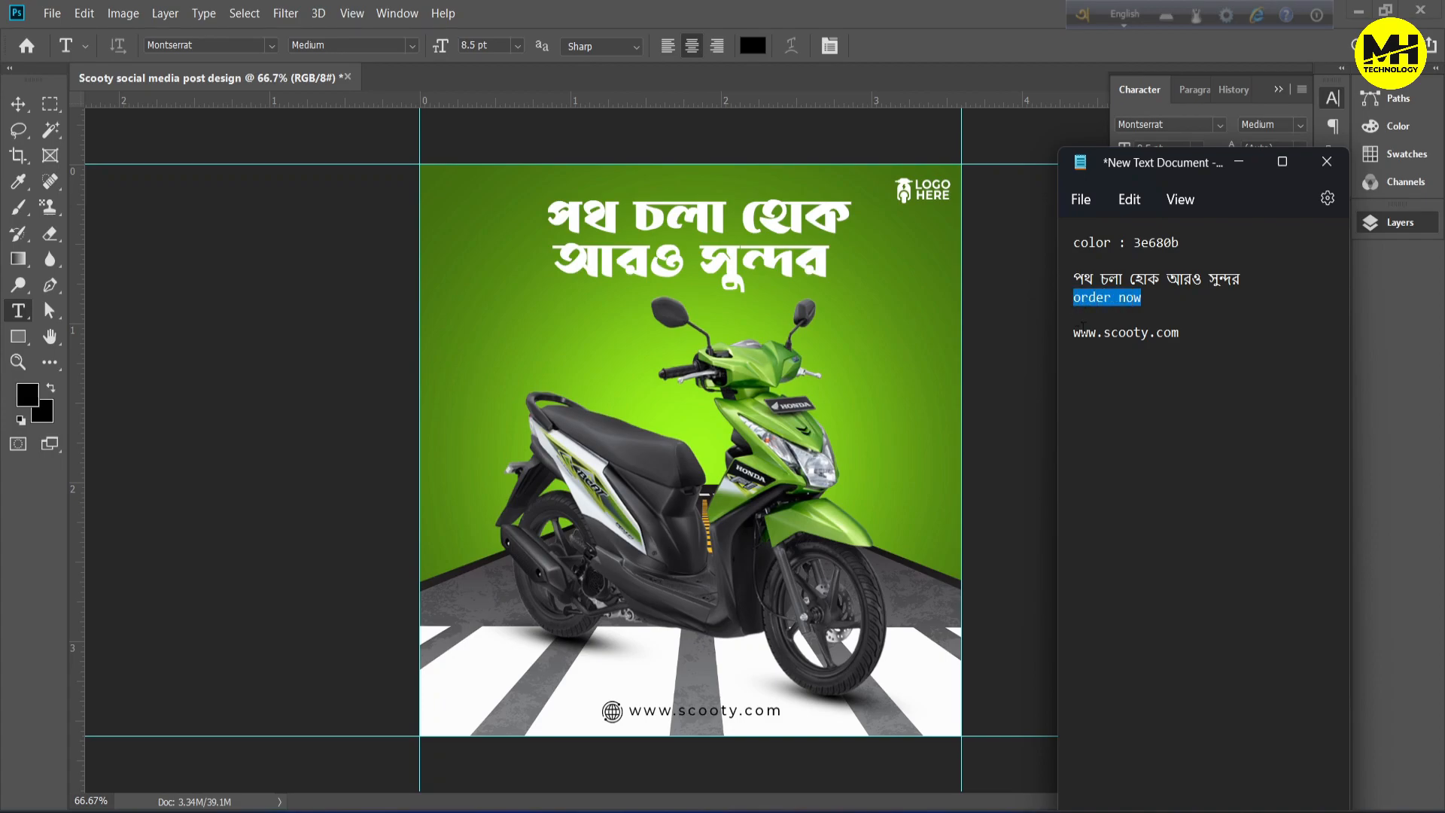
key("alt+Tab")
left_click(884, 356)
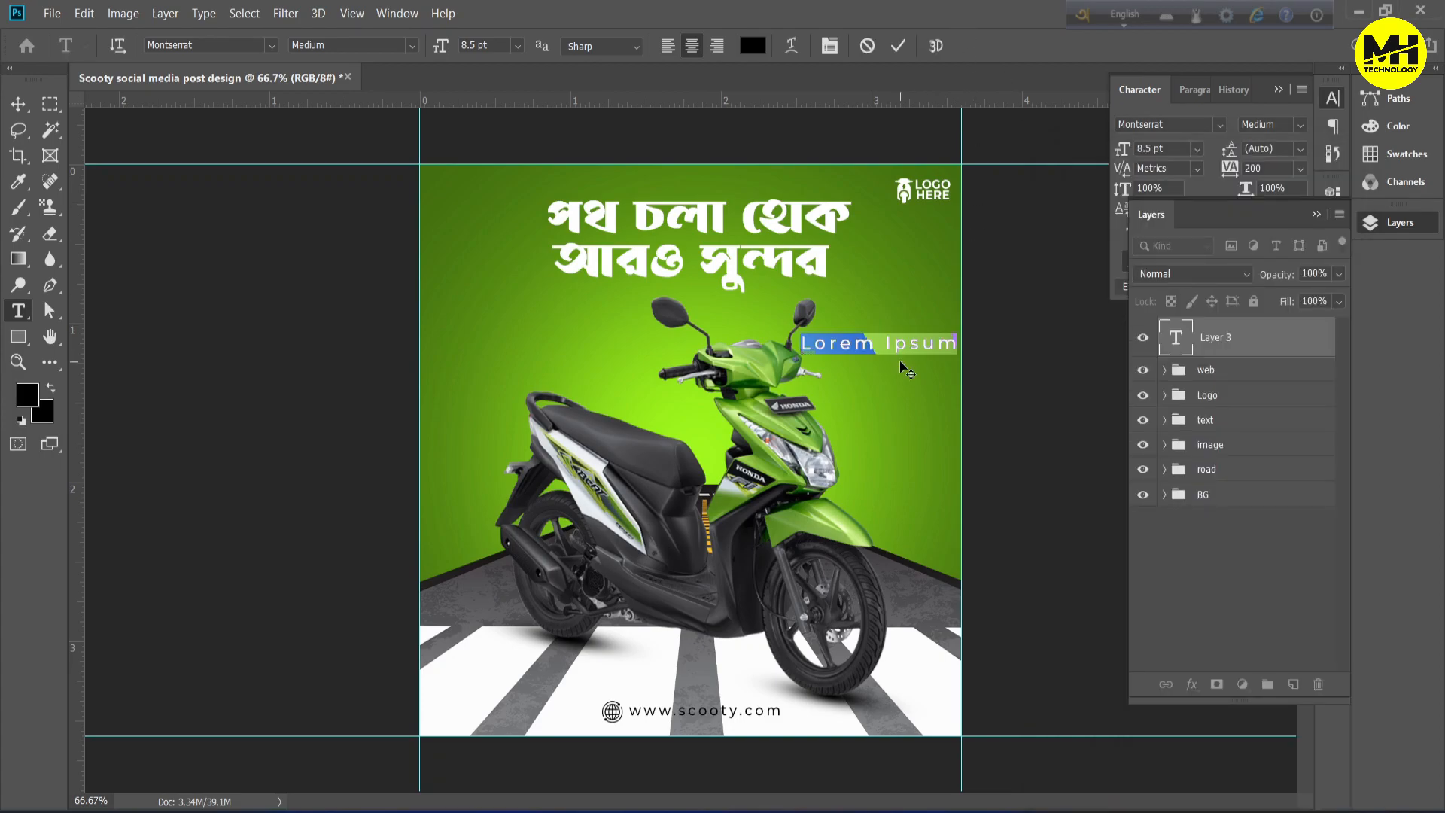
type("order now")
Set the "order now" text to tracking 0, the Black font style and All Caps.
key("ctrl+a")
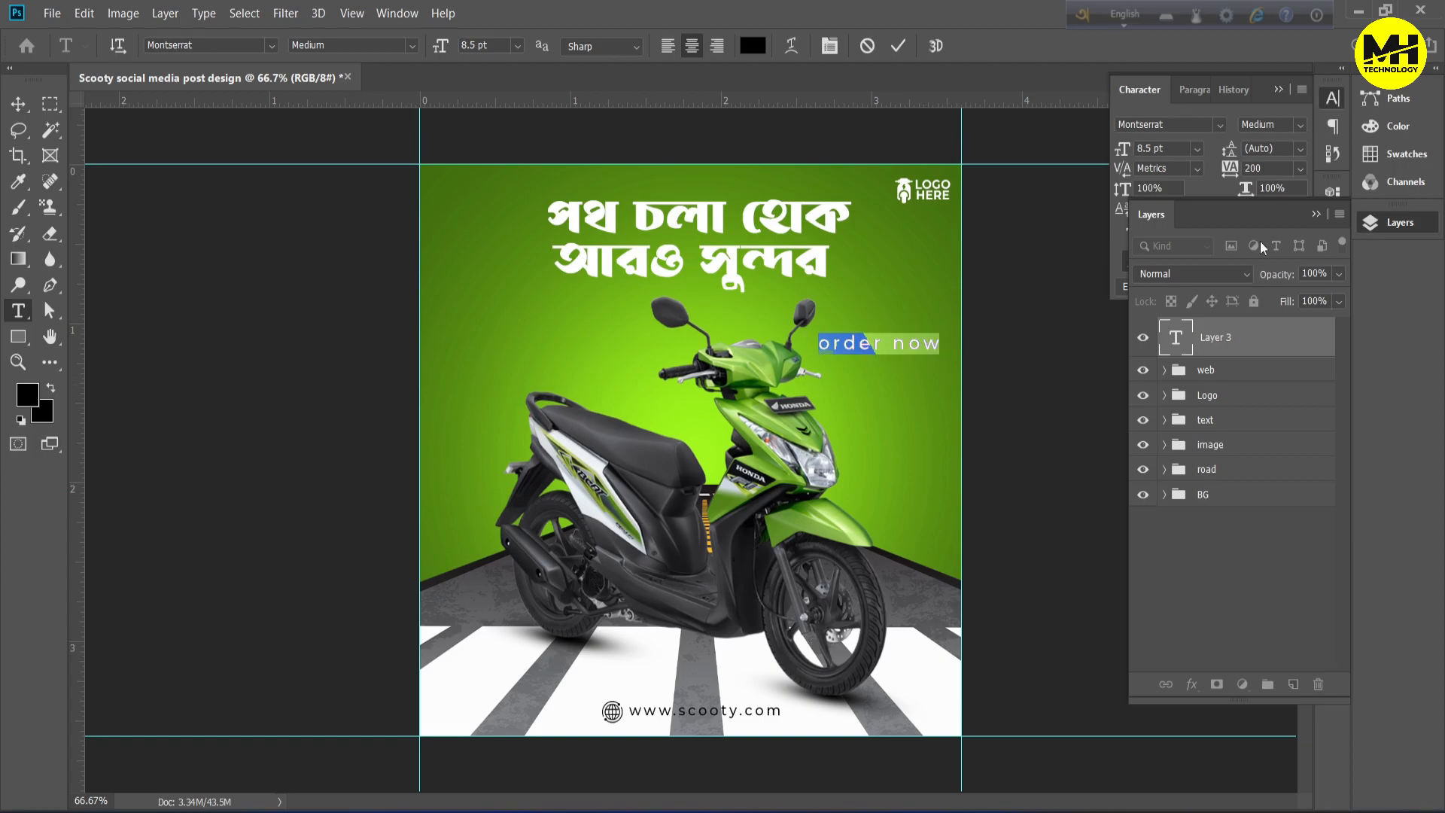
left_click(1300, 168)
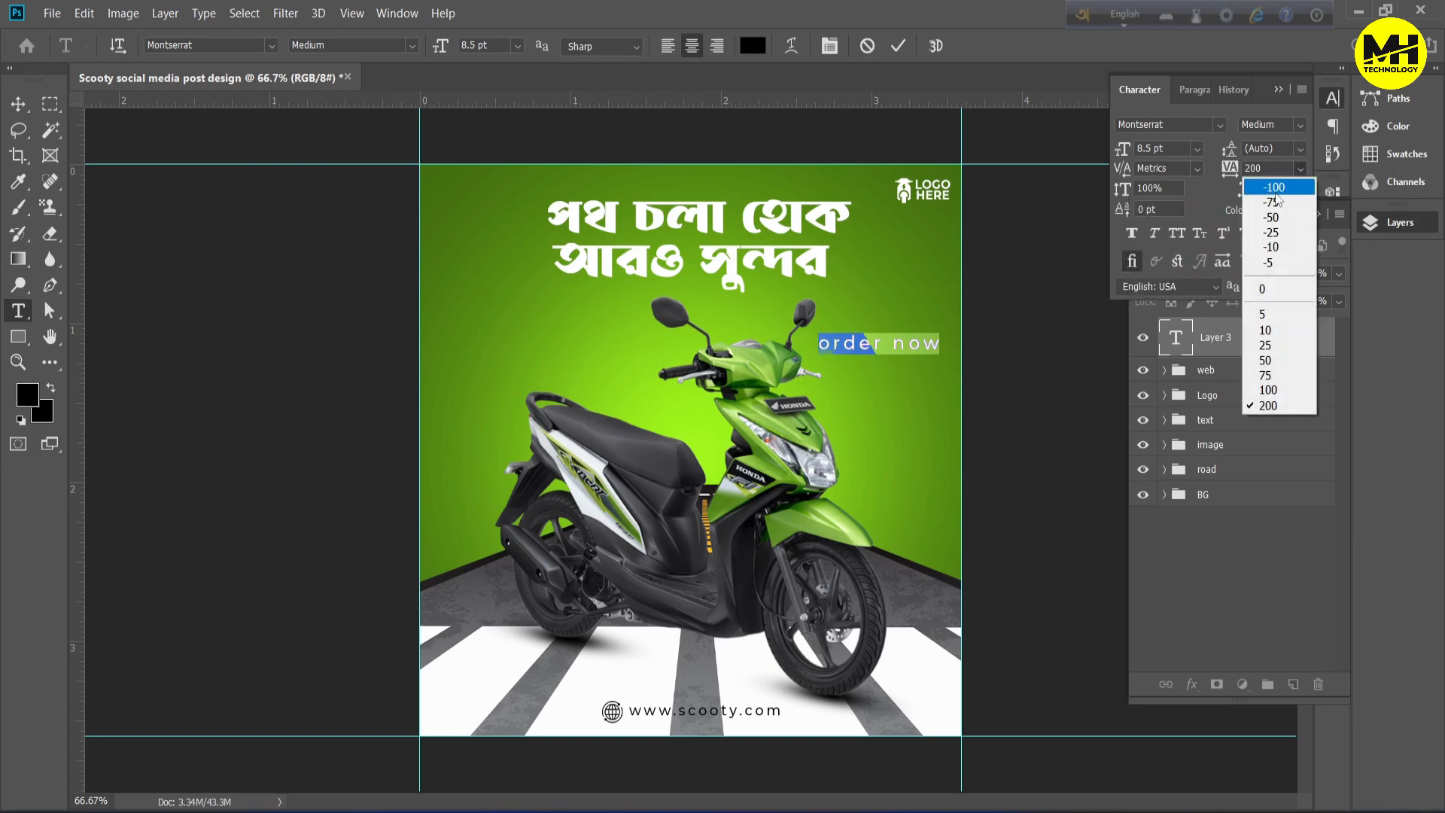
left_click(1255, 290)
left_click(1279, 124)
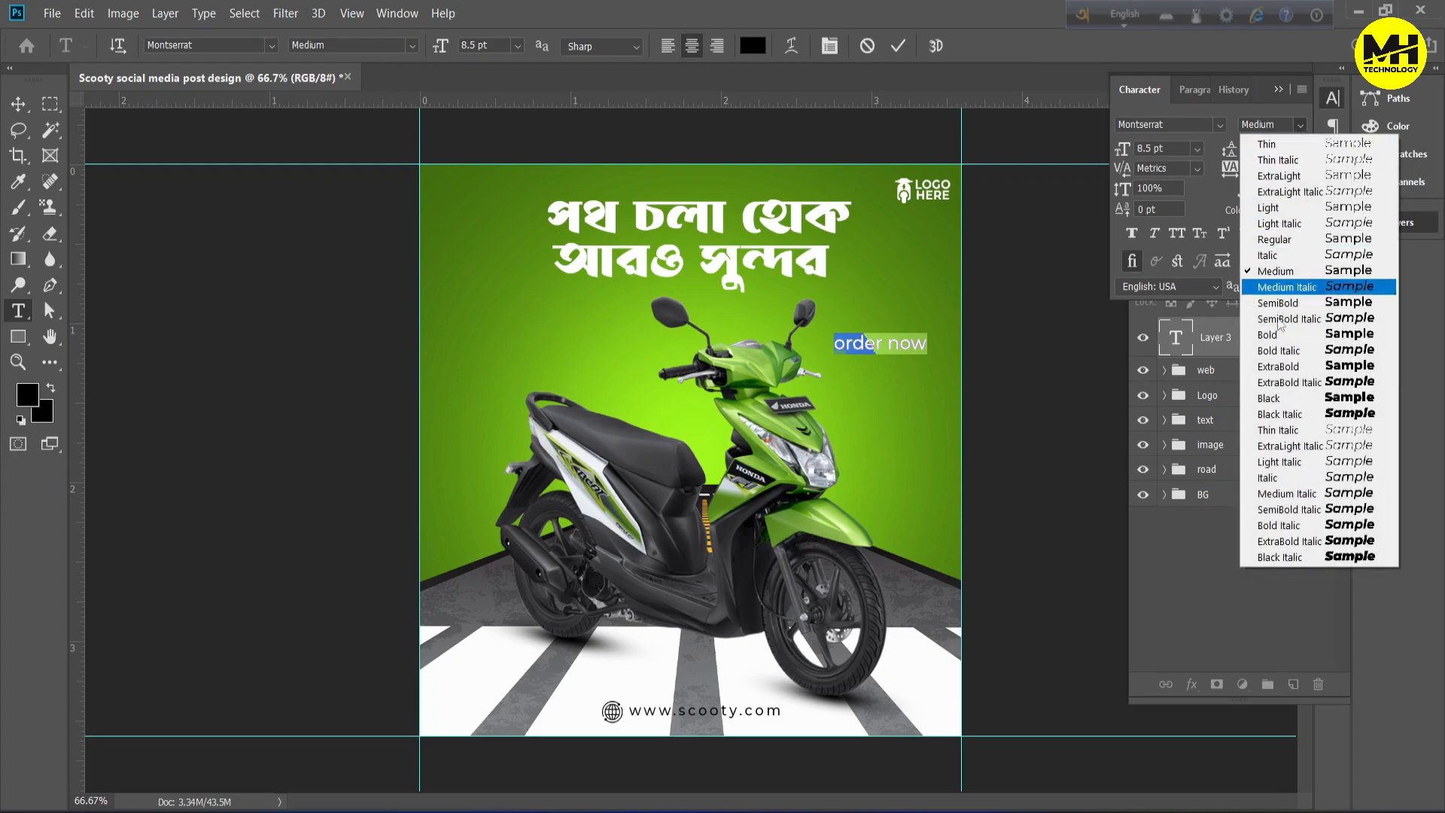
left_click(1273, 397)
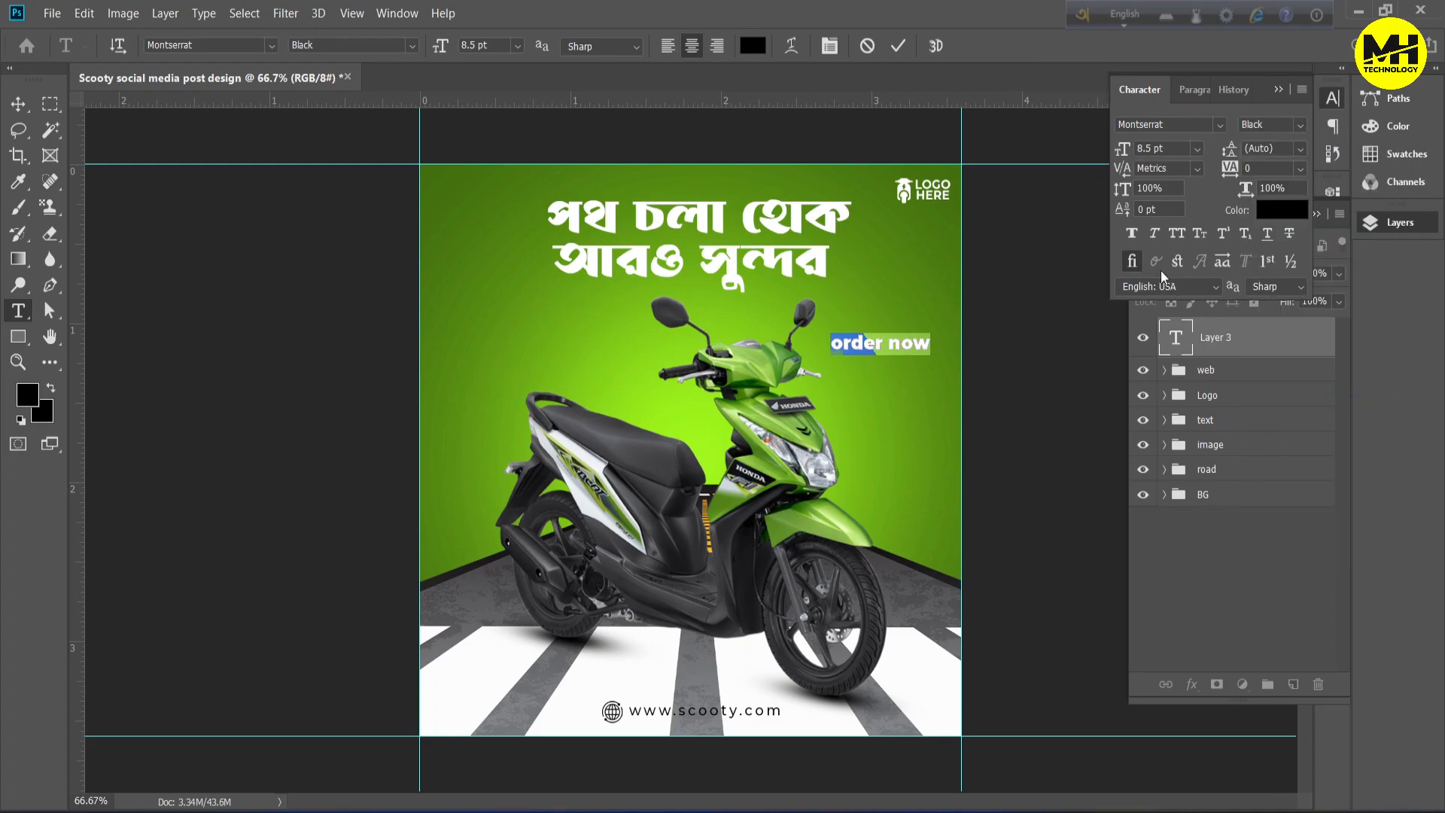
left_click(1179, 234)
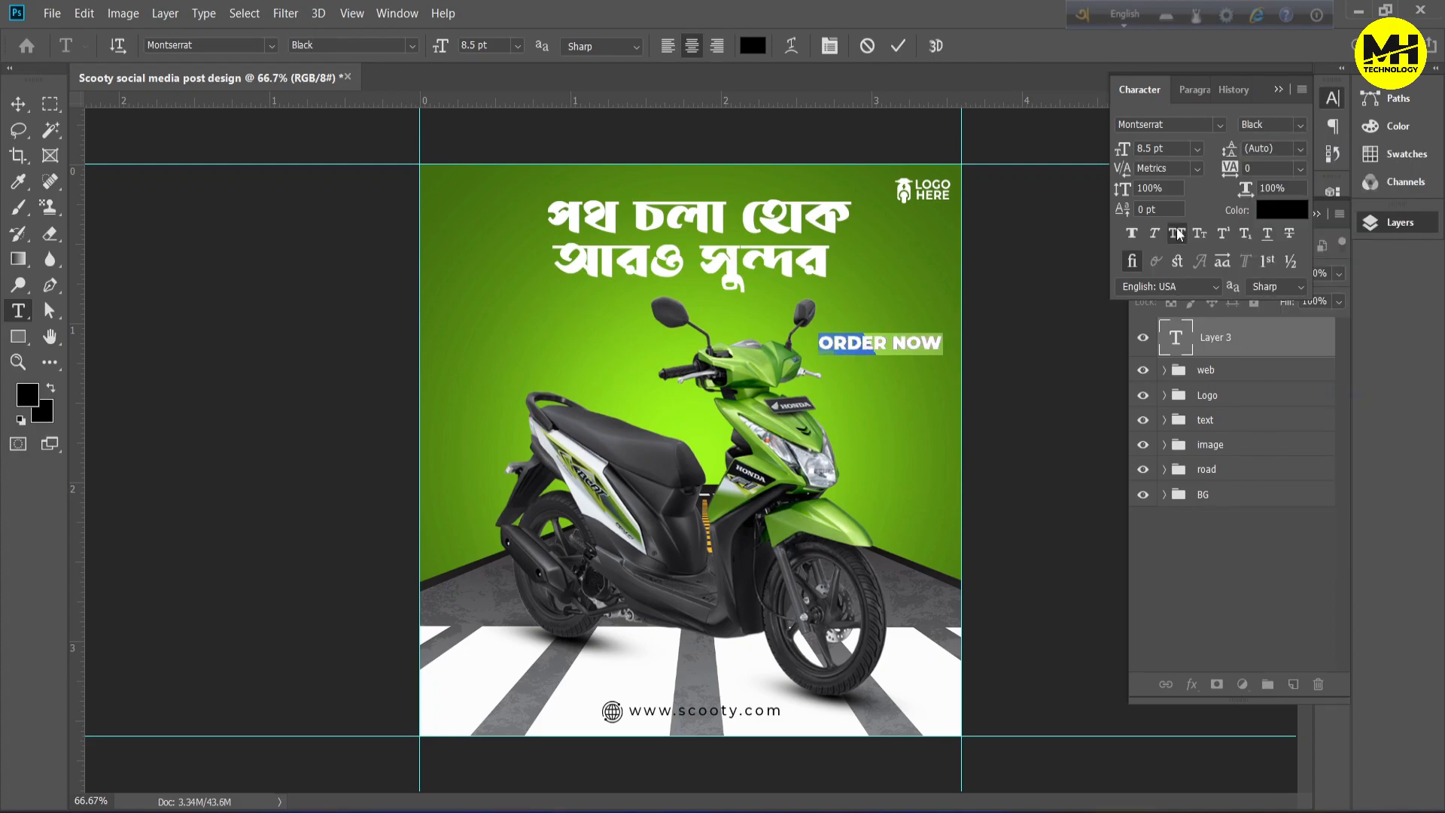
Change the "ORDER NOW" text's font style to SemiBold and color it white (#ffffff).
left_click(1296, 130)
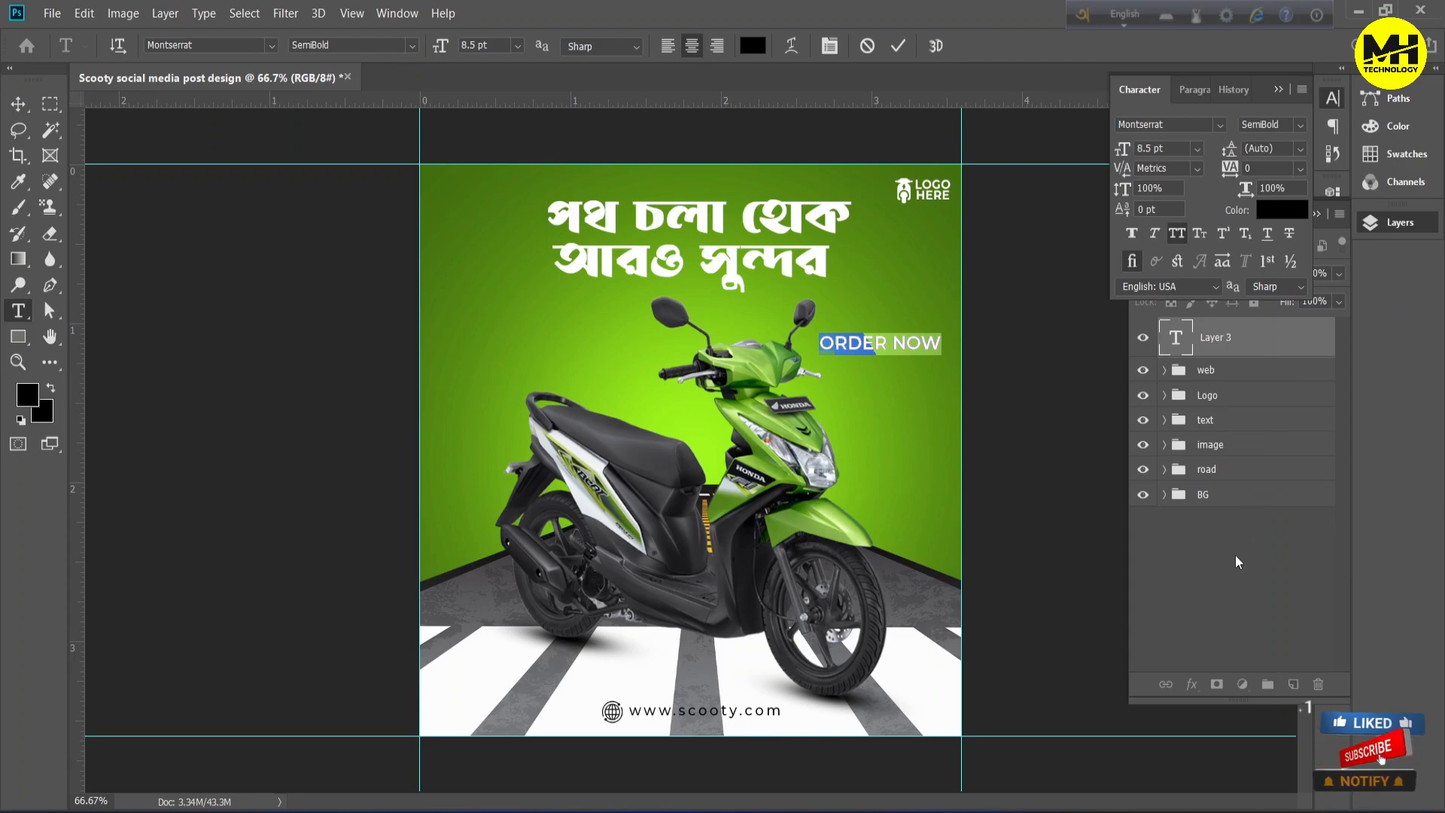
left_click(1256, 343)
left_click(1257, 344)
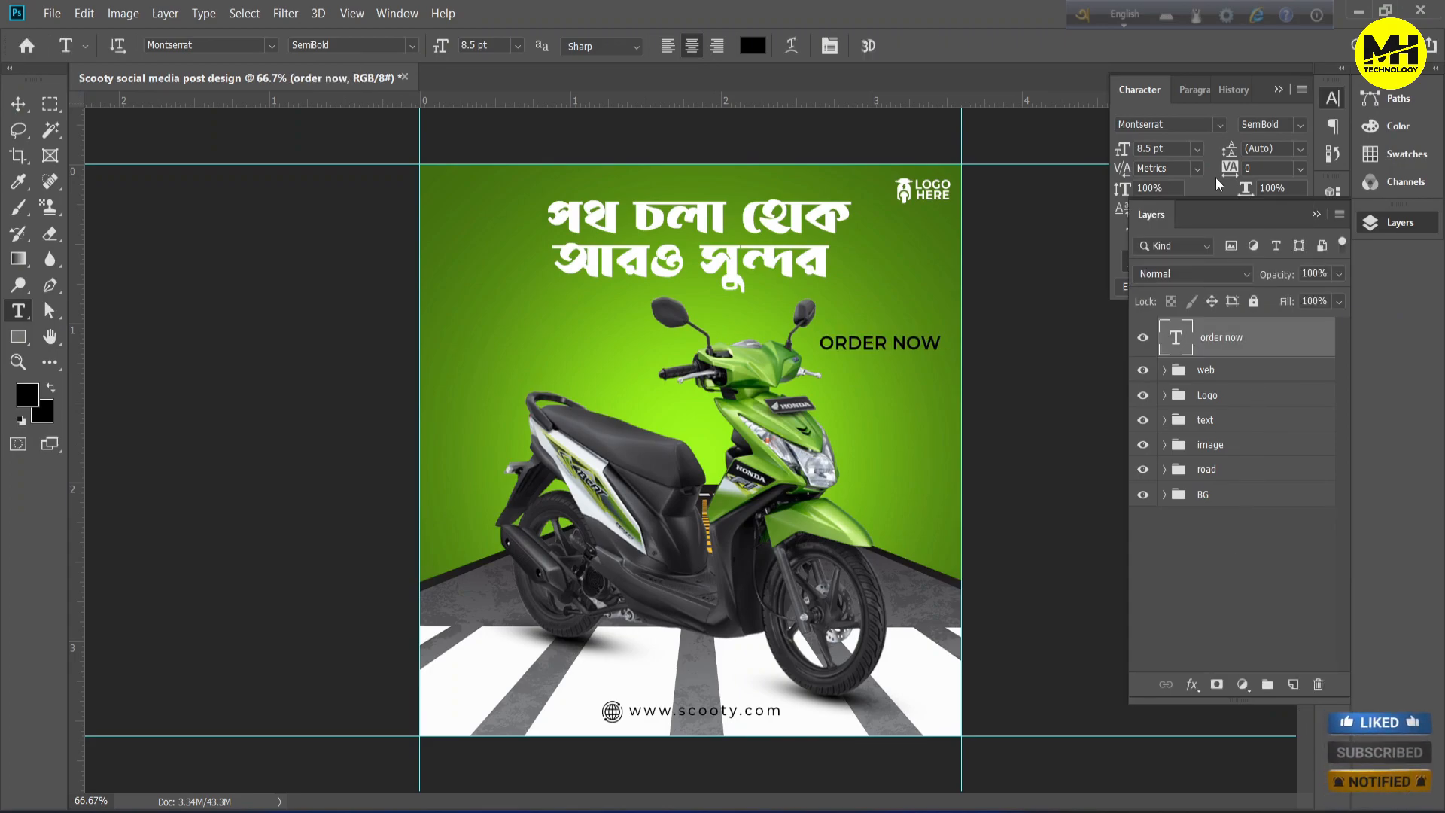
left_click(1289, 197)
left_click(1289, 213)
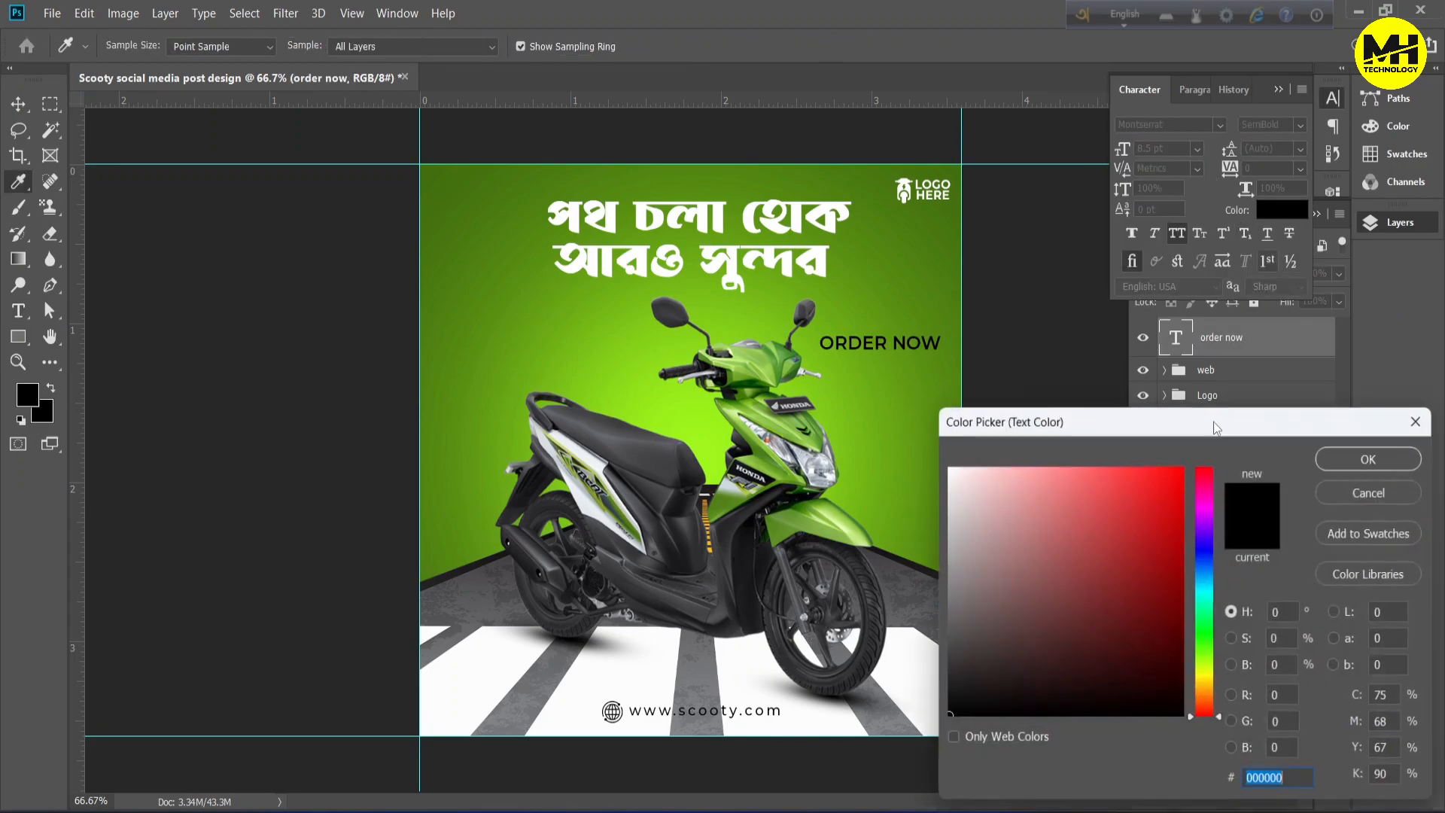
type("ffffff")
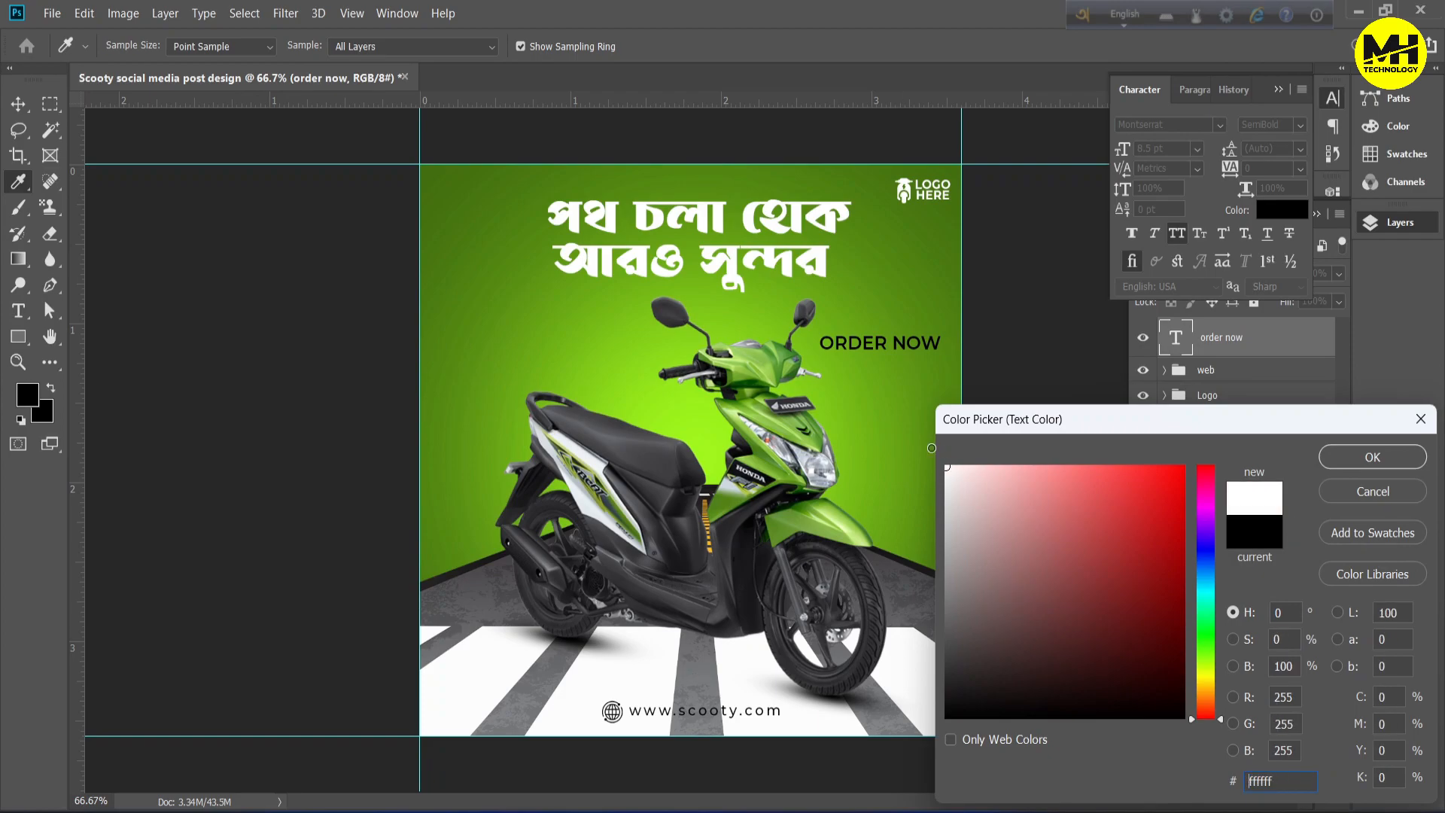
left_click(1336, 457)
left_click(1219, 549)
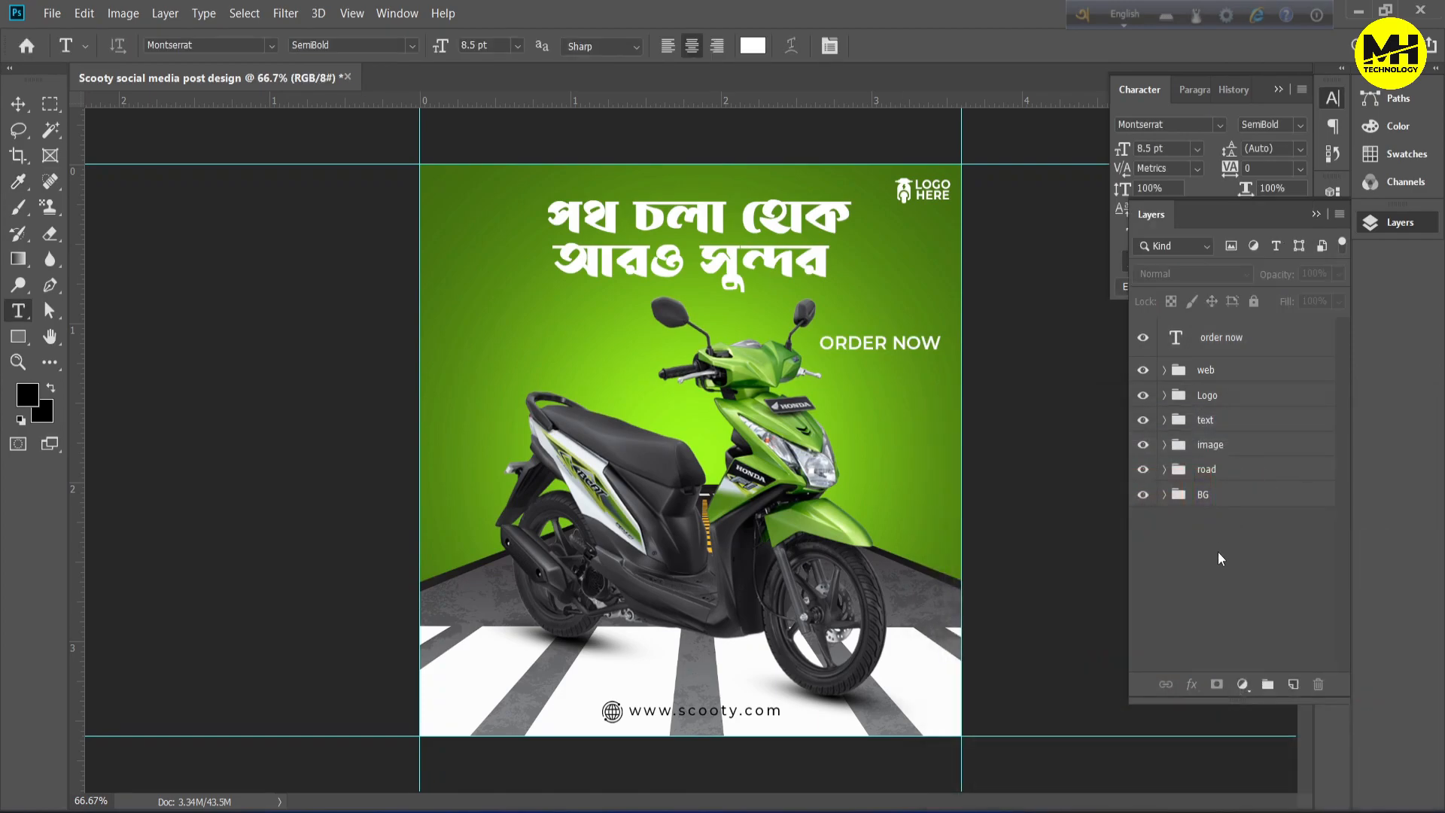
Set the "ORDER NOW" text's font style to Bold.
left_click(1250, 338)
left_click(1294, 125)
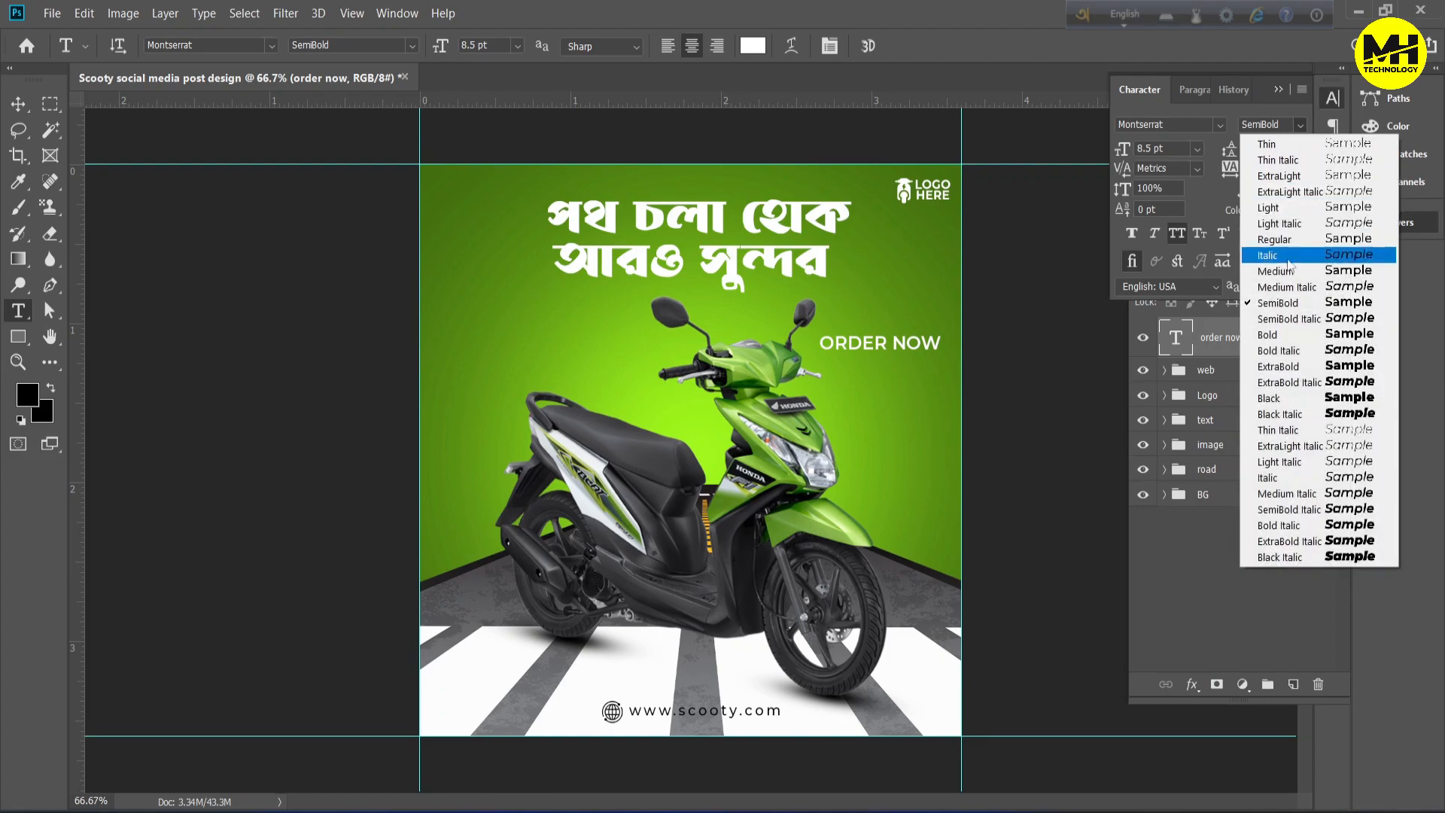
left_click(1287, 334)
left_click(1250, 520)
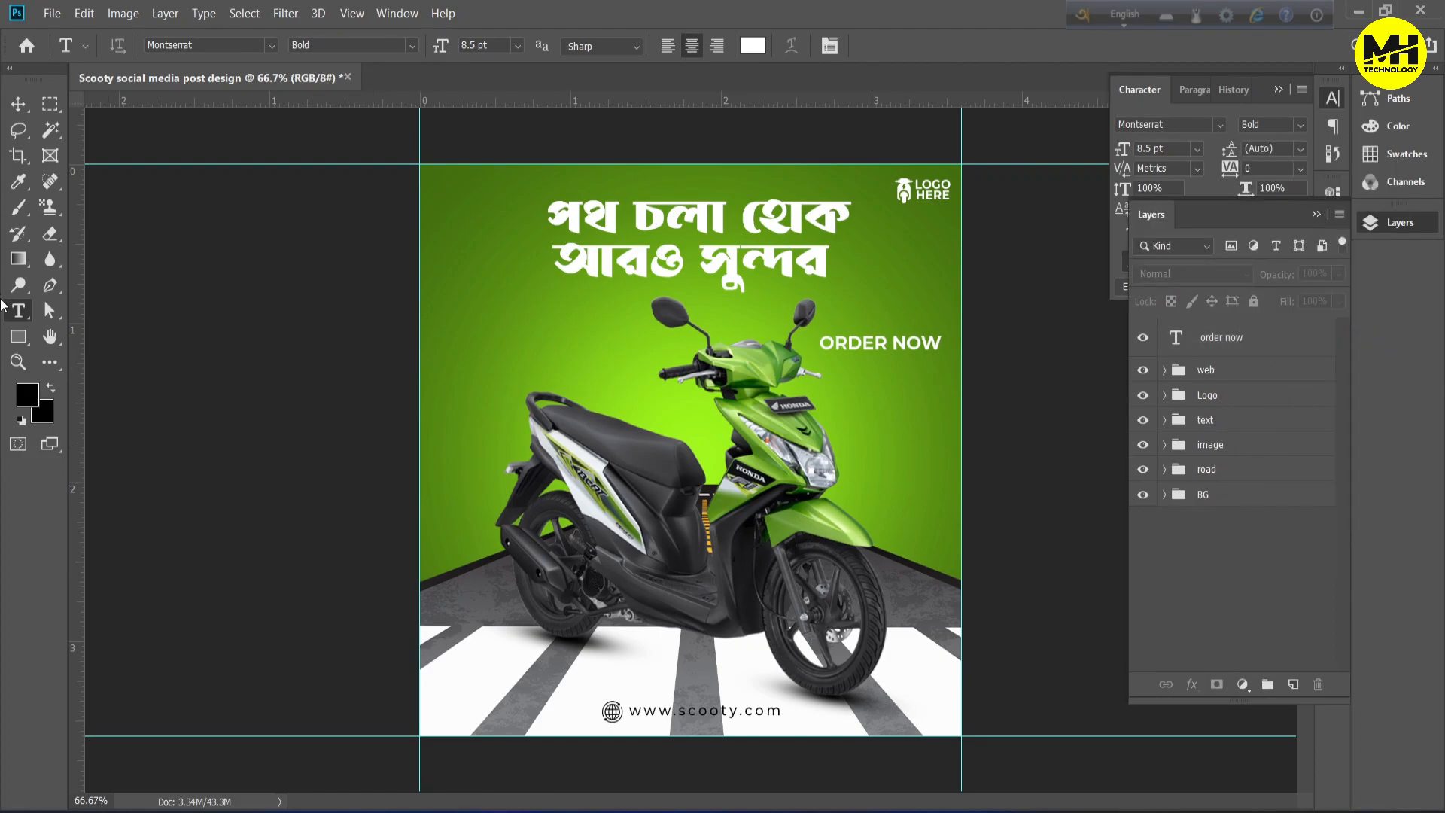
Draw a rounded rectangle about 273 by 51 px around the "ORDER NOW" text and enter 50 px for its corner radii.
left_click(18, 336)
right_click(18, 336)
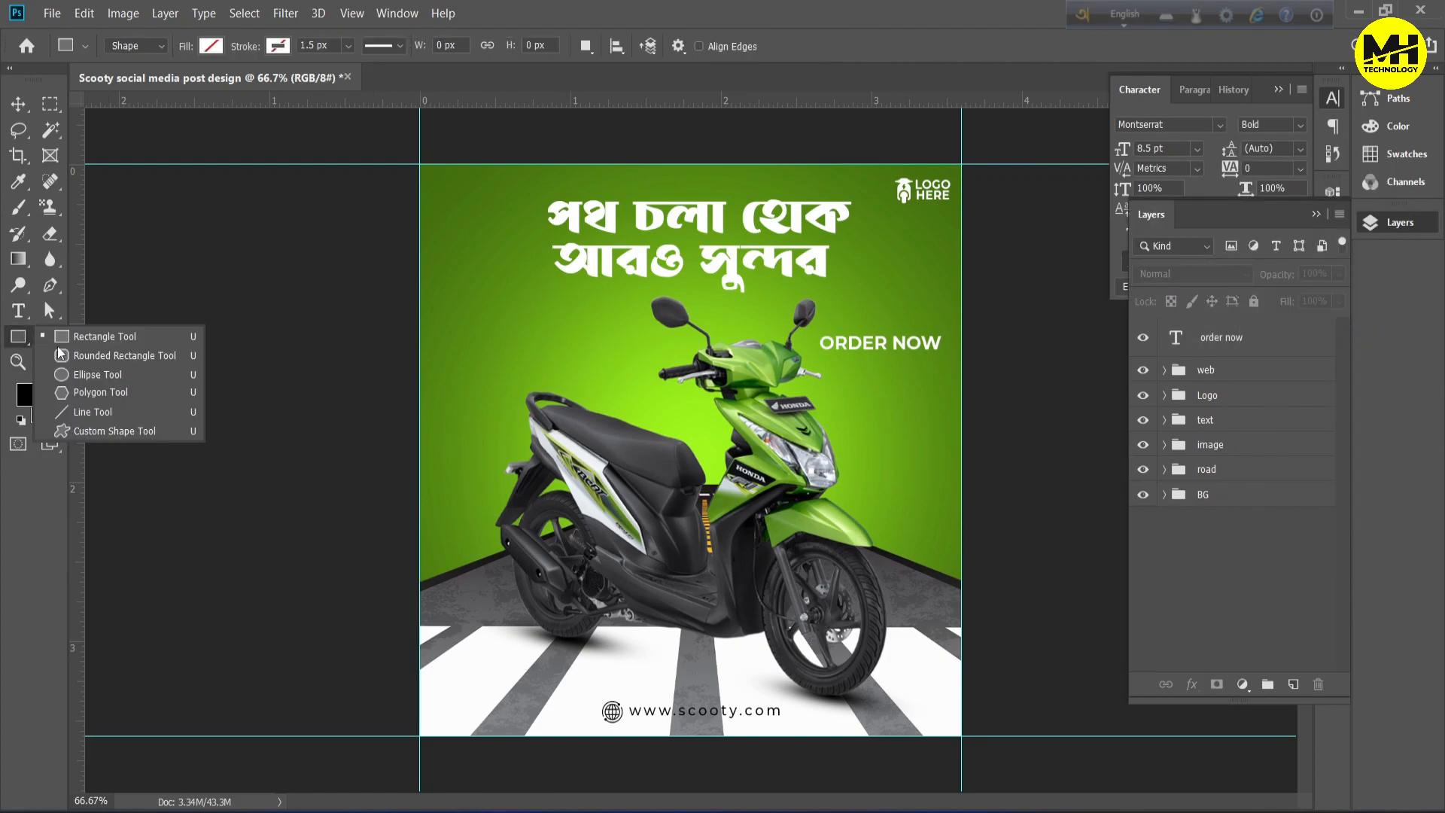
left_click(83, 356)
left_click_drag(813, 330, 950, 355)
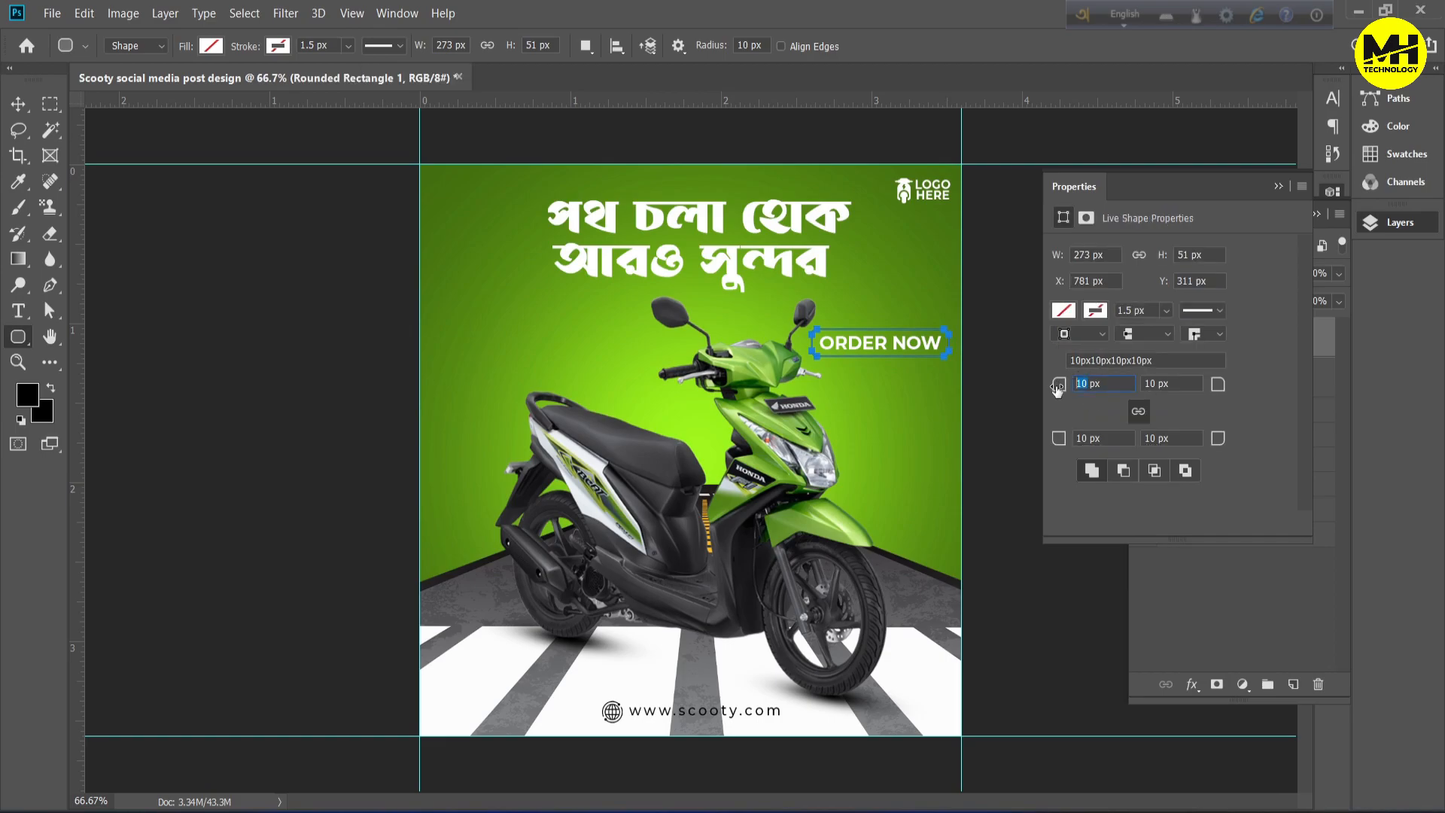
type("50")
left_click(1194, 383)
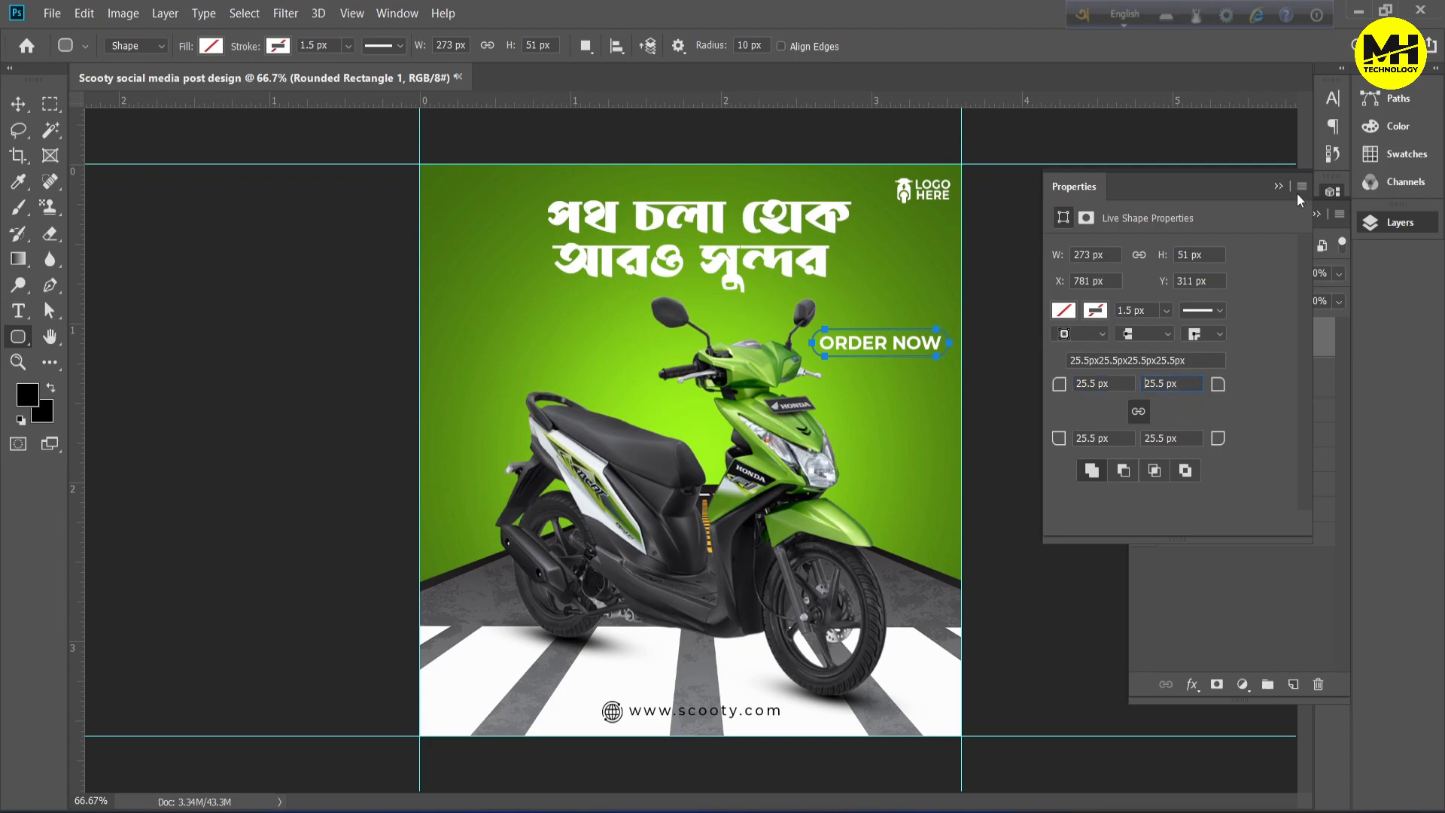
left_click(1279, 186)
left_click(1244, 541)
Fill the rounded rectangle with white (#ffffff) and move its layer below the "order now" text layer.
left_click(1250, 341)
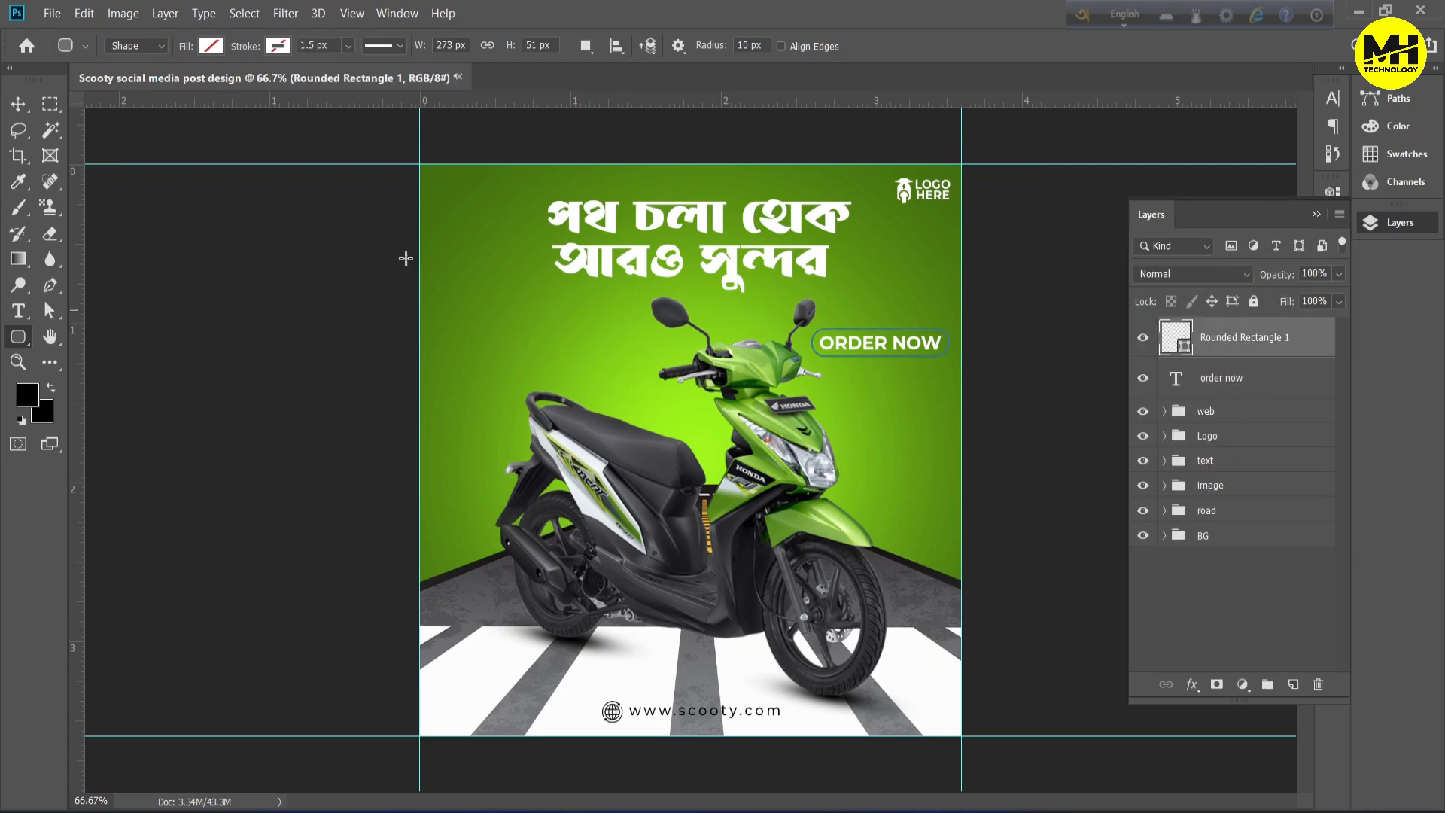
left_click(211, 47)
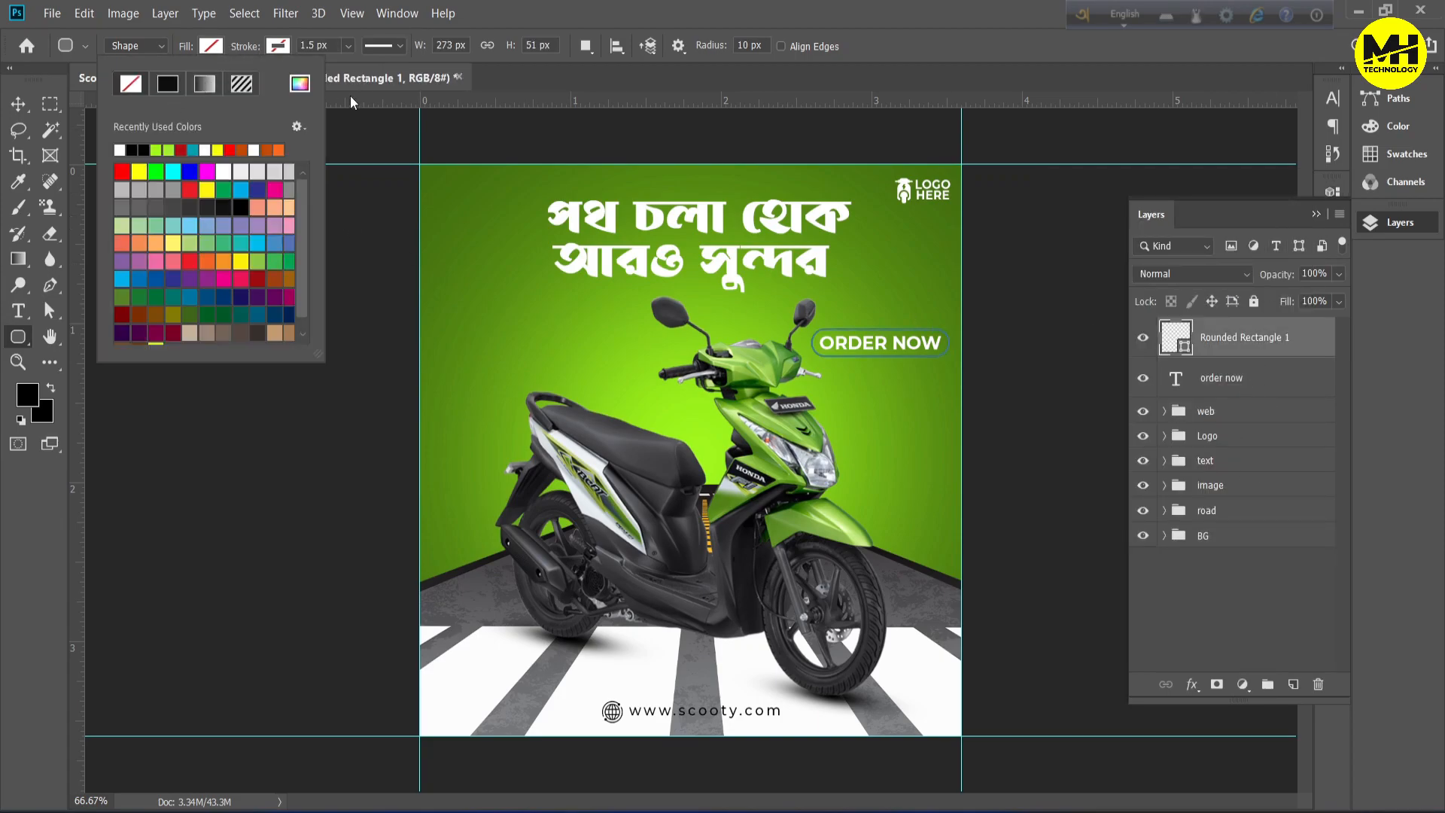
left_click(300, 84)
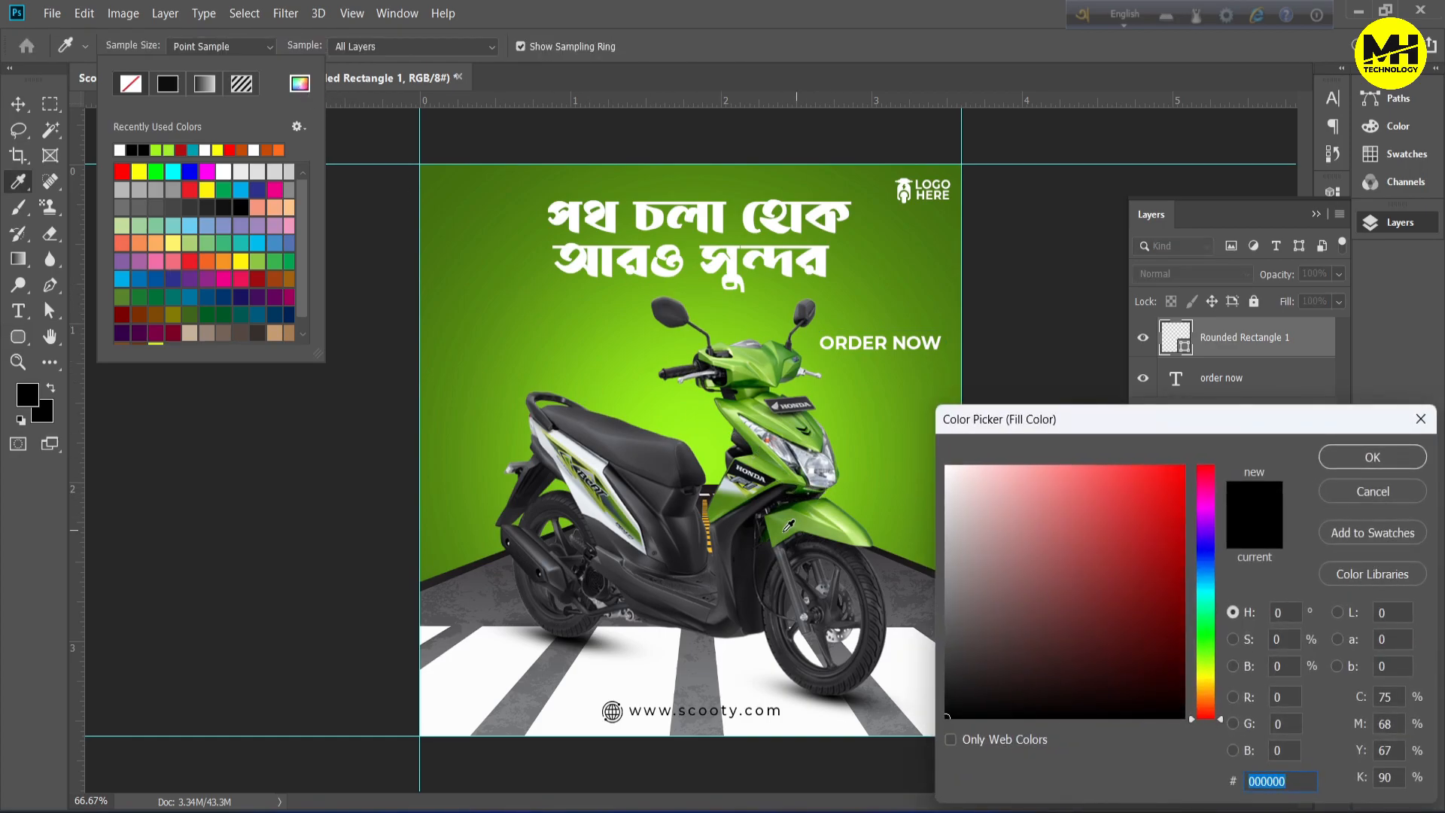
type("ffffff")
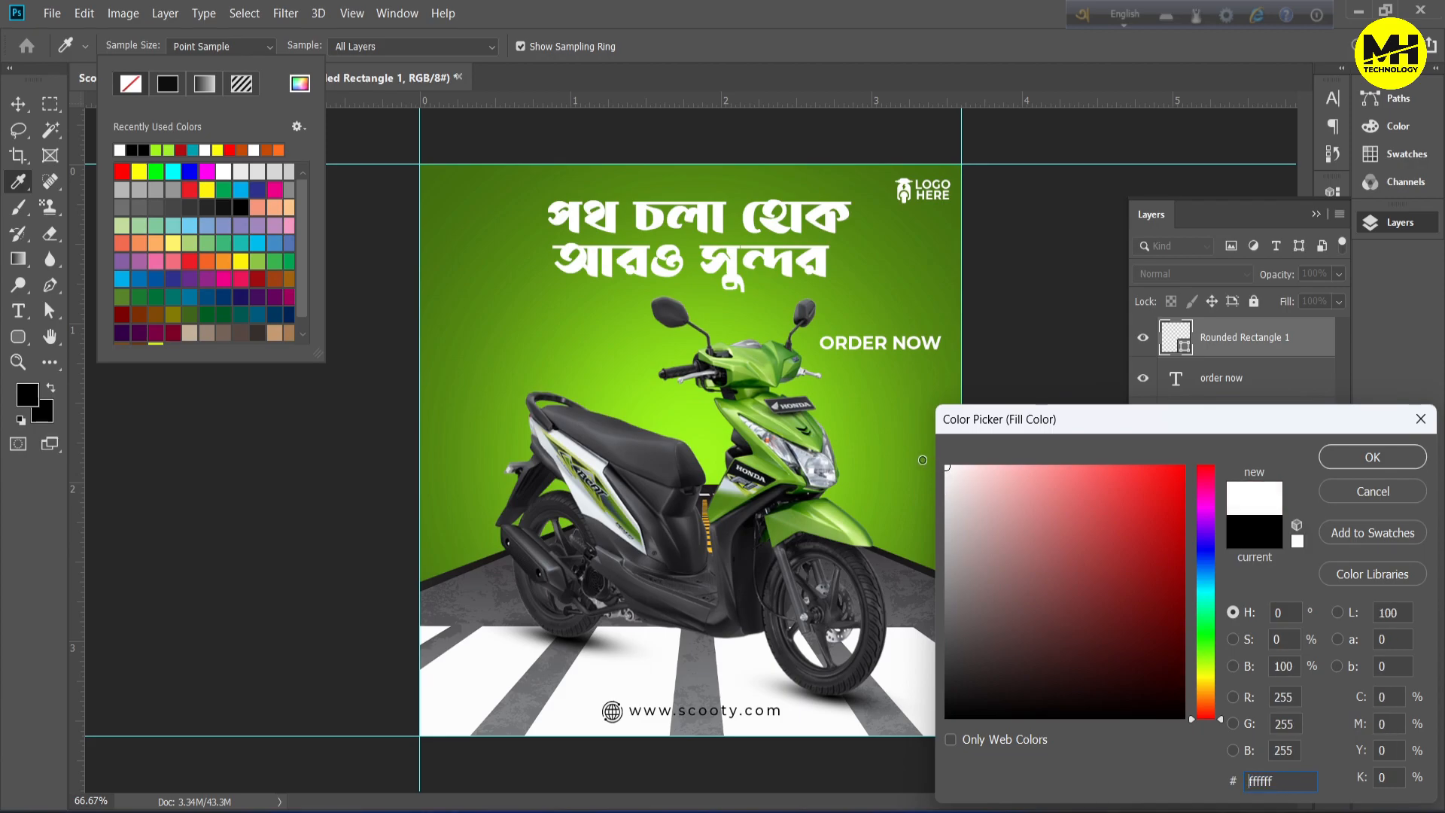
left_click(1373, 457)
left_click_drag(1253, 385, 1251, 335)
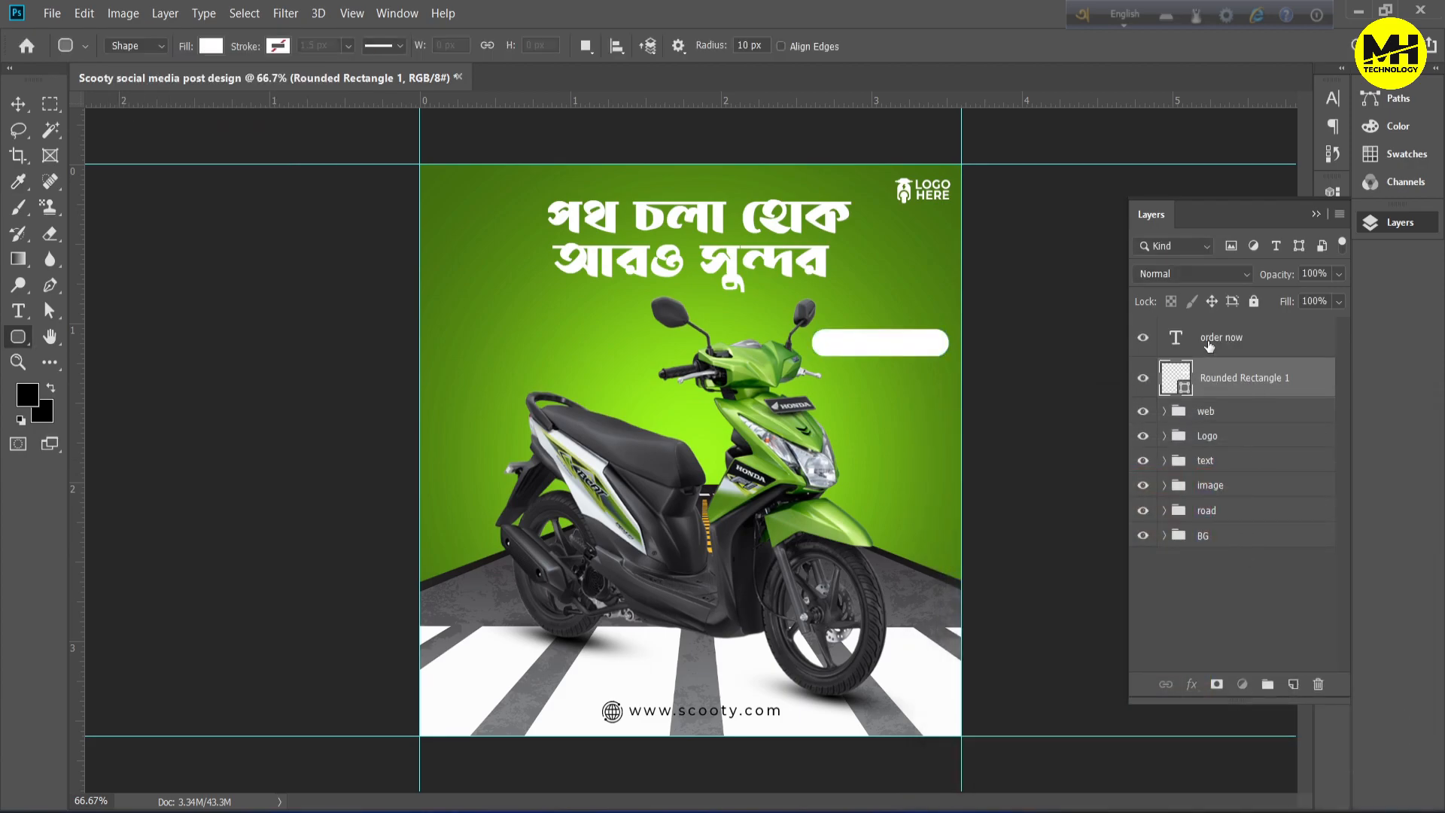
Recolor the "ORDER NOW" text dark green (#436f0b), sampled from the background's upper-right corner.
left_click(1209, 345)
left_click(1333, 98)
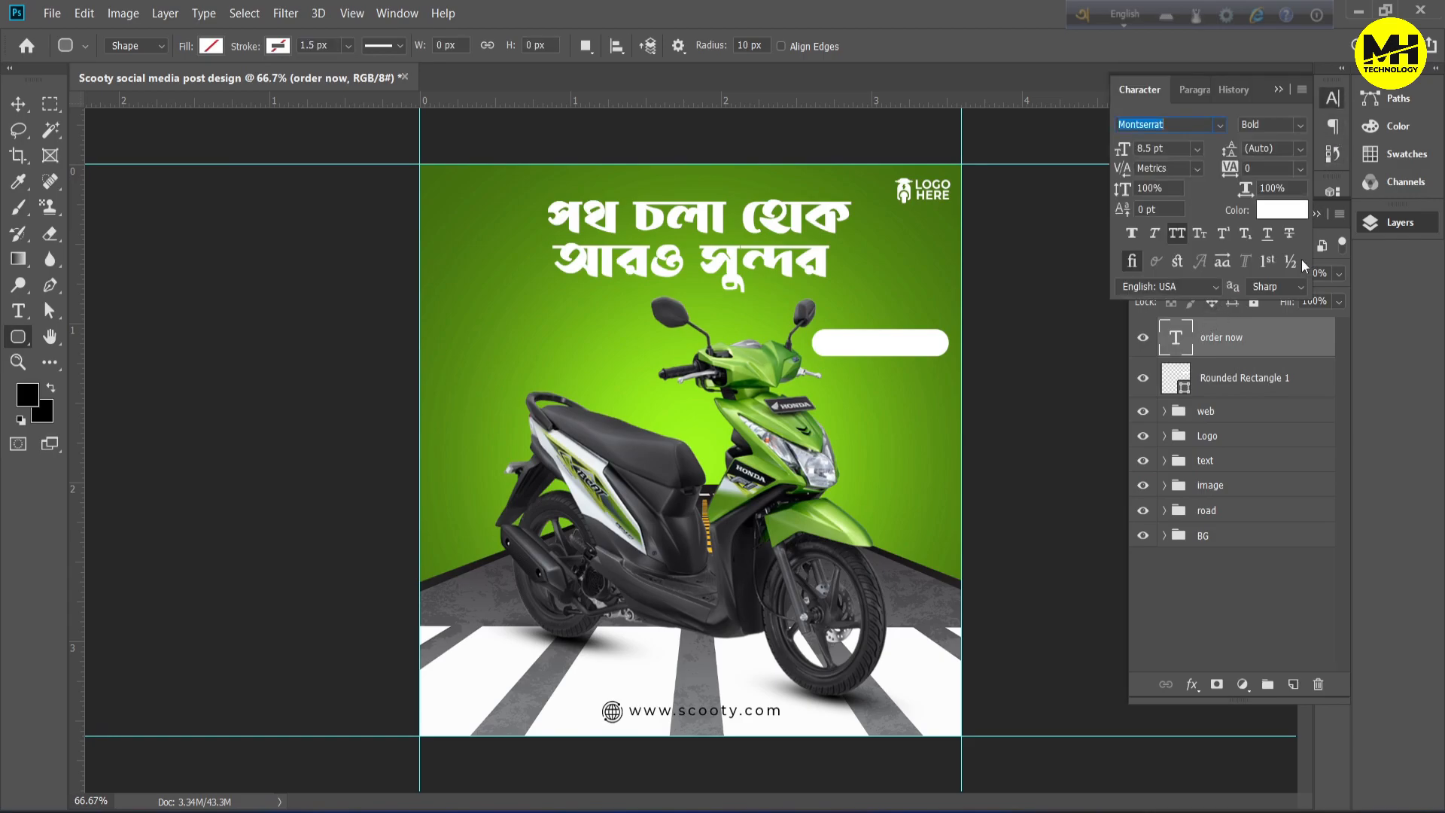
left_click(1282, 210)
left_click(964, 178)
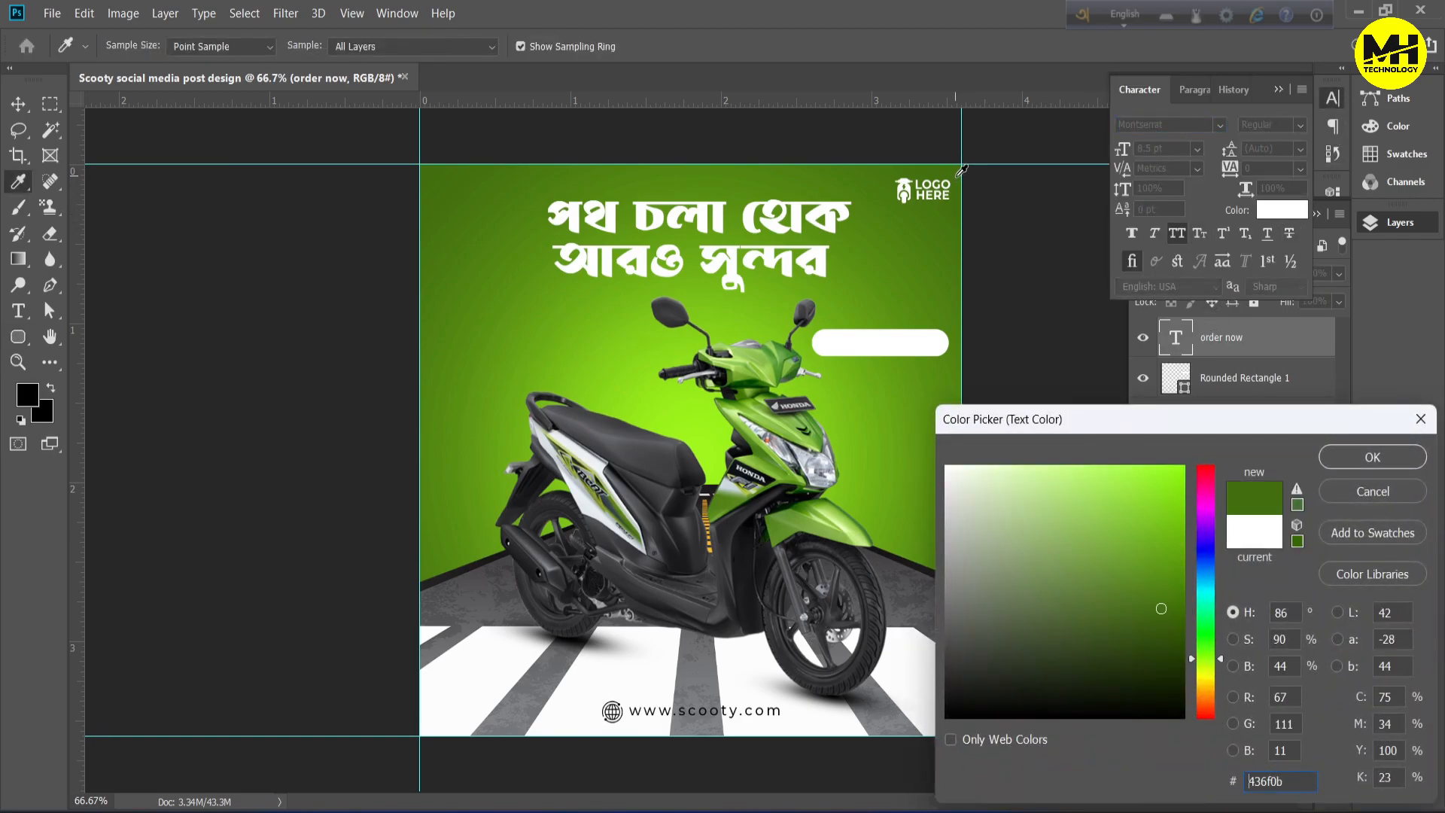
left_click(1344, 455)
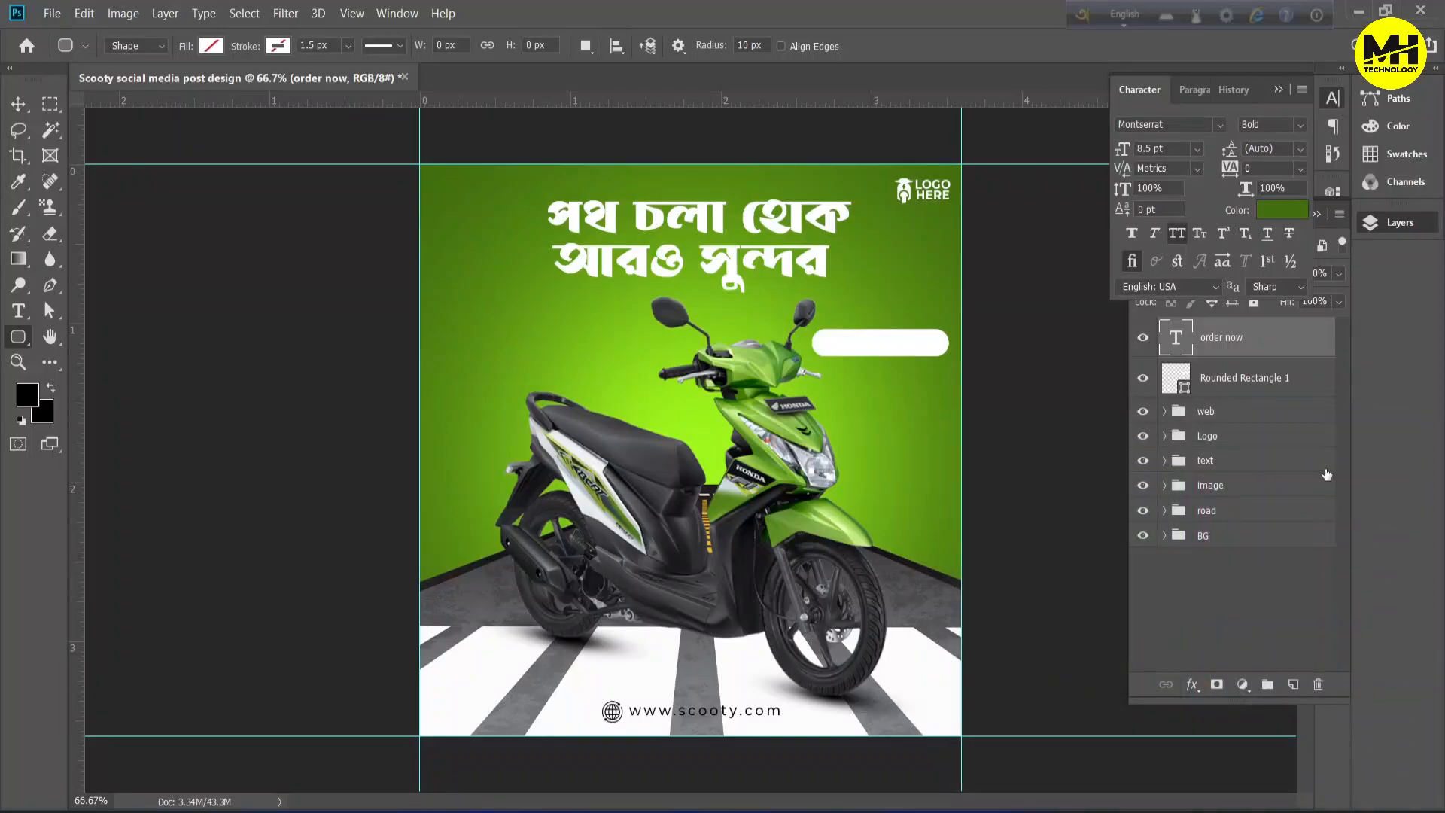
left_click(1248, 580)
Group the "order now" text and its rounded rectangle, and name the group "order now".
left_click(1228, 339)
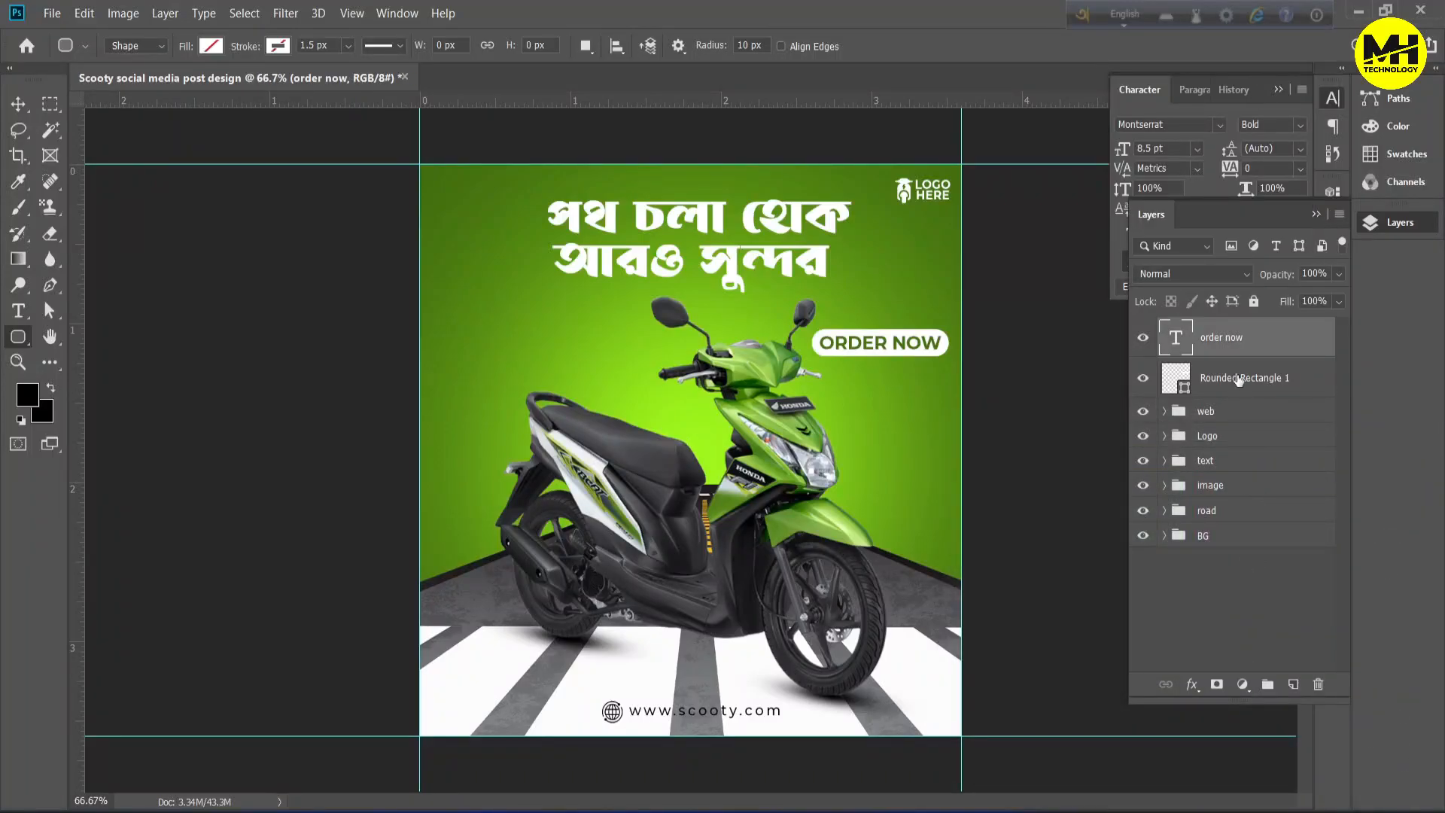
left_click(1238, 380, "shift")
key("v")
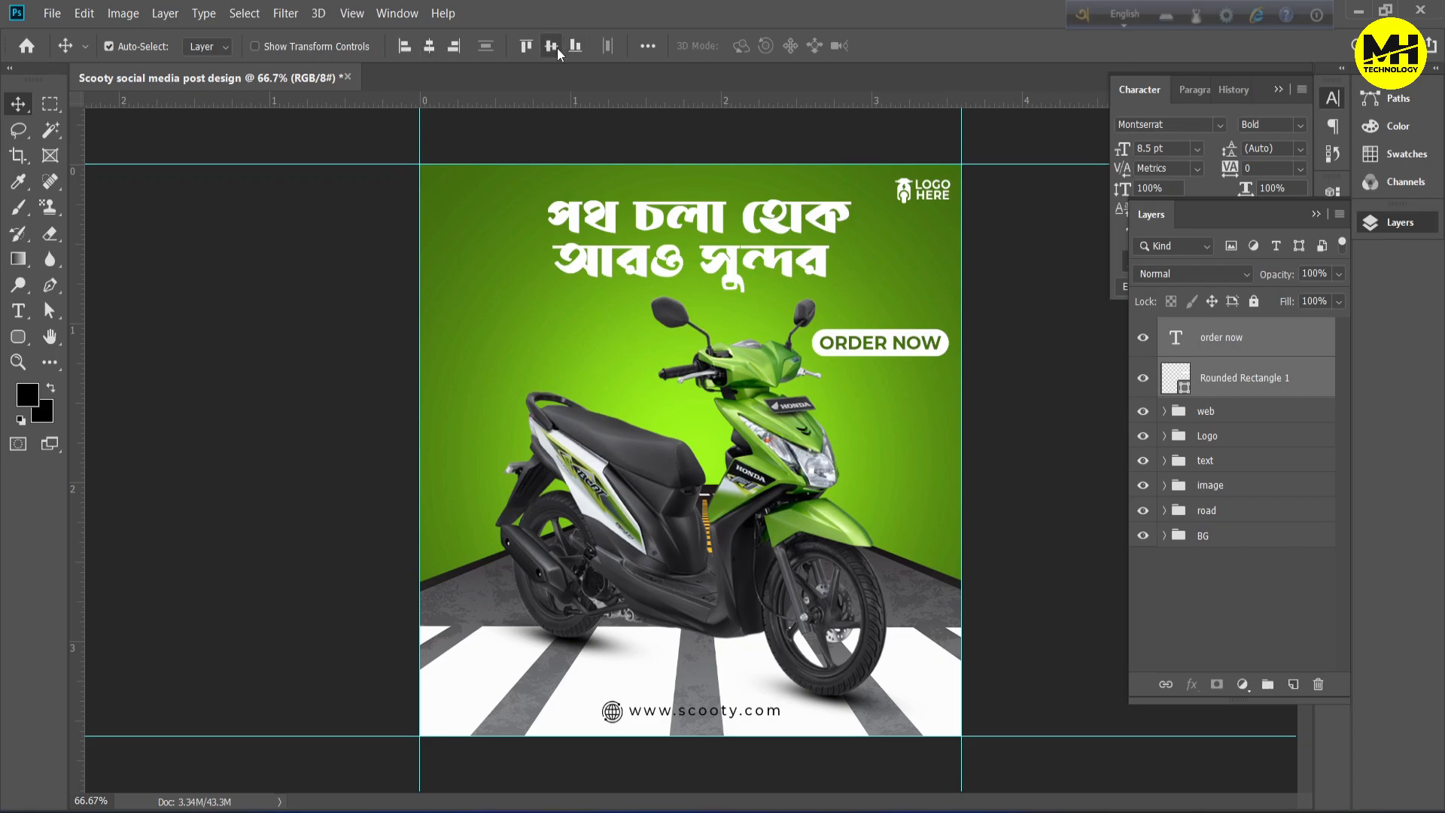
key("ctrl+g")
double_click(1209, 330)
type("order no")
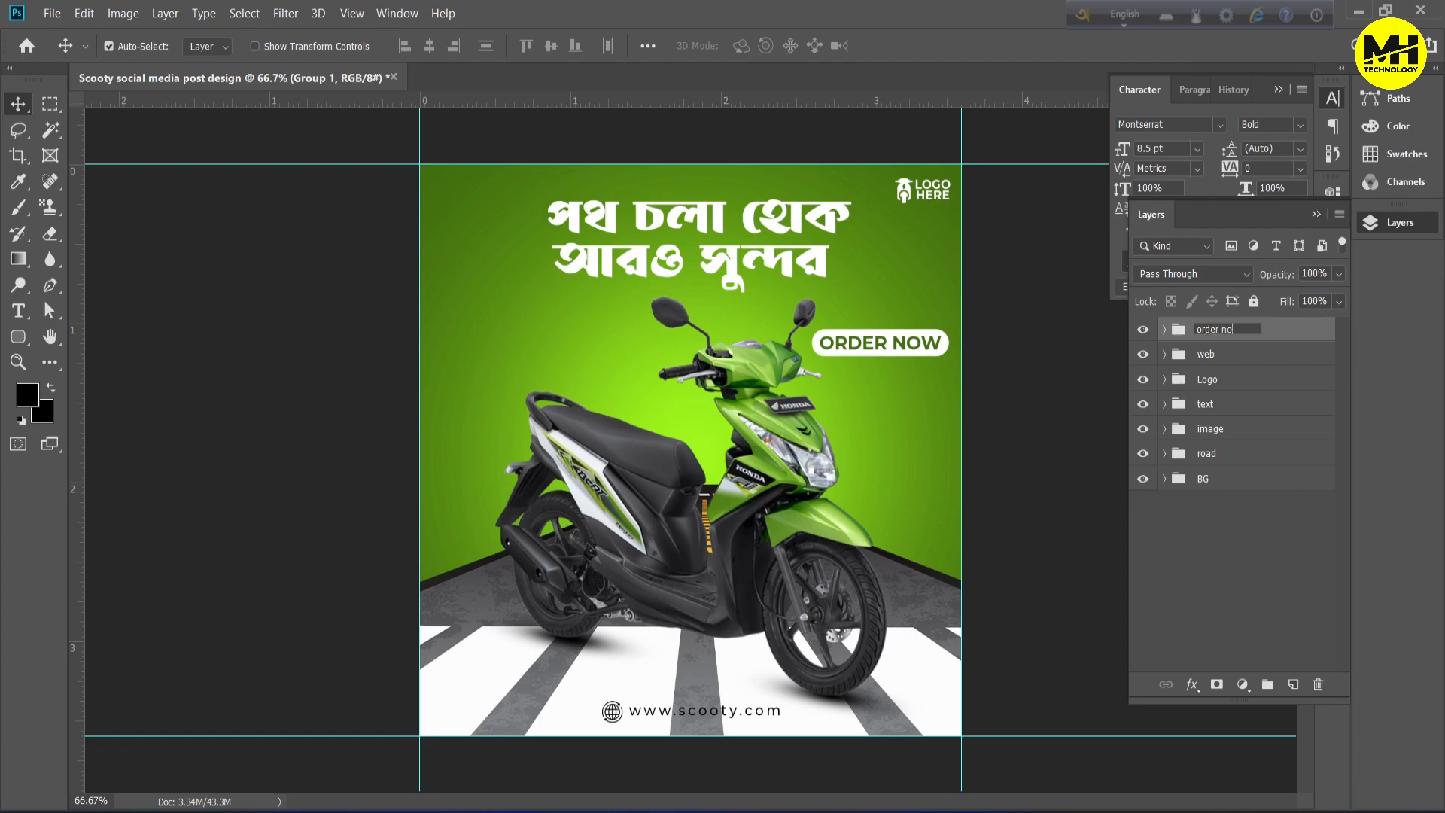
type("w")
key("Return")
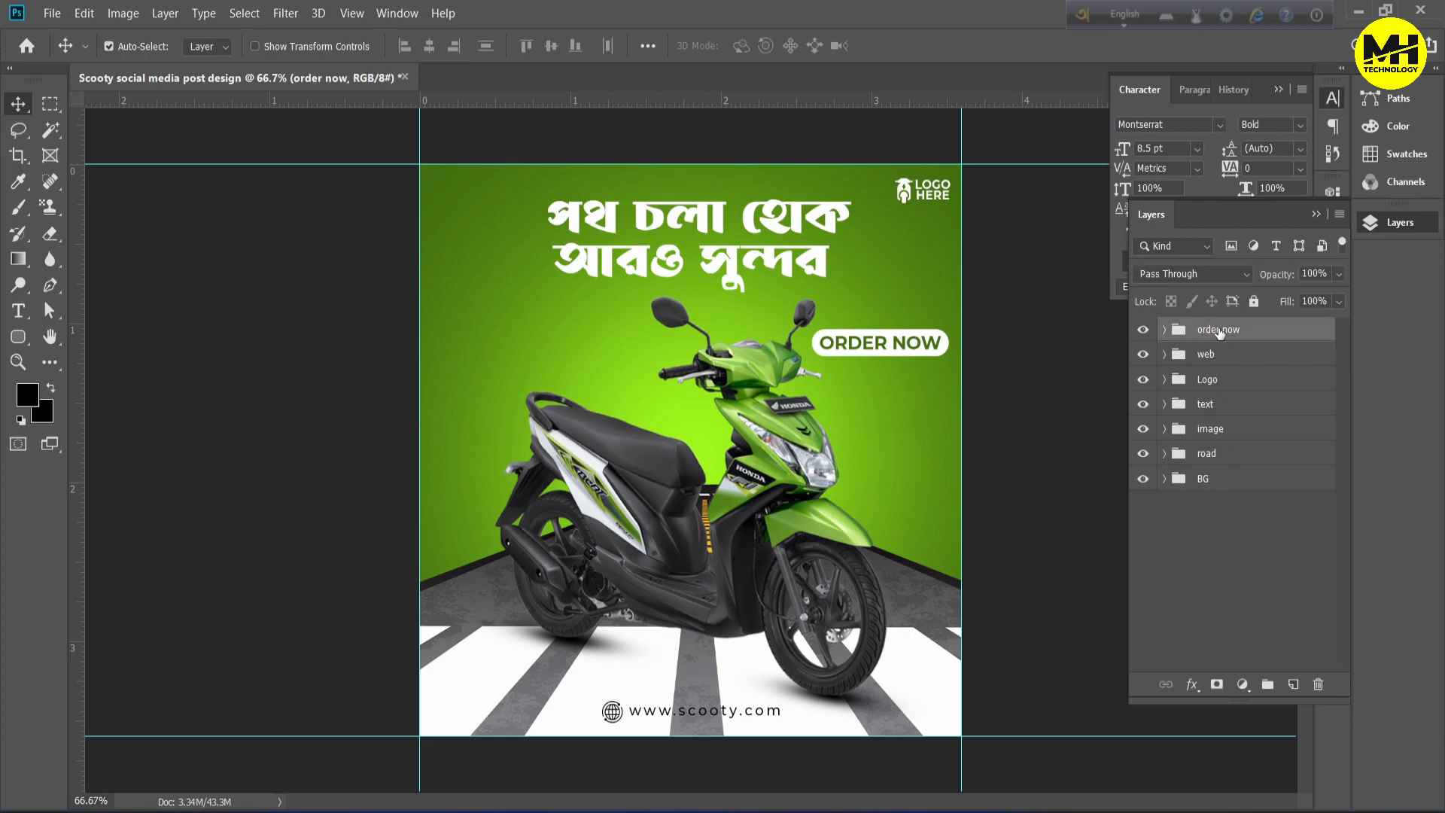
Scale down the "order now" group and place it lower, to the right of the scooter's headlight.
key("ctrl+t")
left_click_drag(813, 344, 868, 404)
left_click(1242, 590)
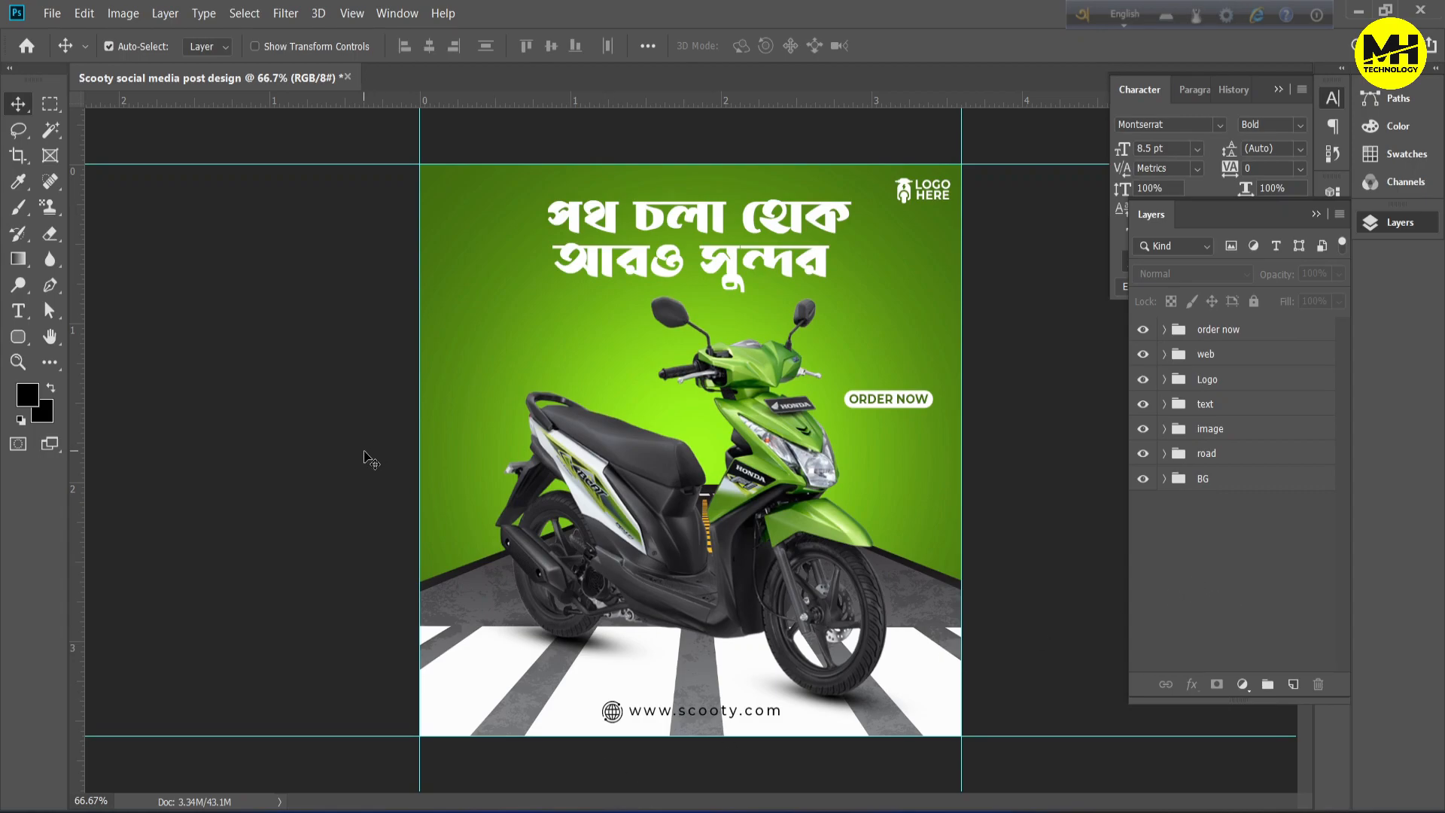
Draw a scalloped seal custom shape about 88 by 91 px on the green background, below and left of the slogan.
left_click(14, 342)
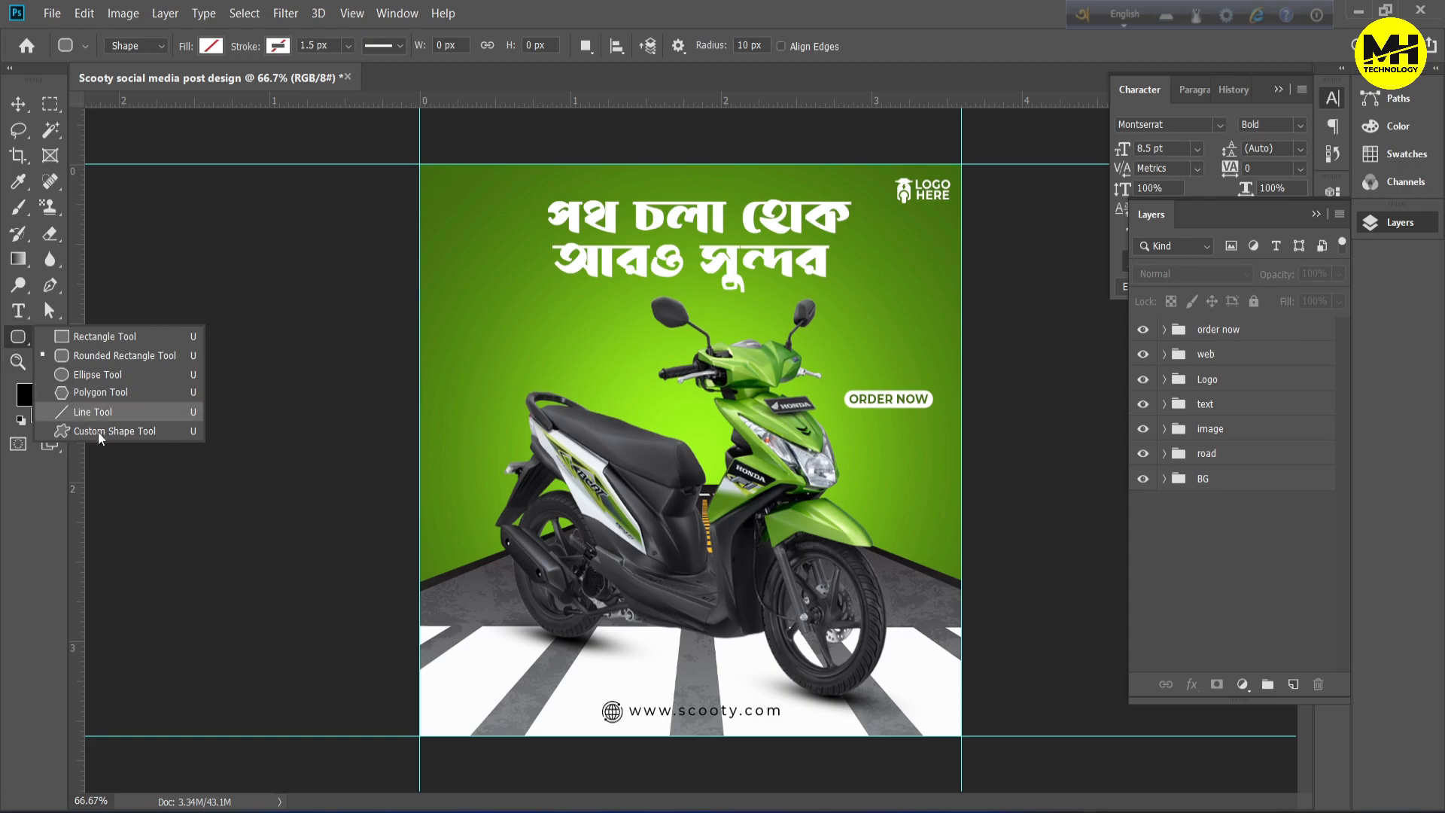
left_click(103, 431)
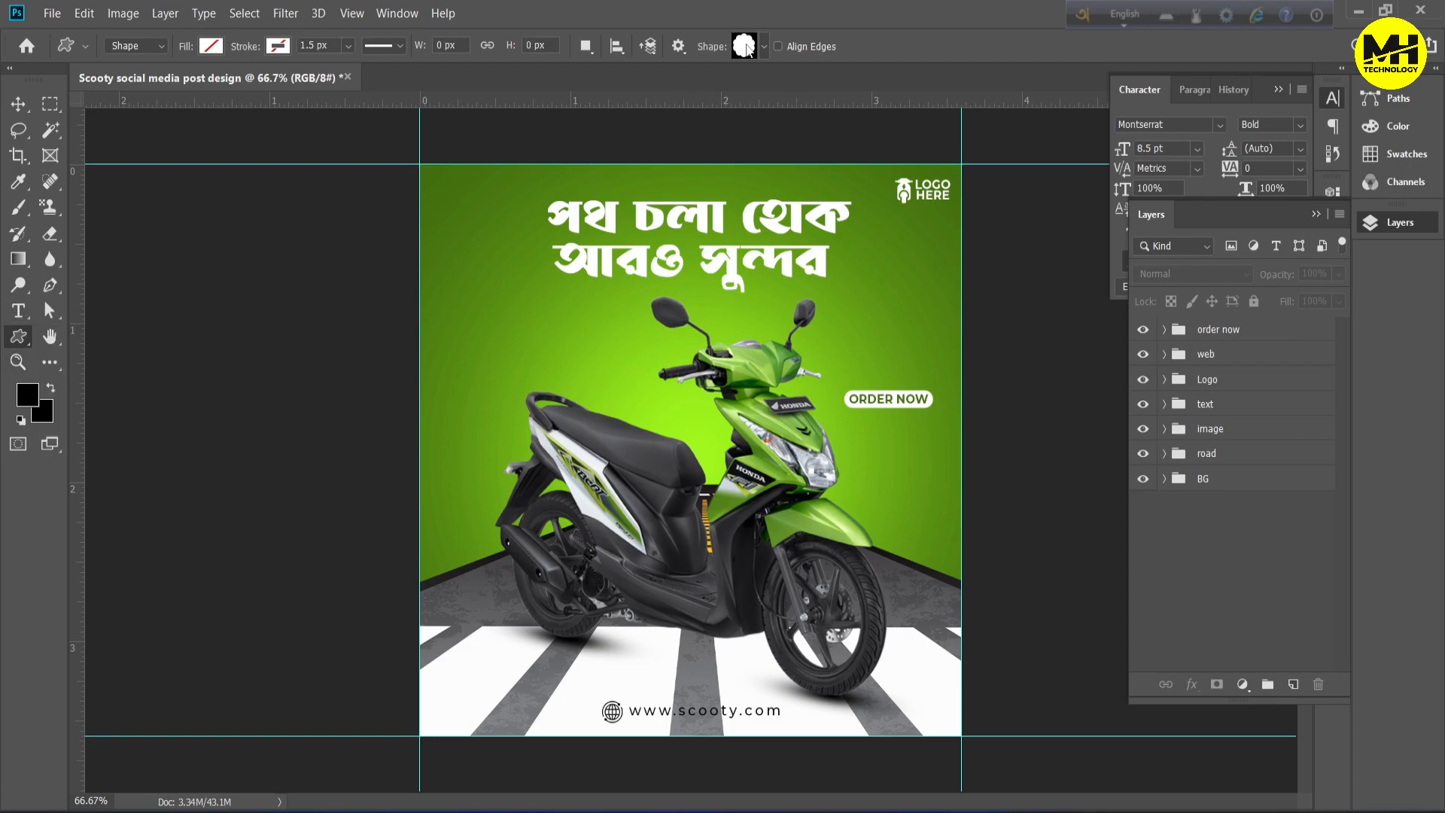
left_click(748, 49)
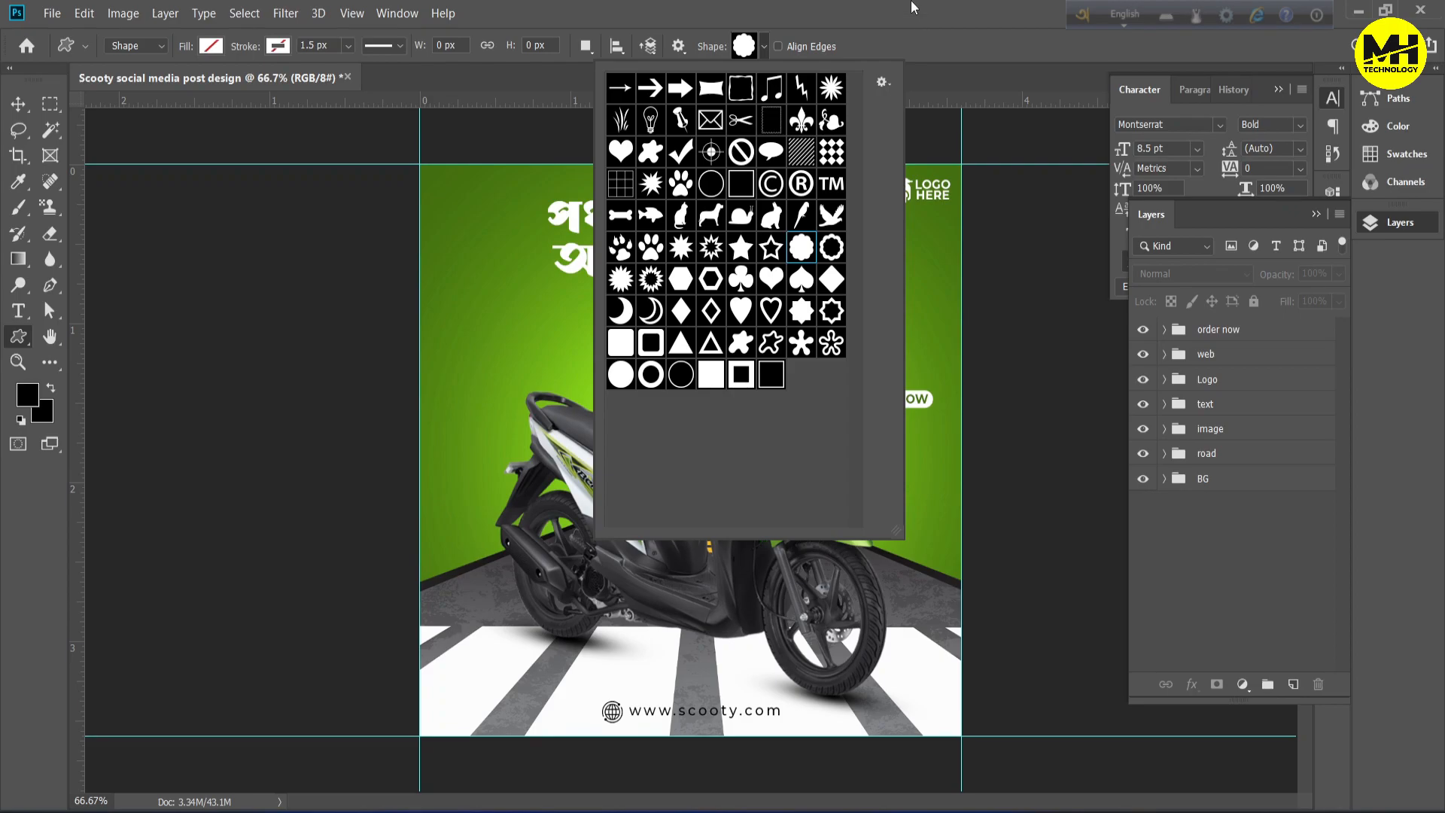
left_click(913, 6)
mouse_move(478, 352)
left_mouse_down()
mouse_move(522, 377)
mouse_move(515, 358)
mouse_move(501, 377)
mouse_move(514, 361)
mouse_move(500, 339)
left_mouse_up()
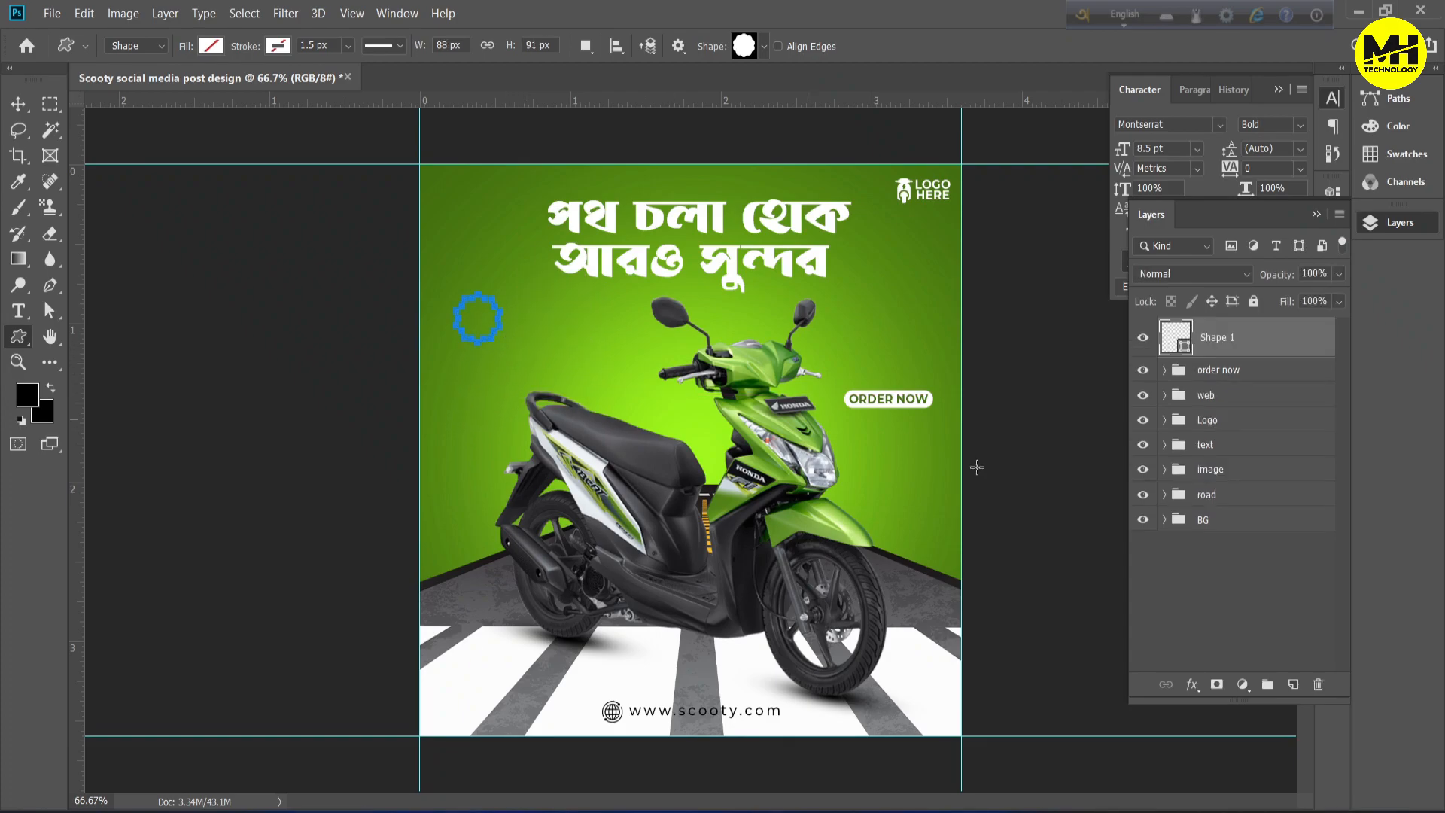
Give the scalloped seal a white outline with no fill.
left_click(277, 47)
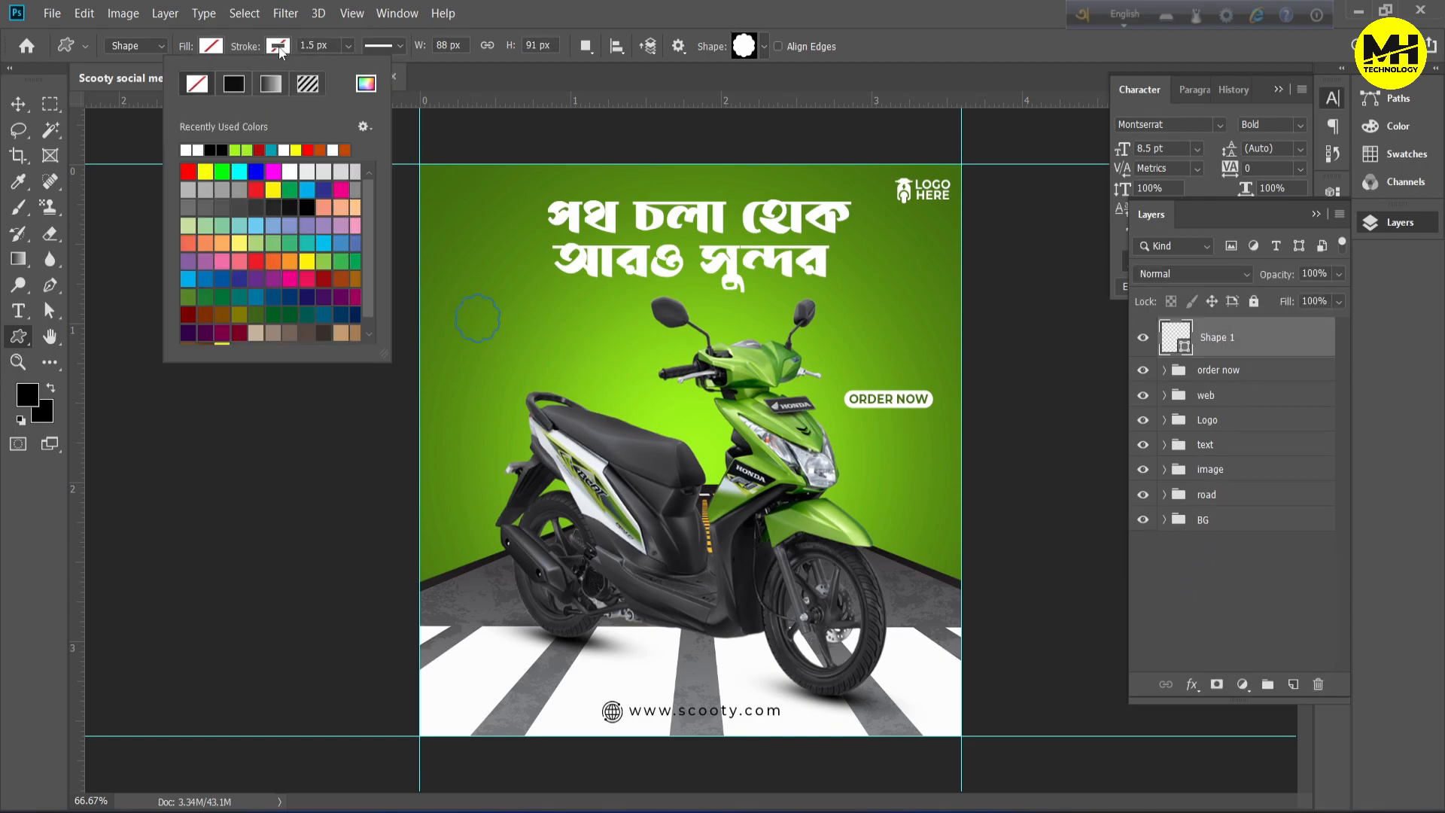
left_click(189, 151)
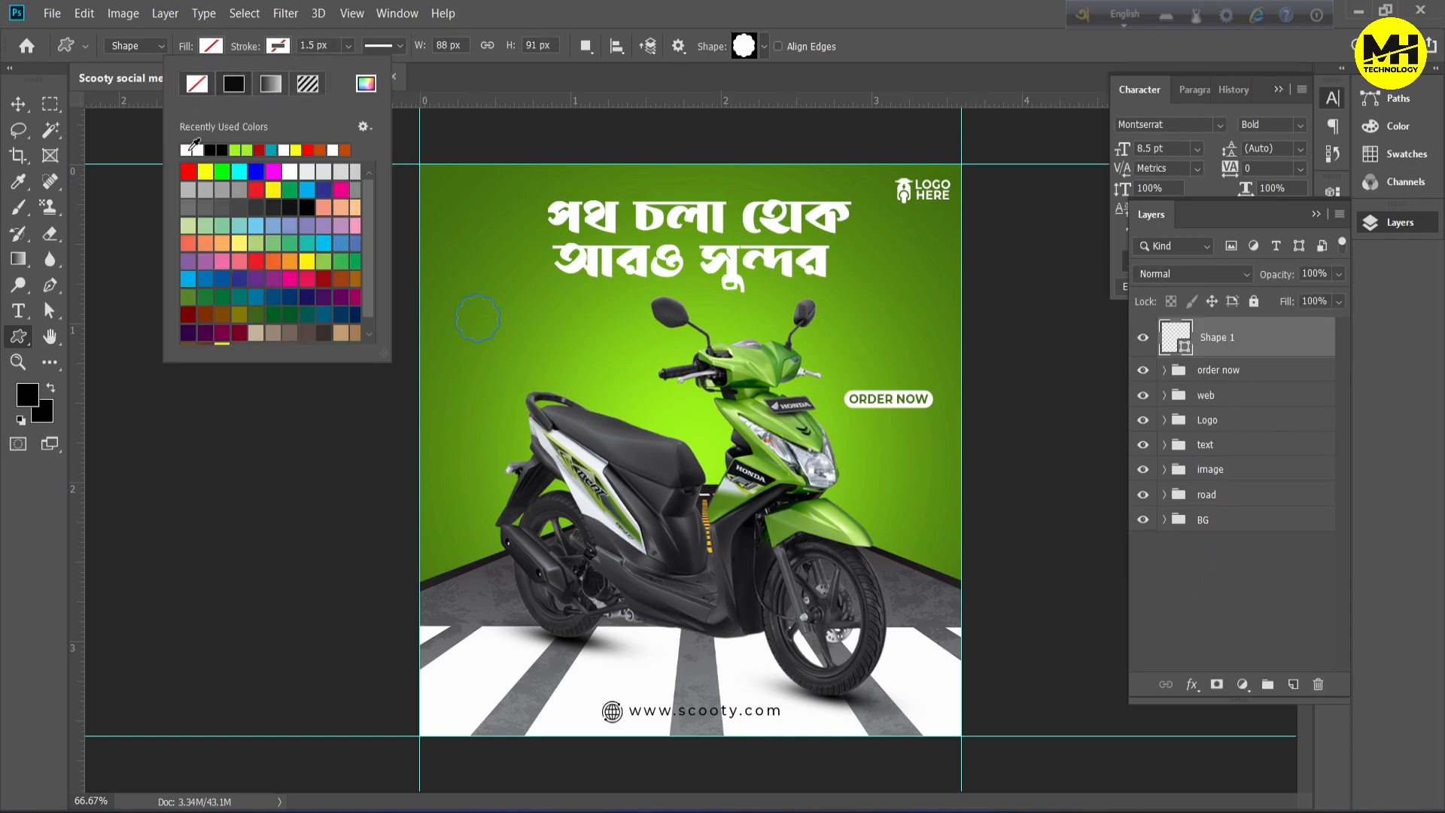
left_click(516, 23)
left_click(1257, 591)
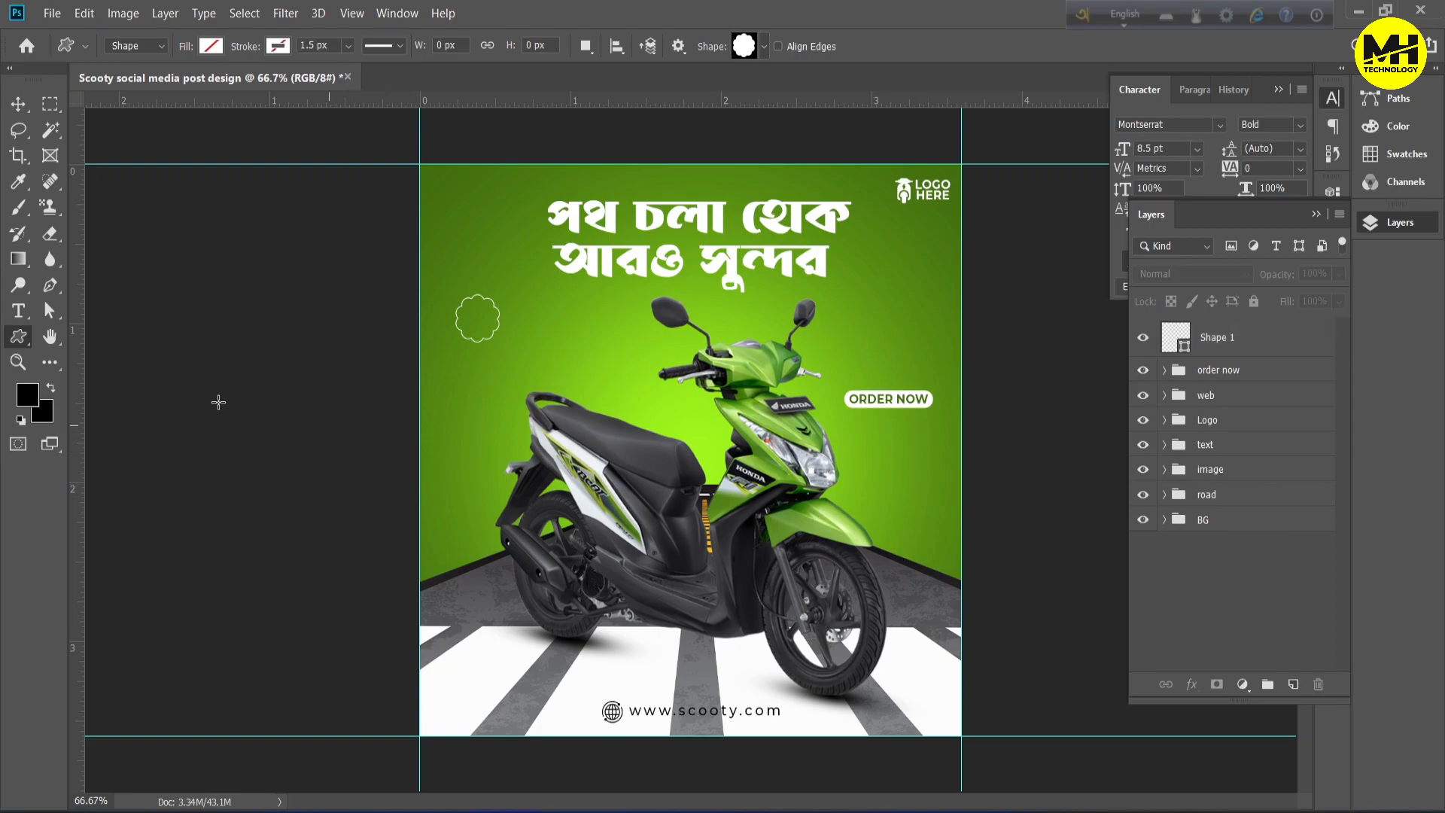
Add the text "50%" in white Bebas Kai Regular and place it inside the scalloped seal.
left_click(613, 424, "ctrl")
left_click(613, 425, "ctrl")
left_click_drag(452, 301, 957, 603)
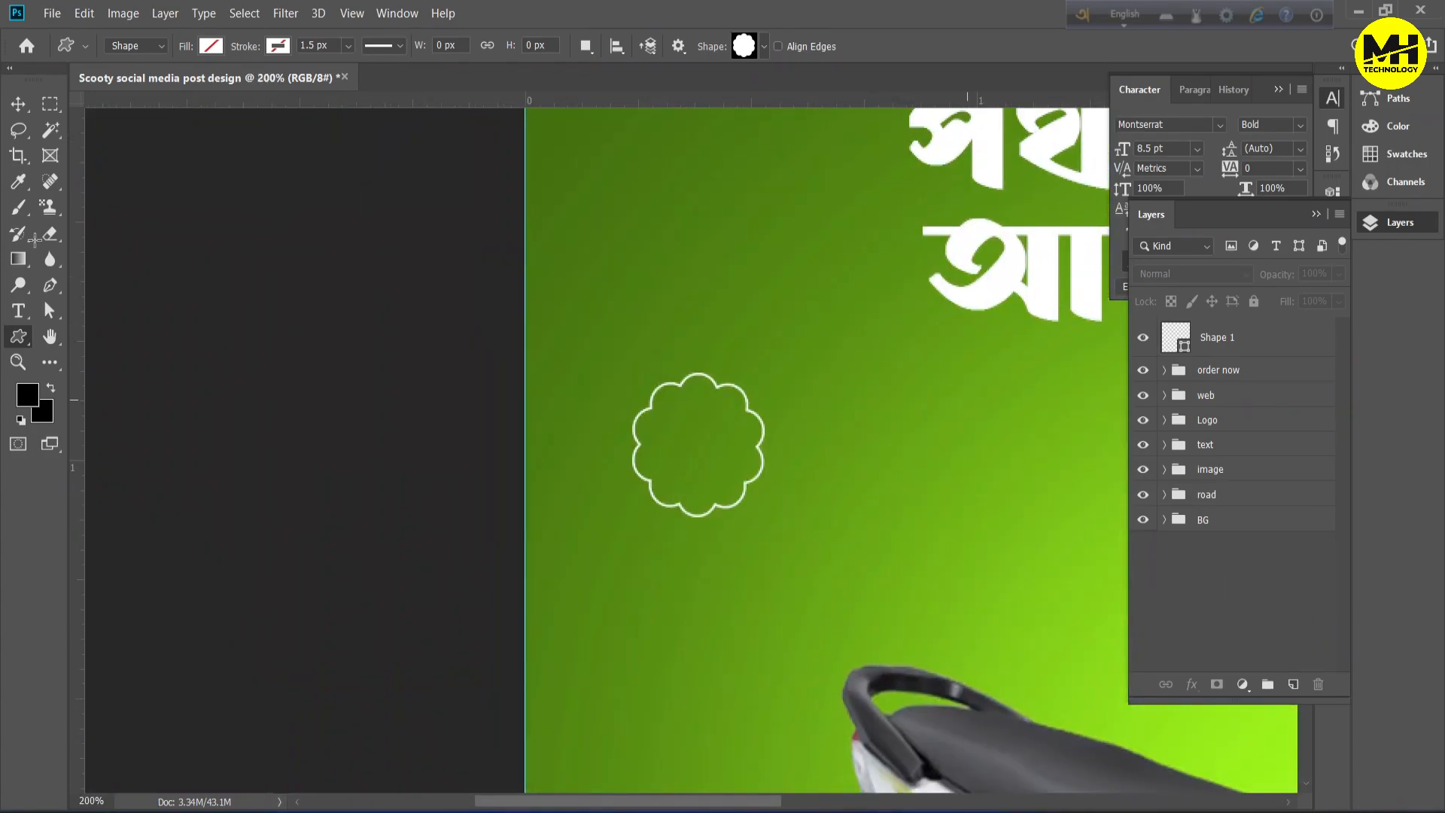
left_click(18, 311)
left_click(710, 297)
type("50%")
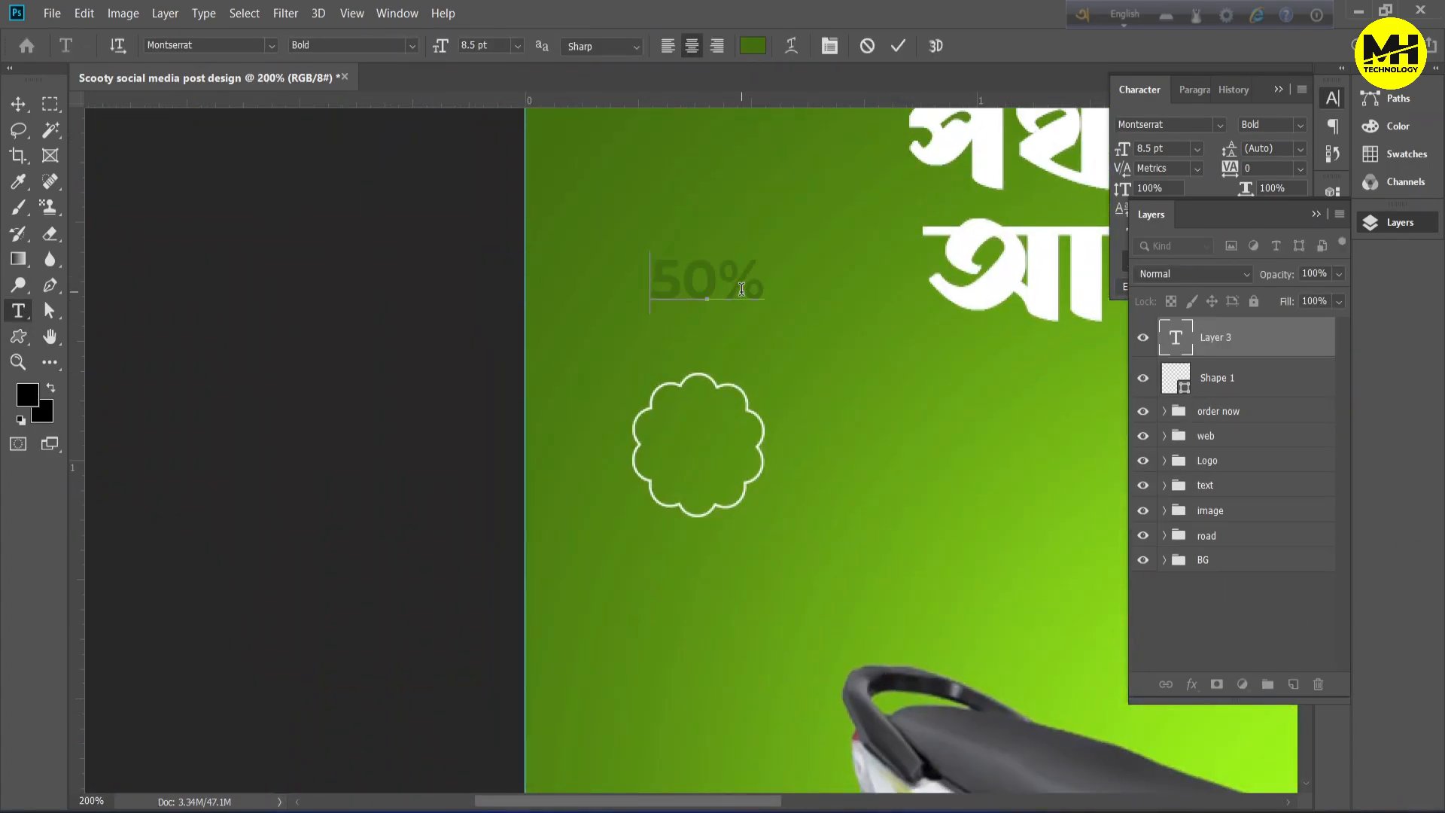
key("ctrl+Return")
key("v")
left_click_drag(753, 290, 749, 451)
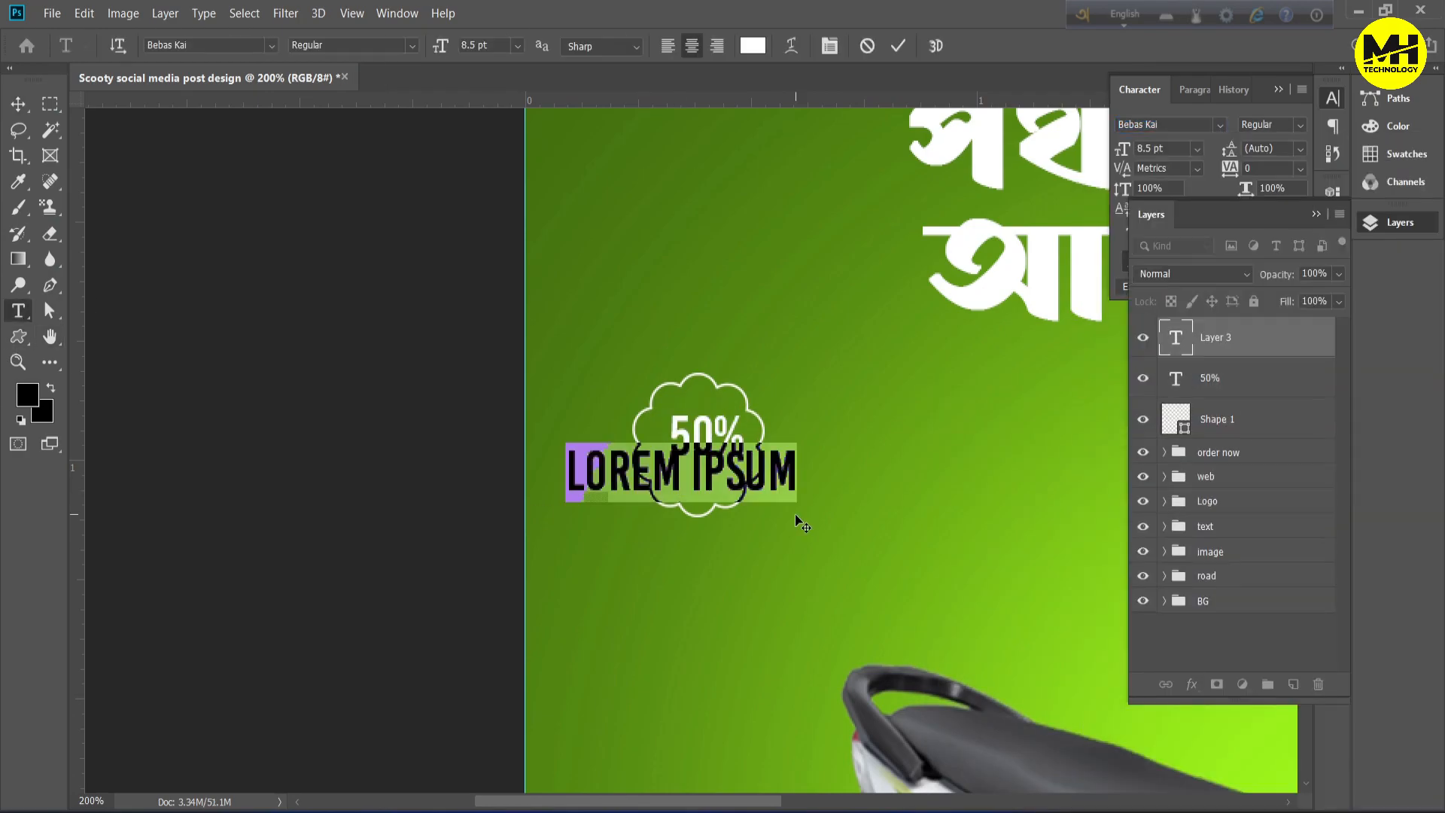
Add the text "save" in the lower part of the seal and shift "50%" slightly up.
type("save")
key("ctrl+Return")
key("v")
left_click_drag(689, 487, 720, 490)
left_click_drag(707, 437, 707, 420)
Adjust the font sizes in the "50%" text so the number is large and the percent sign small.
key("t")
left_click_drag(670, 422, 753, 418)
left_click(440, 46)
key("Up")
key("Up")
key("Up")
key("Up")
key("ctrl+Return")
left_click(440, 45)
key("Down")
key("Down")
key("Down")
key("Down")
Nudge the "50%" text down, closer to the "SAVE" text.
left_click(1235, 339, "ctrl")
key("v")
left_click(1226, 385)
key("Down")
key("Down")
key("Down")
key("Down")
key("Down")
key("Down")
Scale down the "SAVE" text to fit beneath the number "50".
left_click(1226, 339)
key("ctrl+t")
left_click_drag(751, 505, 730, 482)
key("Return")
Group the "50%" and "SAVE" texts and center the group horizontally within the scalloped seal.
left_click(1225, 381, "ctrl")
left_click_drag(726, 423, 723, 435)
key("ctrl+g")
left_click(1219, 361, "ctrl")
left_click(429, 46)
Group the seal with its text group and name the new group "save".
key("ctrl+g")
double_click(1214, 330)
type("save")
left_click(1246, 567)
key("ctrl+minus")
key("ctrl+minus")
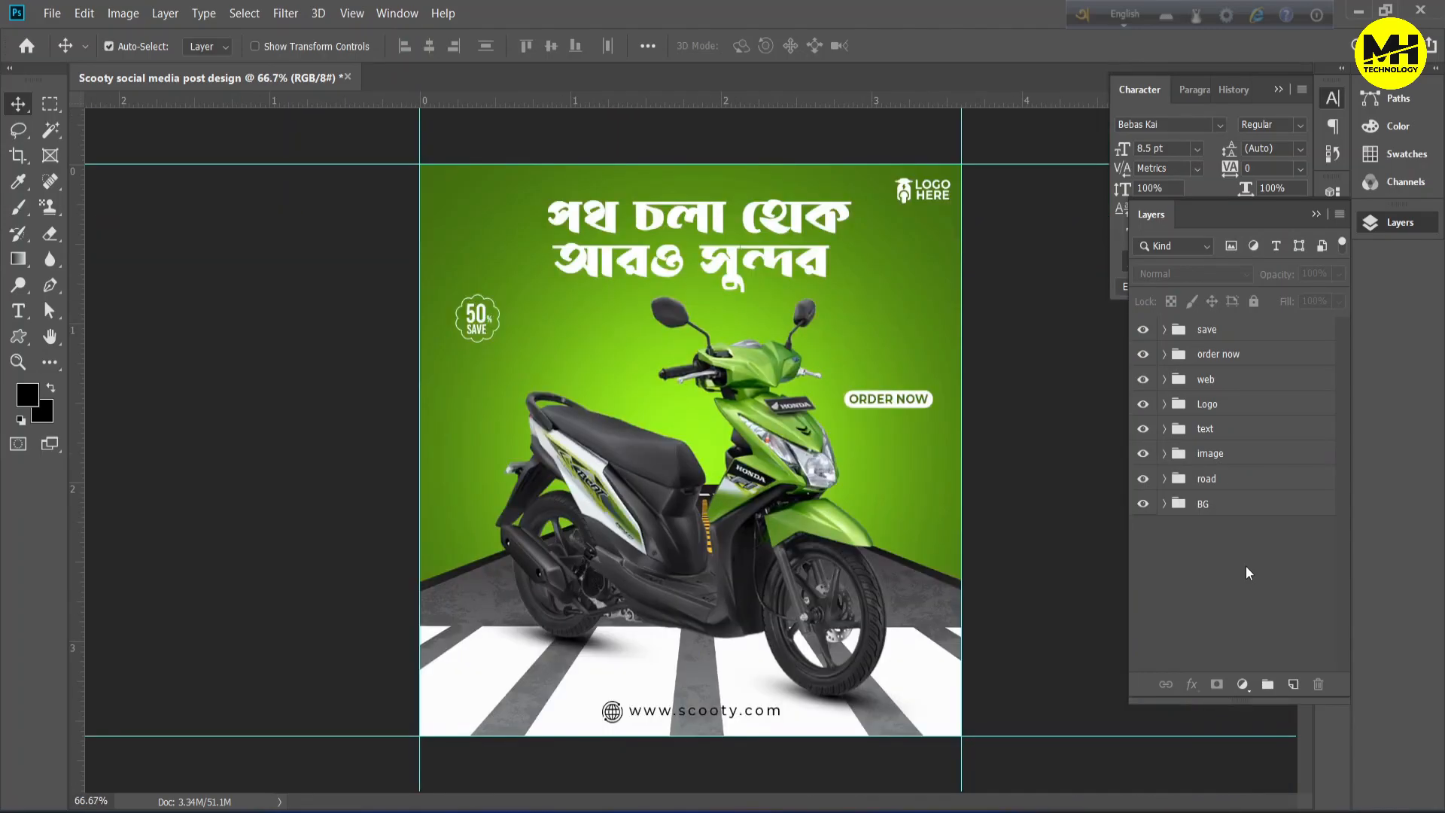
Draw an open curve with one loop, about 122 by 52 px, starting to the right of the discount badge using the Pen tool.
left_click(386, 350, "ctrl")
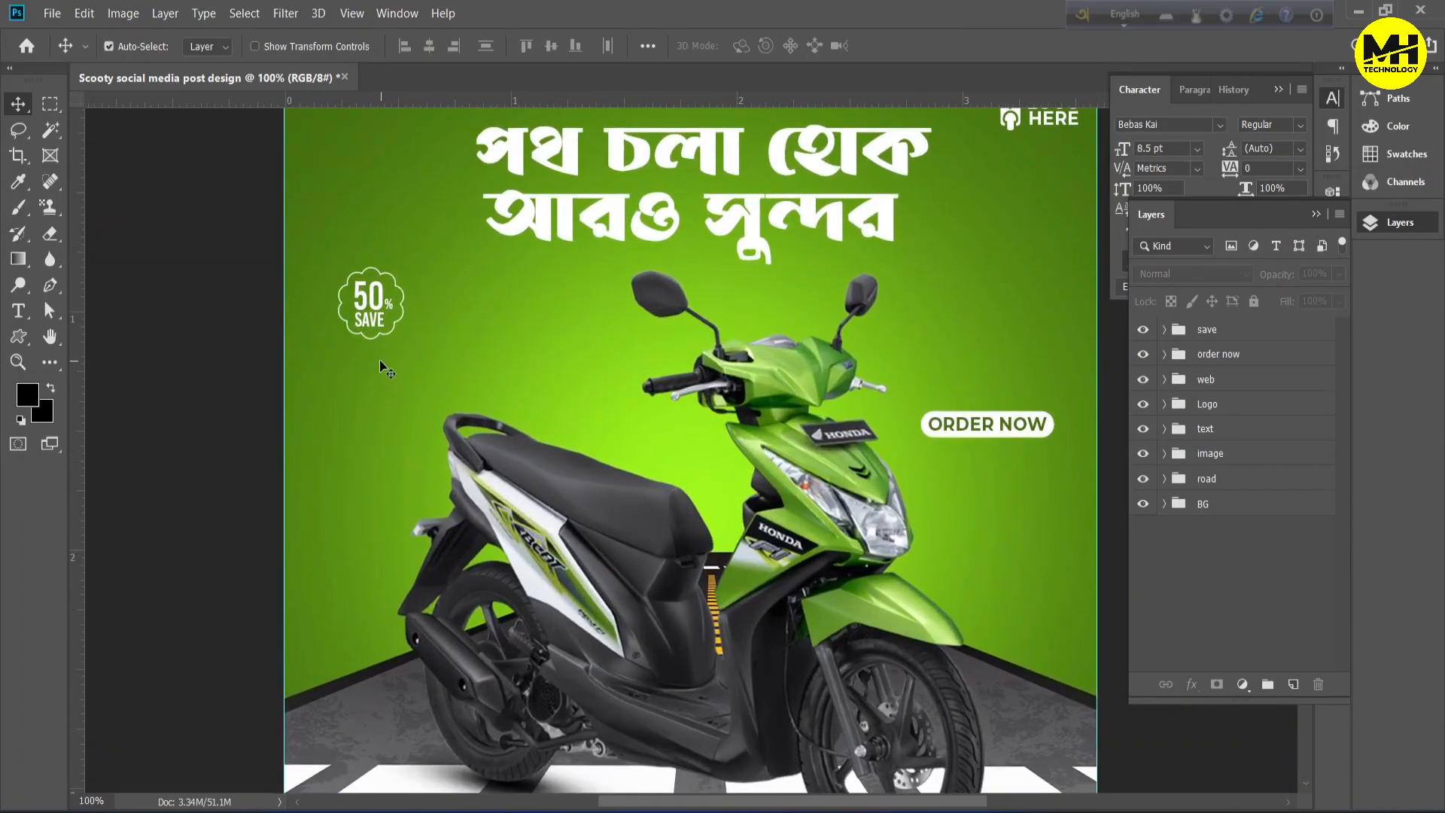
left_click(406, 353, "ctrl")
left_click_drag(407, 342, 394, 410)
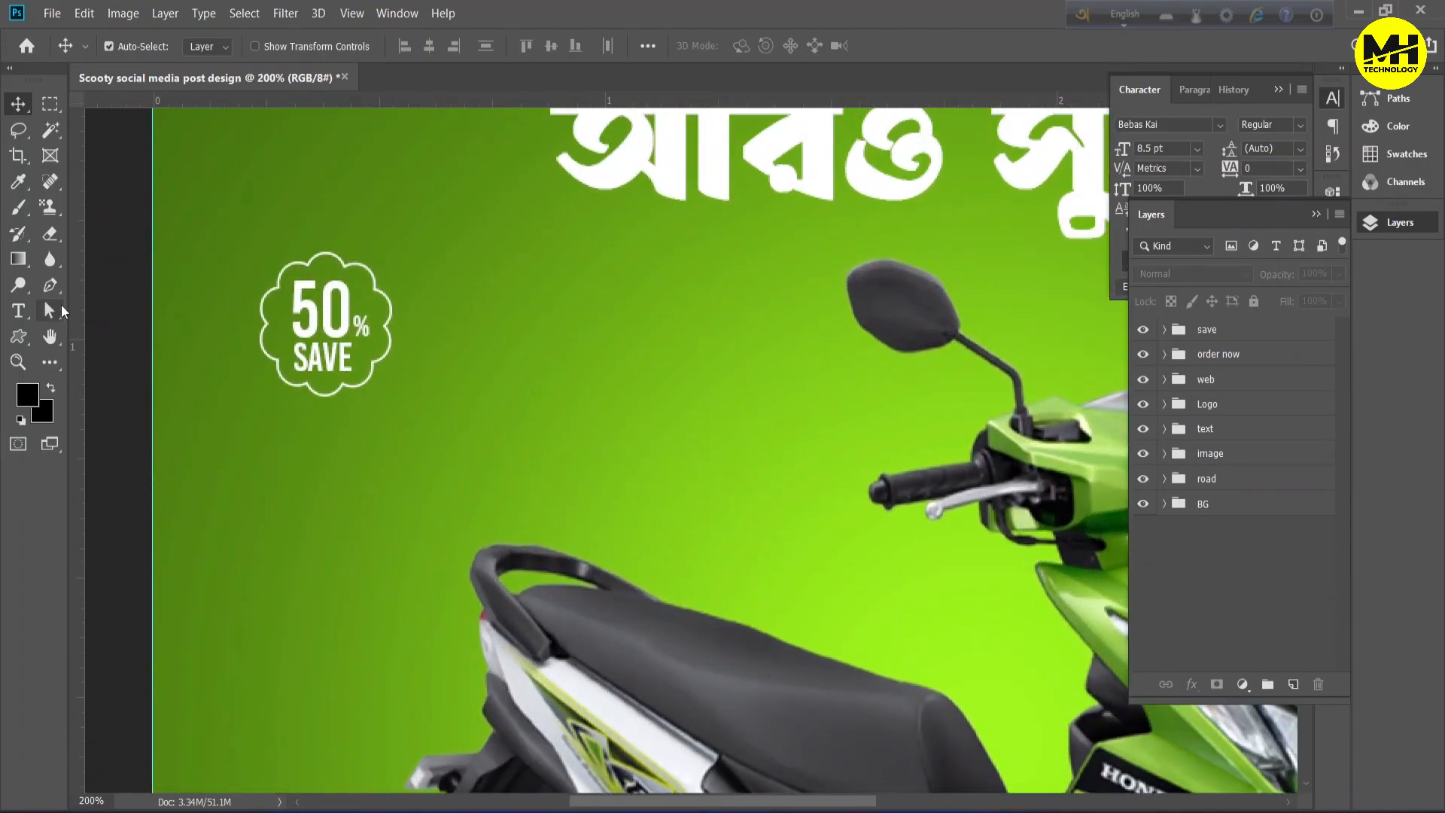
left_click(50, 285)
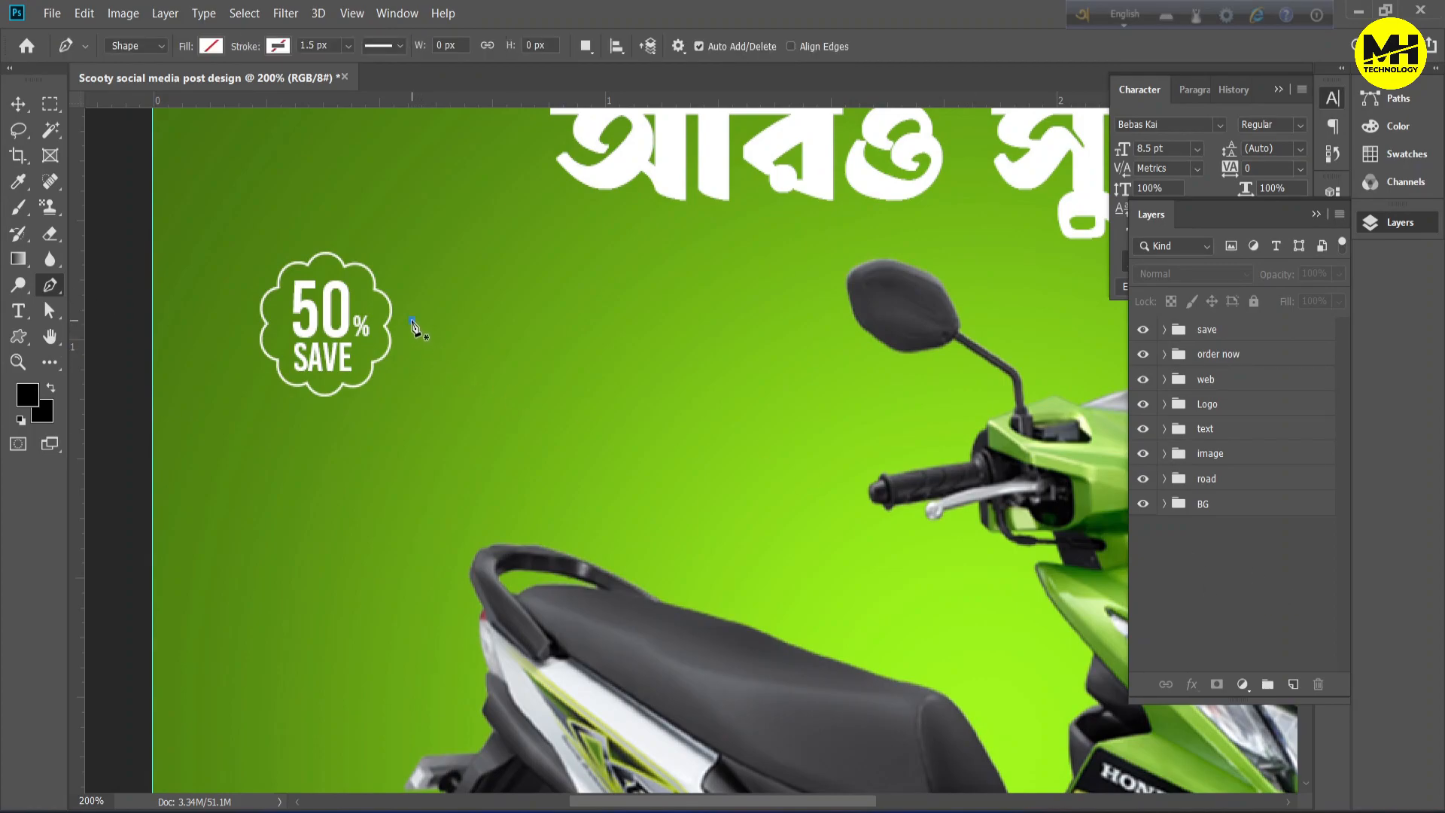
left_click(412, 320)
left_click_drag(542, 337, 542, 388)
left_click_drag(483, 346, 631, 411)
left_click(18, 103)
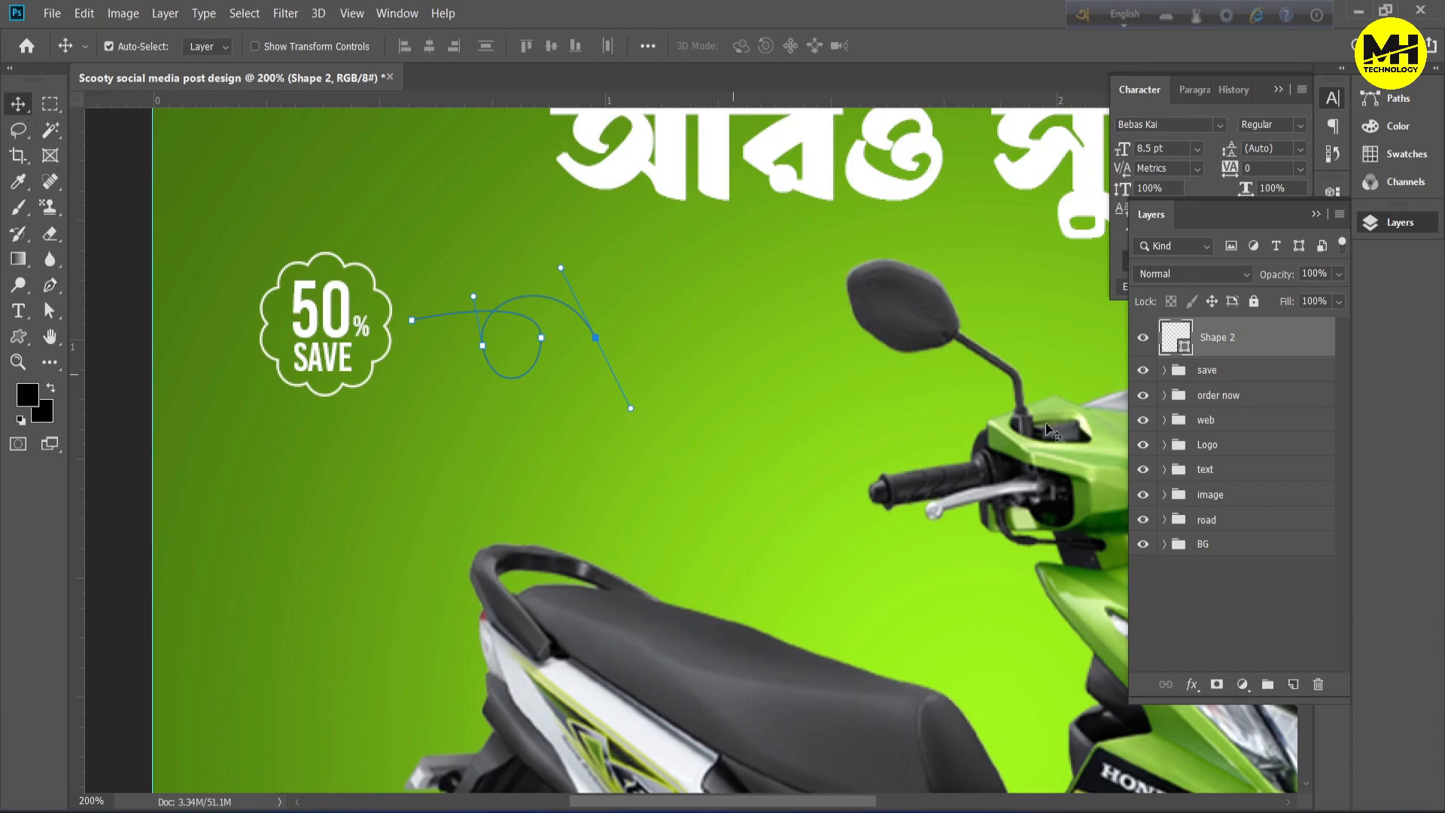
Give the looped curve a white stroke.
left_click(1262, 612)
left_click(1221, 338)
left_click(18, 336)
left_click(278, 46)
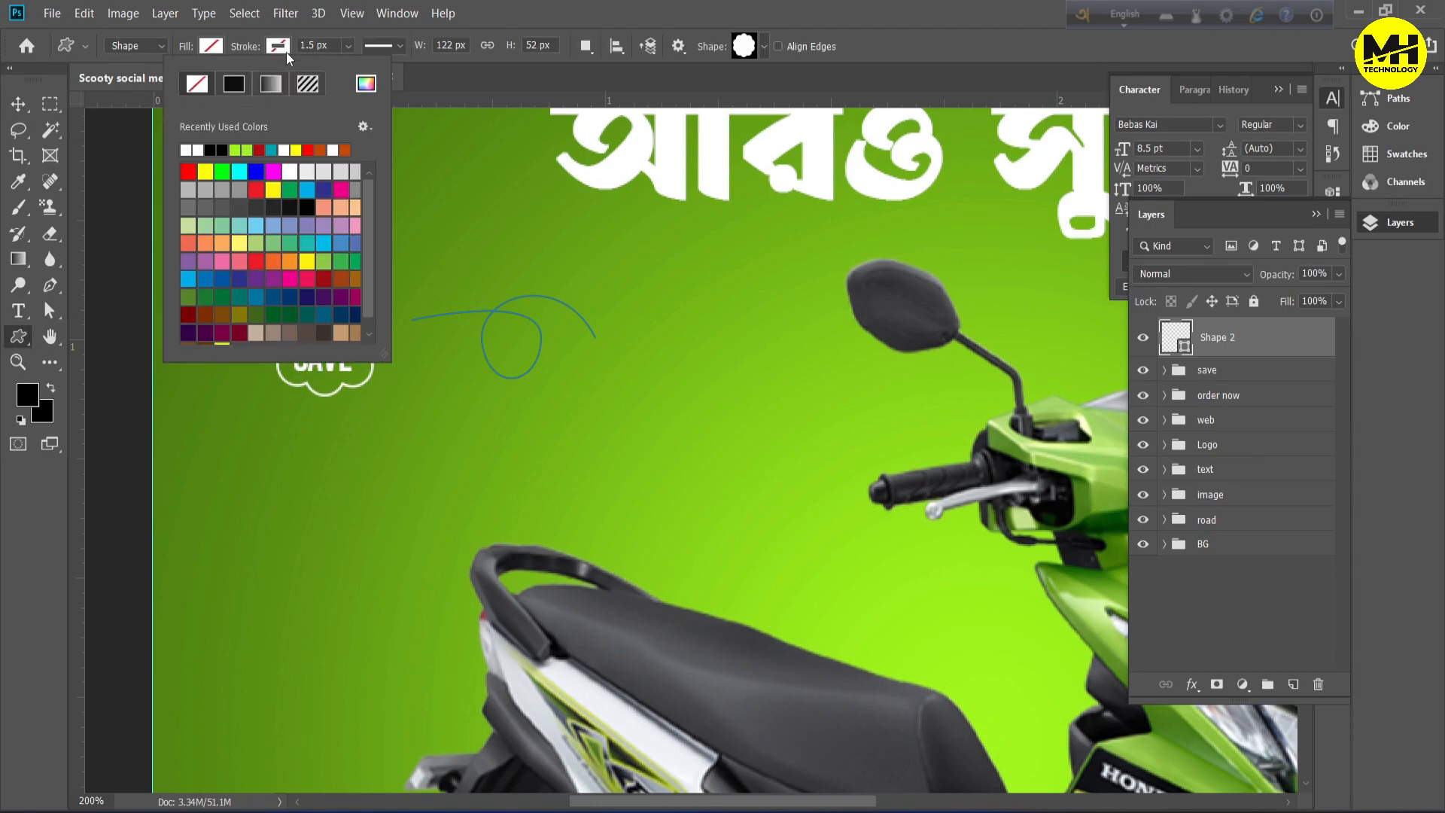
left_click(186, 151)
left_click(530, 12)
left_click(1293, 599)
Rotate the looped curve about 29.5° clockwise and move it below and right of the badge, above the scooter's seat.
left_click(1198, 346)
key("ctrl+t")
left_click_drag(624, 265, 542, 440)
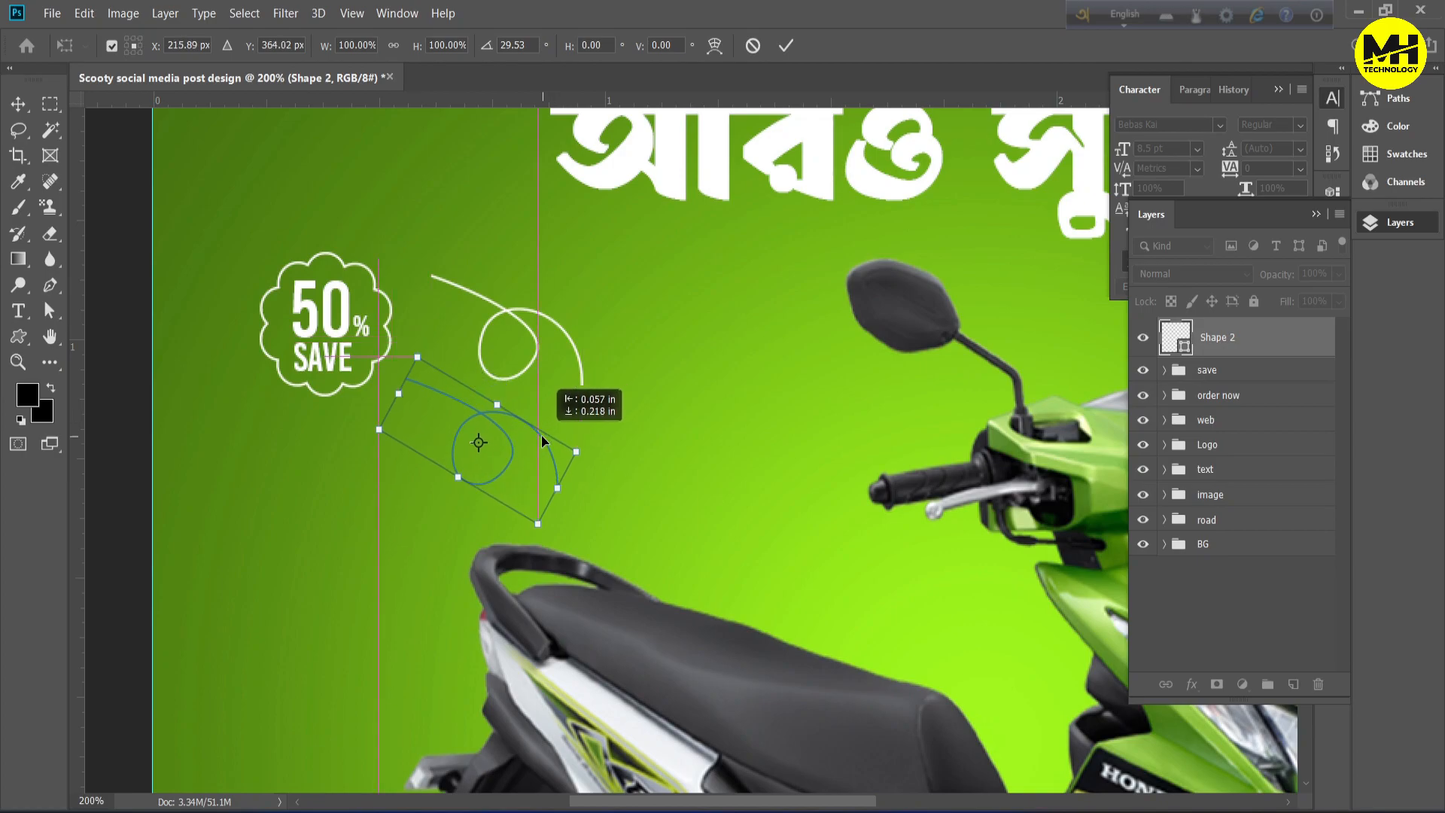
key("Return")
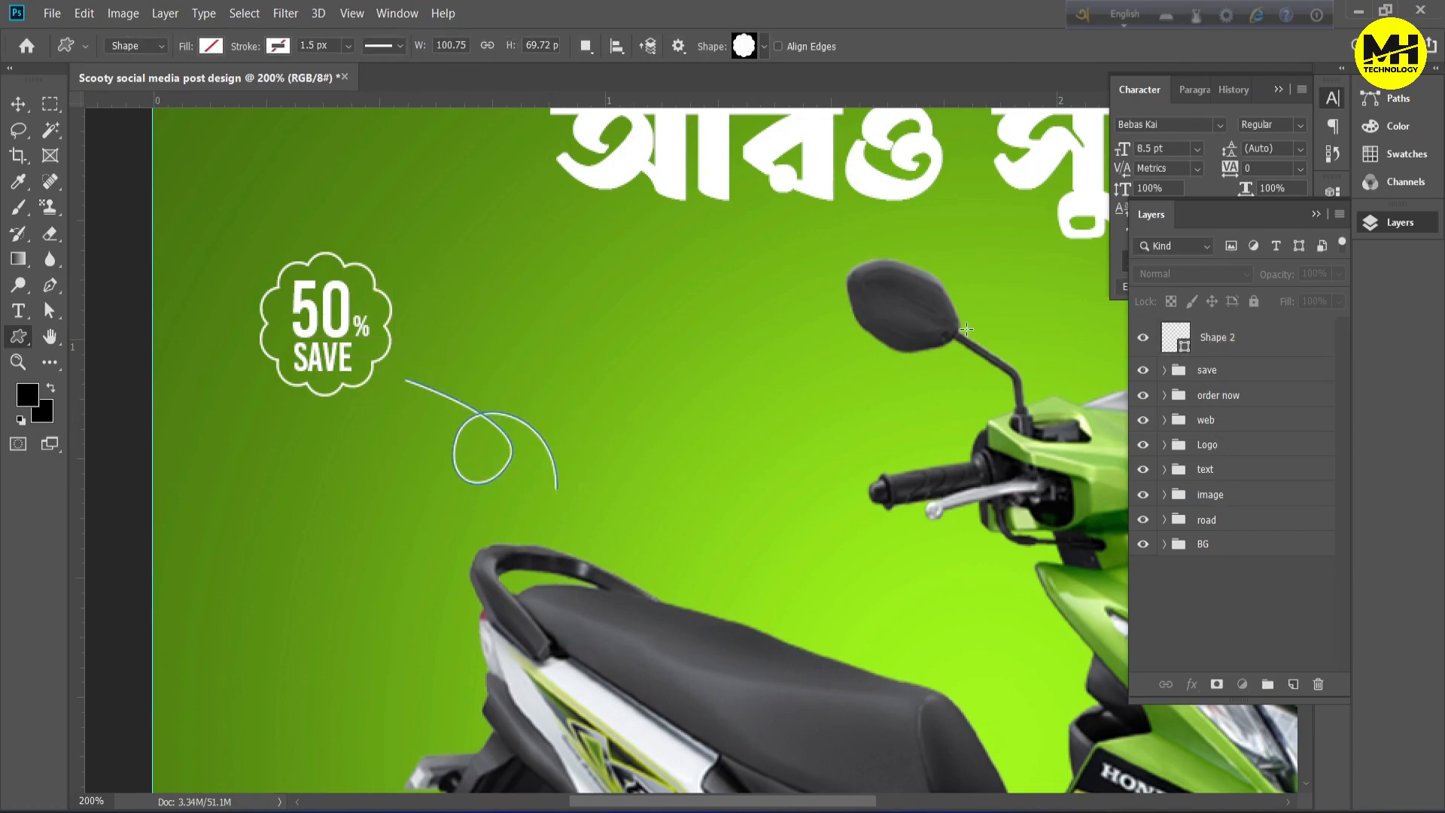
Move the curve's start point up beside the badge and adjust its handle into a smooth arc.
key("a")
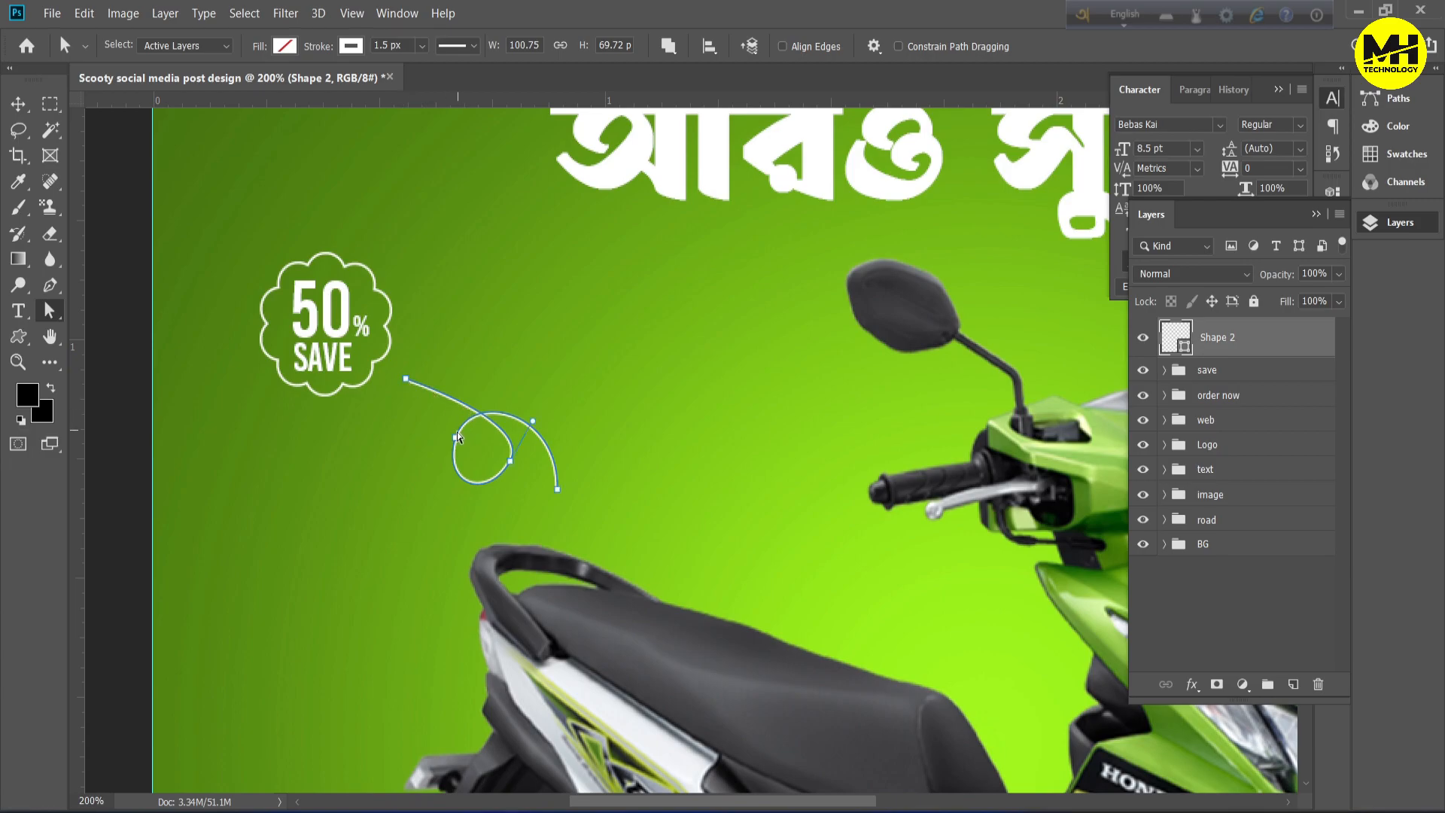
left_click_drag(446, 398, 402, 331)
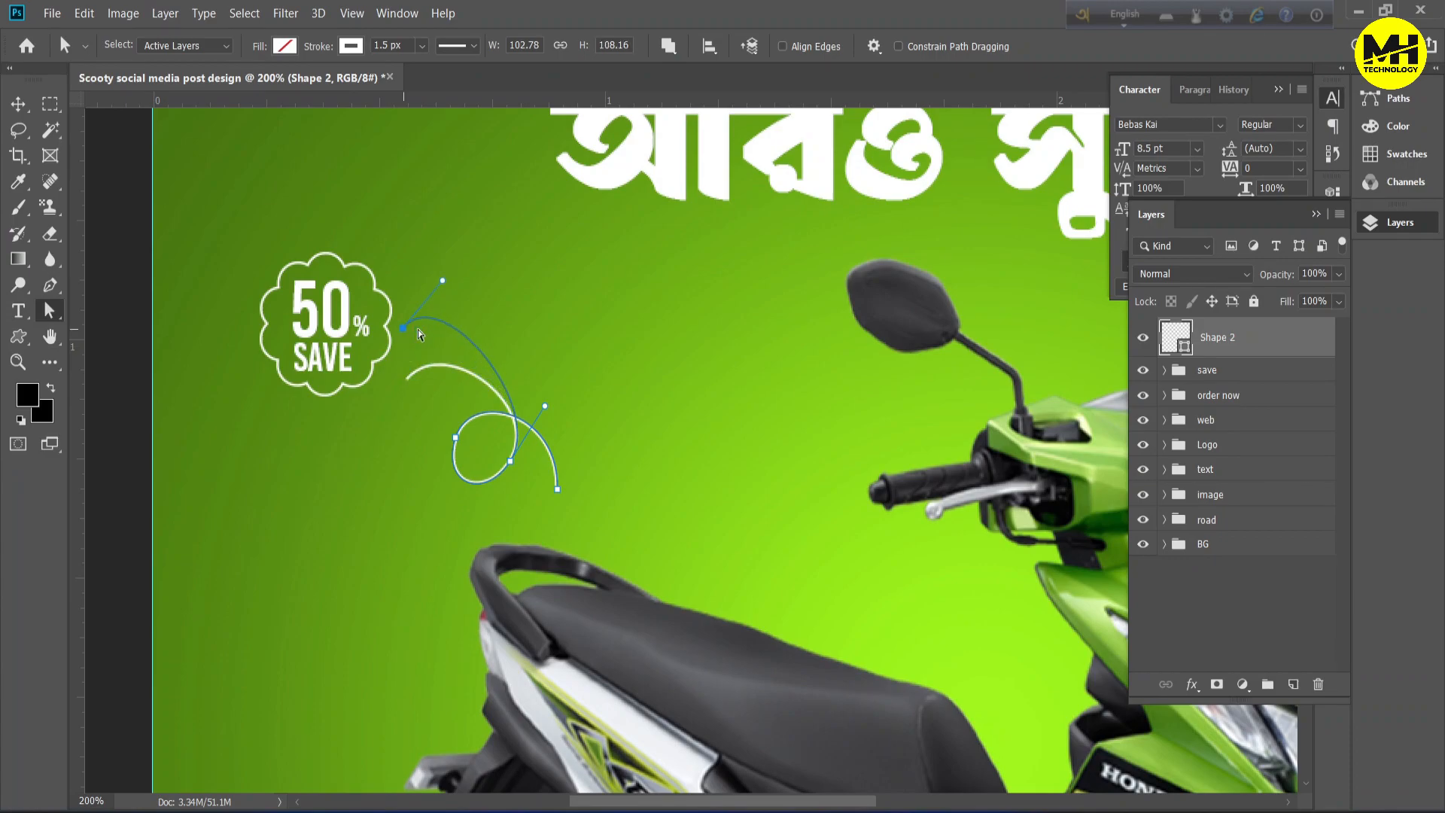
left_click_drag(442, 284, 458, 322)
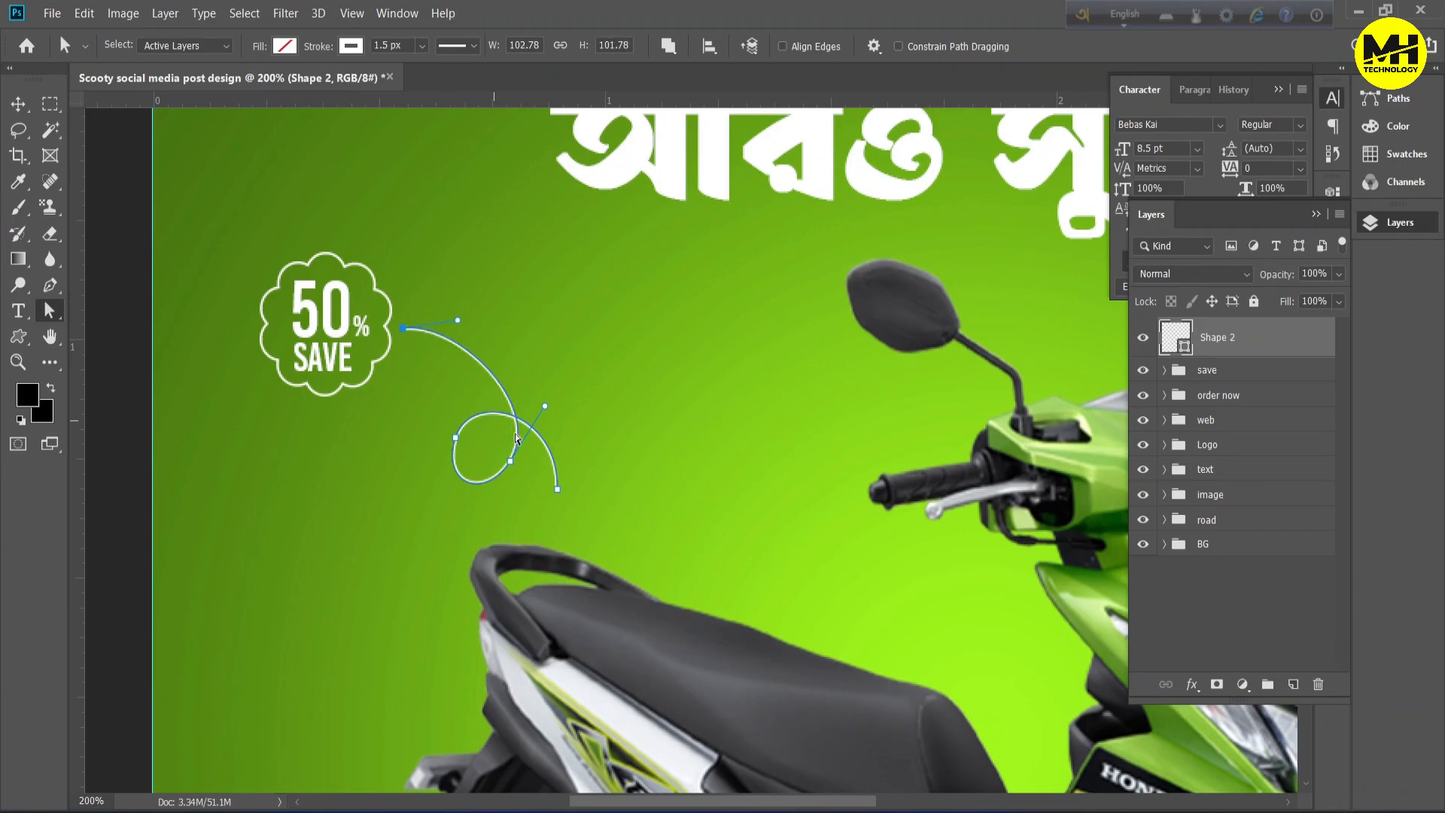
Lower the curve's end point toward the scooter's rear grab rail and tighten the loop in the middle.
left_click(557, 499)
left_click_drag(555, 495, 565, 530)
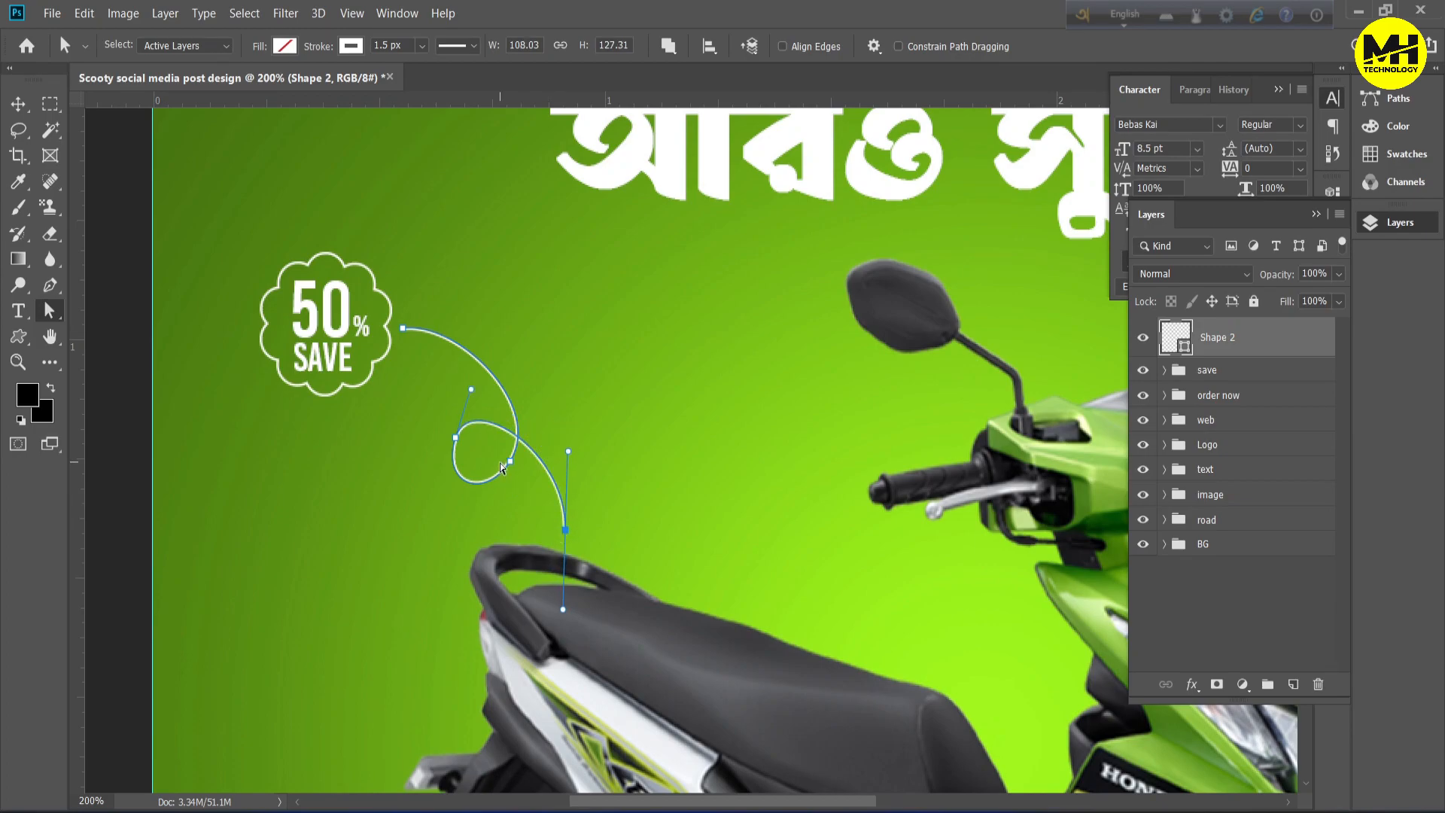
left_click_drag(455, 442, 509, 393)
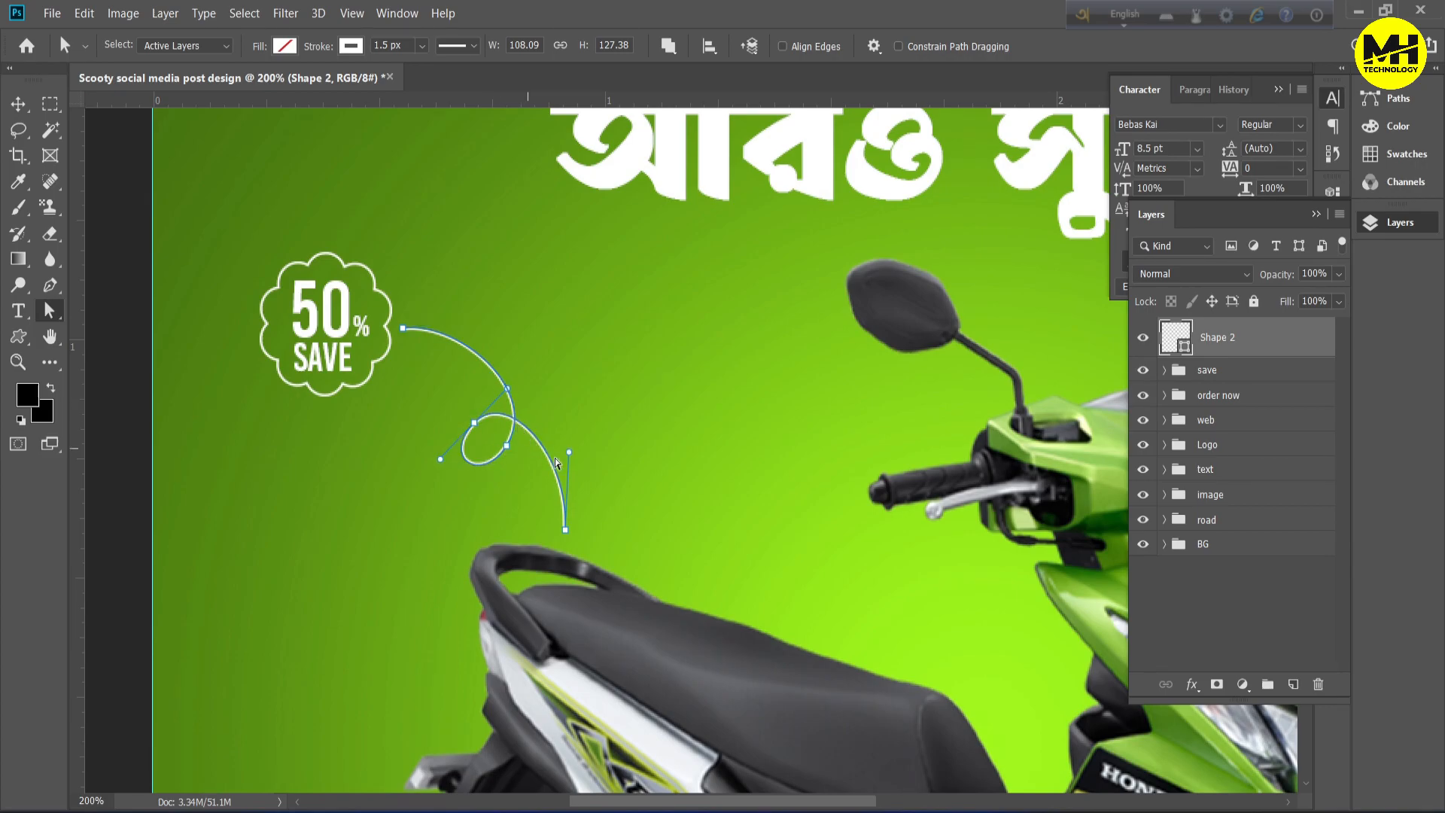
left_click(1220, 625)
key("ctrl+minus")
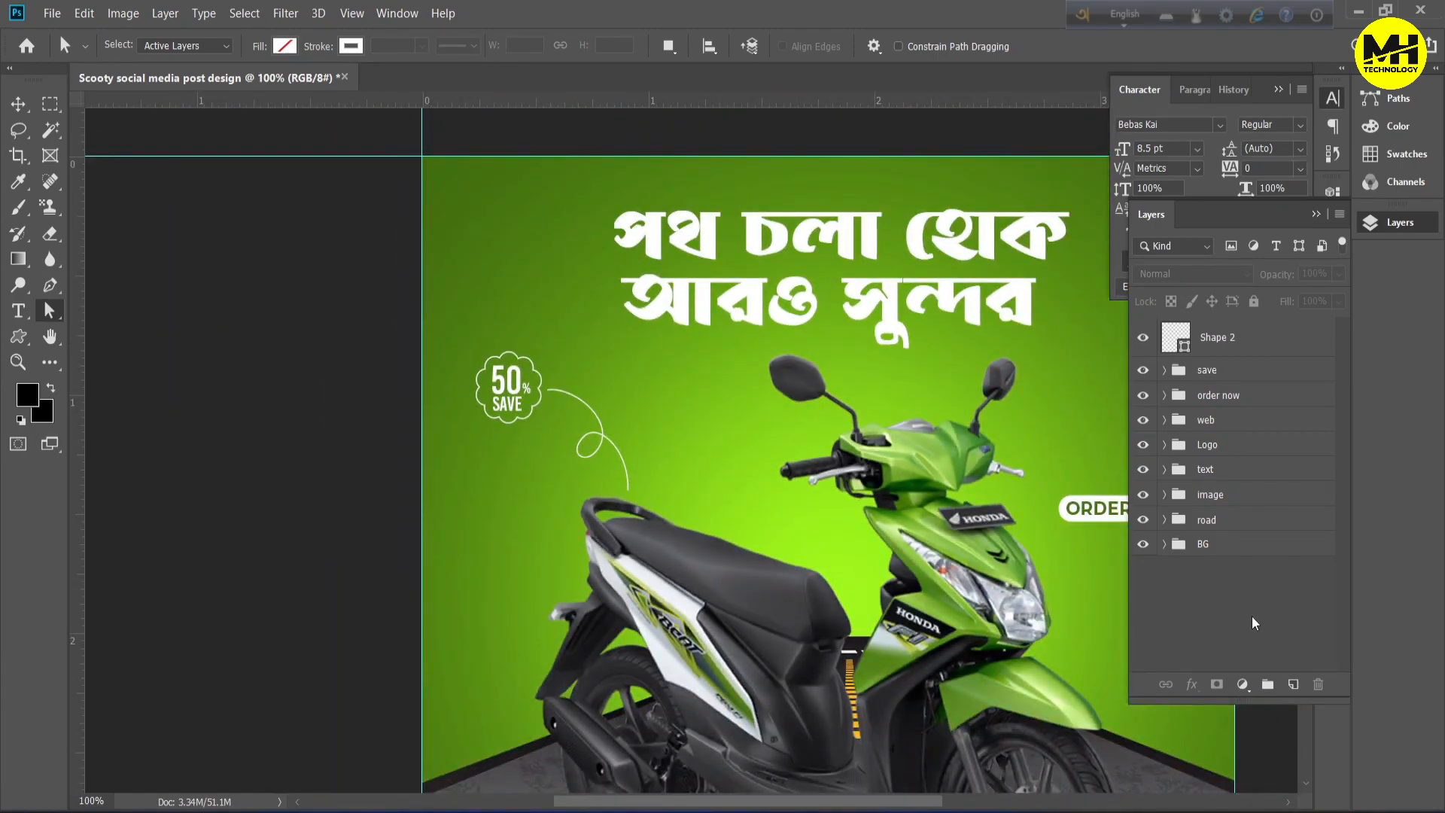
key("ctrl+minus")
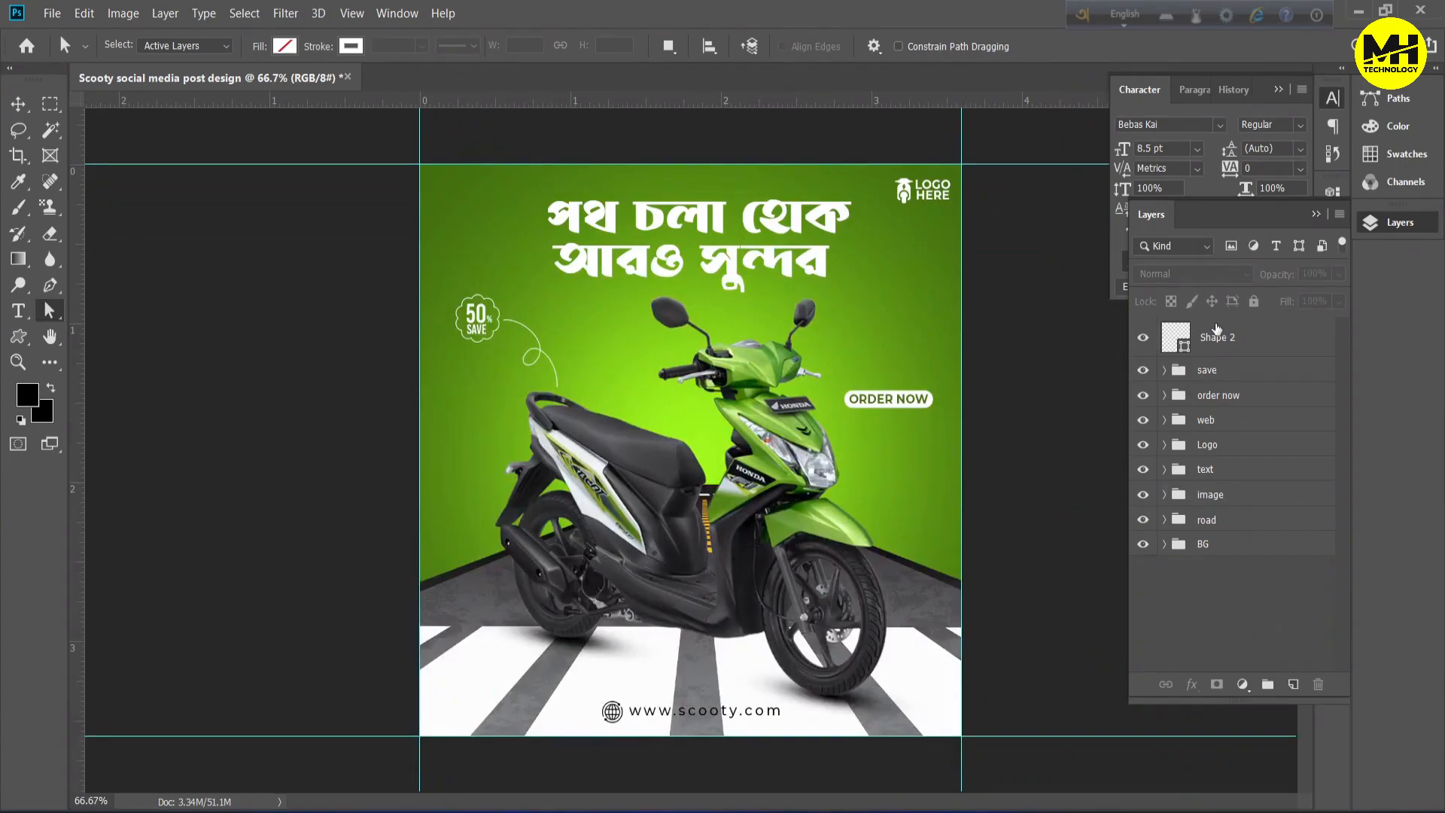
Group the looped curve layer with the save group and name the new group "save".
left_click(1217, 348)
left_click(1218, 376, "shift")
key("ctrl+g")
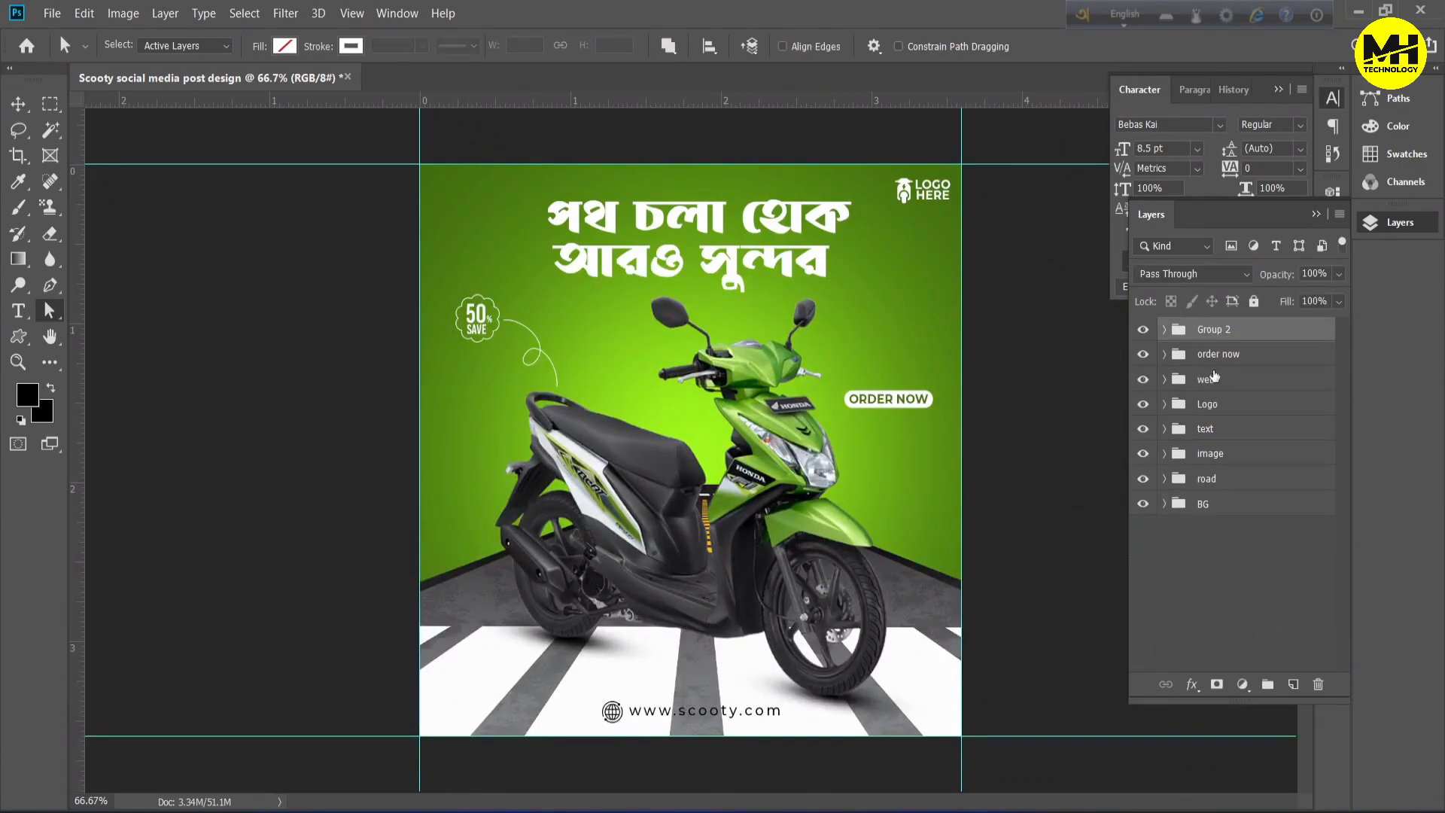
double_click(1213, 329)
type("save")
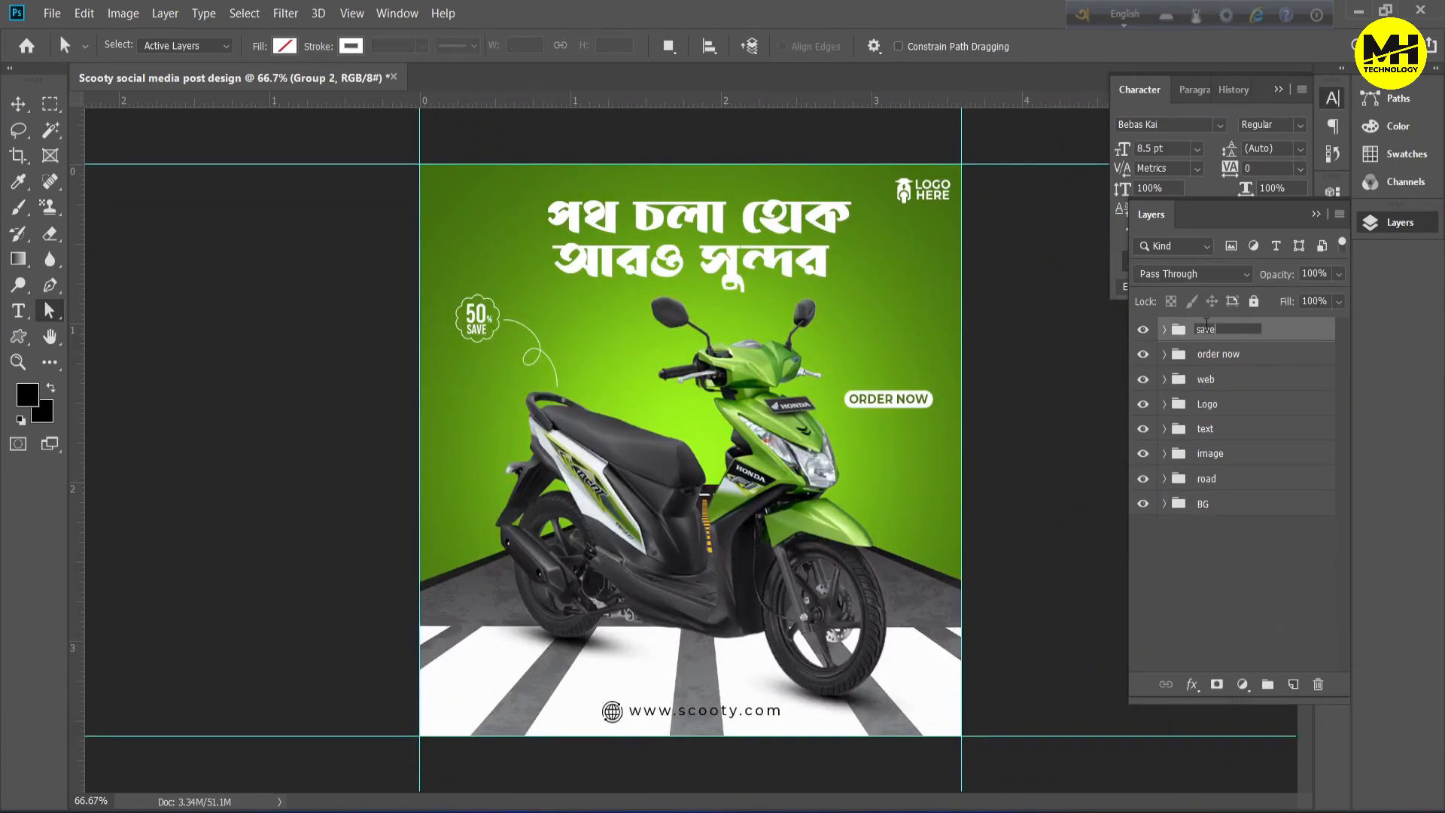
left_click(1235, 572)
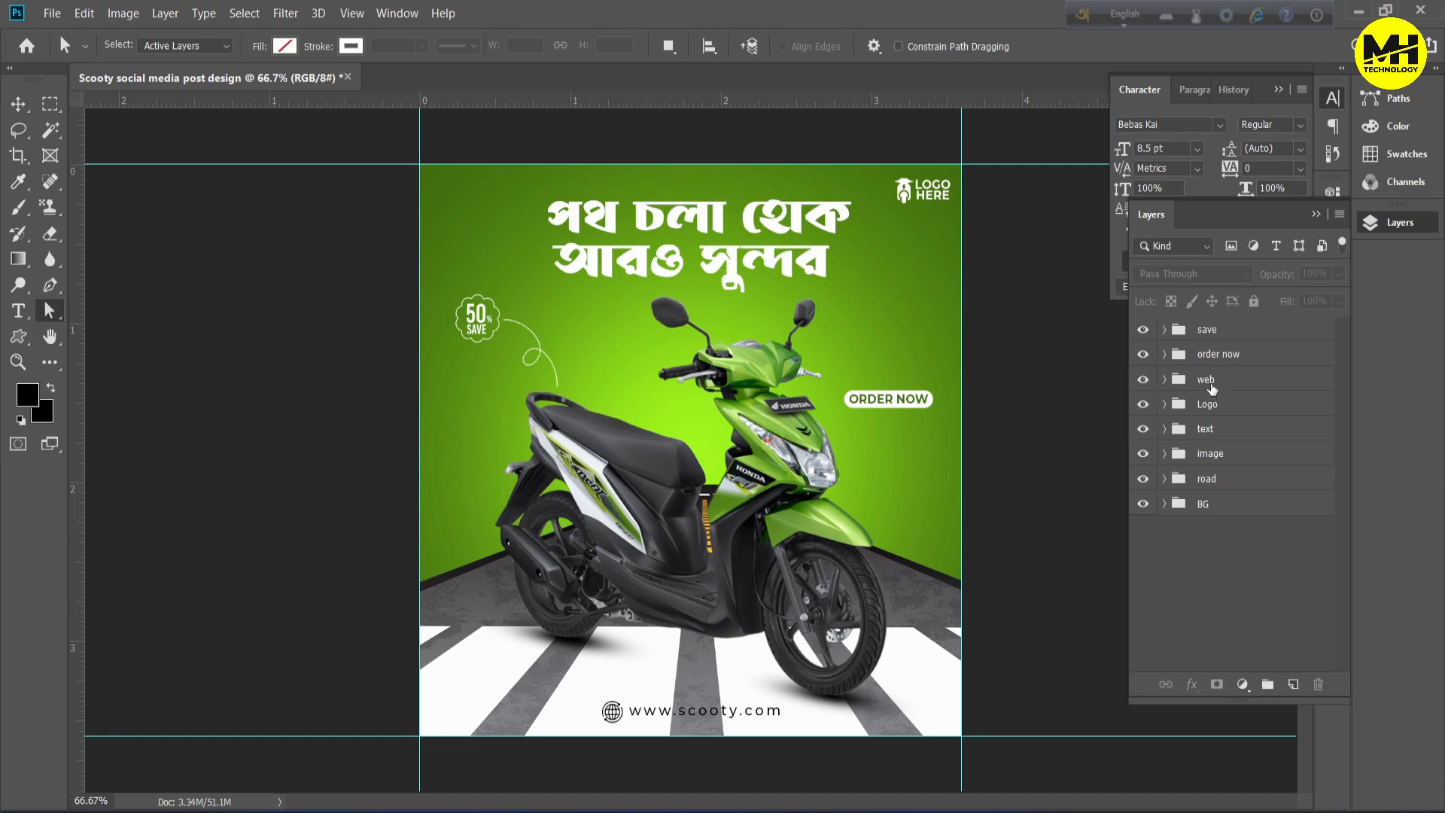
Scale the web group to about 61.73% and place it directly below the ORDER NOW button.
left_click(1212, 384)
key("ctrl+t")
left_click_drag(743, 715, 922, 421)
left_click(1240, 602)
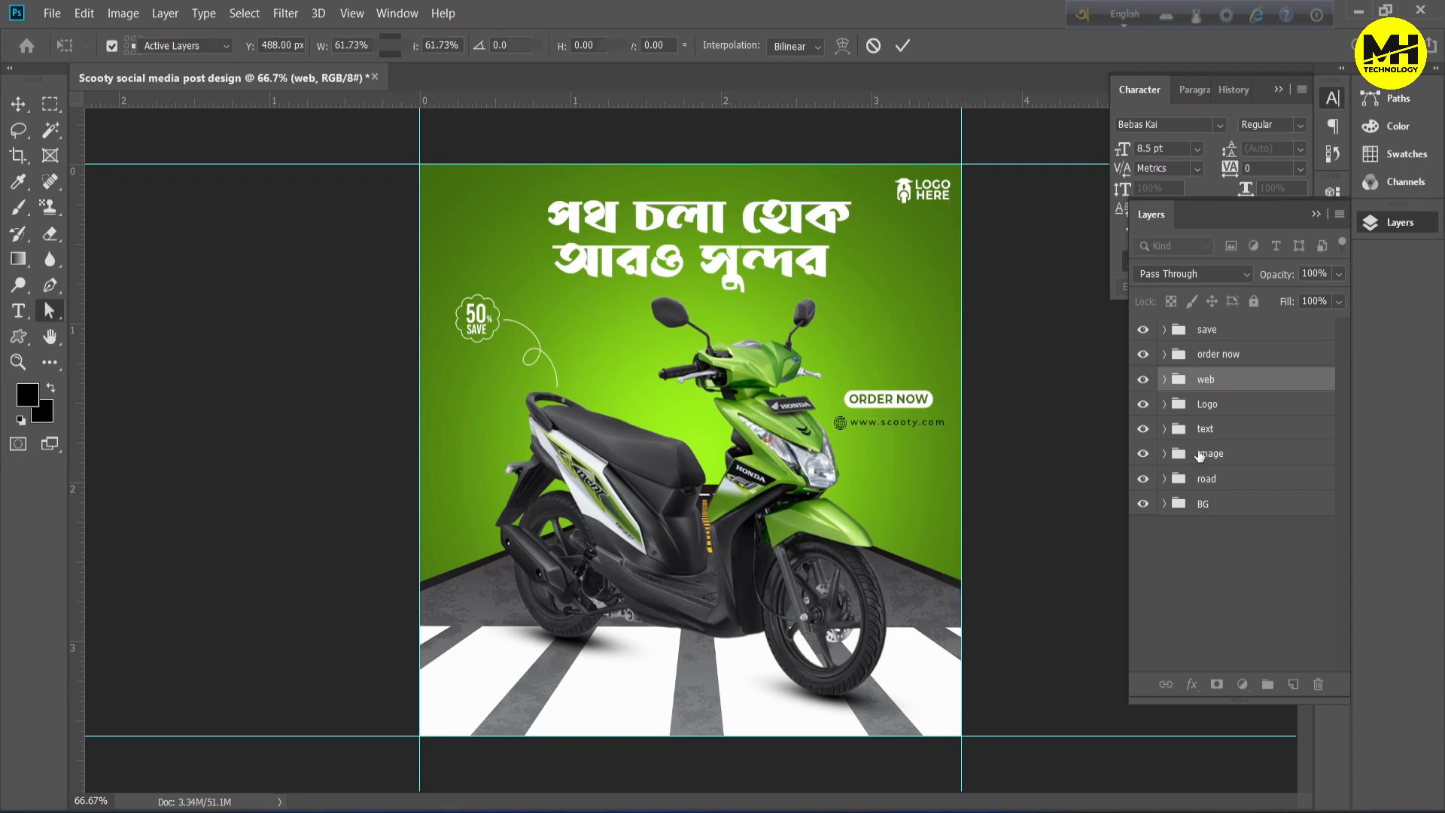
Apply a white Color Overlay at 100% opacity to the world globe icon layer in the web group.
left_click(1166, 381)
double_click(1274, 420)
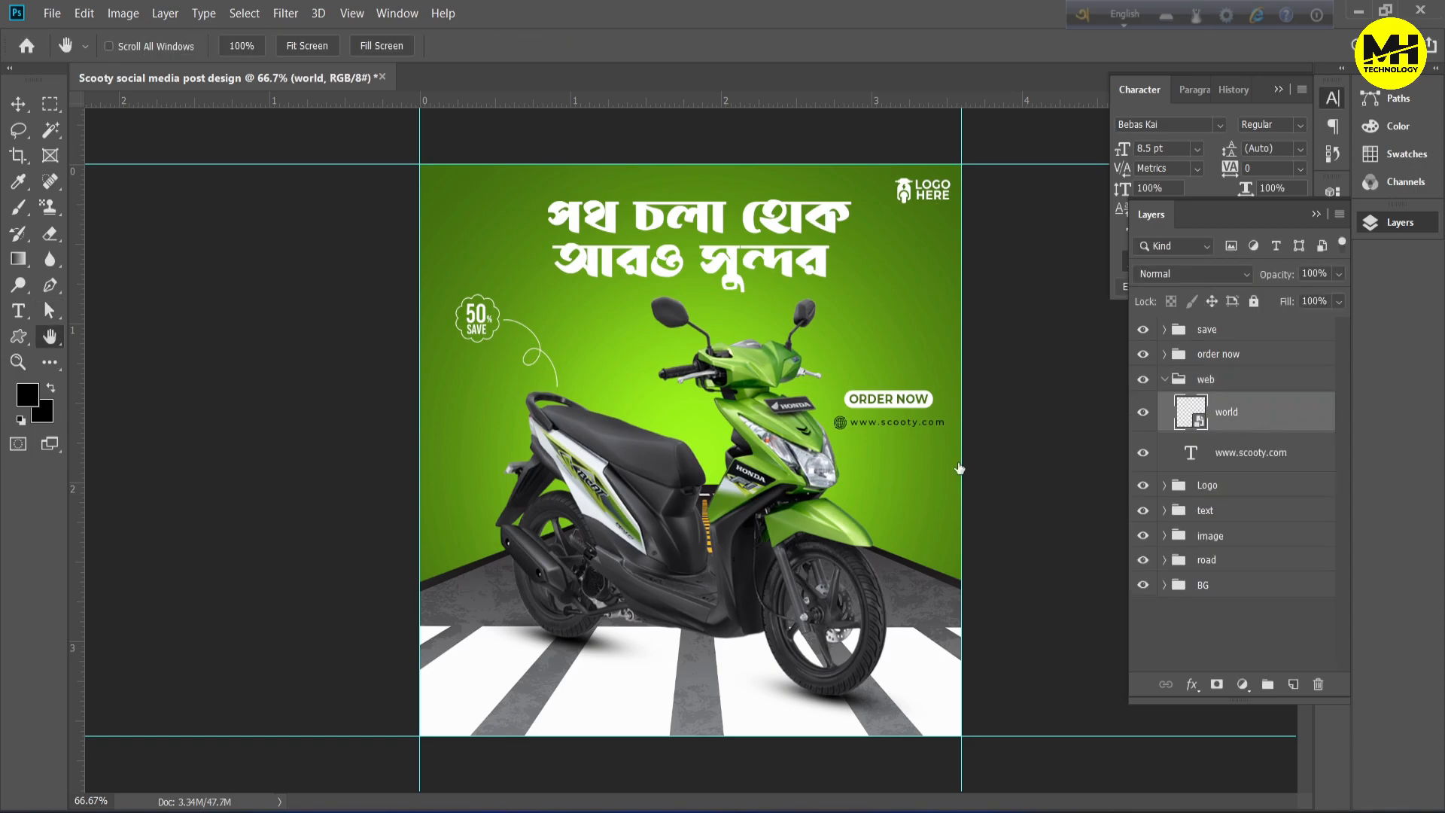
left_click(275, 598)
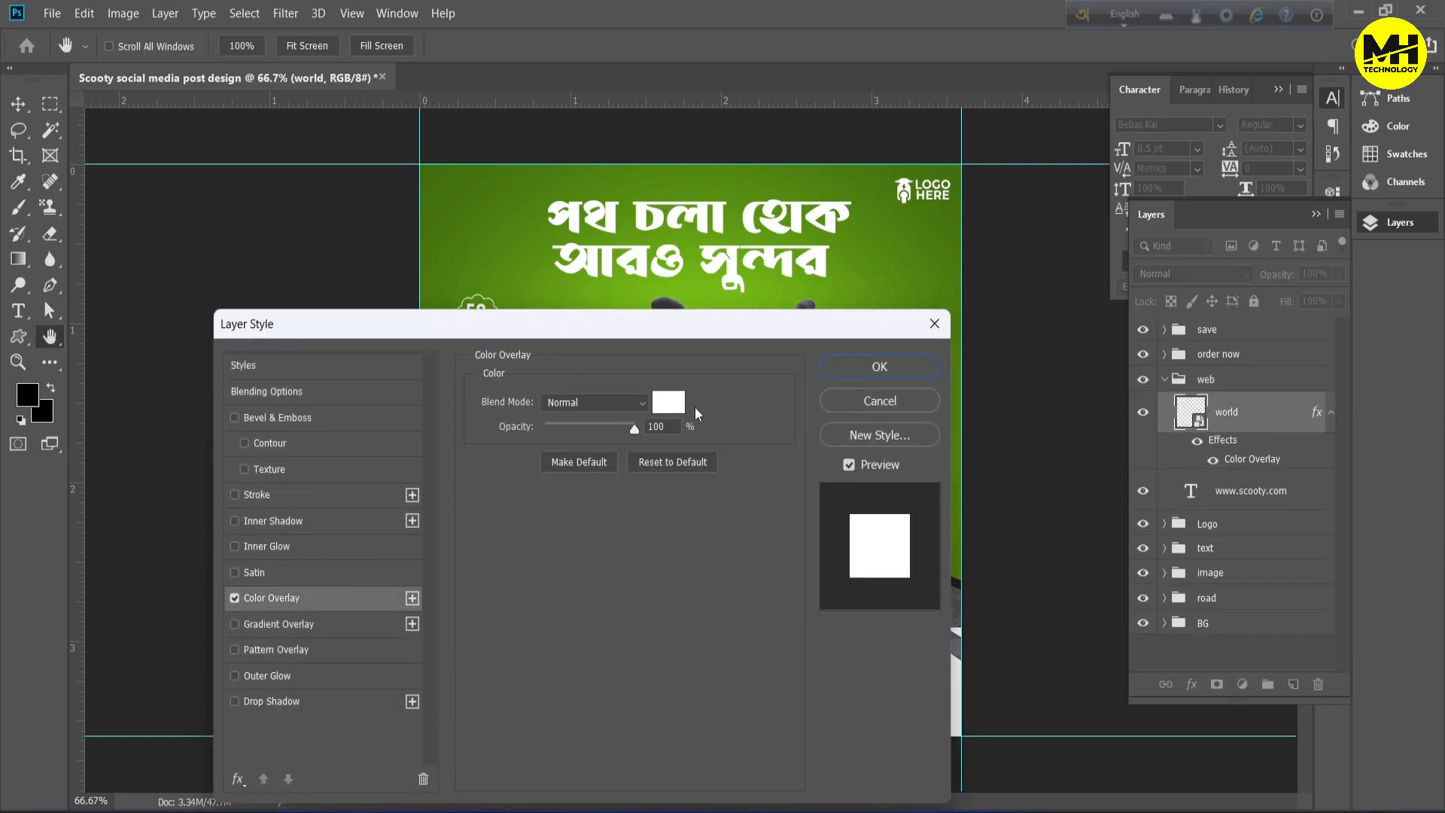
left_click(866, 367)
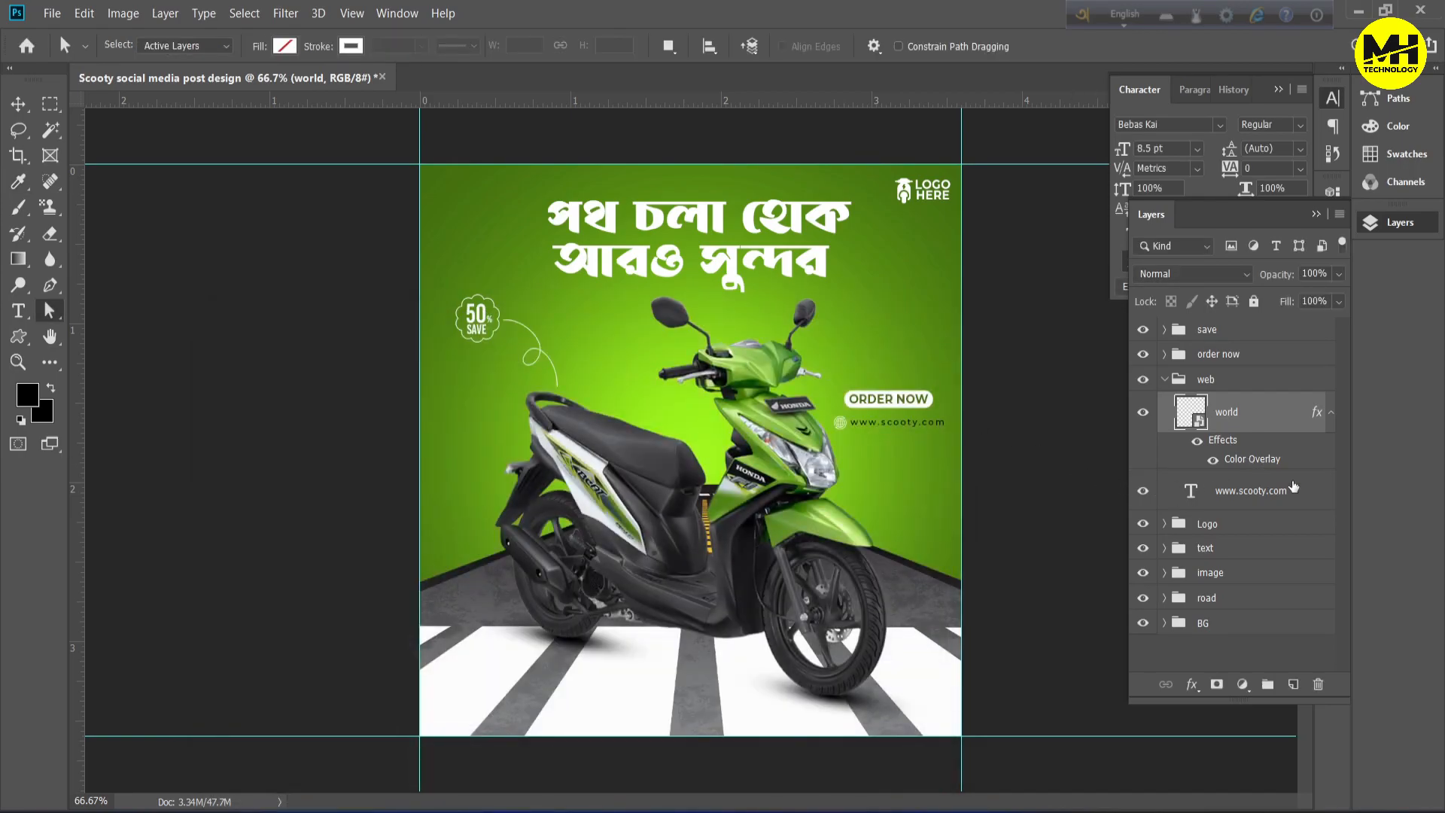
left_click_drag(1261, 467, 1281, 489)
left_click(1331, 490)
left_click(1331, 413)
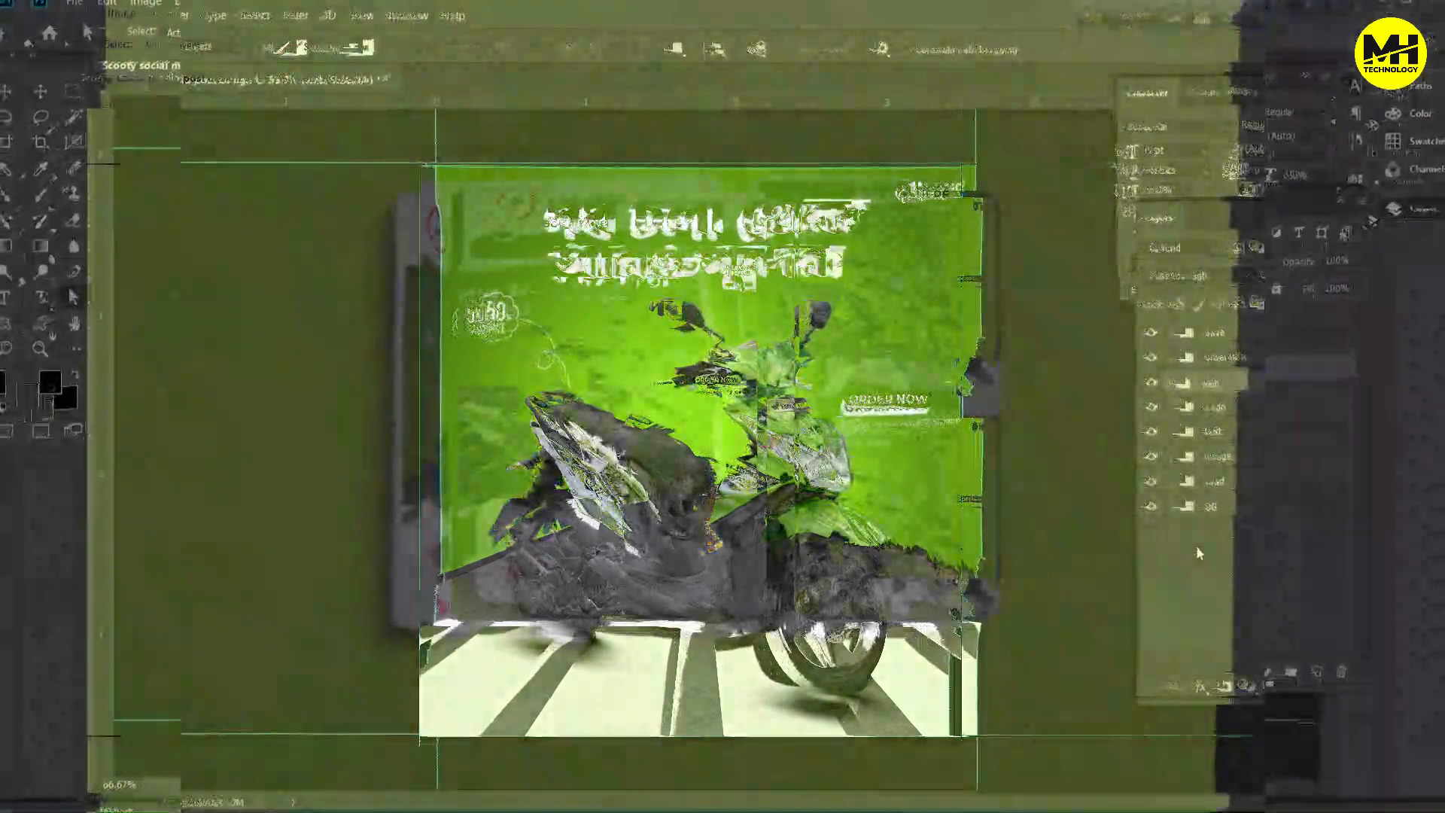